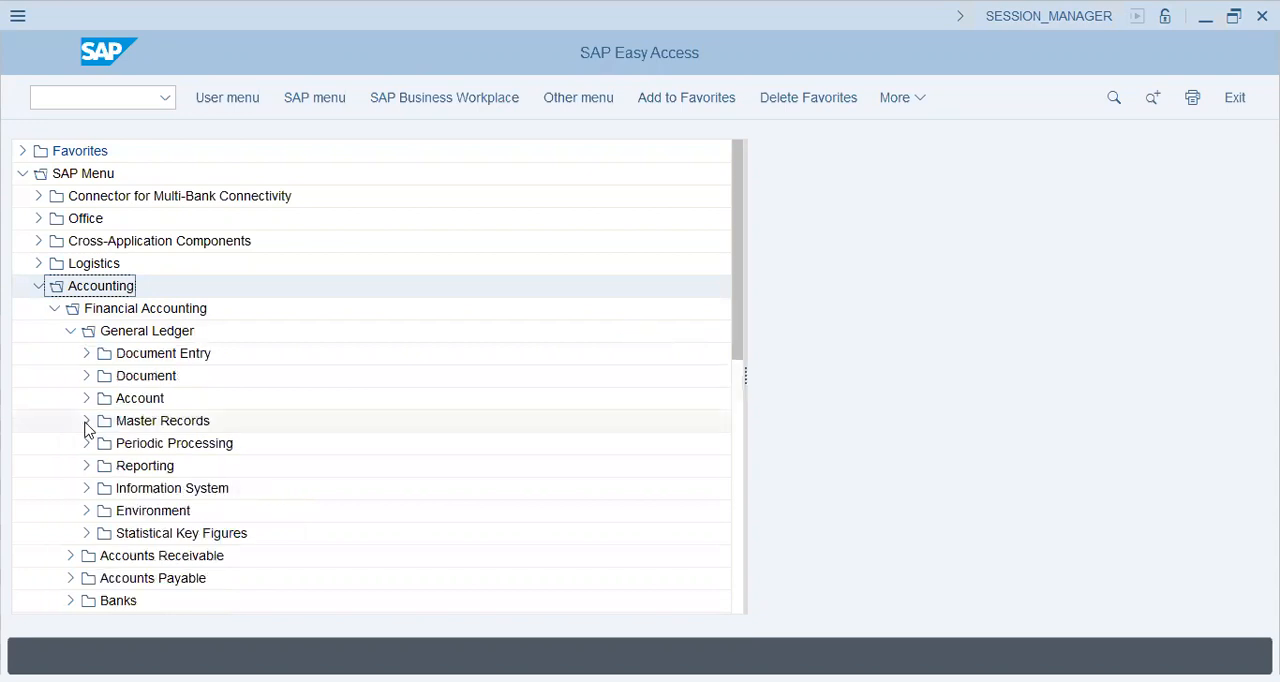
Step: Open FS00 - Centrally under General Ledger > Master Records > G/L Accounts > Individual Processing
left_click(86, 421)
left_click(100, 443)
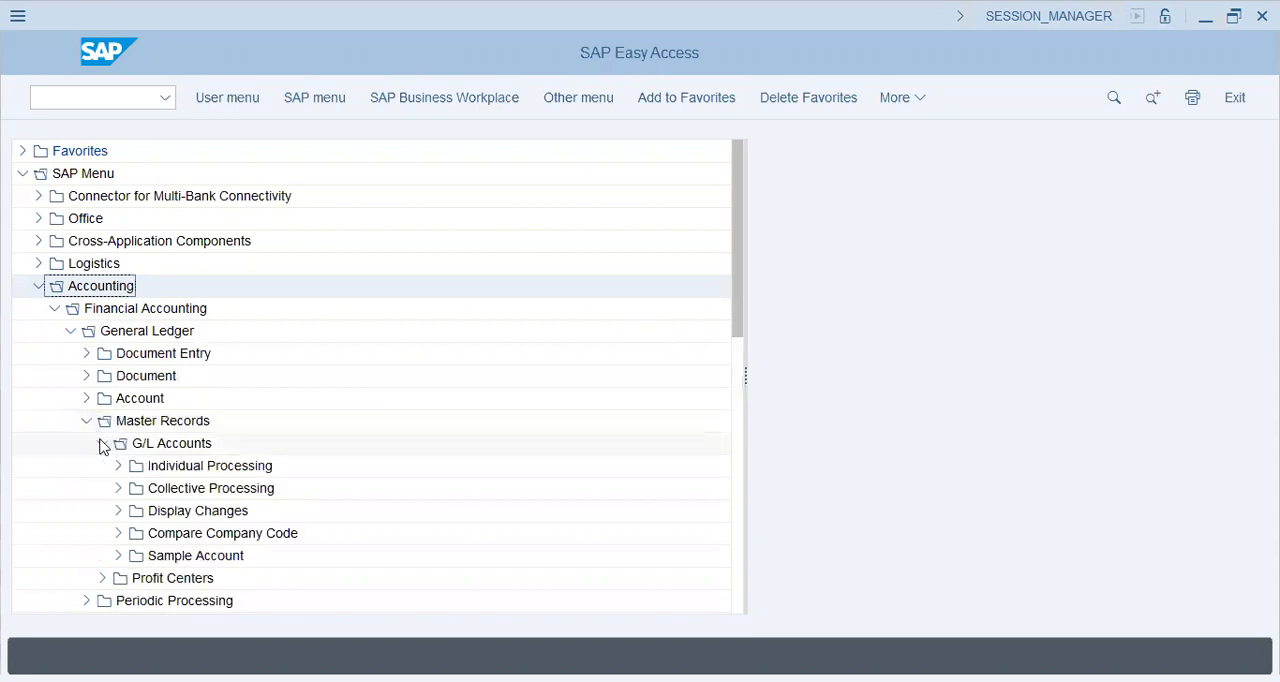
left_click(118, 466)
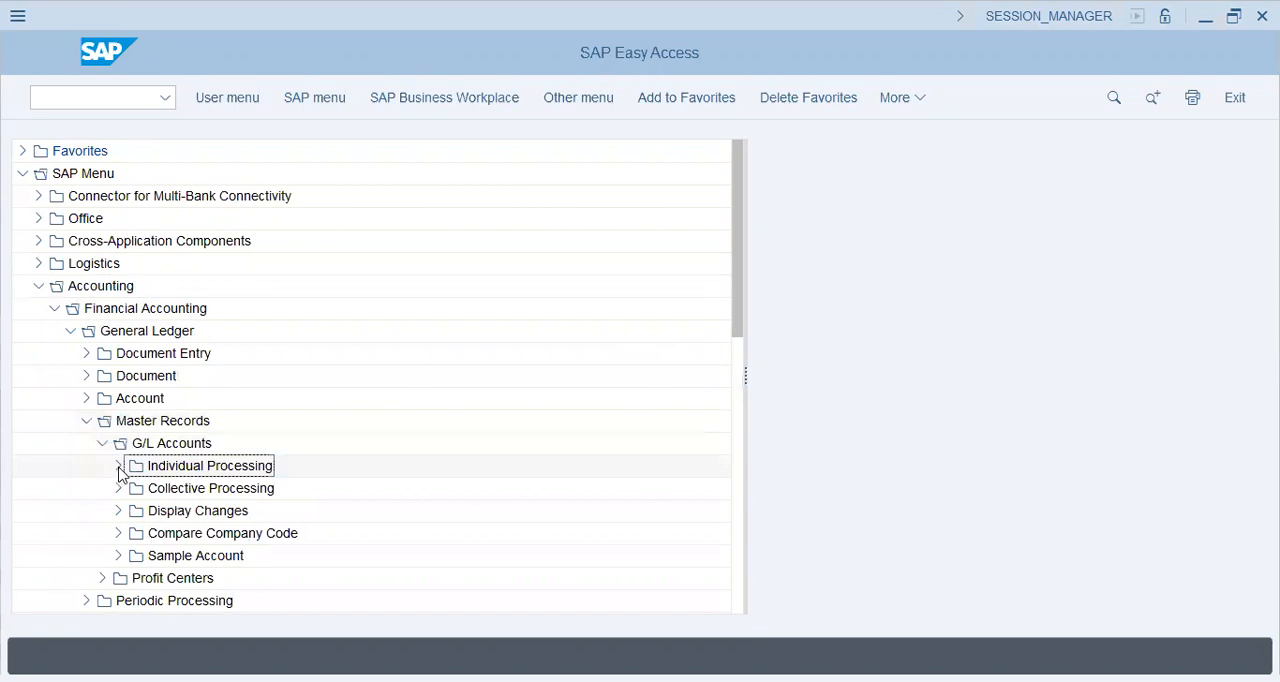
left_click(161, 493)
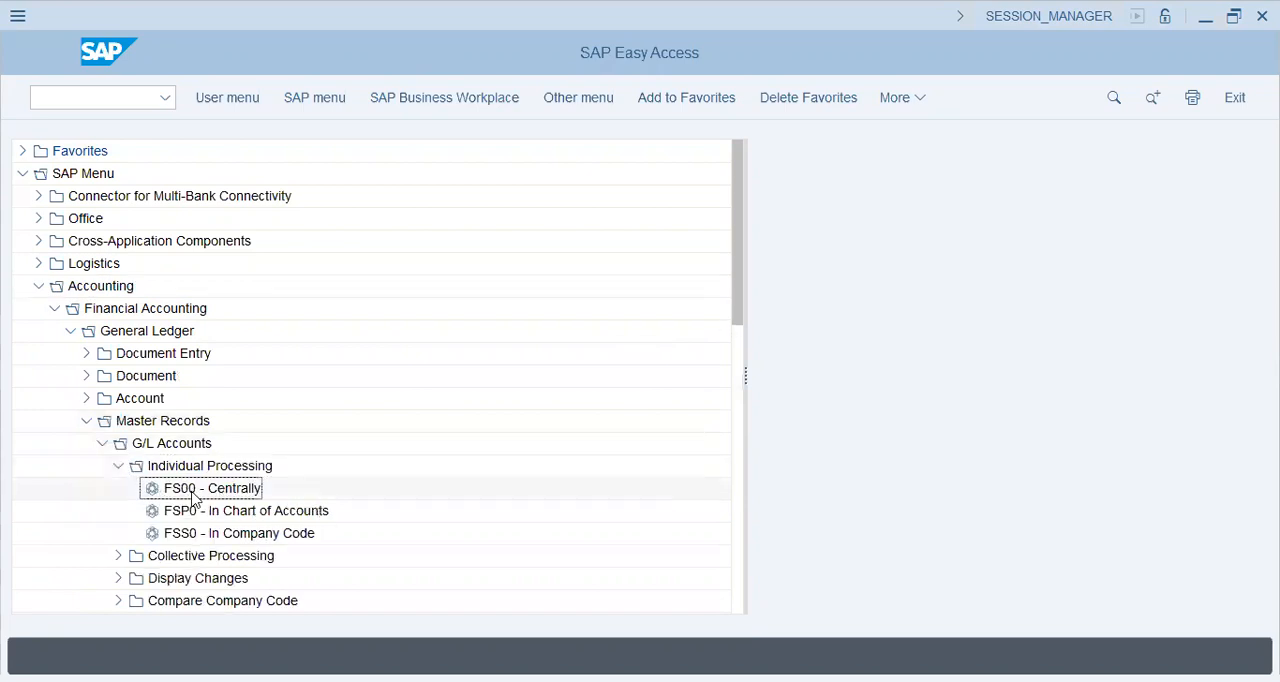
left_click(114, 316)
left_click(160, 421)
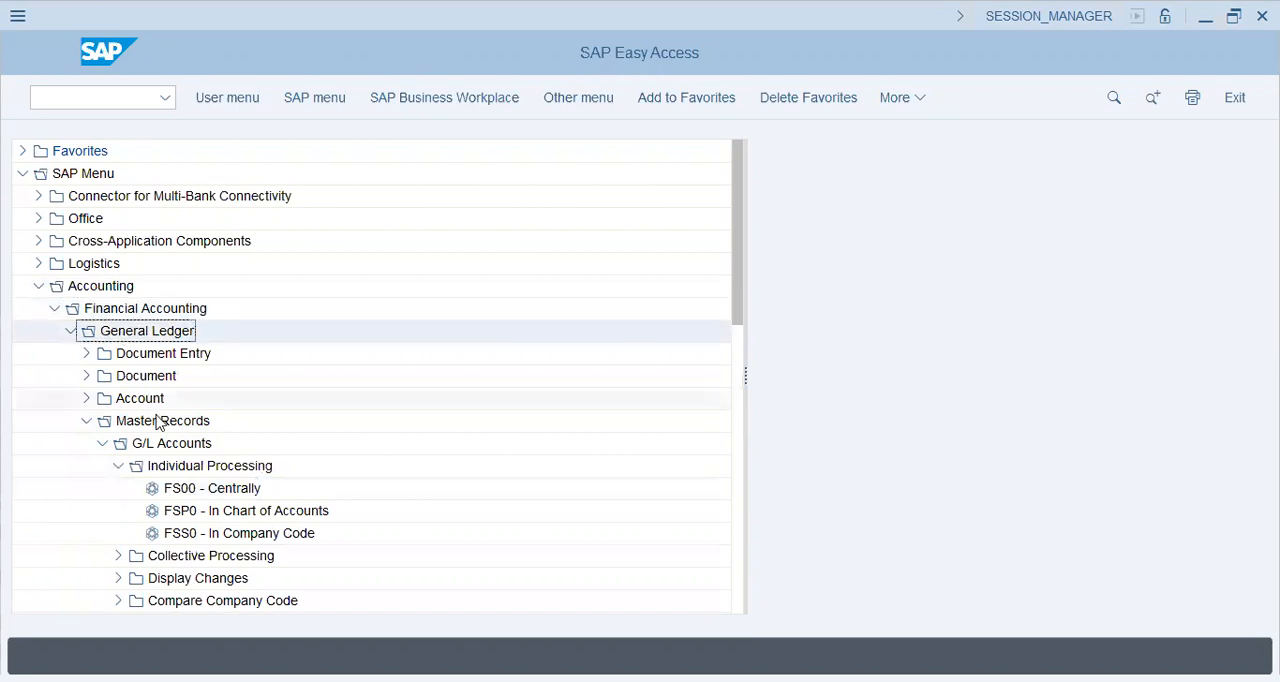
double_click(205, 489)
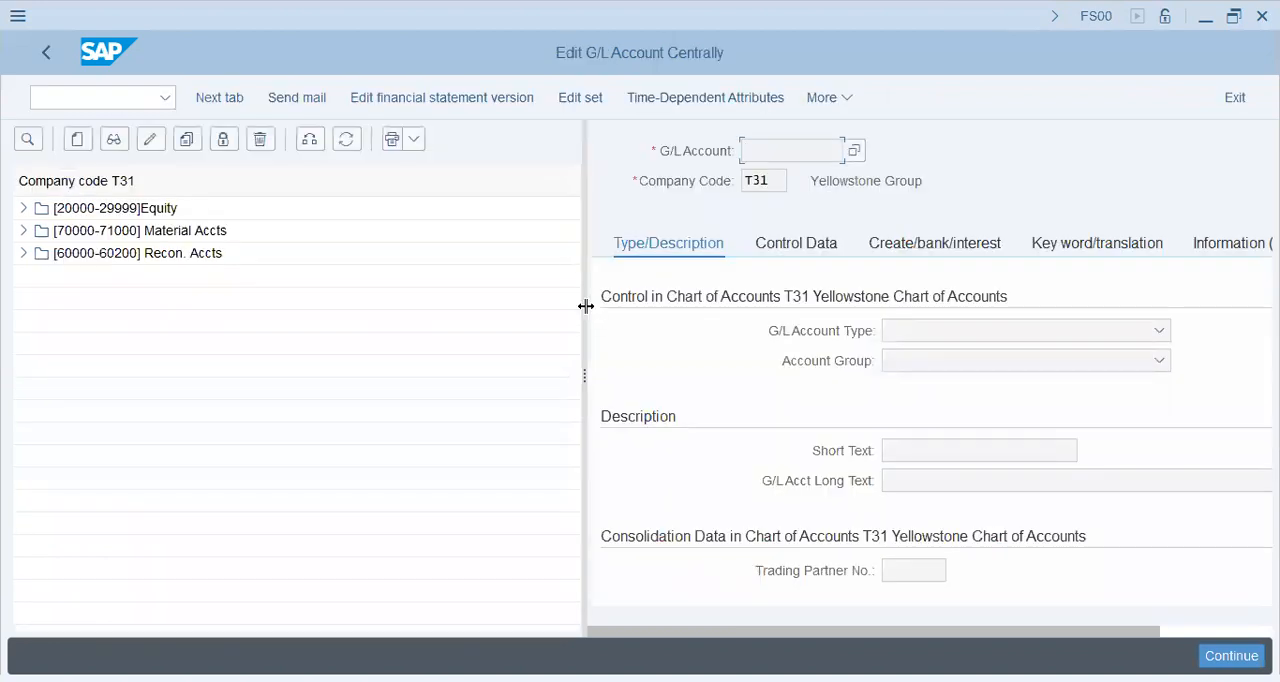
Step: Switch the G/L account list to company code T26
left_click_drag(585, 306, 288, 206)
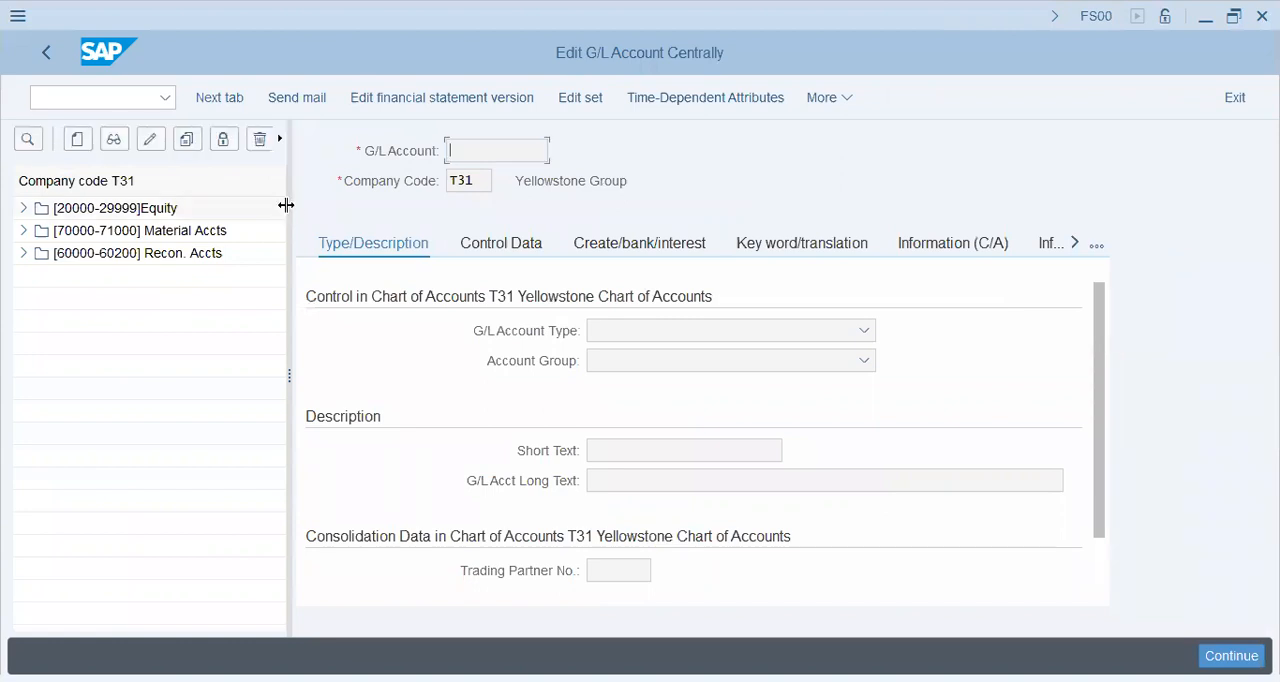
left_click_drag(286, 205, 537, 170)
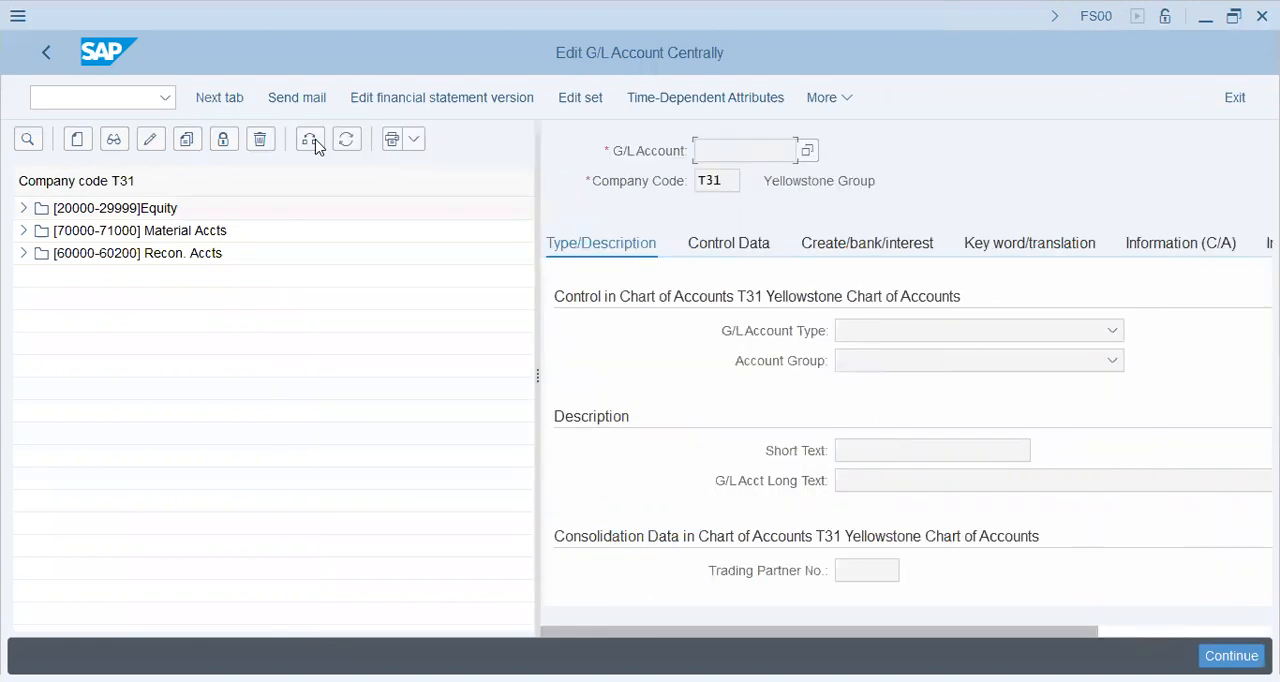
left_click(310, 140)
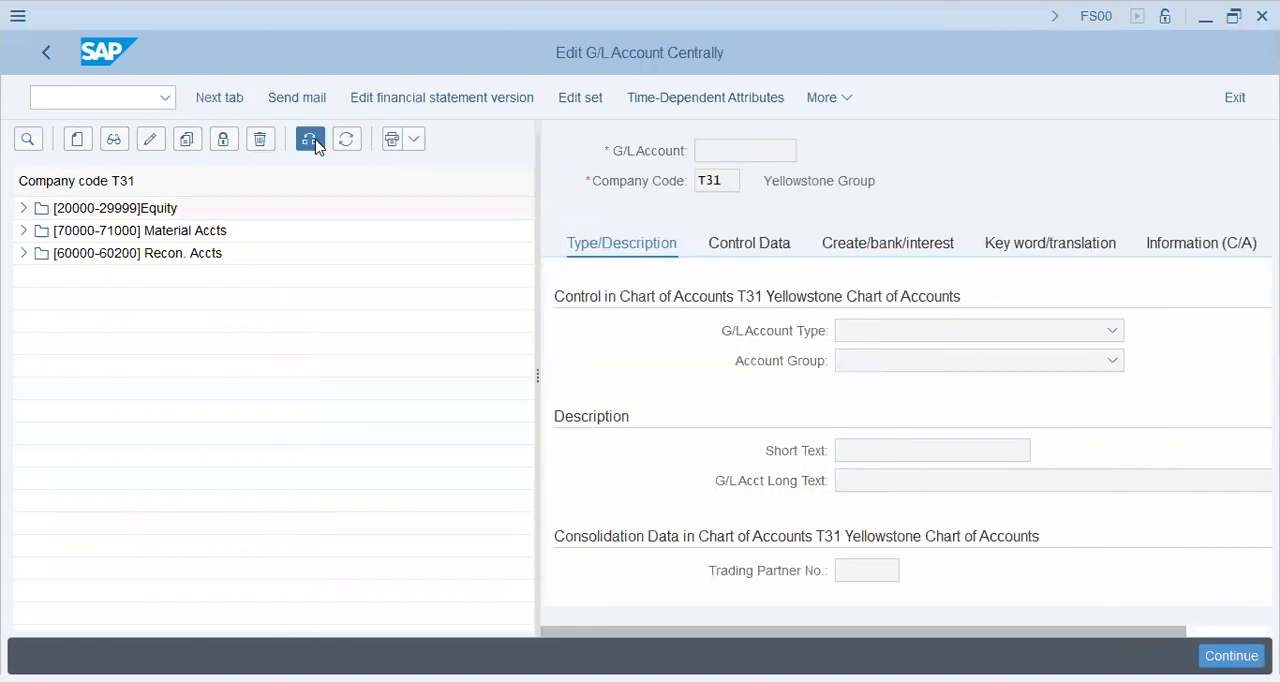
type("T")
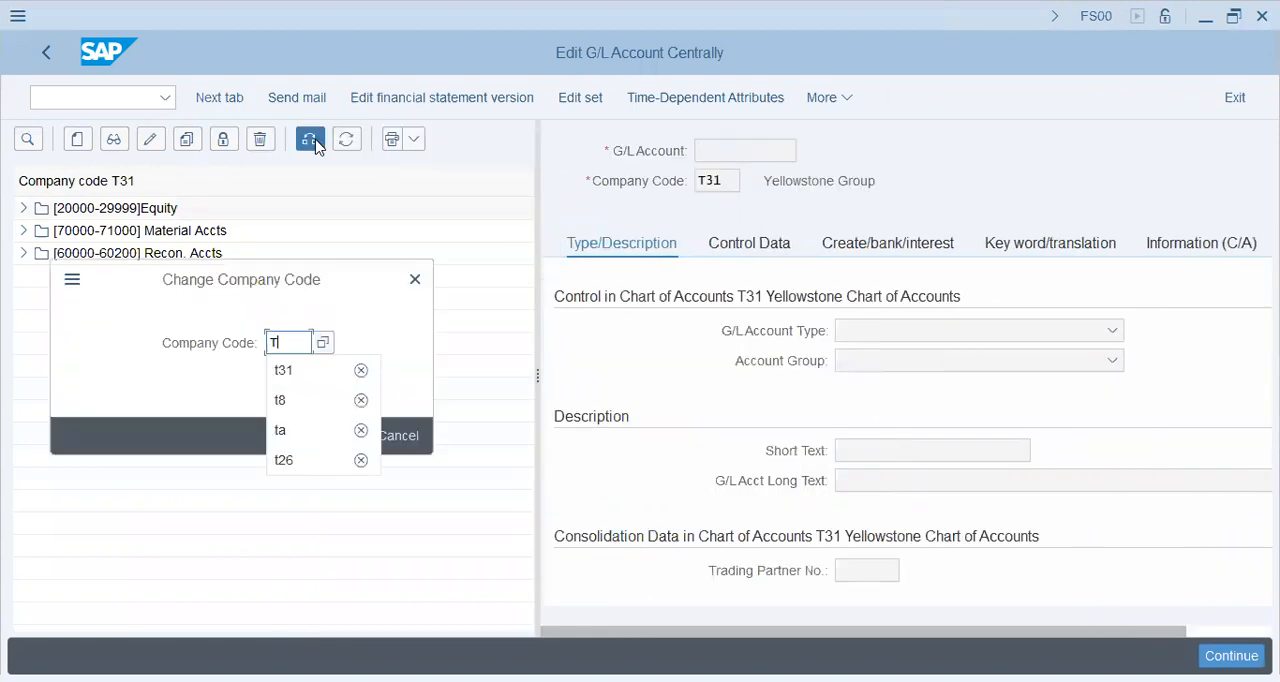
type("26")
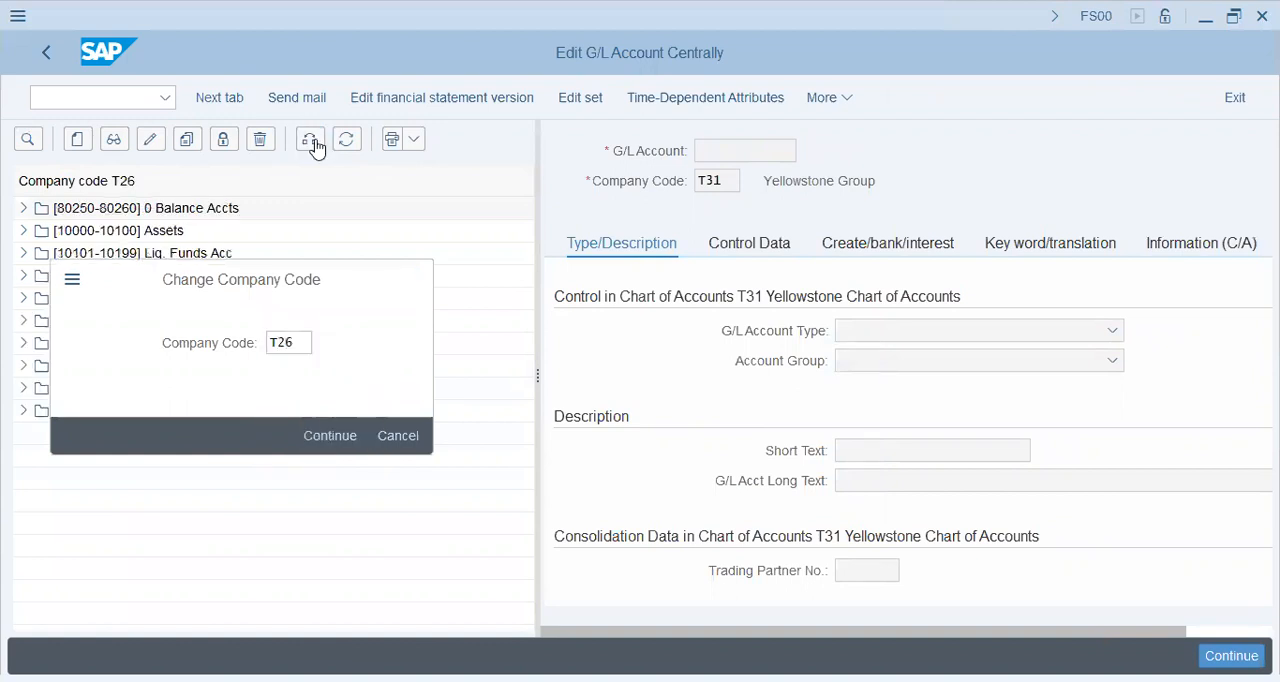
Step: Display the Cash Account (USD) from the Liq. Funds Acc group and widen its detail area
left_click(24, 253)
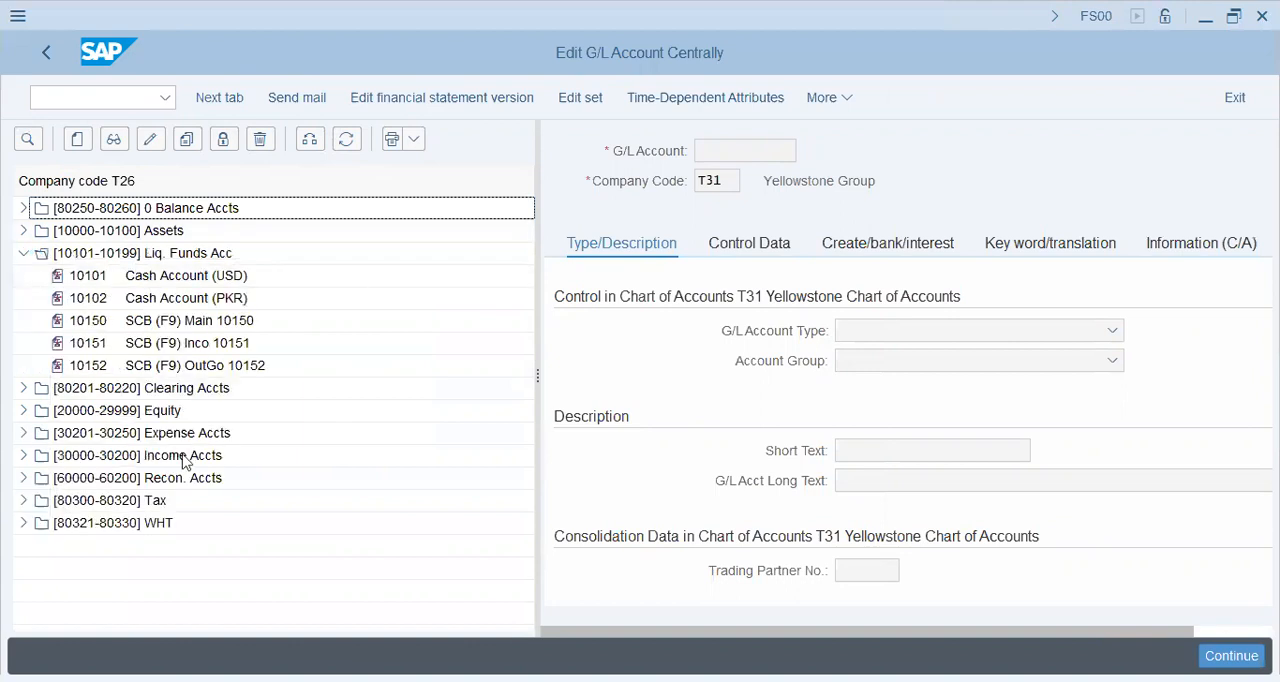
double_click(170, 285)
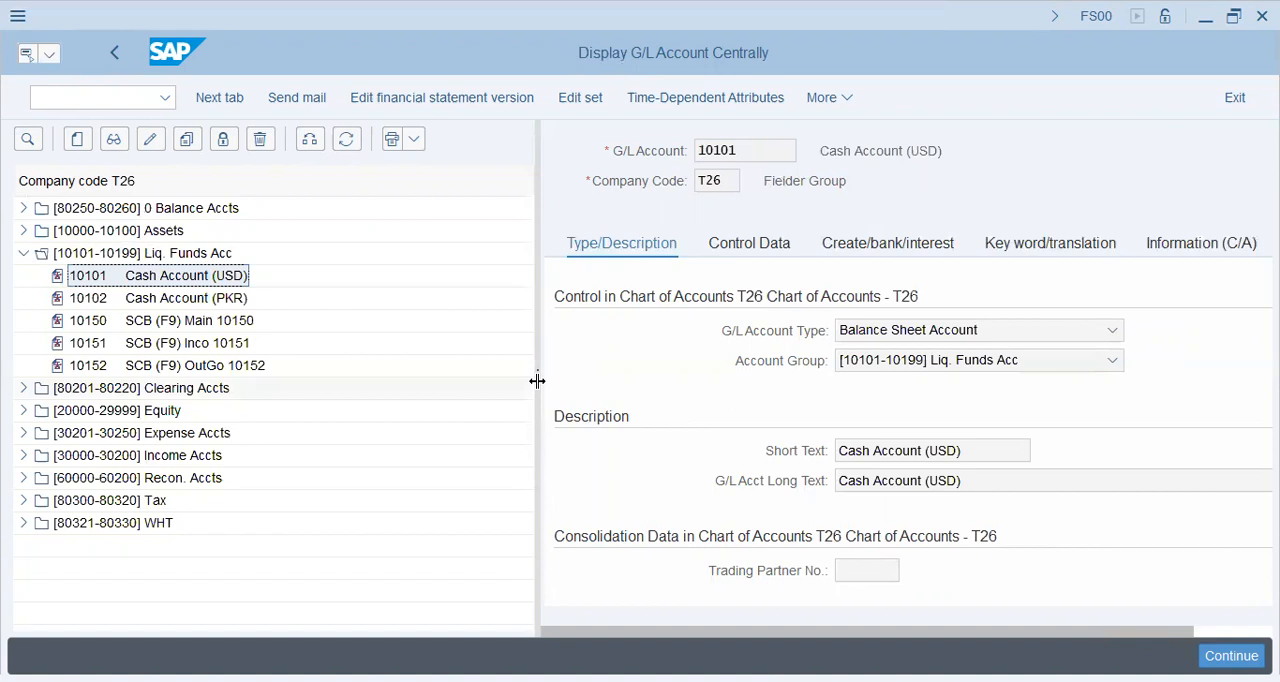
left_click_drag(538, 272, 234, 272)
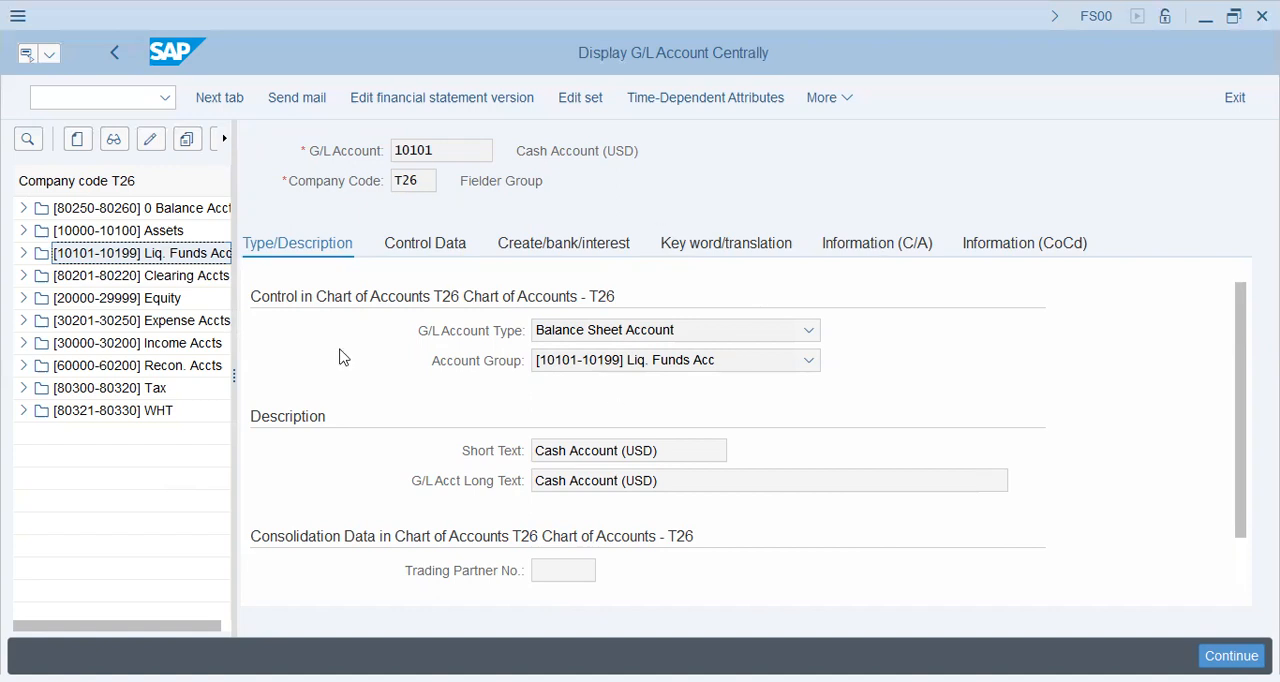
Step: Look through the account groups of company code T26, including Assets, Tax, WHT and 0 Balance Accts
left_click(23, 231)
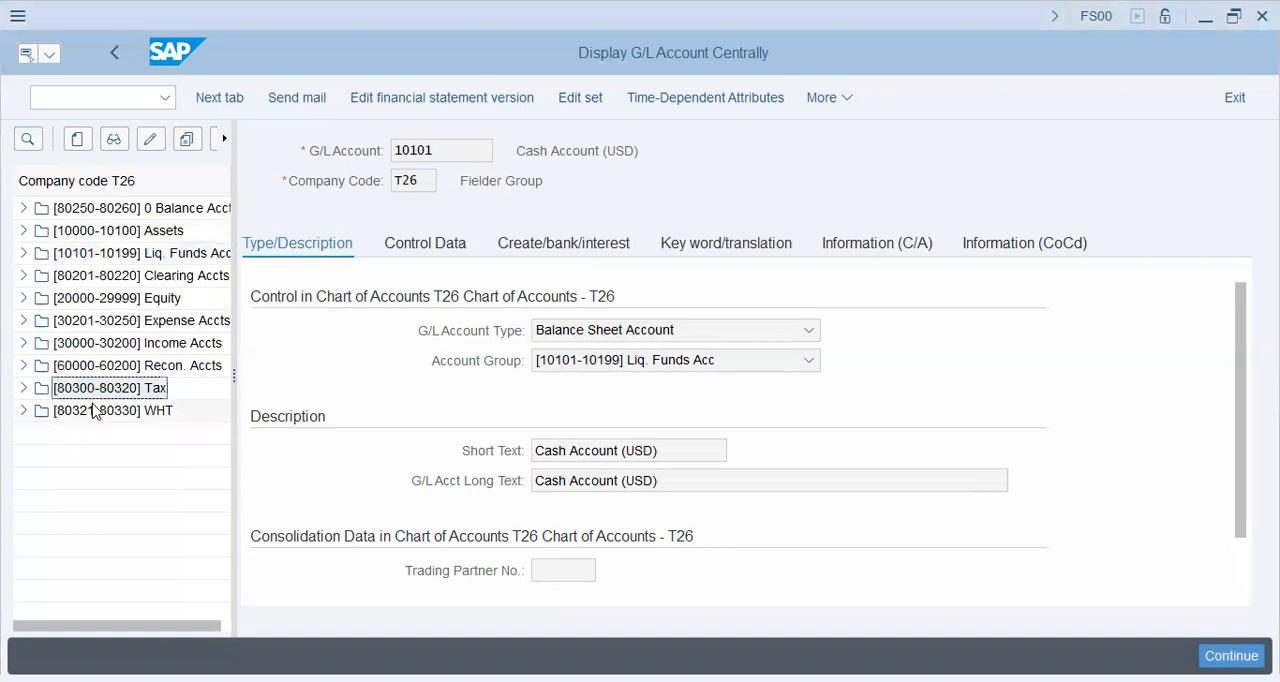
left_click(94, 406)
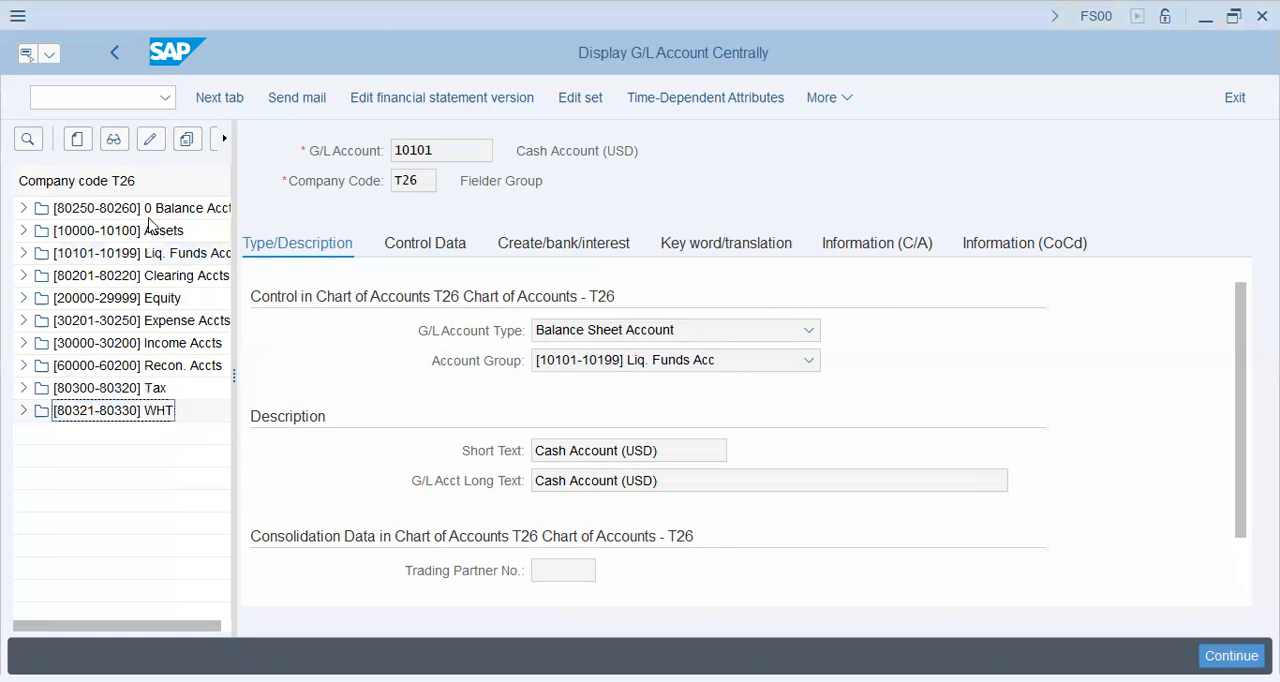
double_click(235, 284)
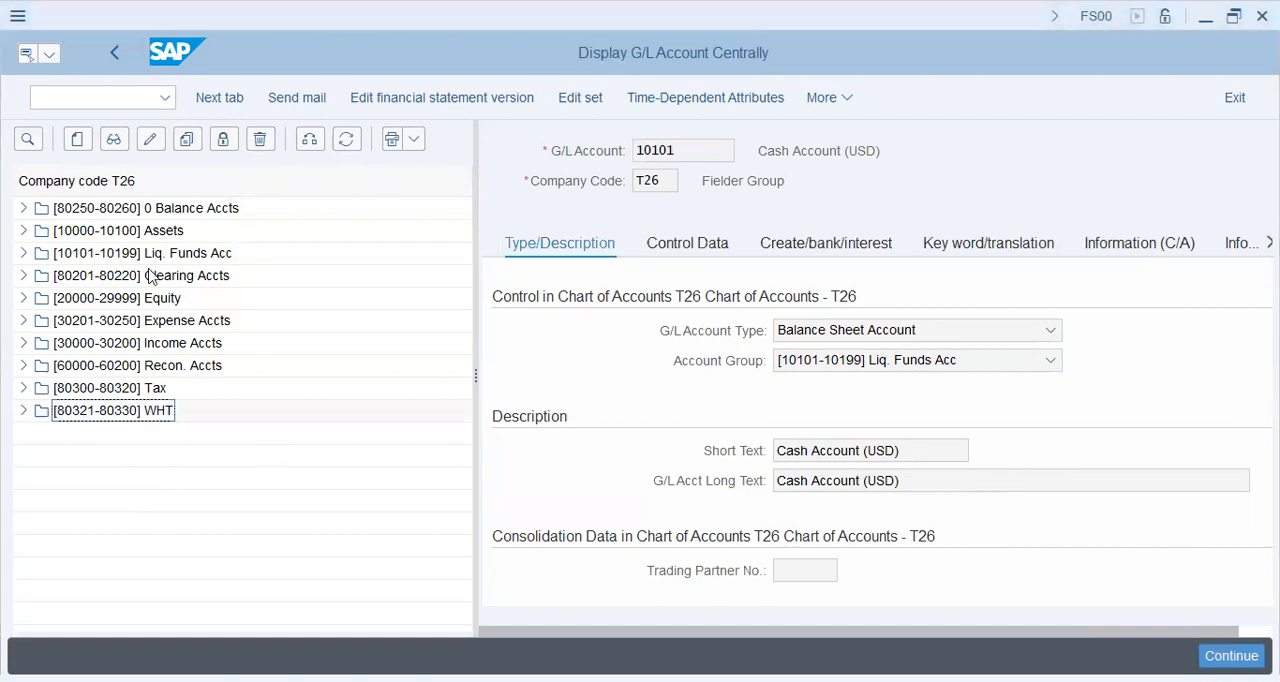
left_click(163, 210)
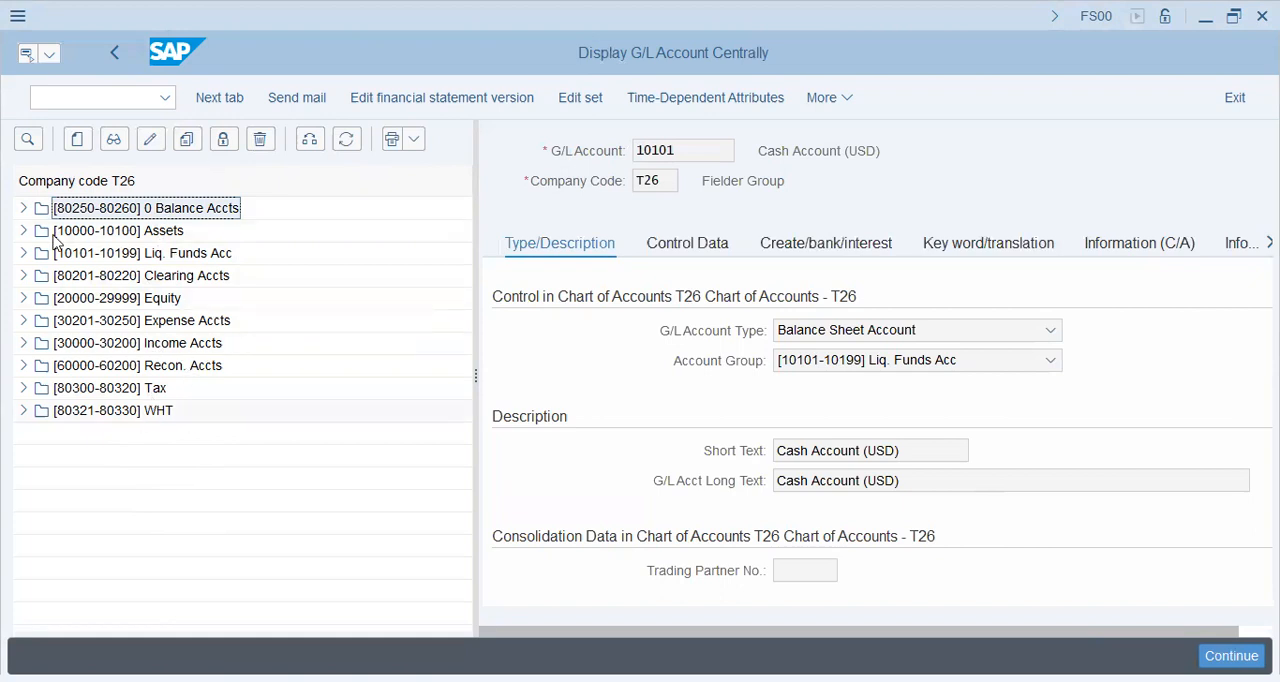
Step: Display the Retained Earnings account from the Equity group and review its control data in the company code
left_click(25, 298)
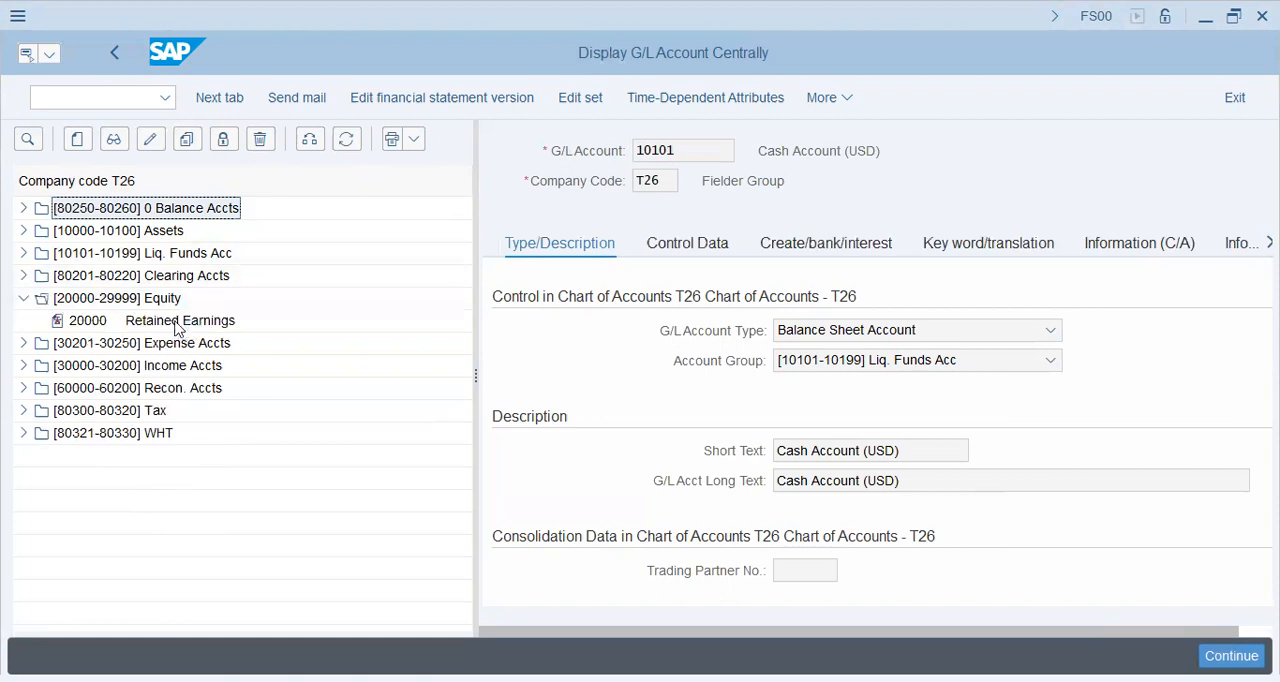
double_click(179, 328)
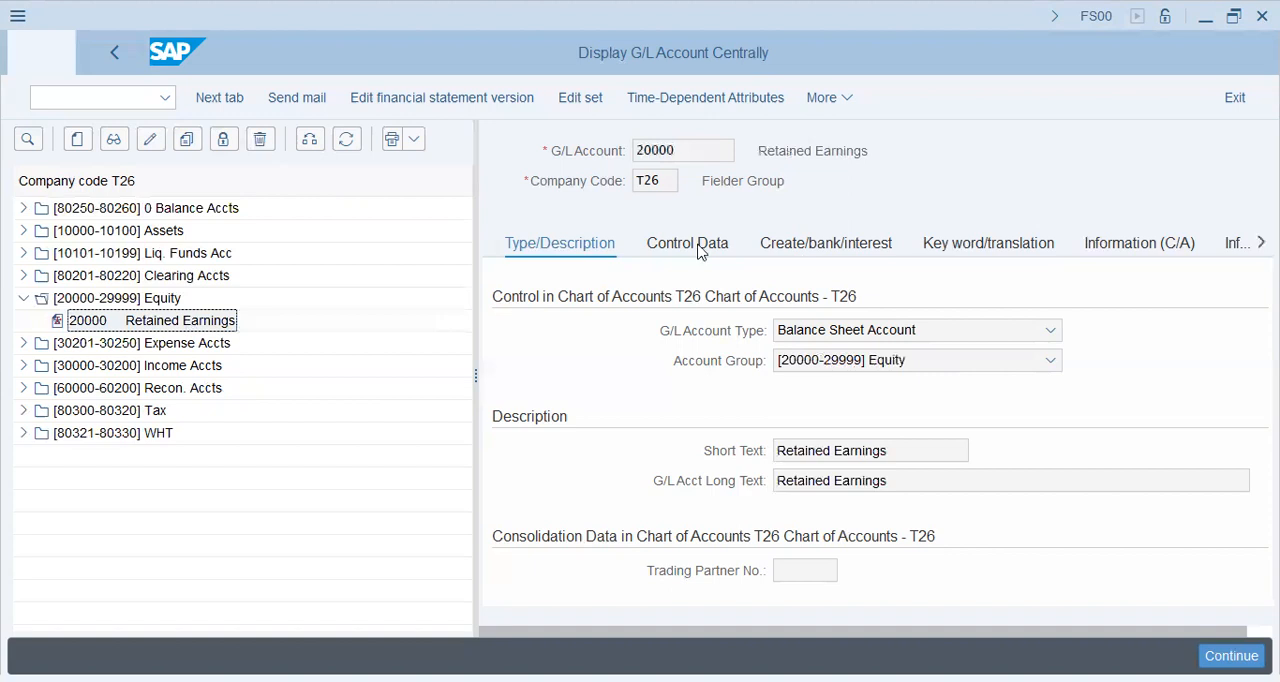
left_click(840, 252)
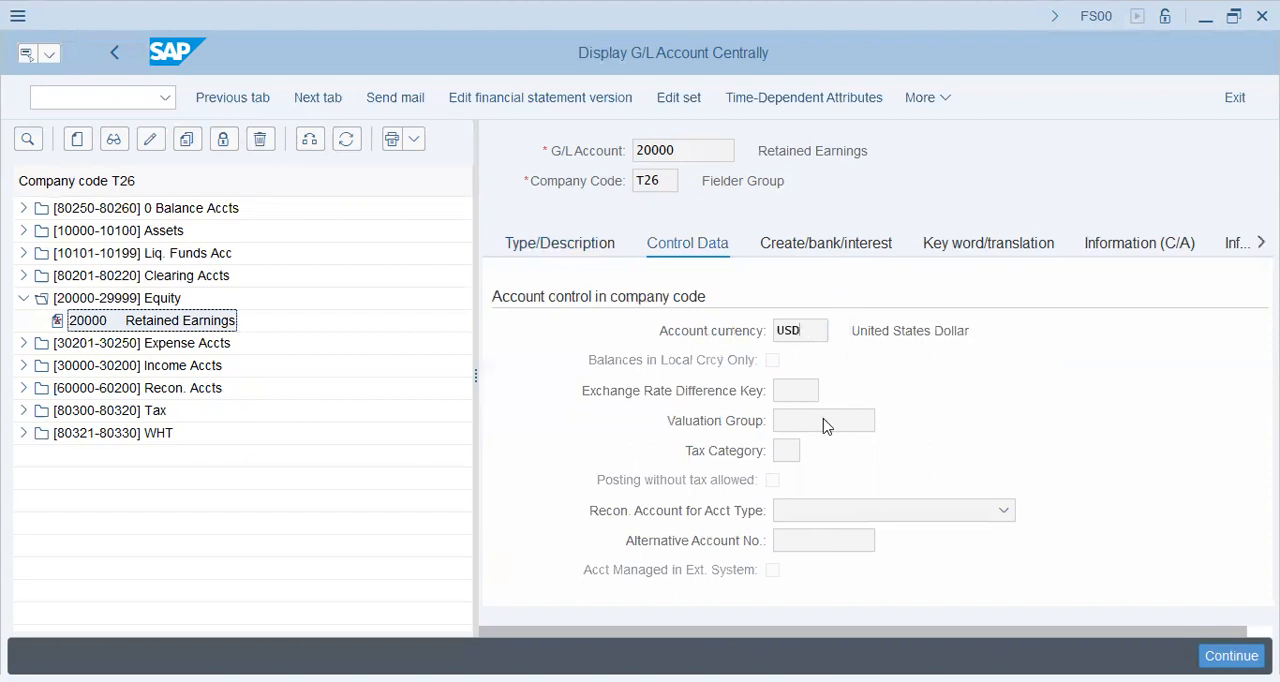
scroll(866, 342, "down", 5)
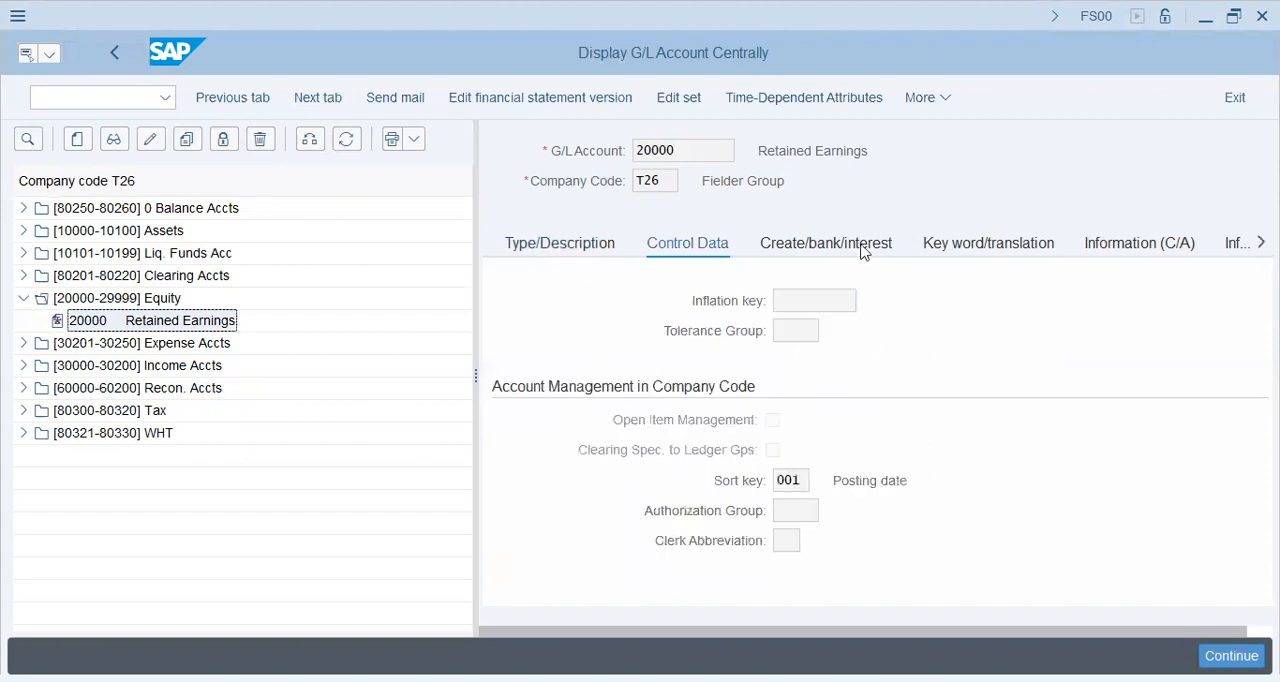
Step: Review the document creation, bank and interest settings of the Retained Earnings account
left_click(860, 245)
left_click(849, 249)
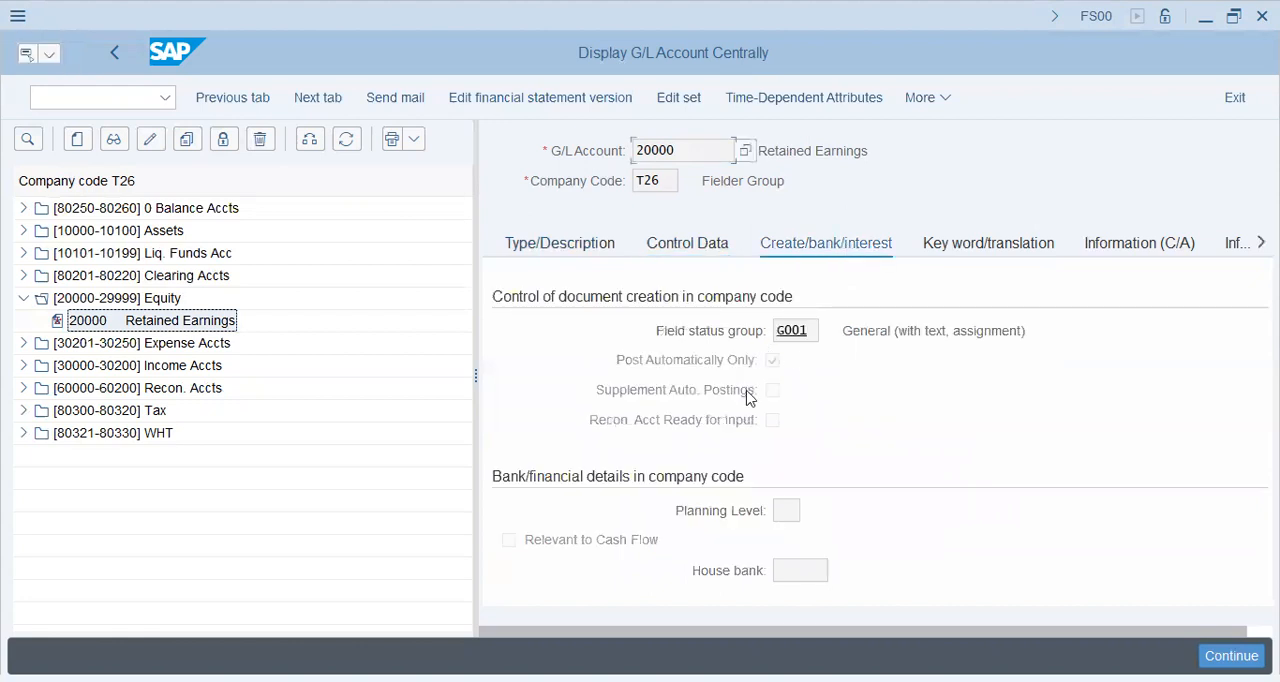
left_click(787, 508)
left_click(801, 566)
scroll(679, 398, "down", 3)
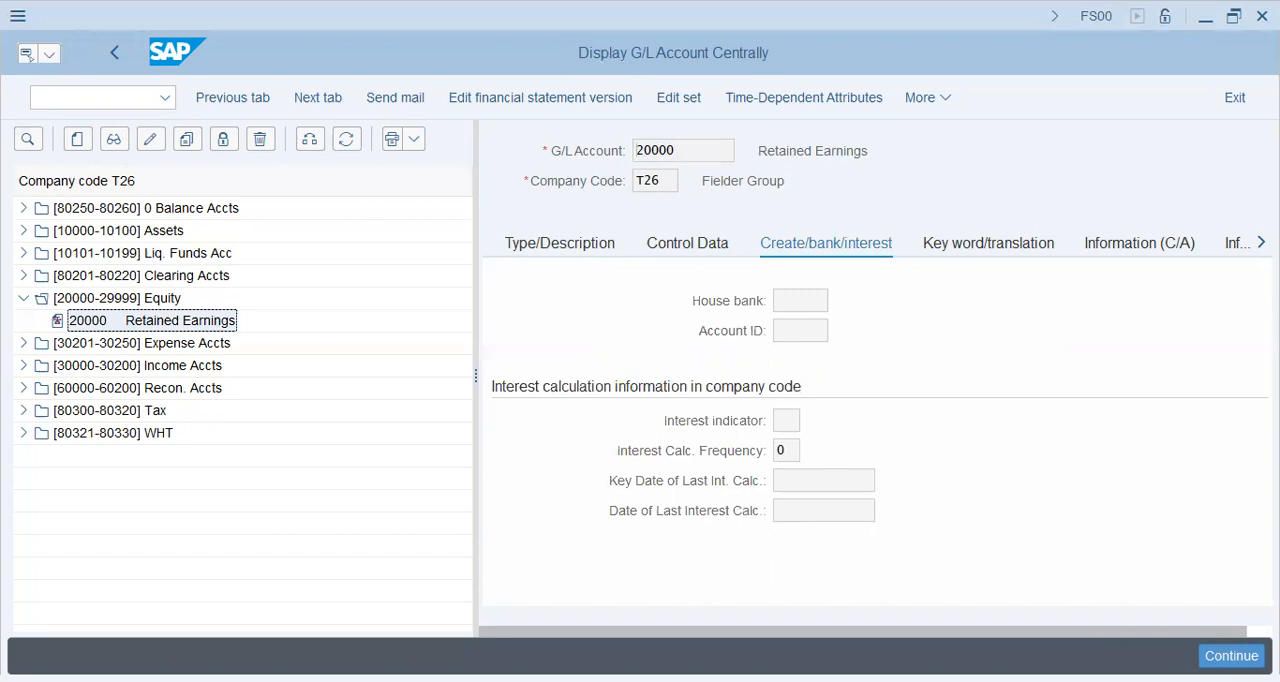
Step: Leave the G/L account display and return to the SAP Easy Access screen with the /N command
left_click(84, 97)
type("/N")
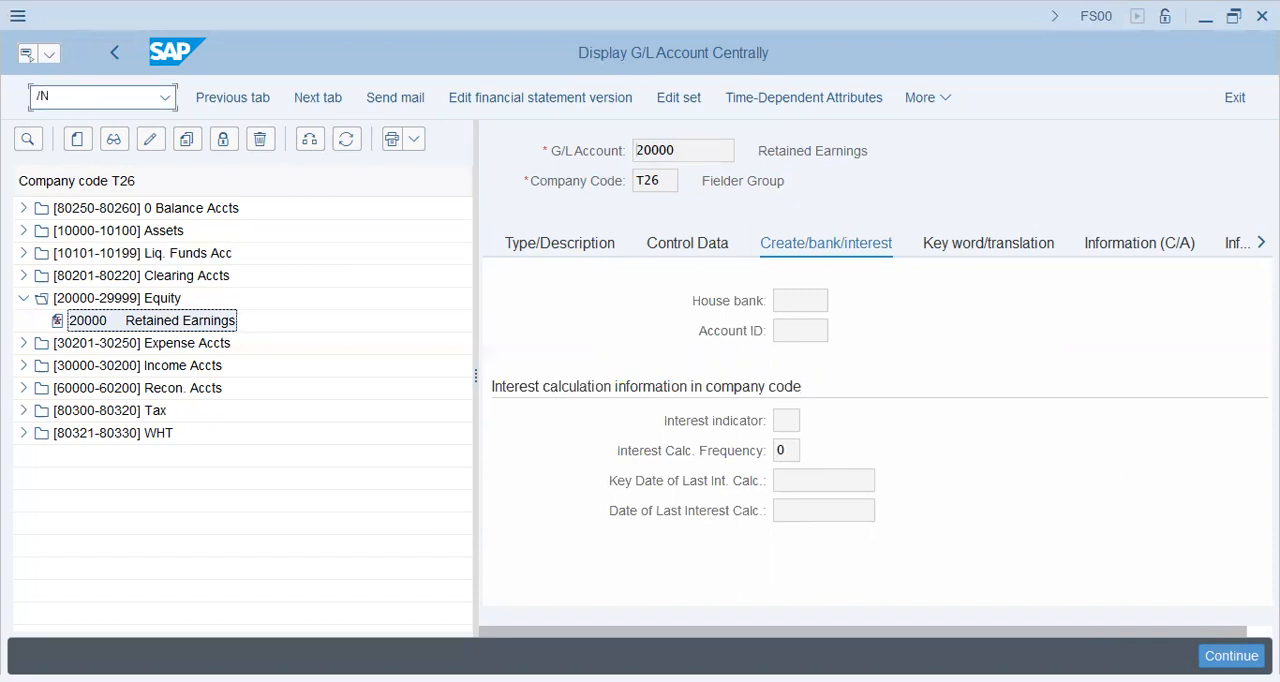
key("Return")
type("/N")
key("Return")
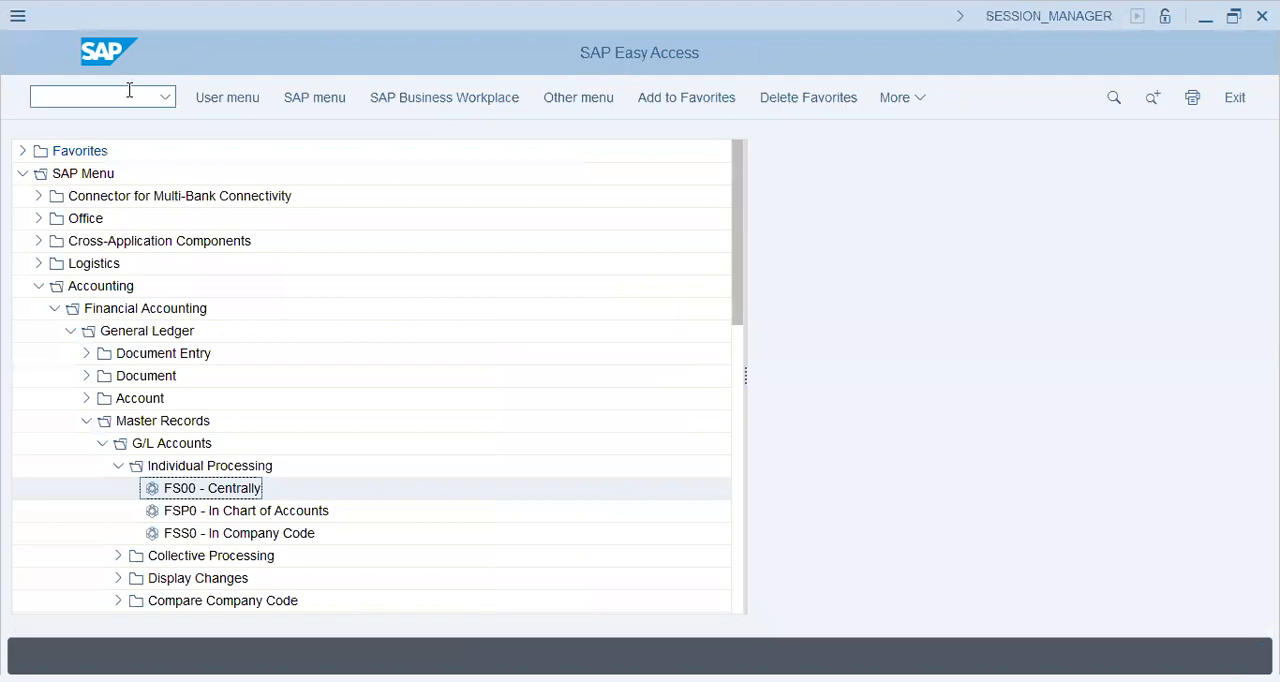
Step: Start transaction SPRO and open the SAP Reference IMG
type("SPRO")
key("Return")
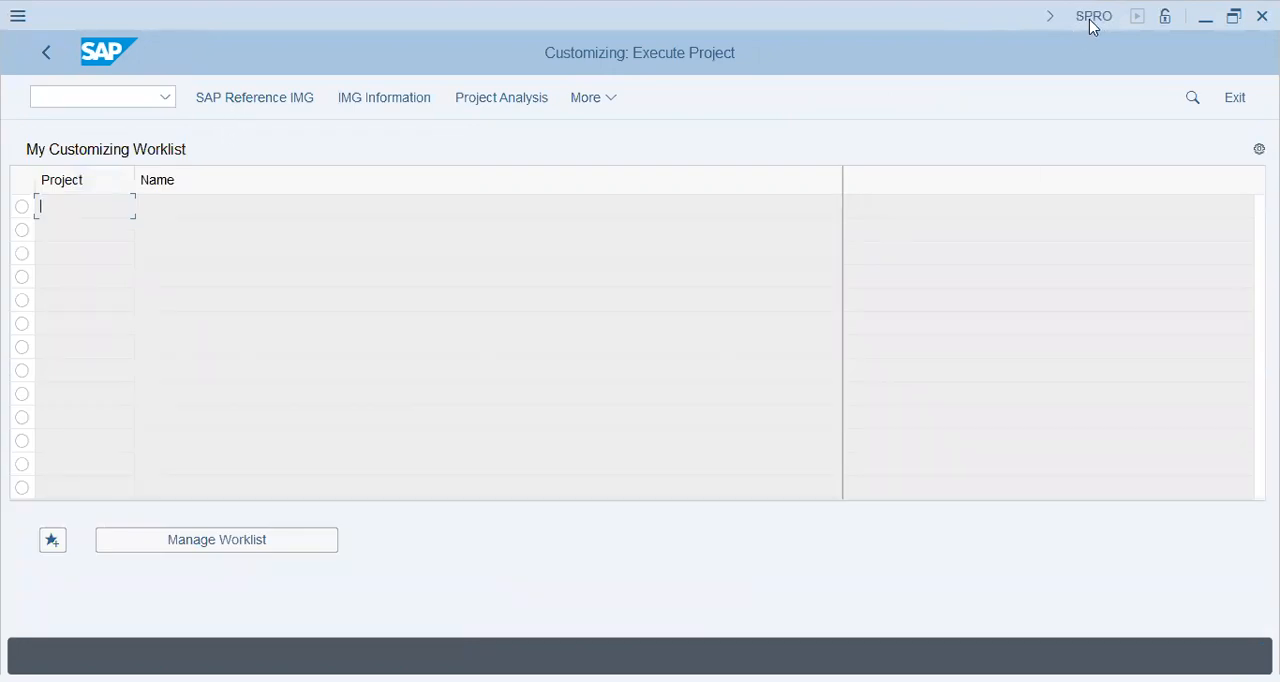
left_click(235, 98)
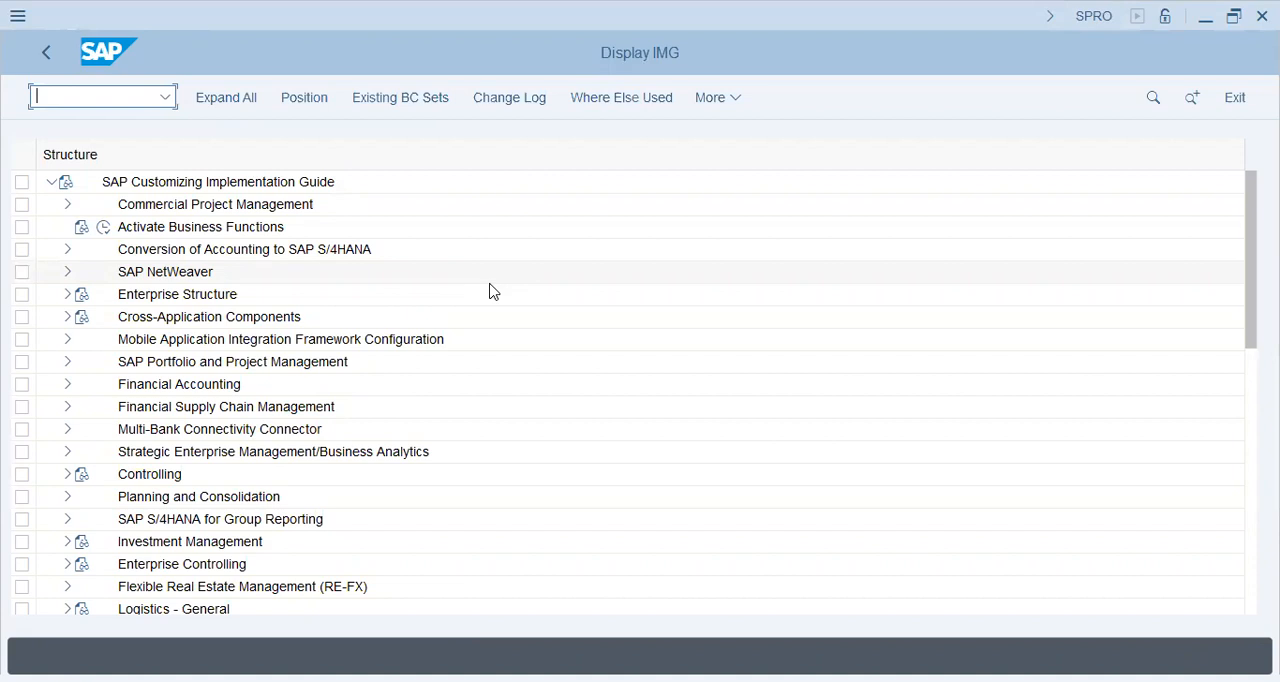
Step: Expand Enterprise Structure > Definition > Financial Accounting in the Implementation Guide
left_click(66, 296)
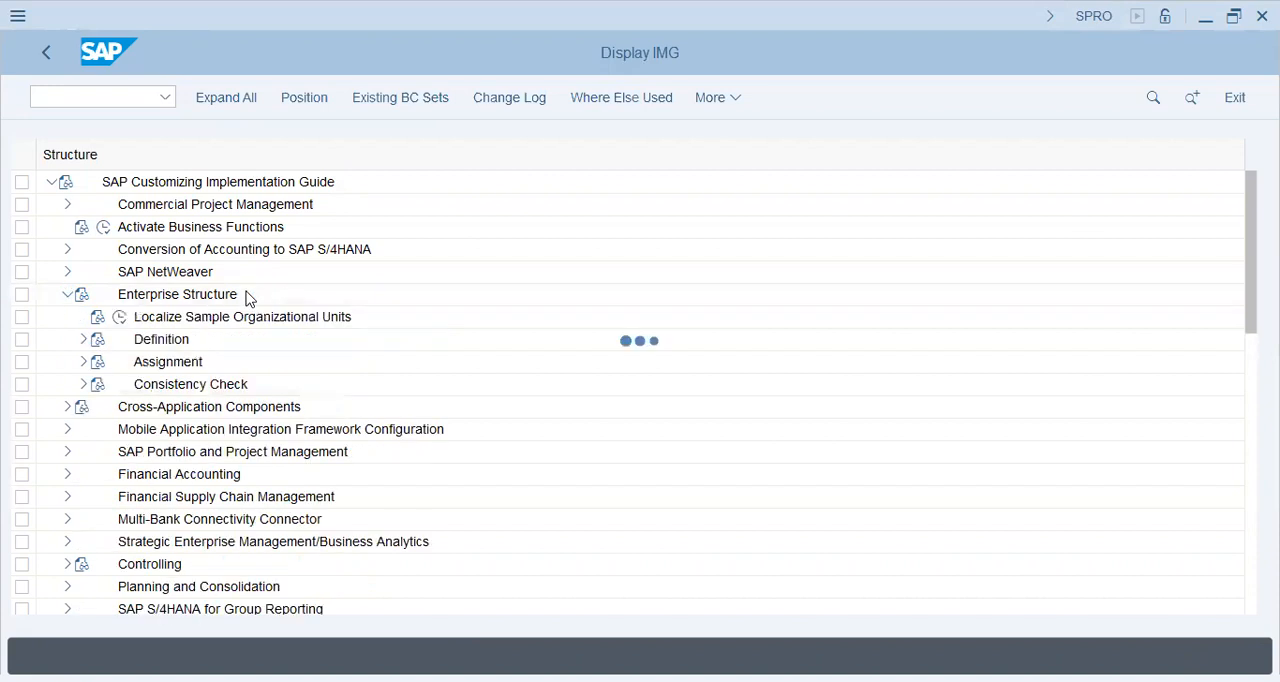
left_click(84, 340)
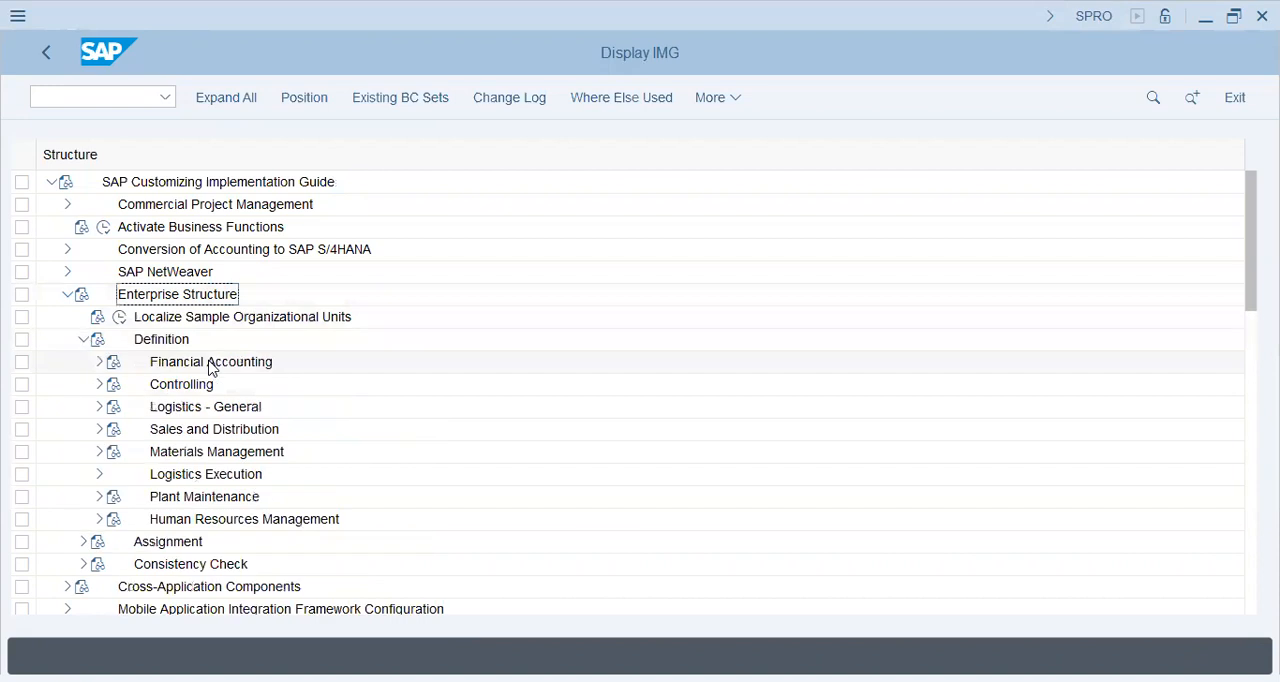
left_click(195, 299)
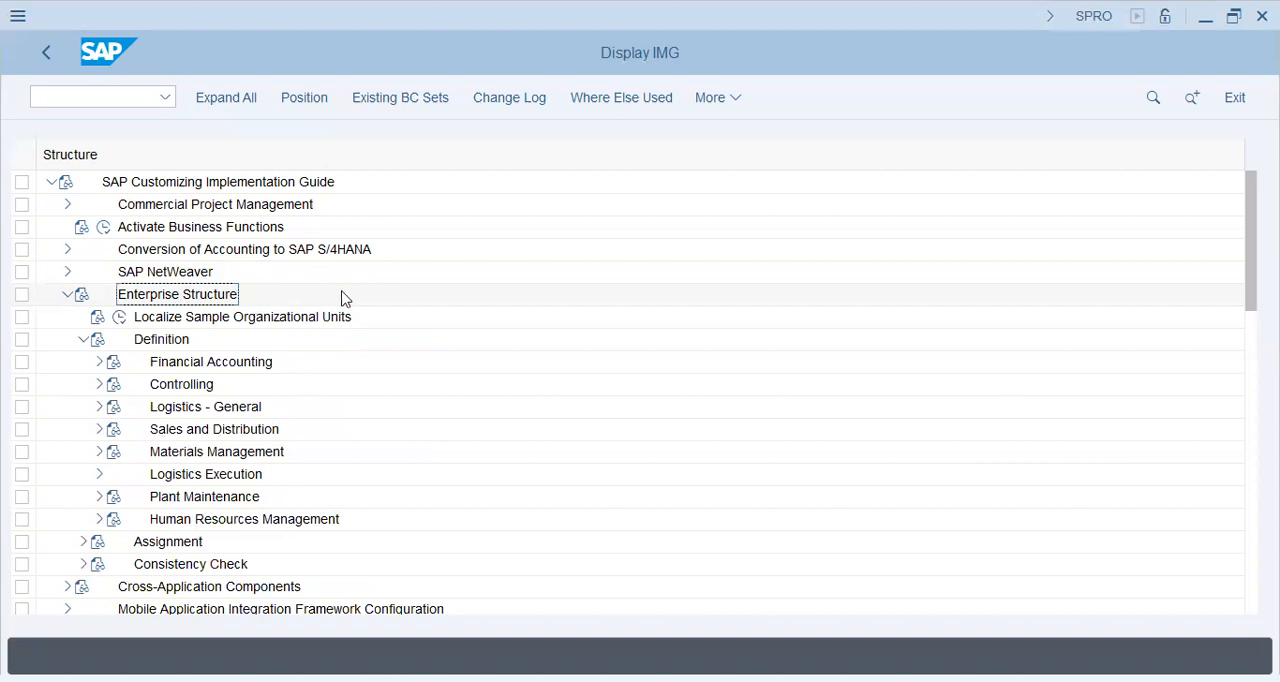
left_click(153, 350)
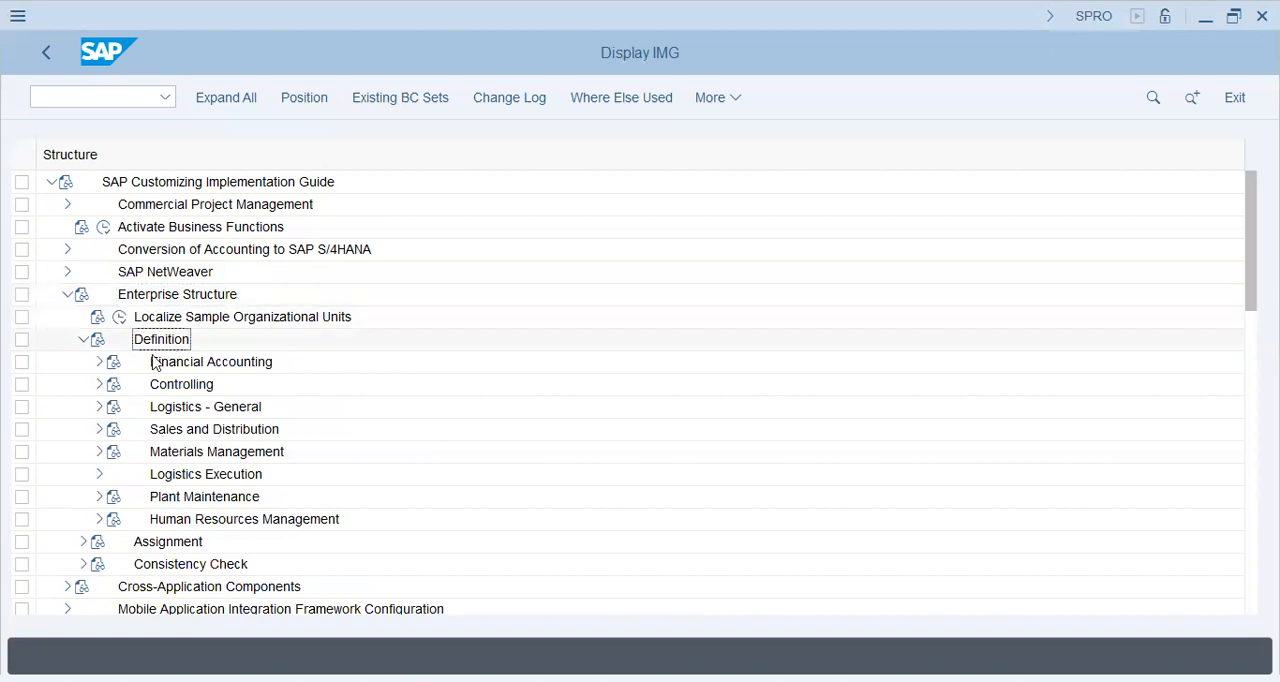
left_click(100, 362)
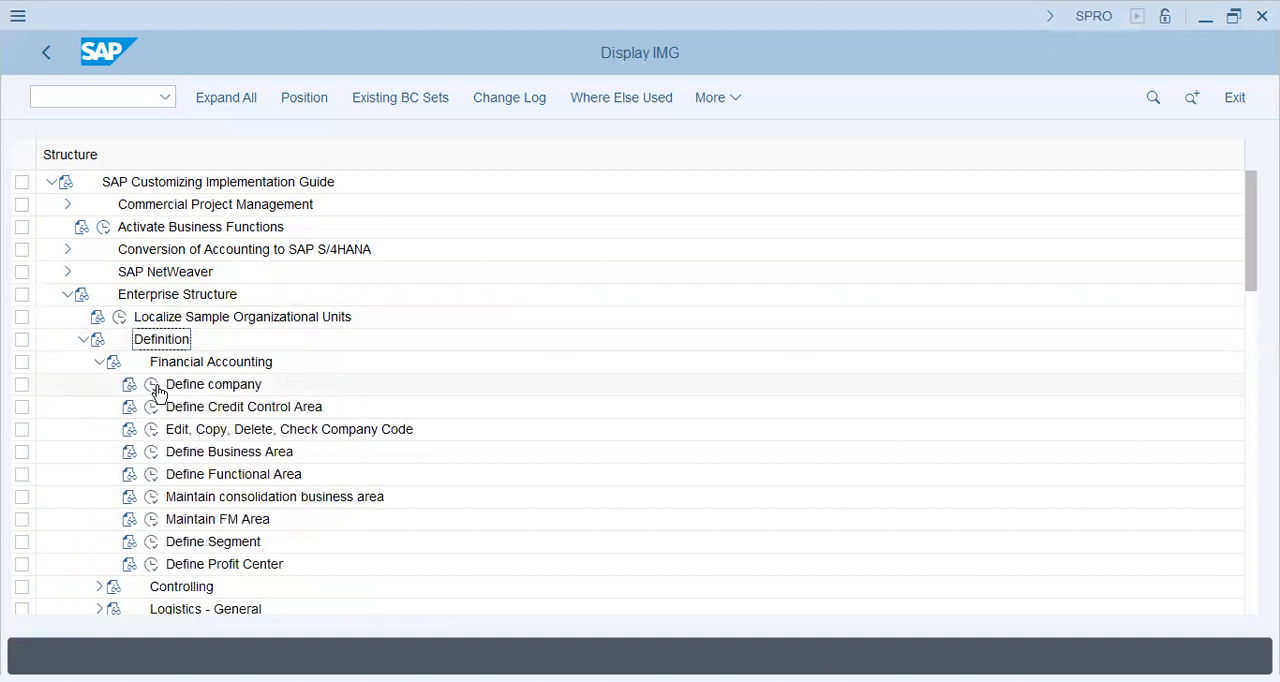
Step: Execute the Define company activity and start a new company entry
left_click(213, 384)
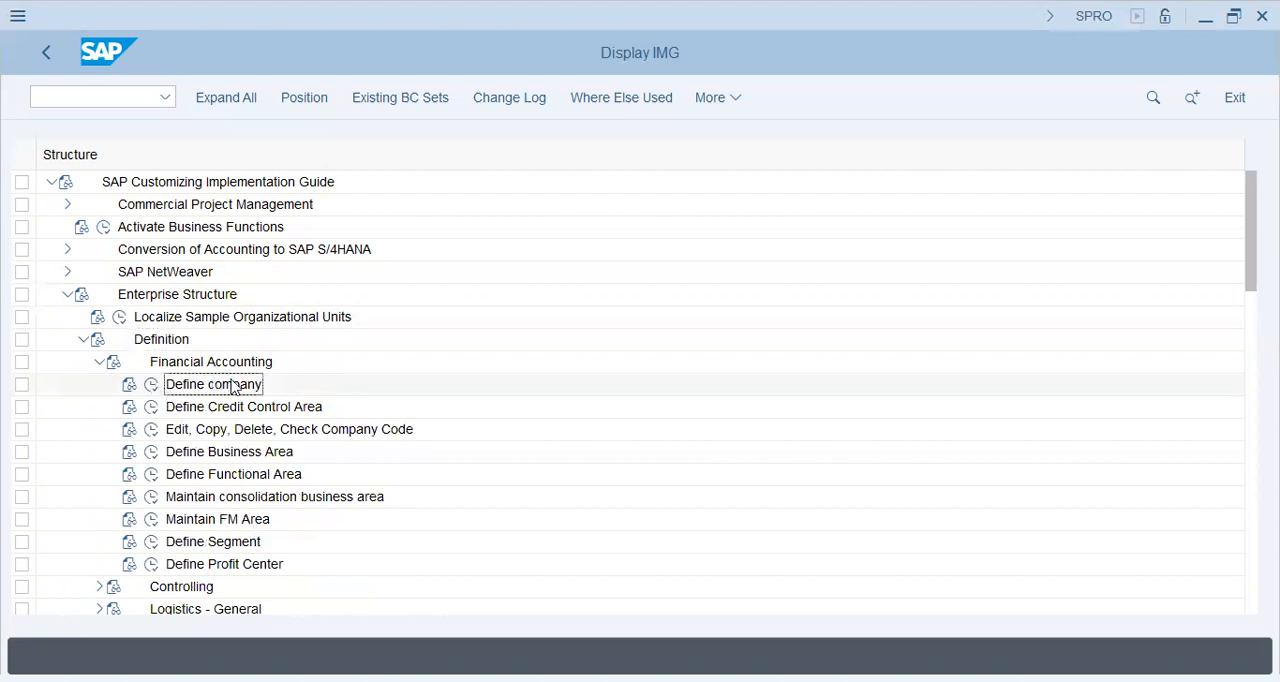
left_click(153, 387)
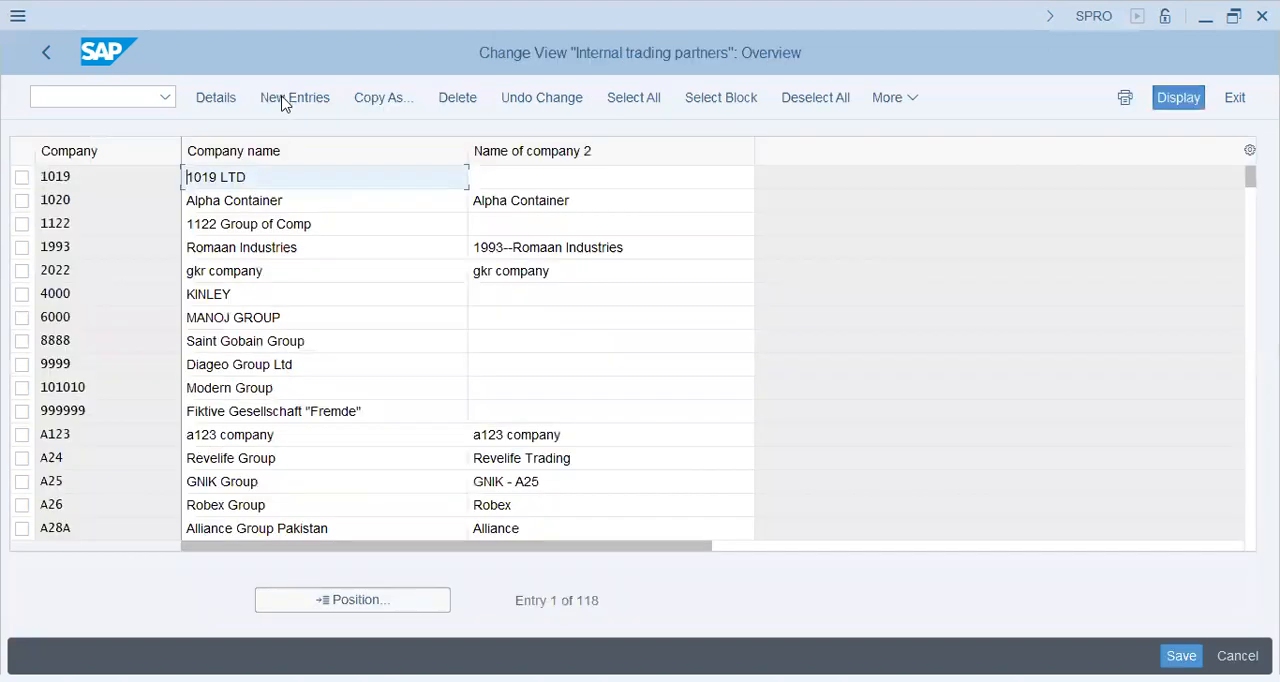
left_click(284, 99)
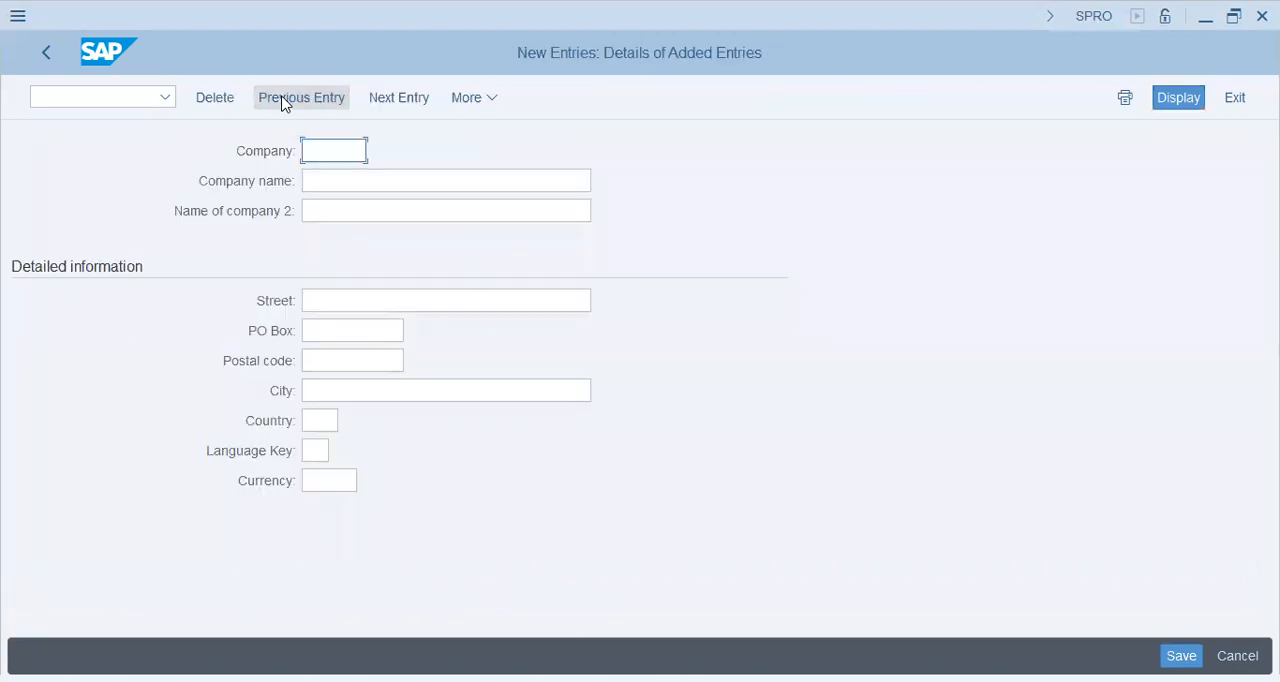
Step: Enter company ID T34 and the company name IAT Group in the new entry
type("T3")
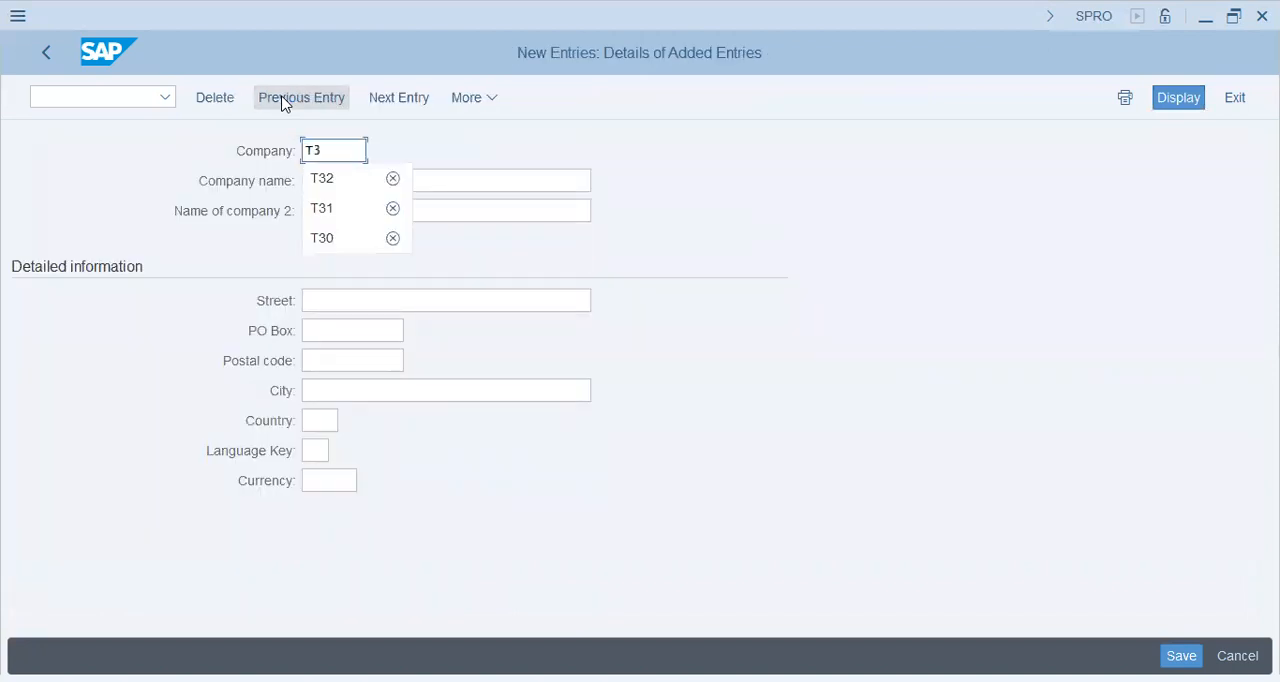
type("4")
key("Tab")
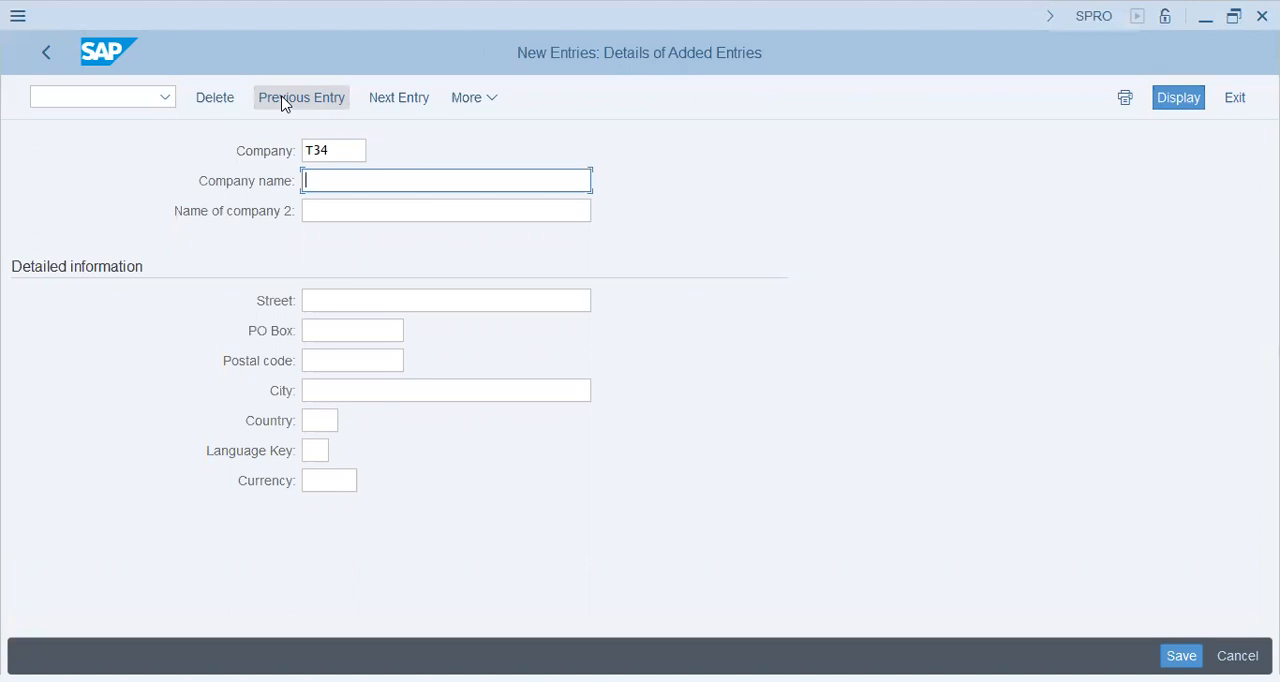
type("iat")
key("BackSpace")
key("BackSpace")
key("BackSpace")
key("BackSpace")
type("IAT Group")
key("Tab")
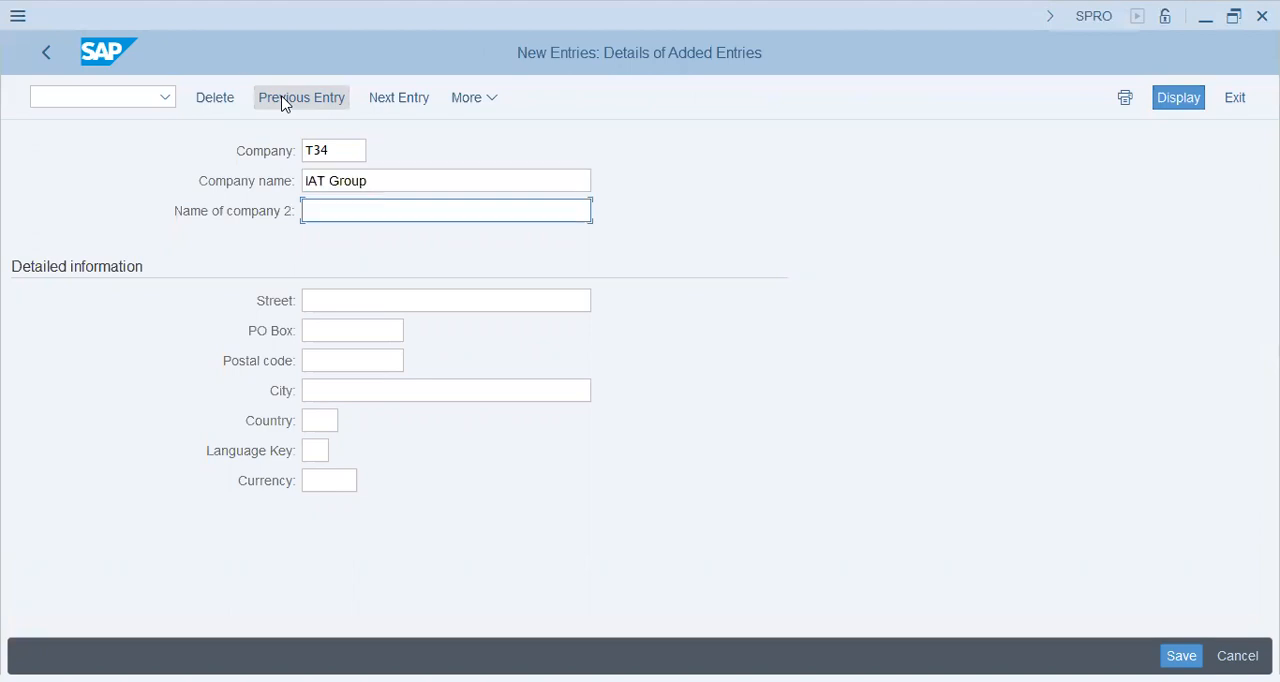
Step: Prefix the company name so that it reads Z-IAT Group
key("shift+Tab")
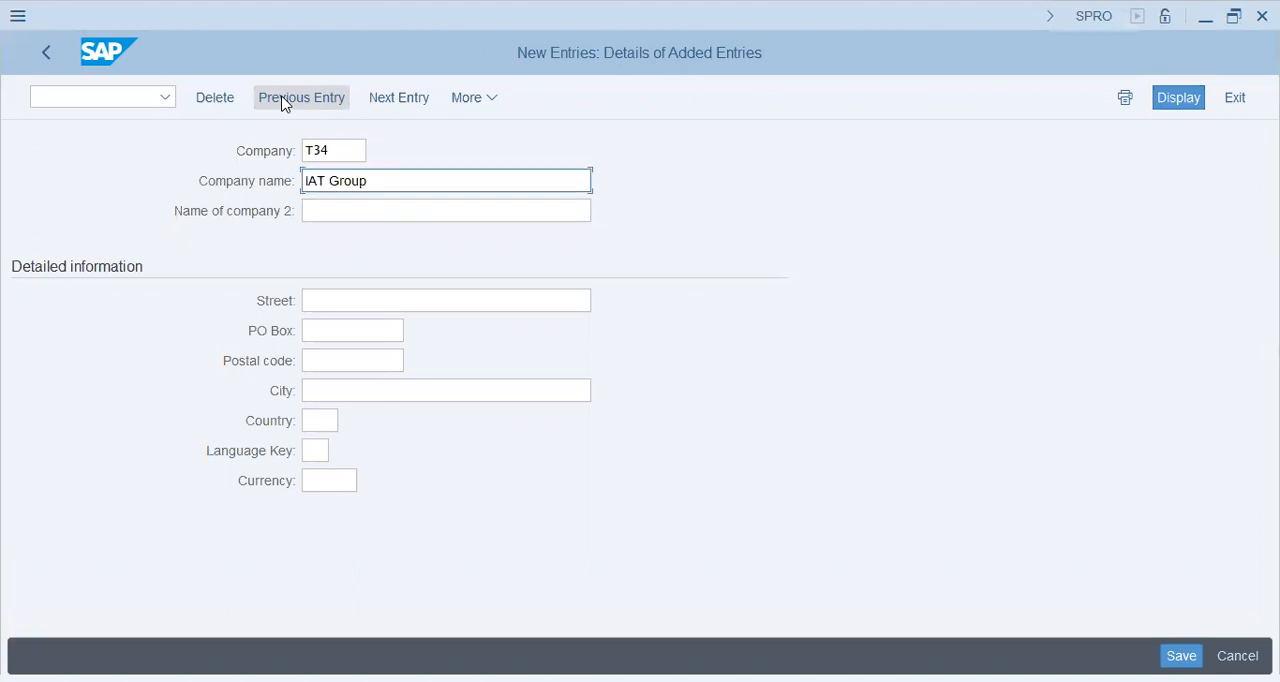
type("x")
key("BackSpace")
type("z")
key("BackSpace")
type("I")
type("Z")
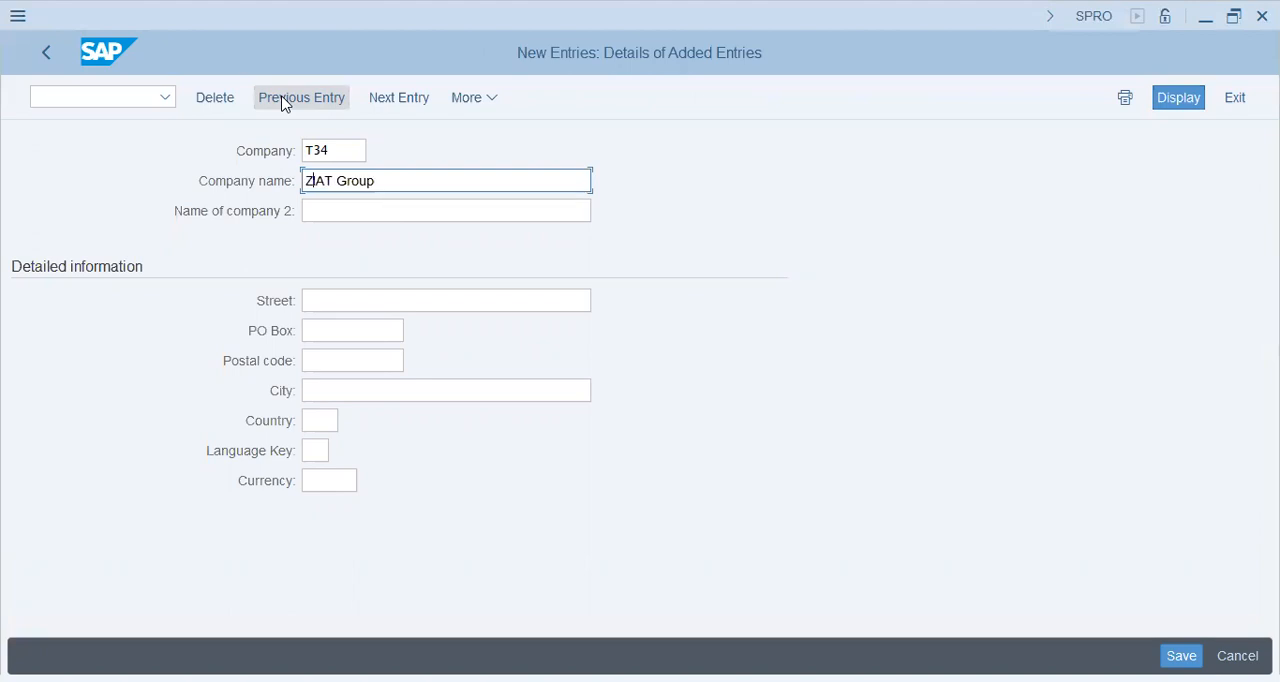
type("-")
key("Tab")
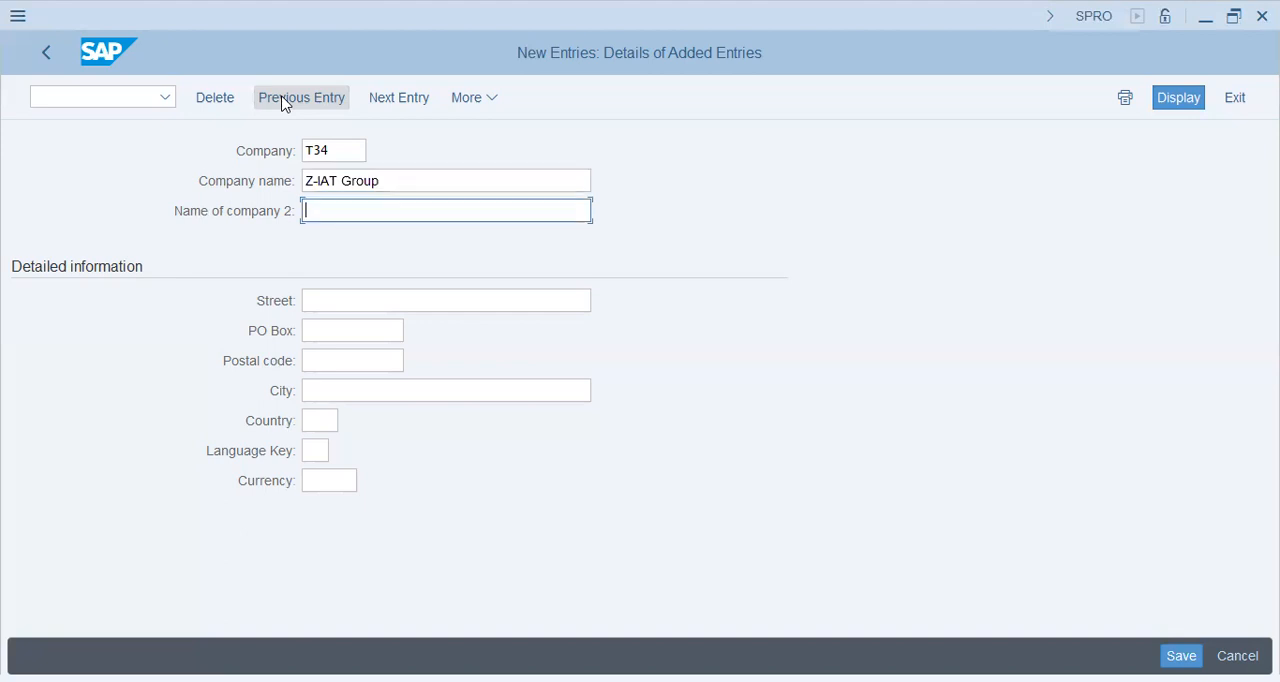
Step: Enter T34 - X-IAT Group as the second name of the company
type("t")
key("BackSpace")
type("T")
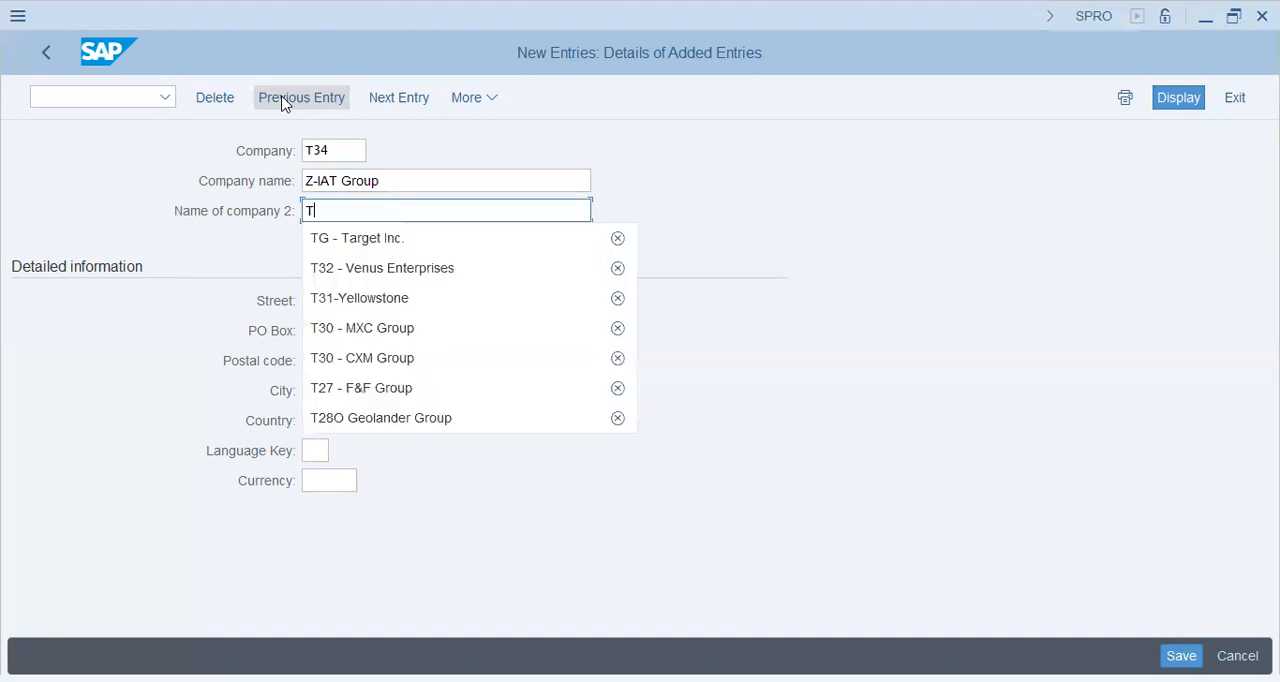
type("34 - Z")
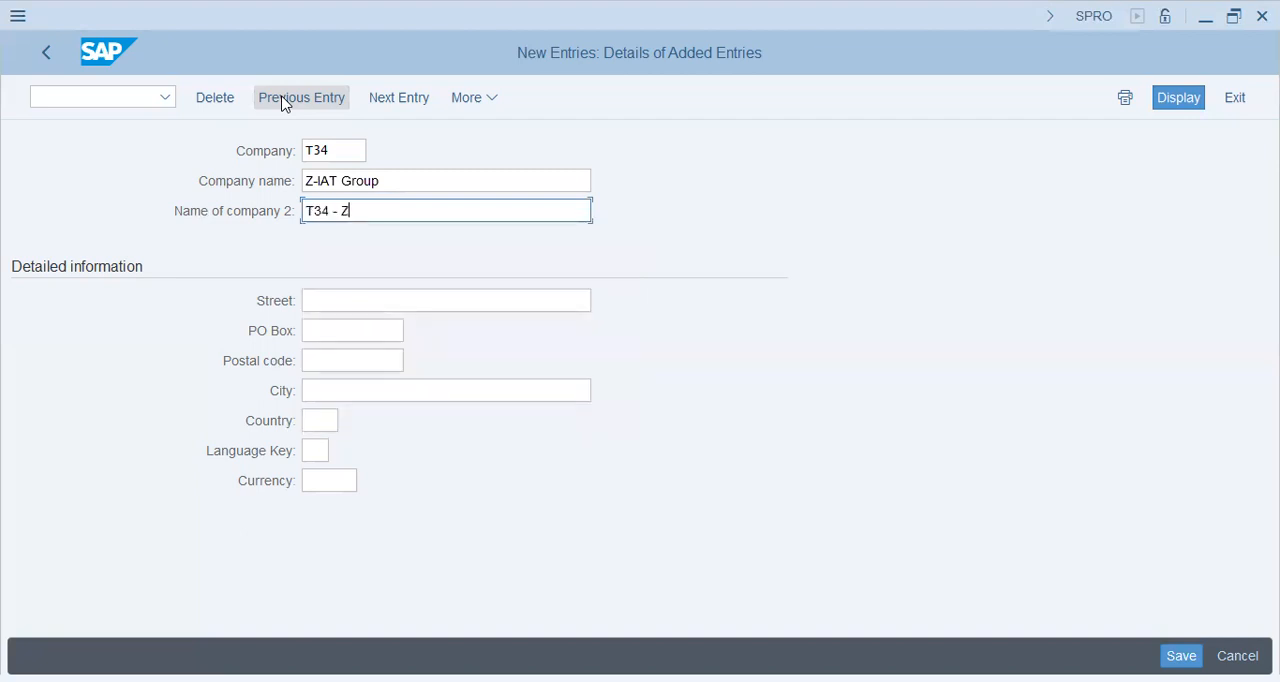
type("-IAT Group")
key("BackSpace")
key("BackSpace")
type("x")
key("BackSpace")
type("X-")
Step: Change the first letter of the company name so that it reads X-IAT Group
key("Up")
key("Left")
key("Left")
key("Left")
key("Left")
key("Left")
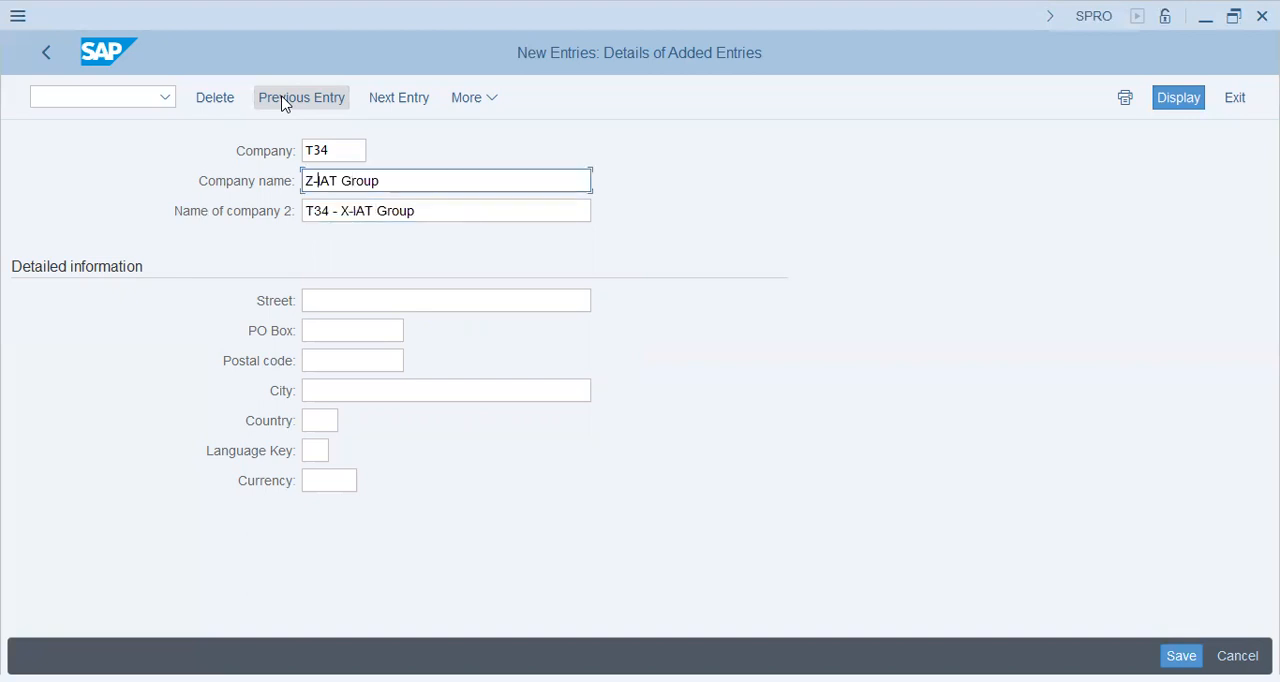
key("Left")
key("BackSpace")
type("X")
key("Tab")
key("Tab")
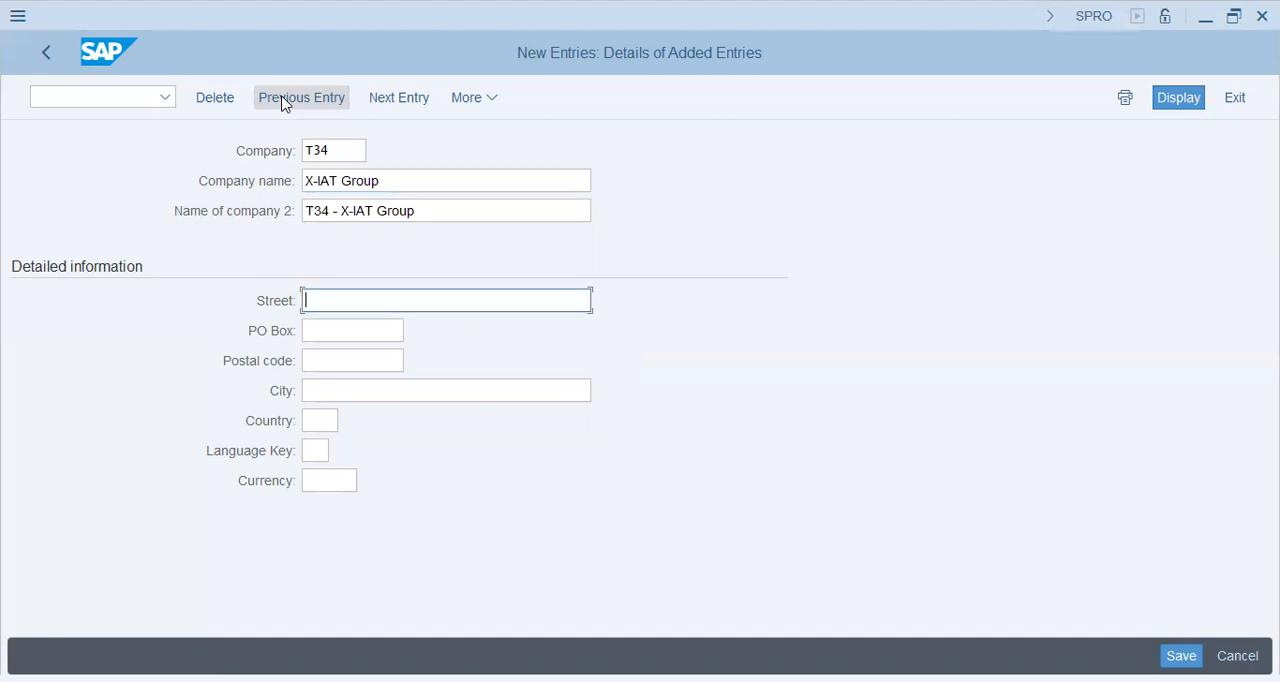
Step: Fill in the company's street, PO box and postal code from earlier entries, and set the city to Islamabad
key("space")
key("Return")
key("Tab")
key("space")
key("Return")
key("Tab")
key("space")
key("Return")
key("Tab")
key("space")
Step: Set the company's country to PK and its language key to EN
key("Return")
key("Tab")
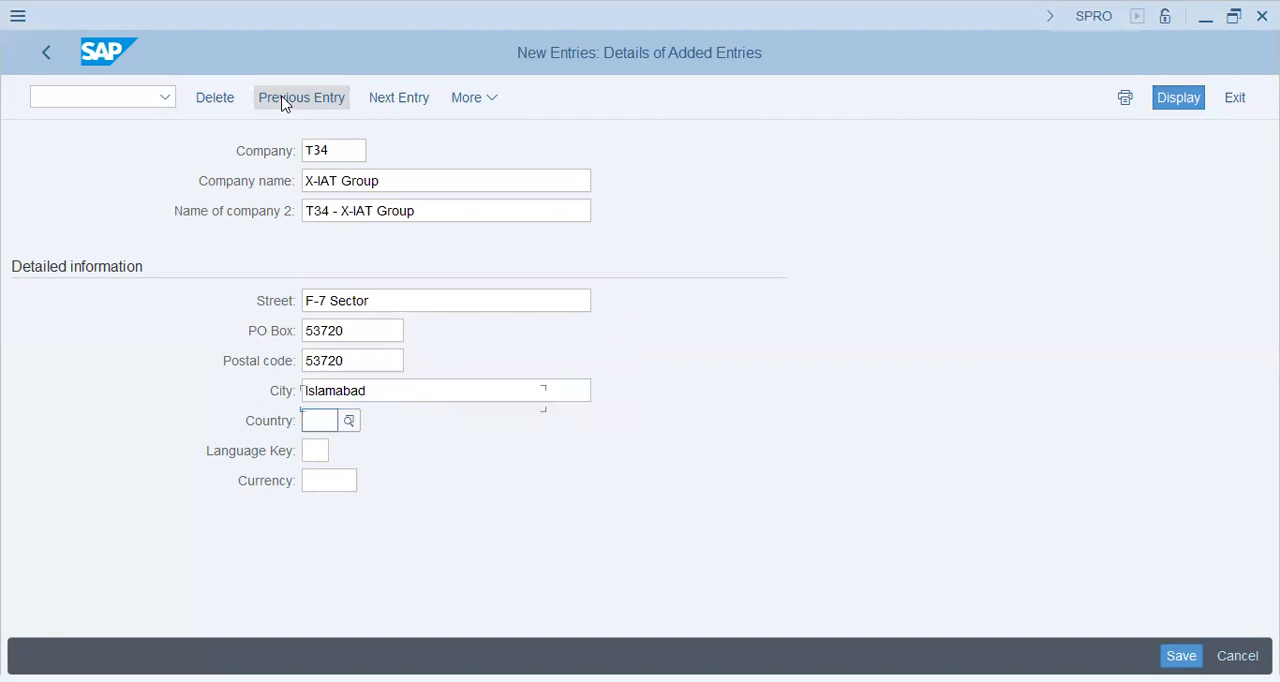
key("space")
key("Down")
key("Return")
key("shift+Left")
key("shift+Left")
type("PK")
key("Tab")
type("EN")
key("Tab")
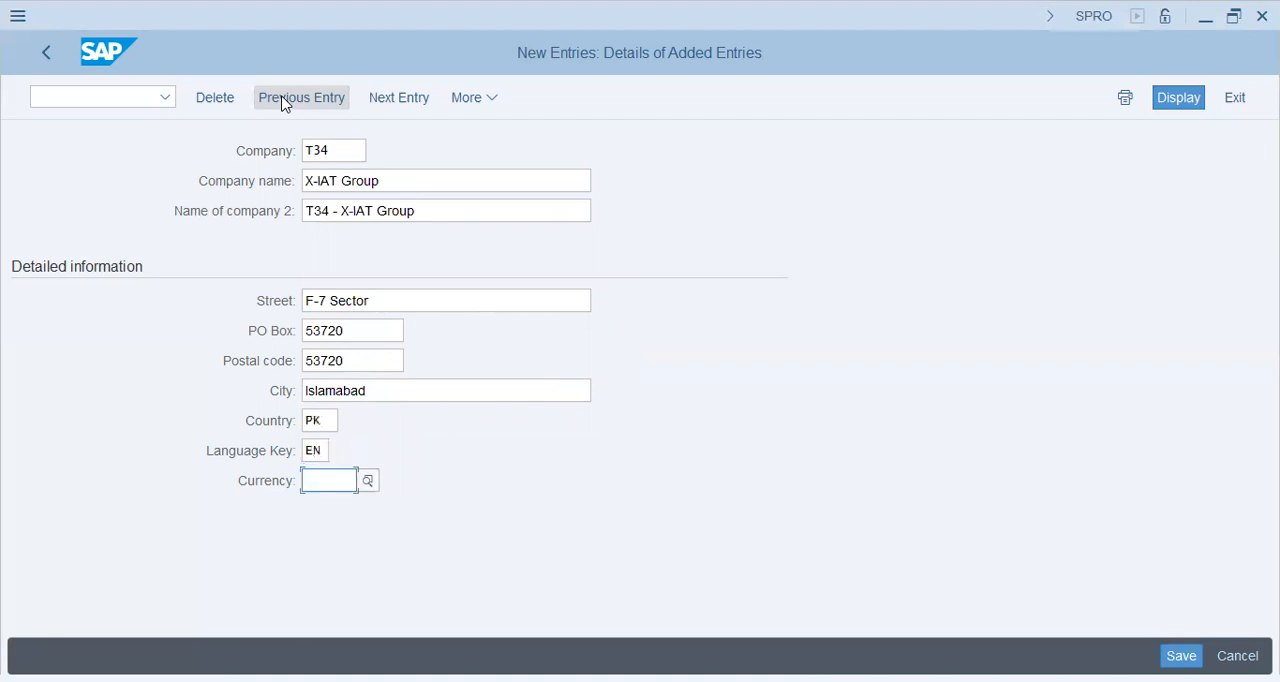
Step: Set the company's currency to USD, replacing an initial PKR entry
type("PKR")
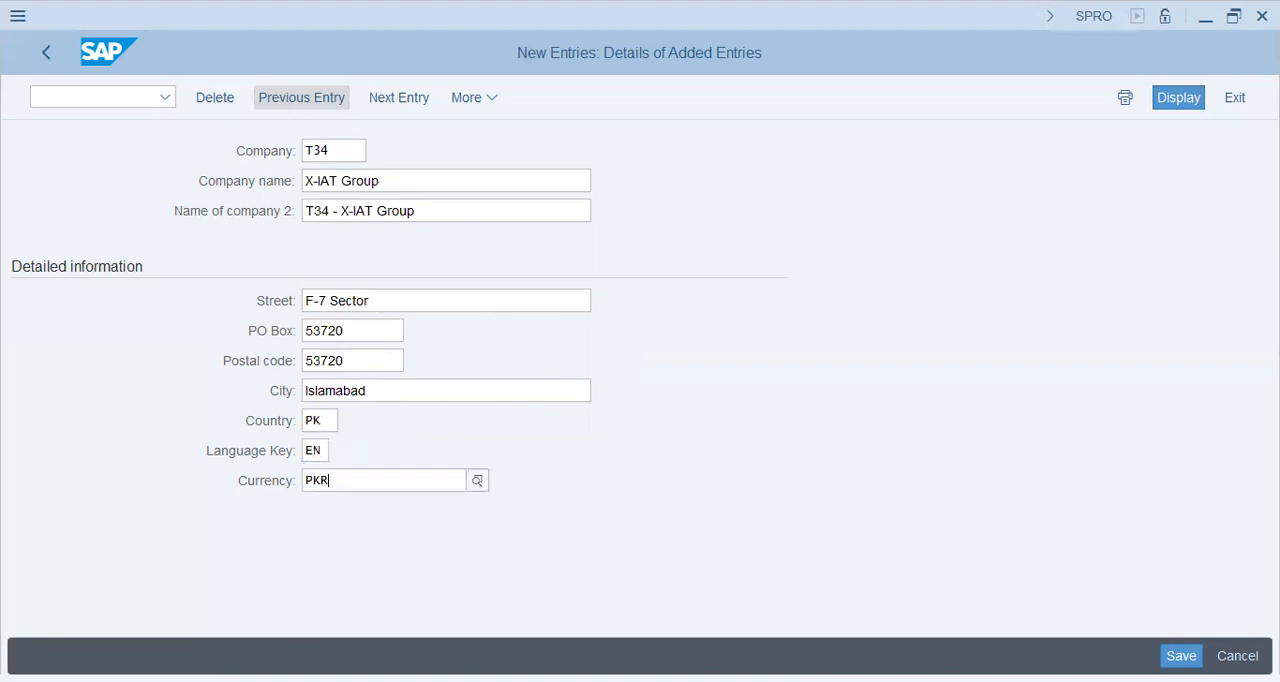
key("ctrl+a")
type("USD")
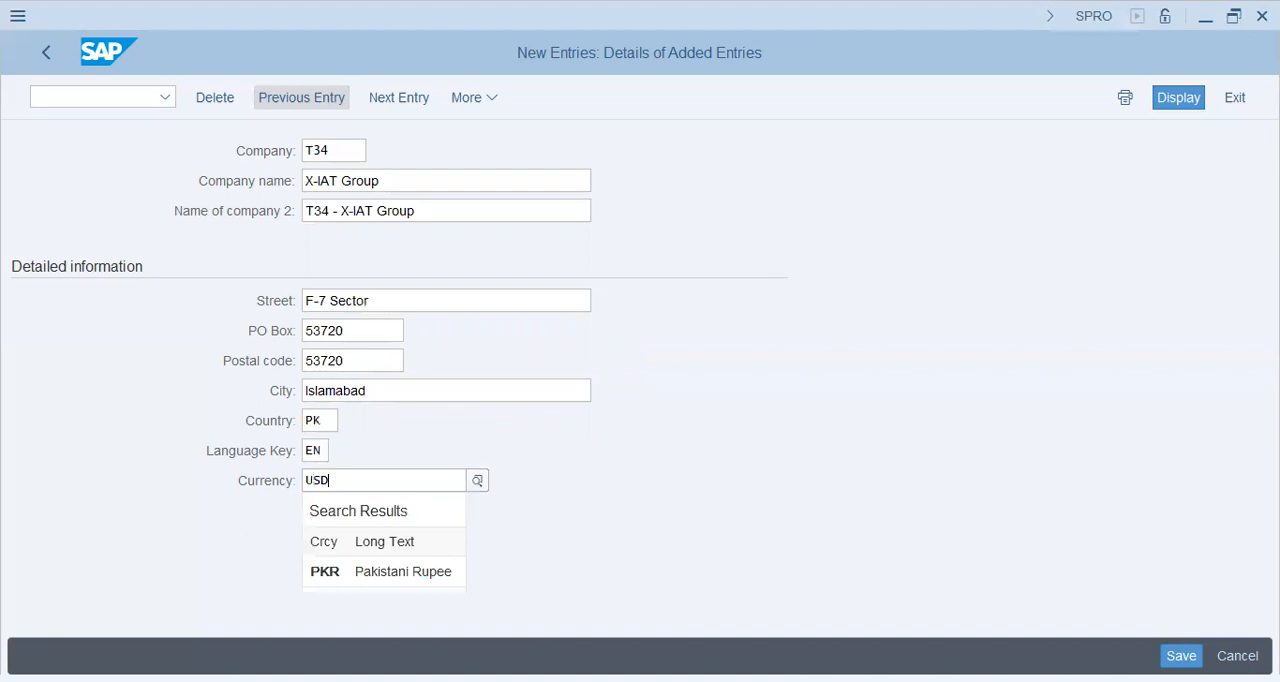
left_click(354, 148)
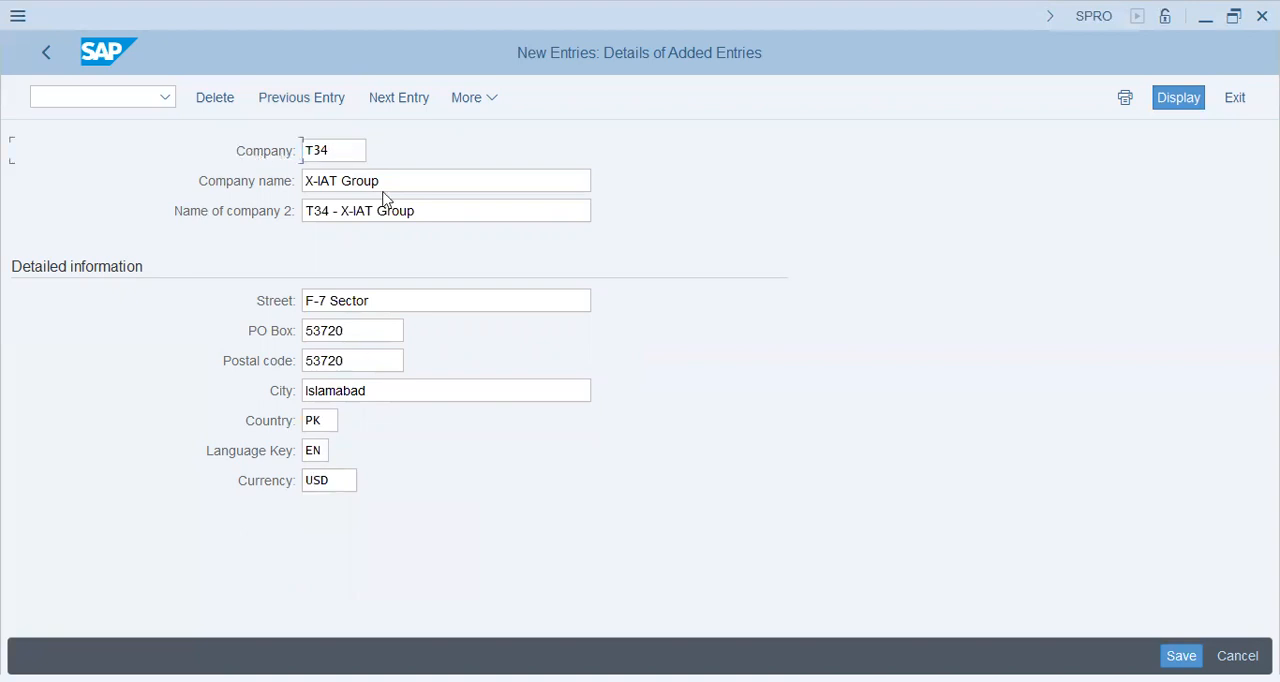
Step: Append (USA) to both the company name and the second name of the company
left_click(352, 181)
triple_click(352, 181)
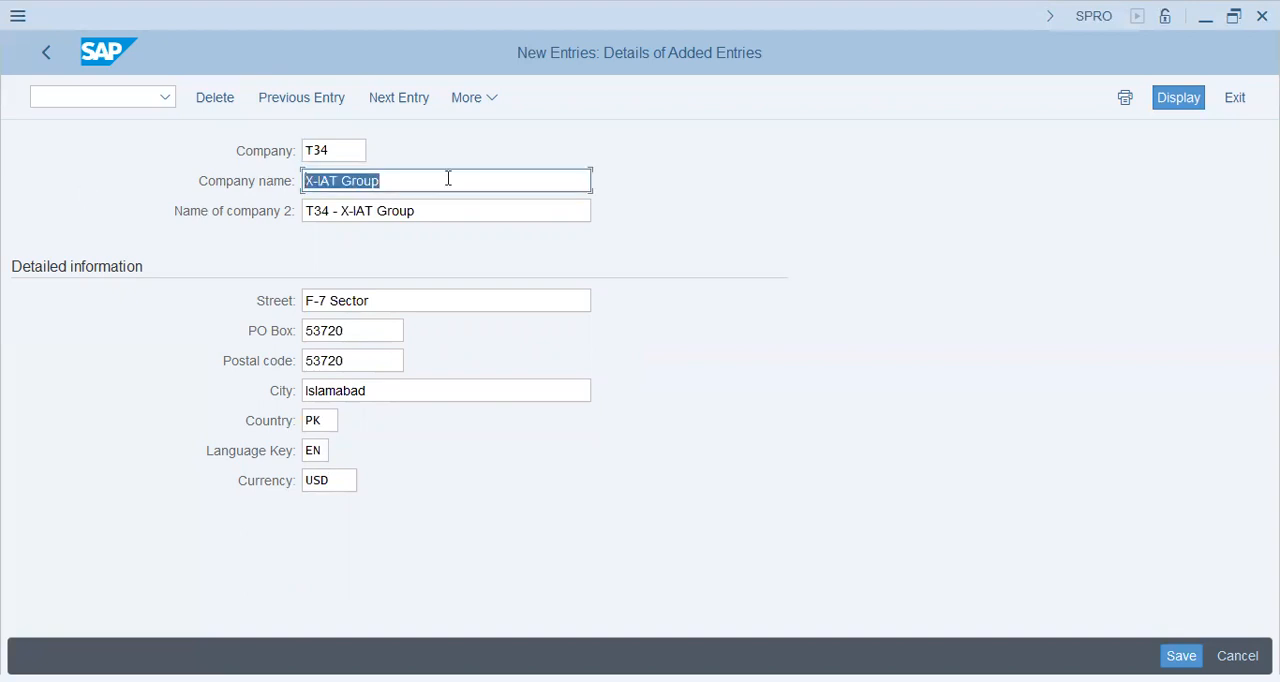
left_click(448, 178)
type("(US")
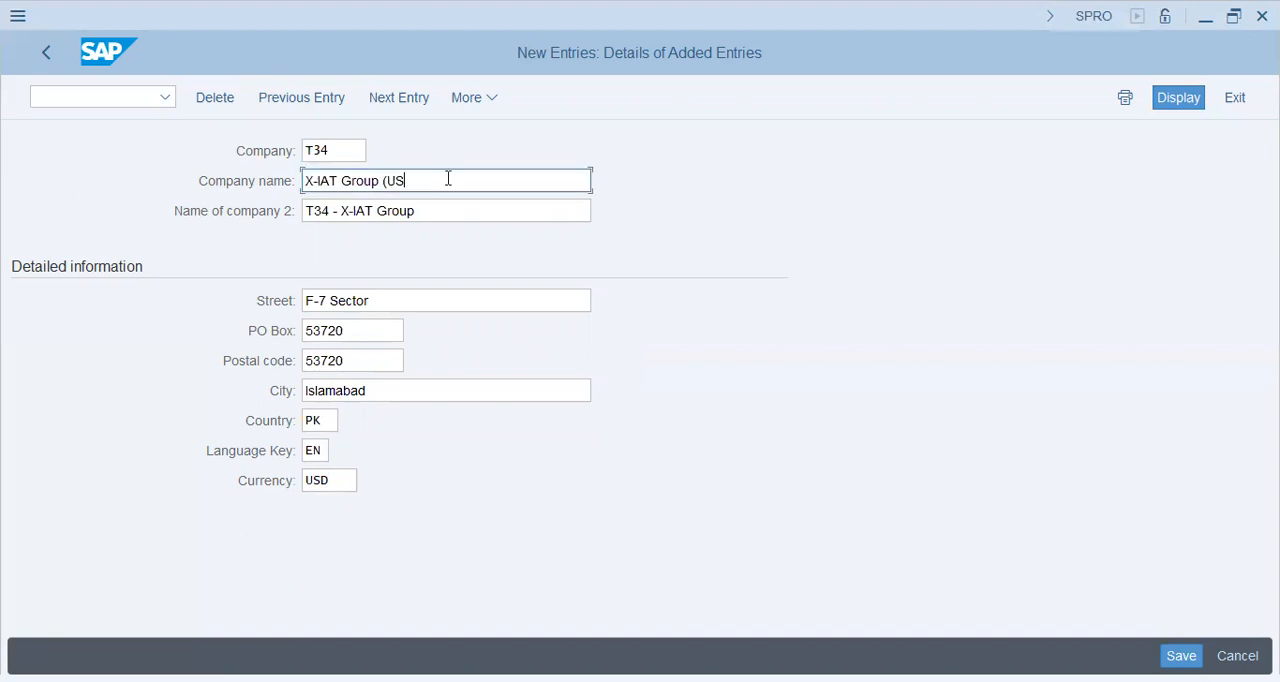
type("A B")
key("BackSpace")
type(")")
key("Tab")
type("(")
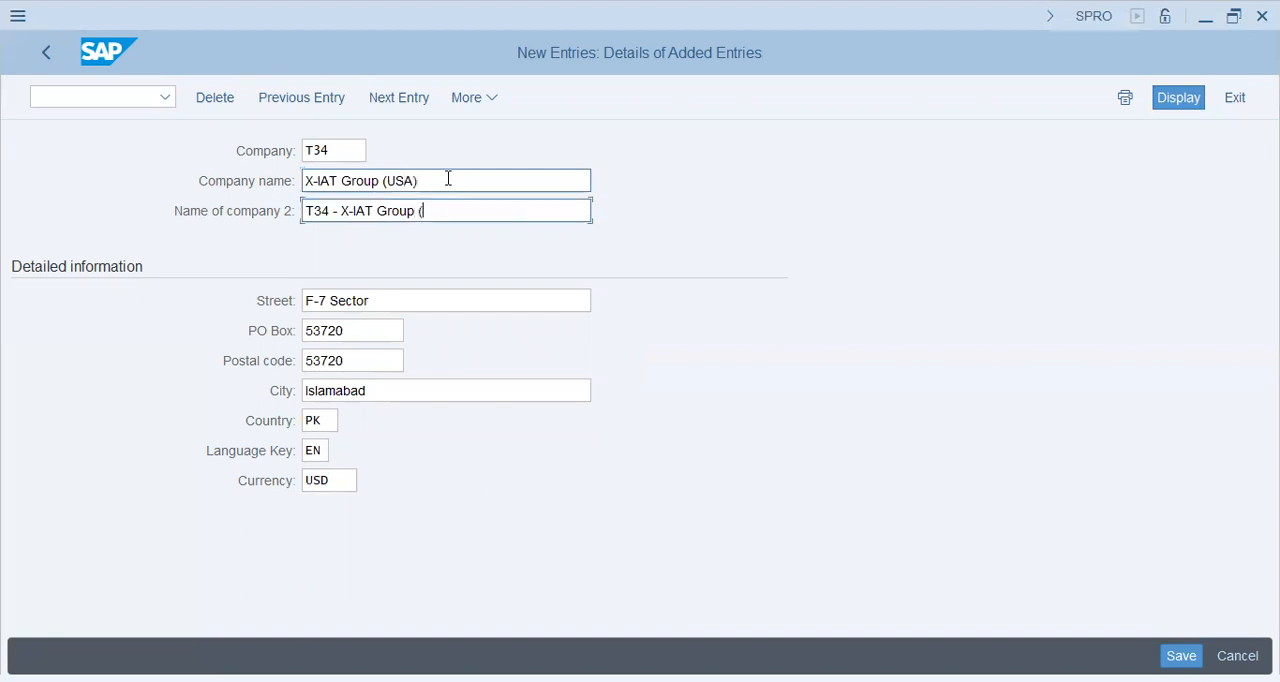
type("USA)")
key("Tab")
key("Tab")
key("Tab")
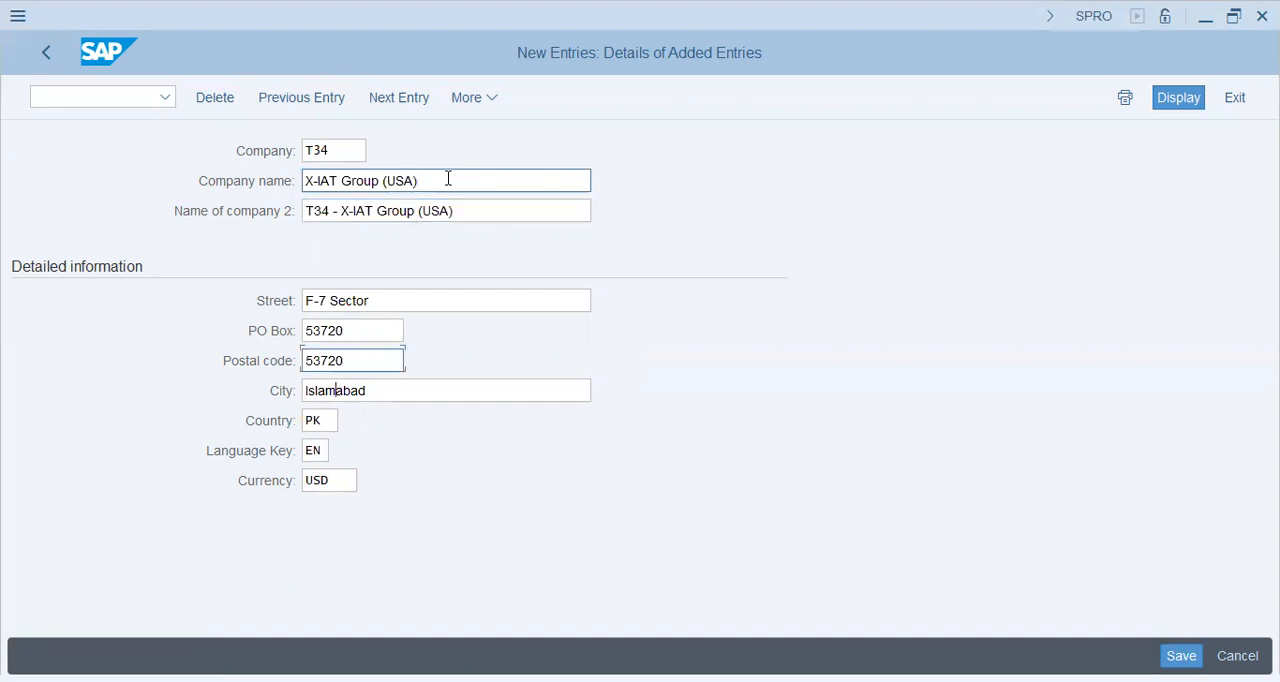
key("Tab")
key("Tab")
key("Tab")
key("shift+Tab")
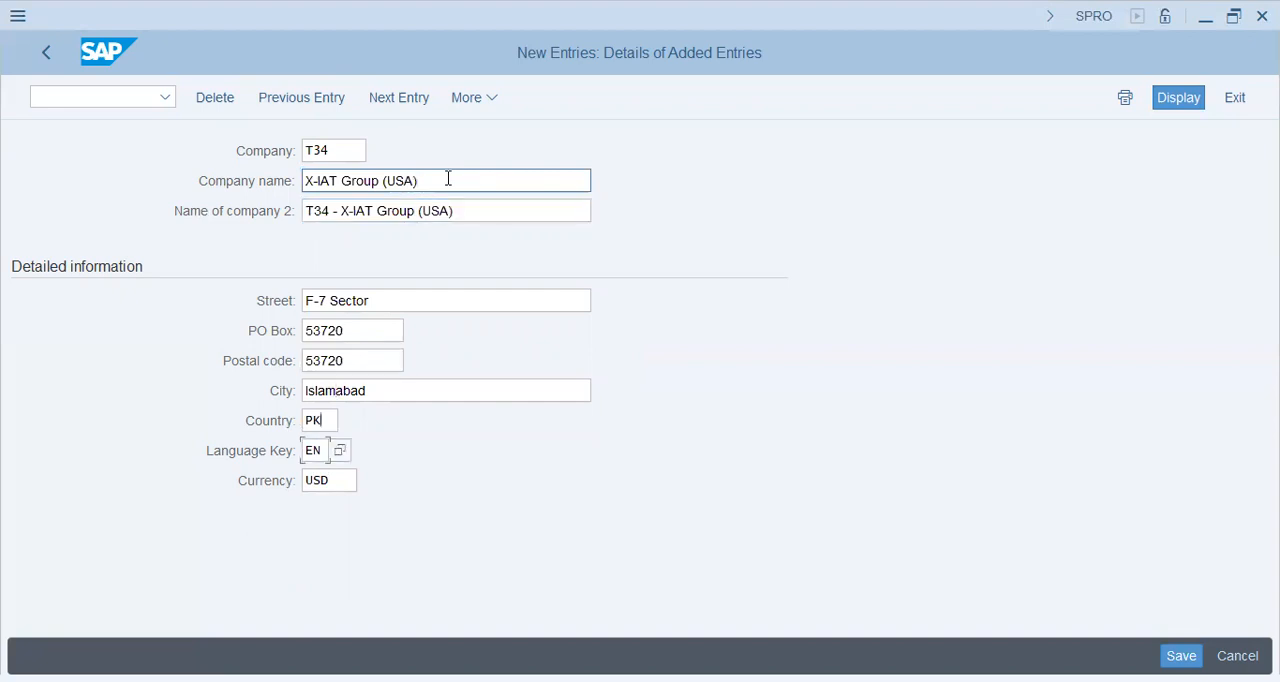
key("Up")
key("Up")
key("Up")
key("Up")
key("Down")
key("Down")
key("Down")
key("Down")
Step: Replace the company's street entry with a building number followed by a new street name
key("Up")
key("Up")
key("Up")
key("Up")
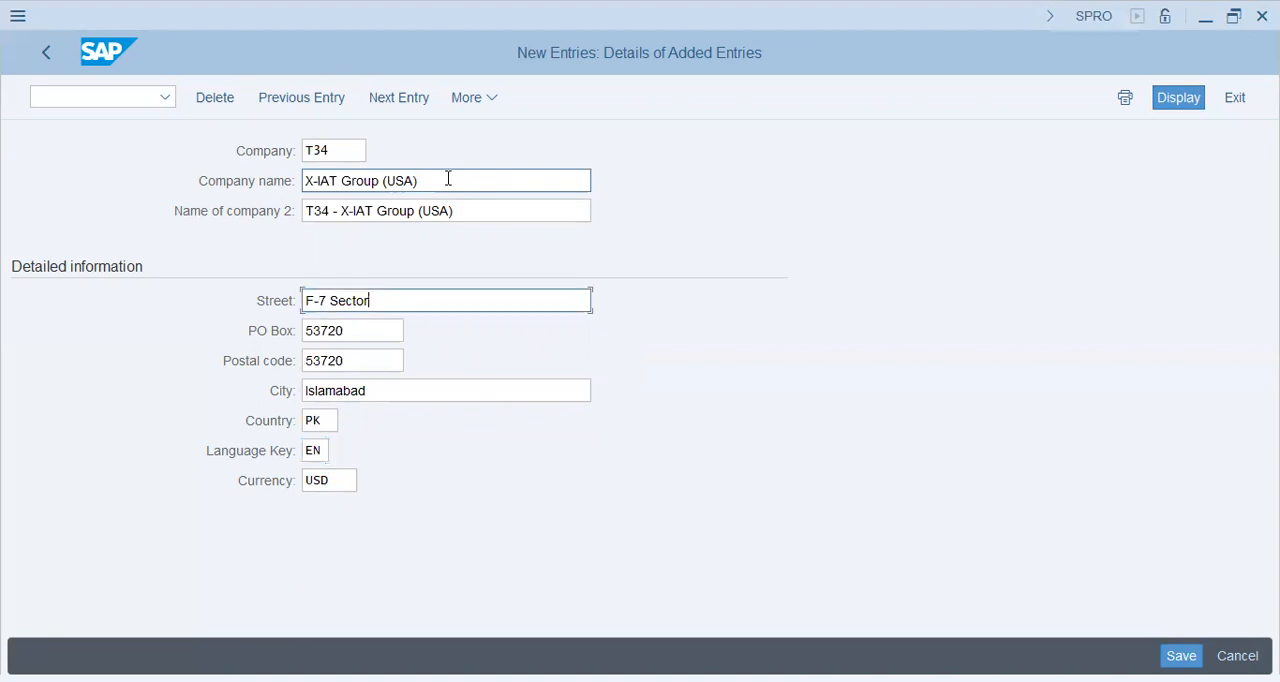
key("shift+Home")
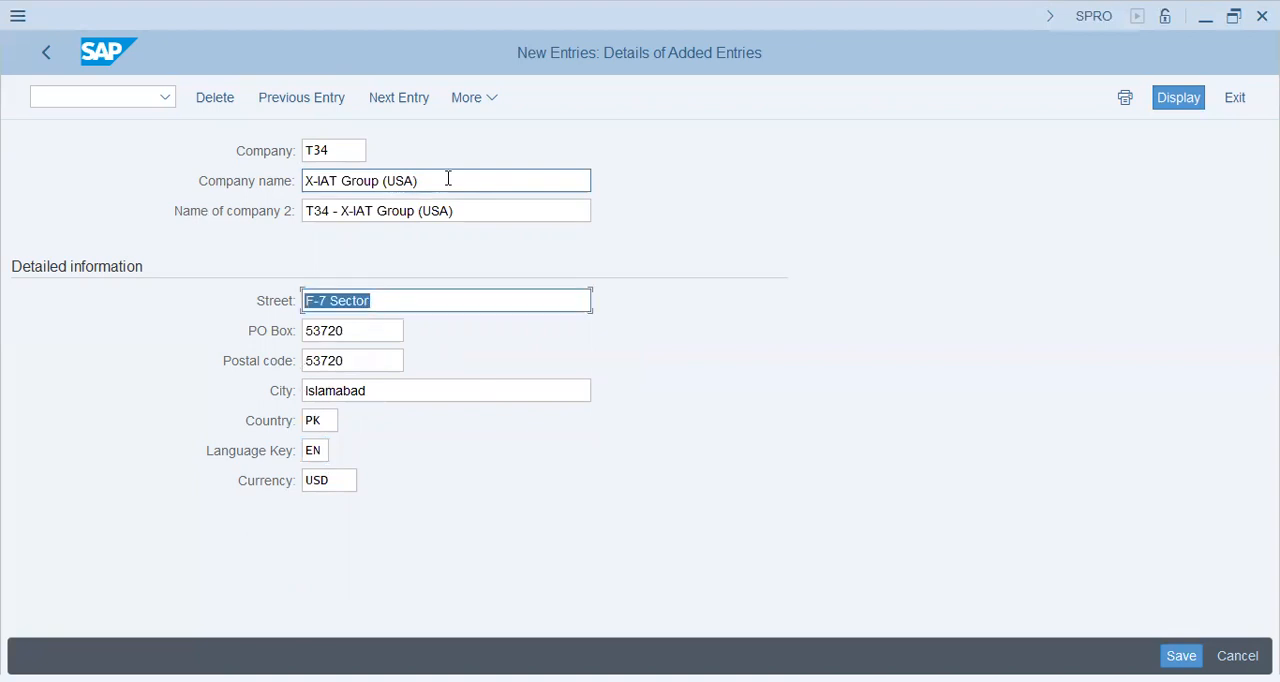
key("BackSpace")
type("Wa")
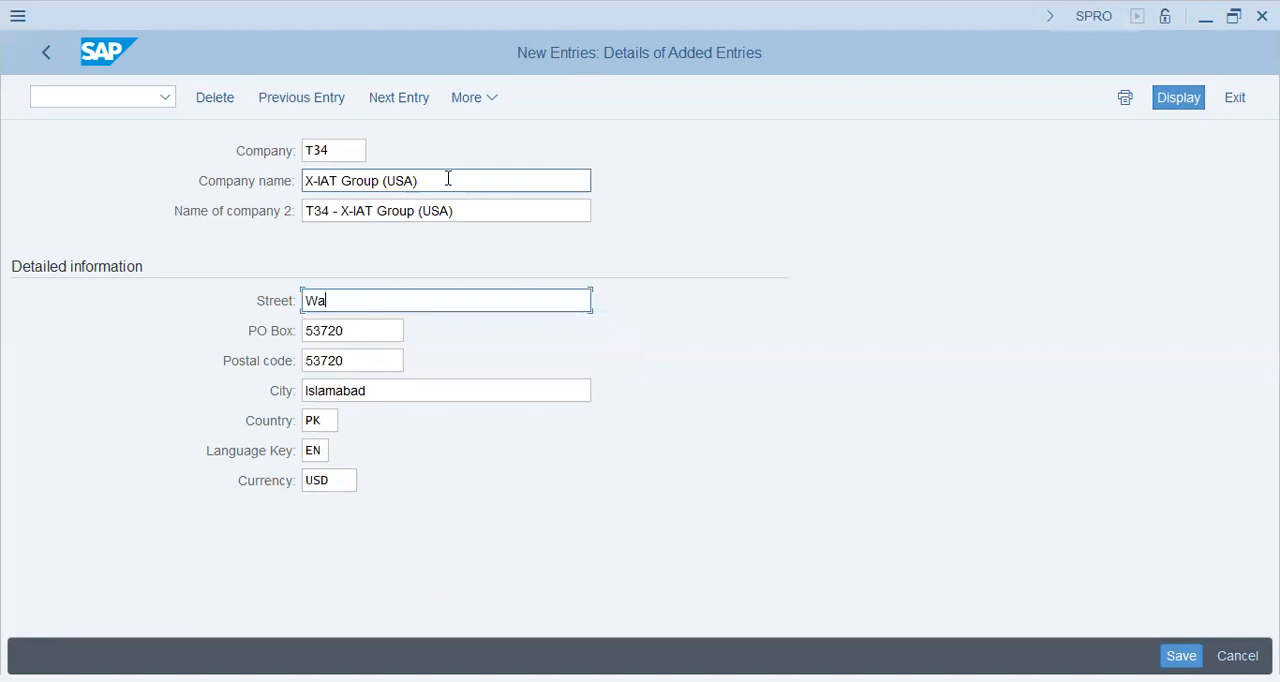
type("ll Street")
key("Home")
type("55-AA,")
key("Tab")
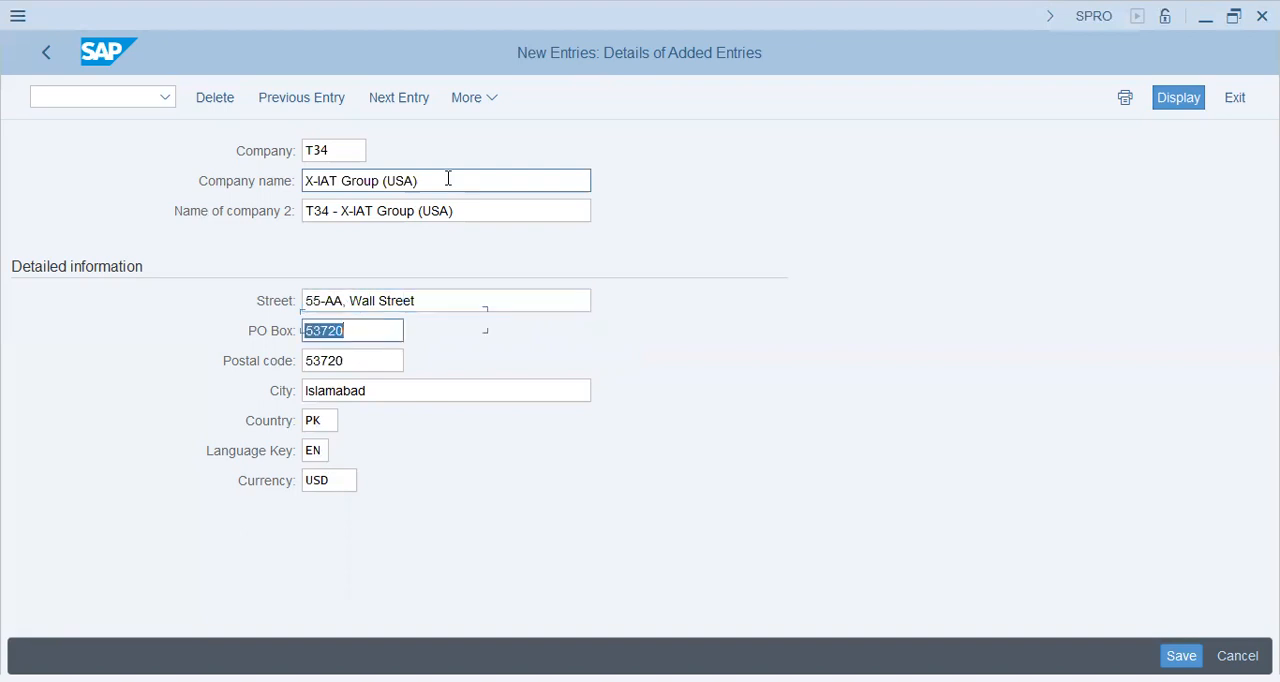
Step: Replace the company's city with Vancouver
key("Tab")
key("Tab")
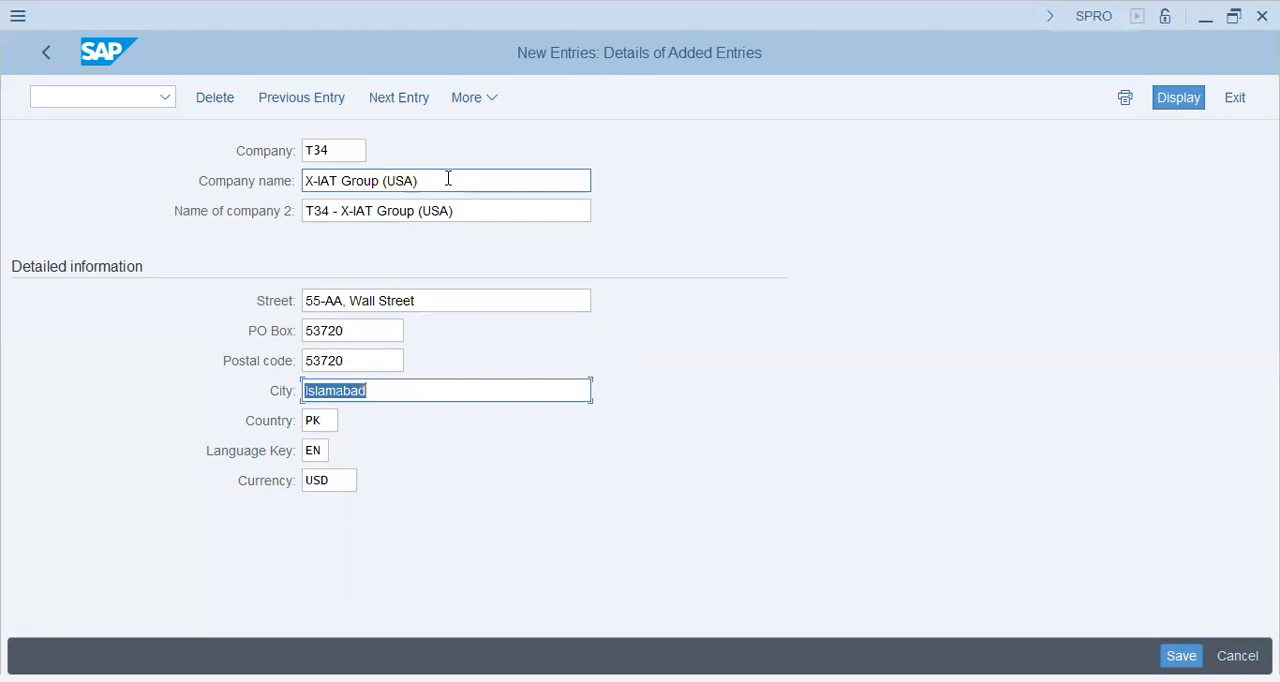
key("Up")
key("Down")
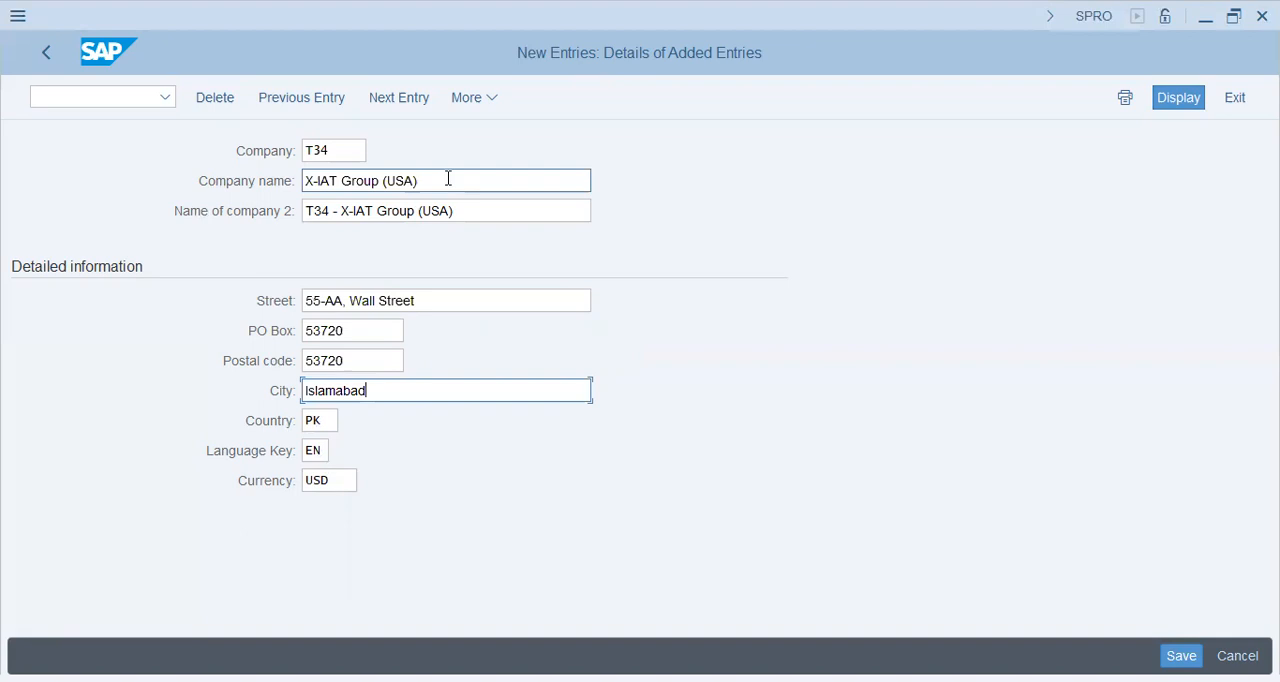
key("BackSpace")
key("BackSpace")
key("BackSpace")
key("BackSpace")
key("BackSpace")
key("BackSpace")
key("BackSpace")
key("BackSpace")
key("BackSpace")
type("New")
key("BackSpace")
key("BackSpace")
key("BackSpace")
type("V")
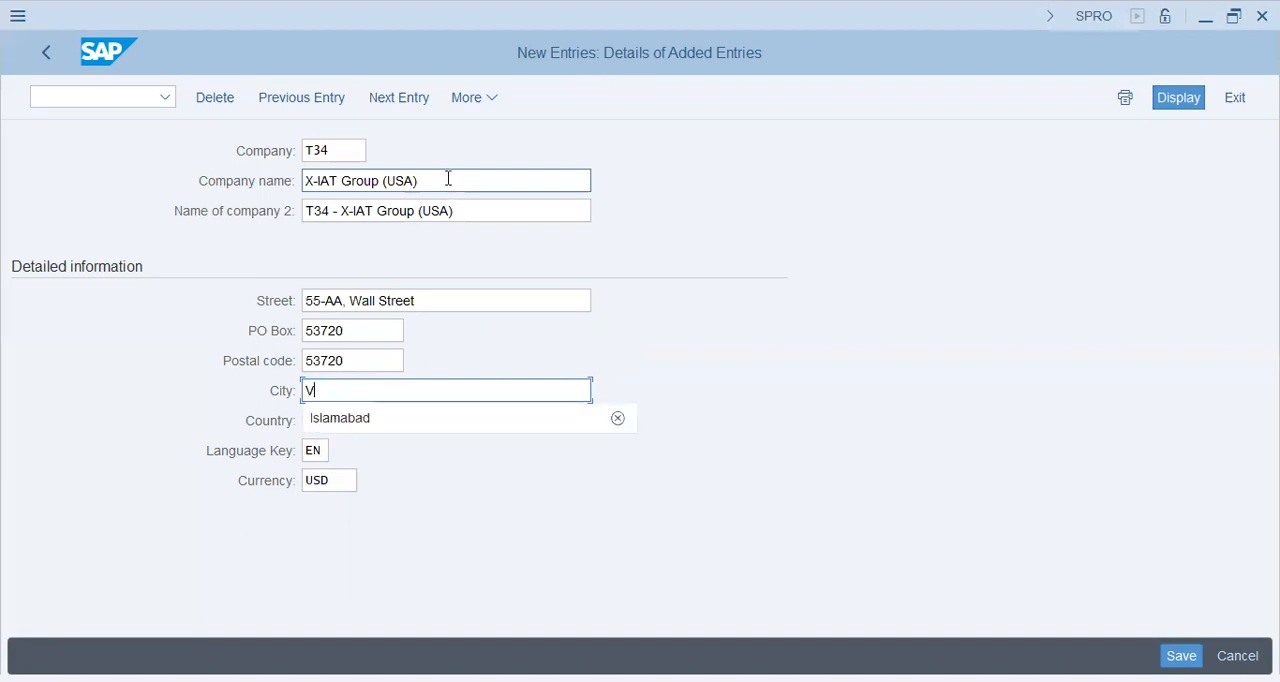
type("anco")
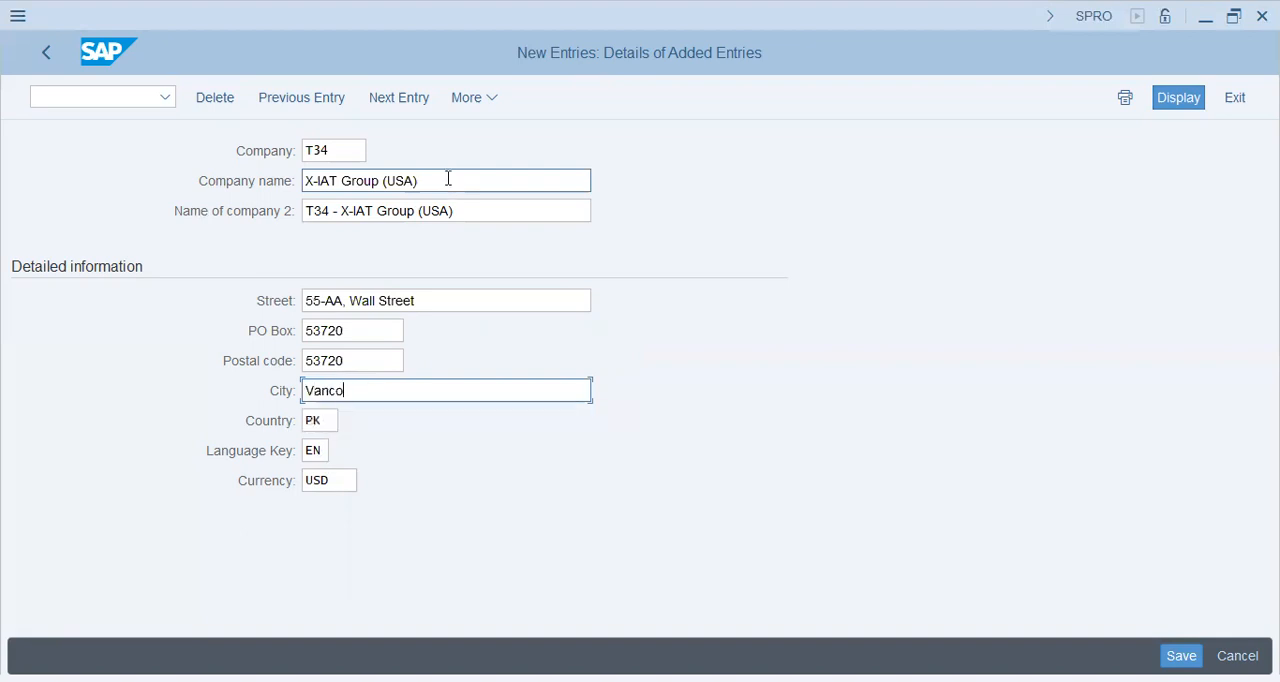
type("uver")
Step: Set the company's city to Calgary
key("Up")
key("Up")
key("Up")
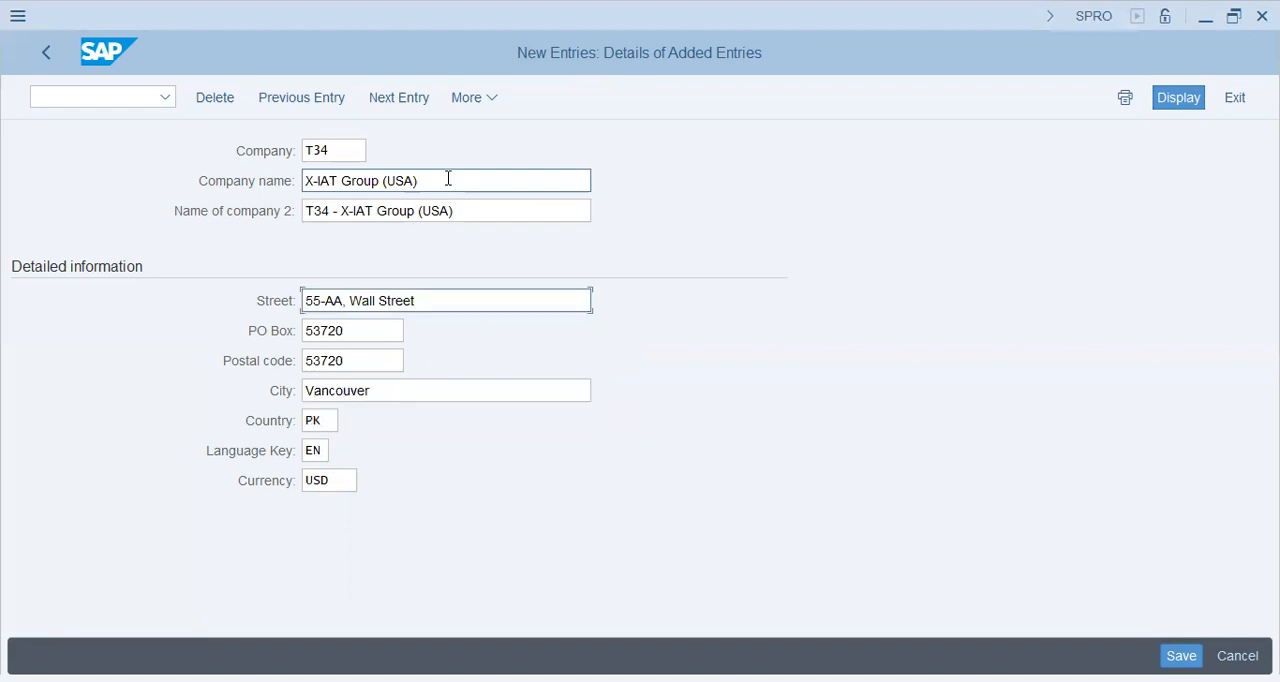
key("Down")
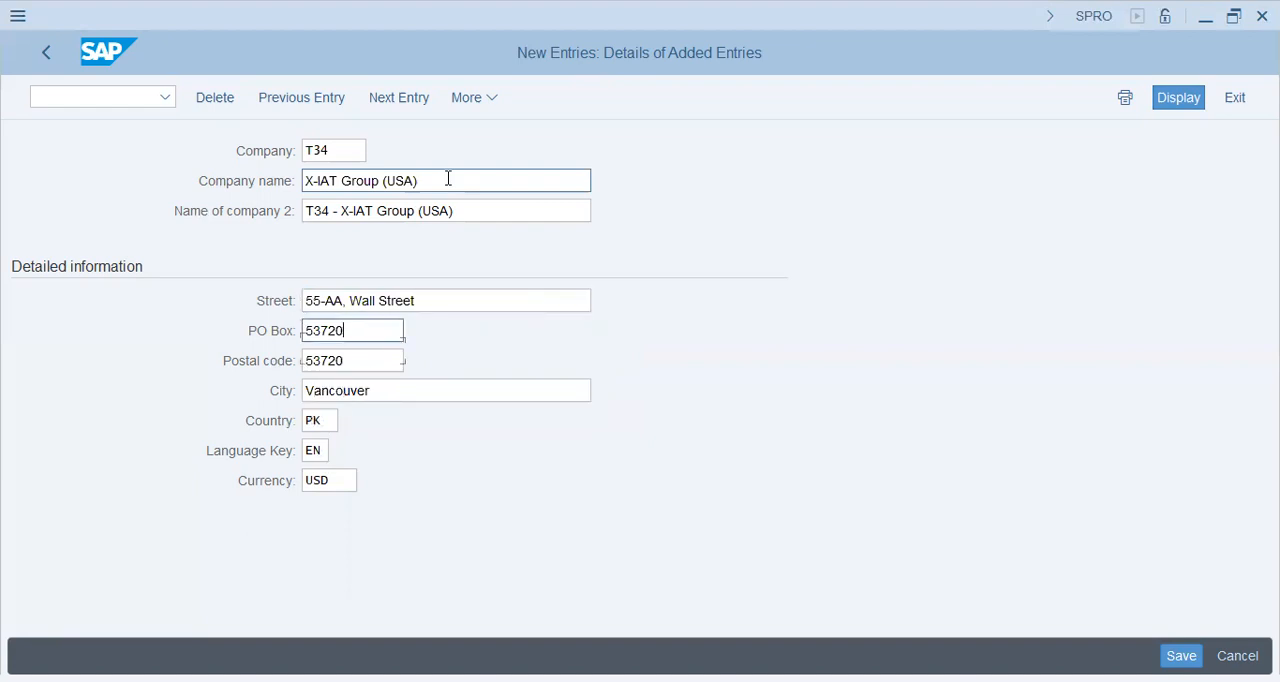
key("Down")
key("Down")
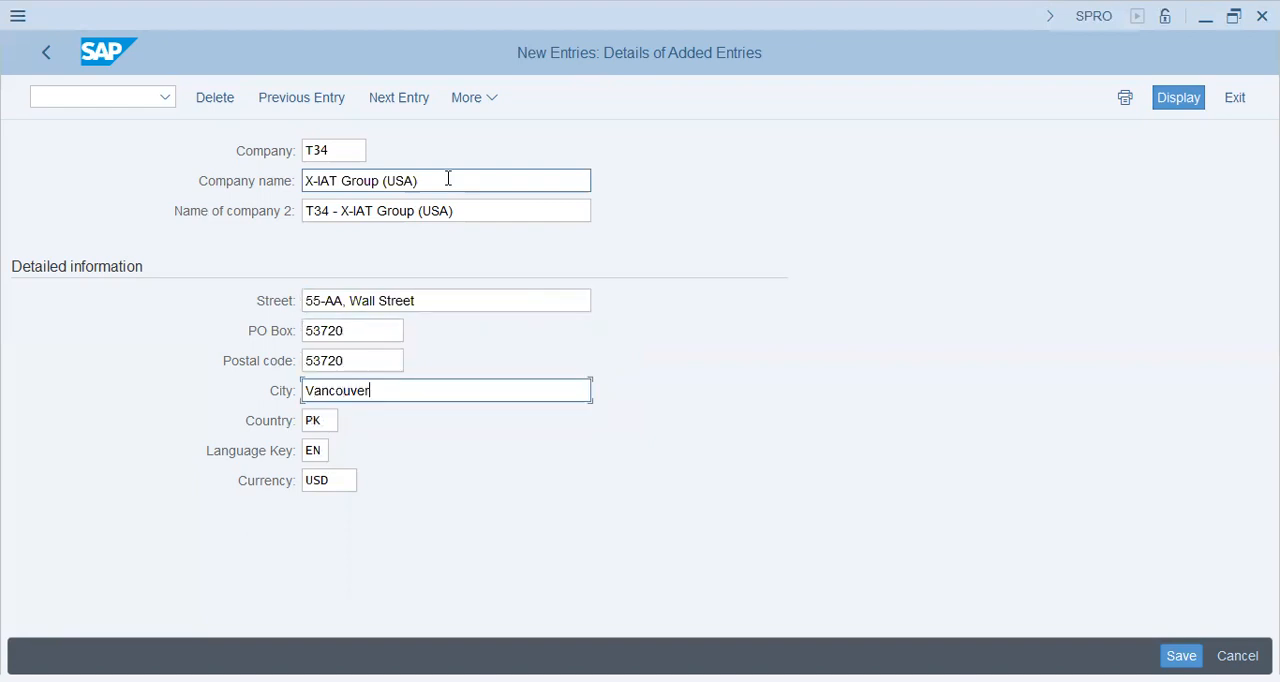
key("shift+Home")
type("Calgary")
Step: Replace the street name with a boulevard name, keeping the building number in the street entry
key("Up")
key("Up")
key("Up")
key("Right")
key("Right")
key("shift+Right")
key("shift+Right")
key("shift+Right")
key("shift+Right")
key("shift+Right")
key("shift+Right")
key("shift+Right")
key("shift+Right")
key("shift+Right")
key("shift+Right")
key("shift+Right")
type("Northside ")
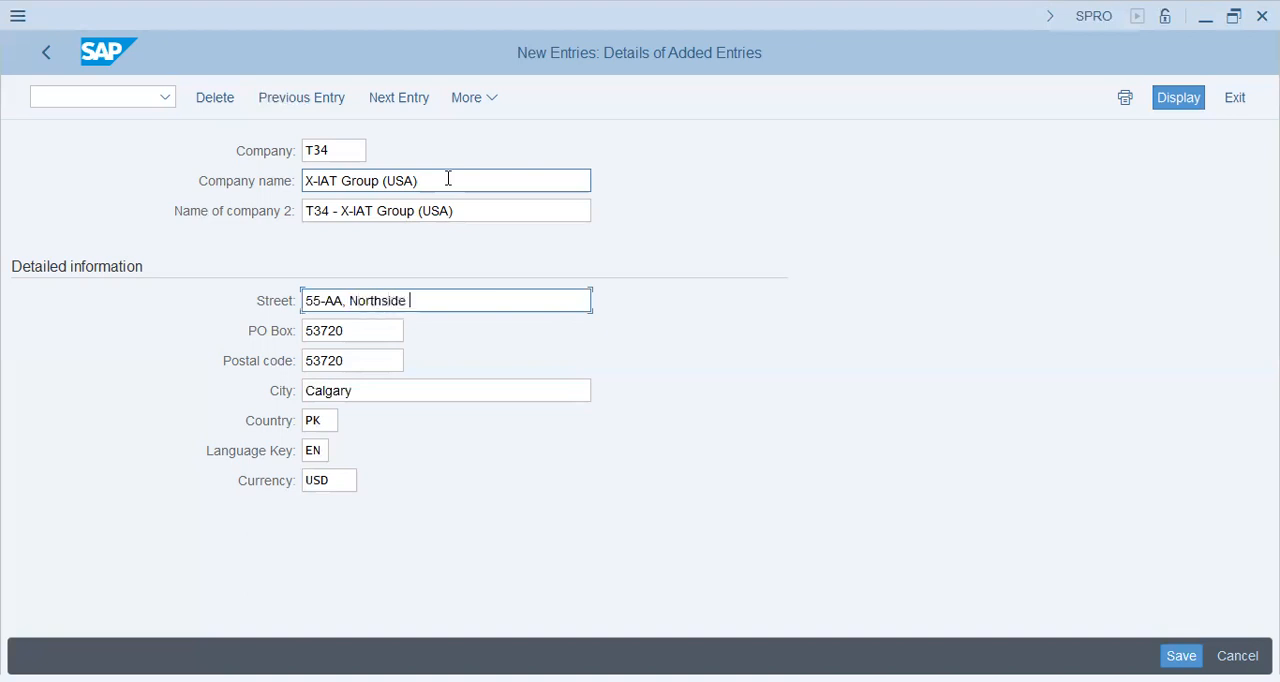
type("By")
key("BackSpace")
type("aline")
key("BackSpace")
key("BackSpace")
key("BackSpace")
key("BackSpace")
key("BackSpace")
type("yline Boule")
key("BackSpace")
key("BackSpace")
key("BackSpace")
key("BackSpace")
type("lvd")
Step: Change the company's country to CA for Canada
key("Tab")
key("Tab")
key("Tab")
key("shift+Left")
key("shift+Left")
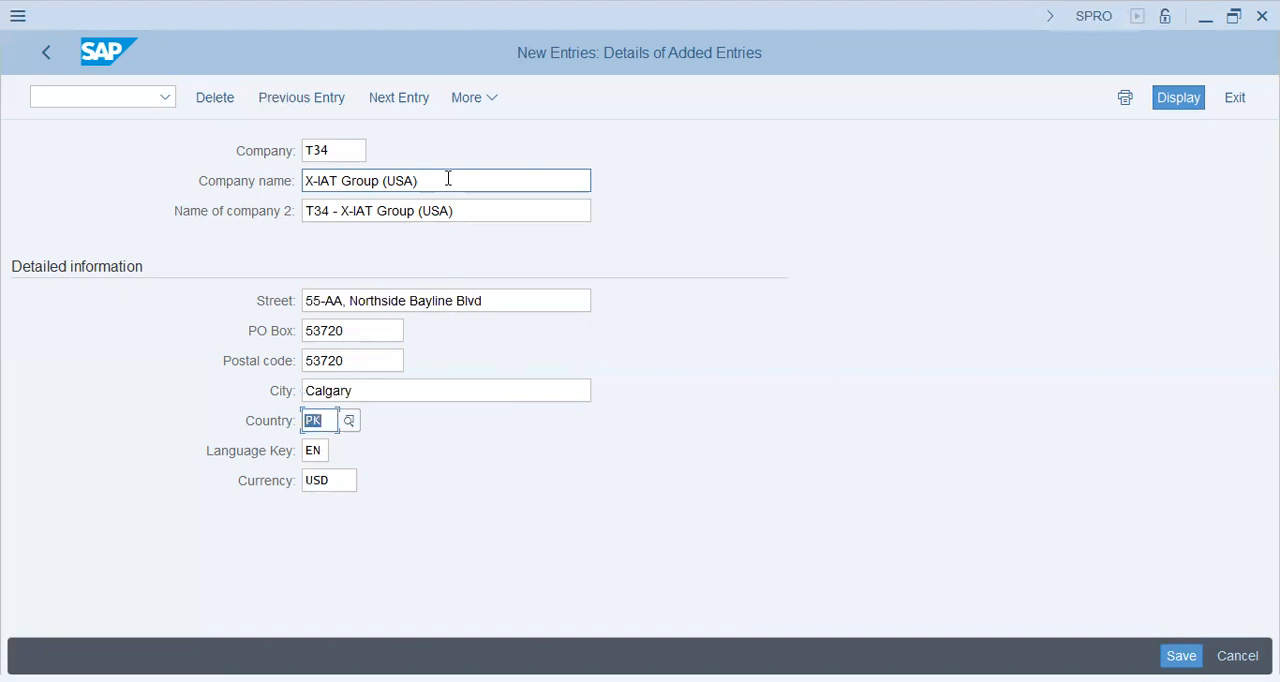
type("CA")
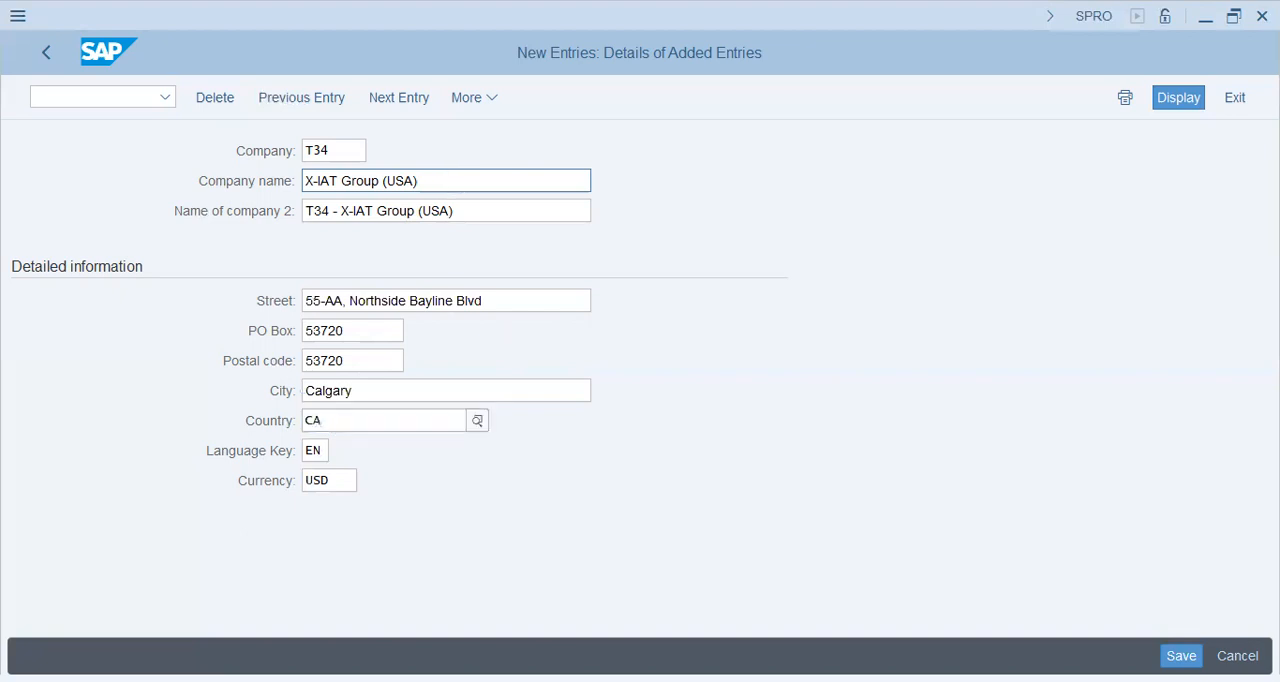
key("Return")
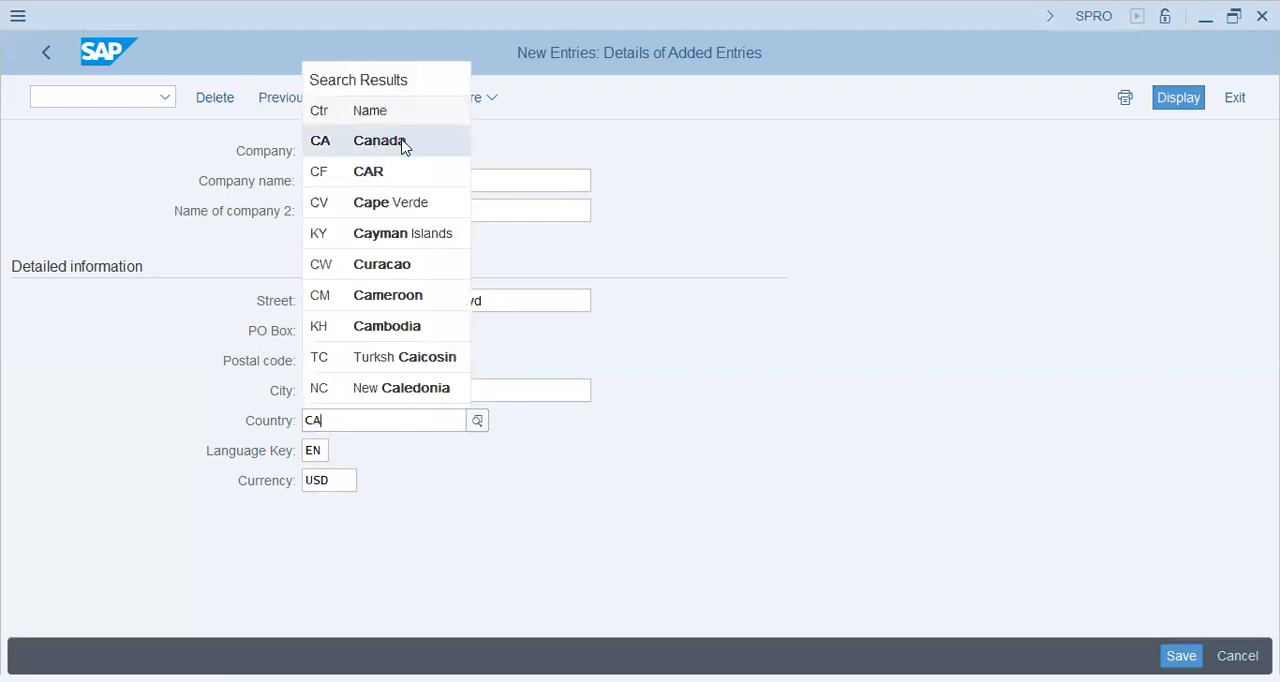
Step: Set the company's currency to CAD, the Canadian dollar, and submit the entry
left_click(336, 470)
left_click_drag(351, 478, 97, 480)
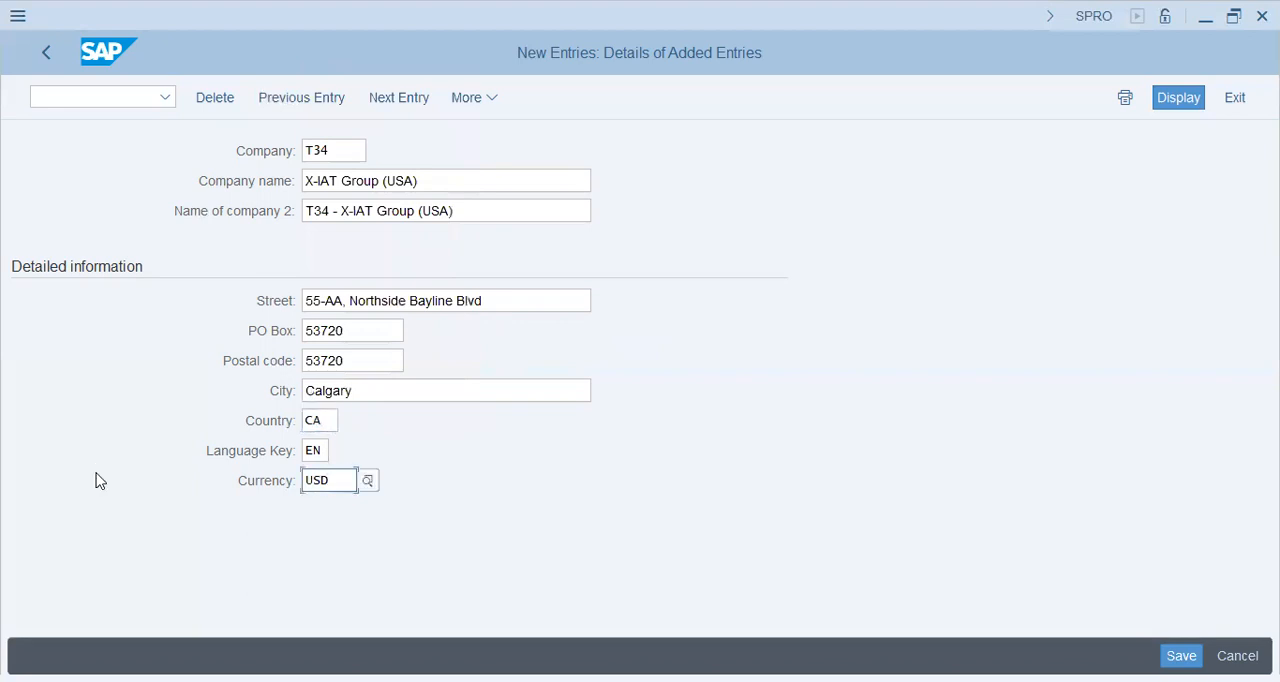
type("CAD")
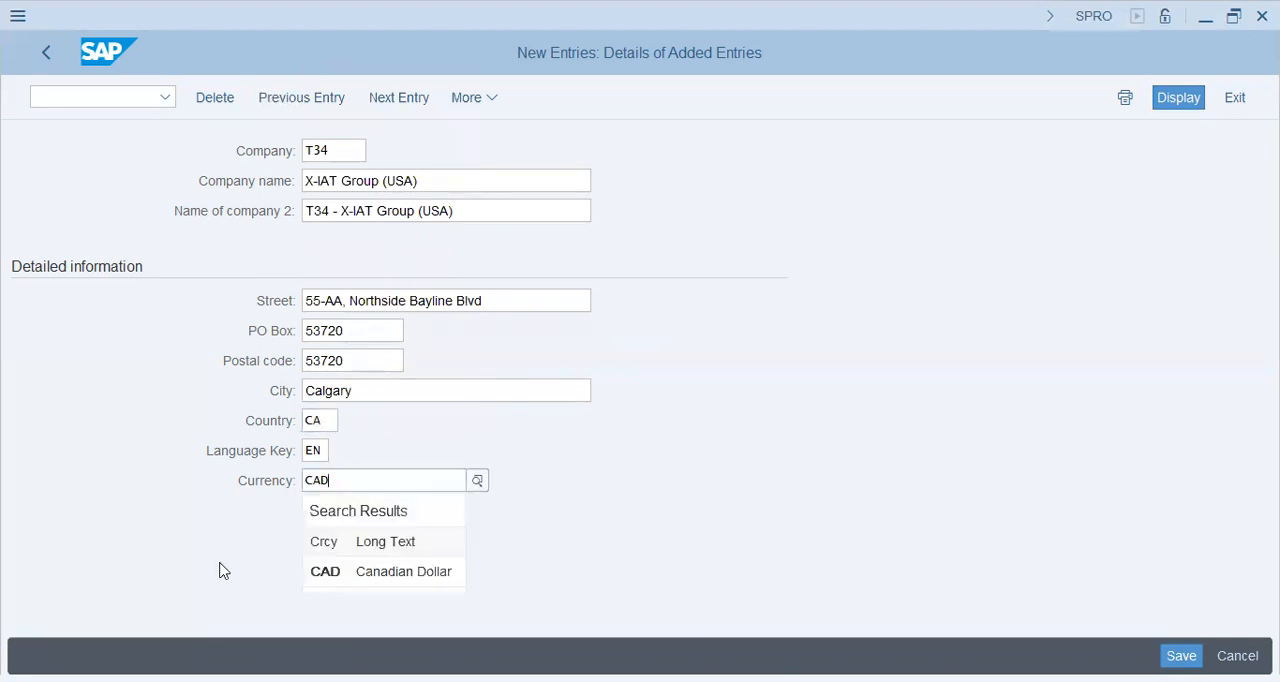
left_click(346, 578)
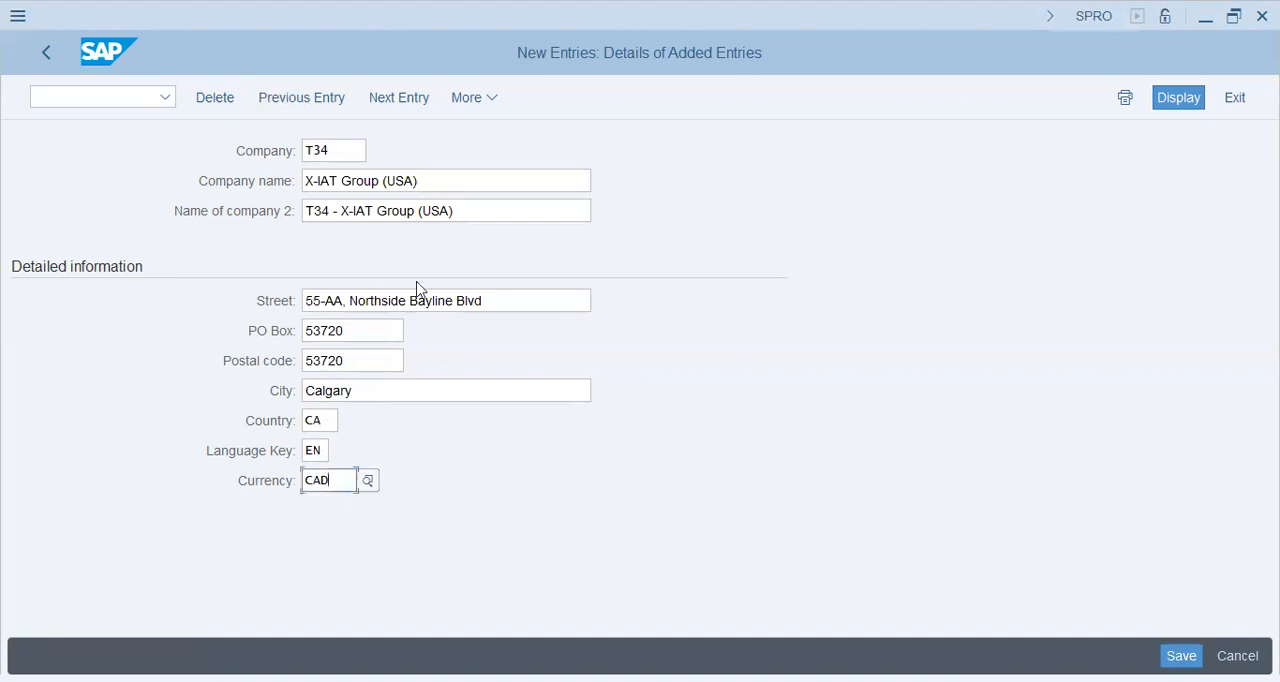
double_click(346, 150)
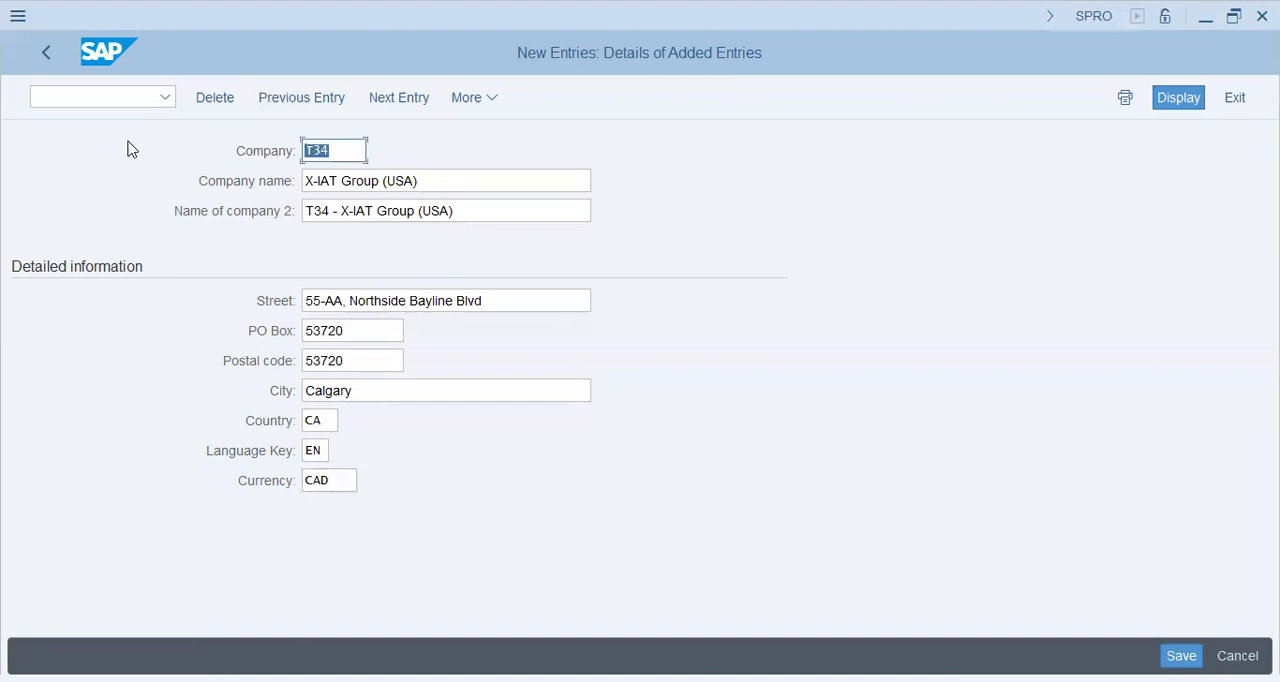
double_click(386, 389)
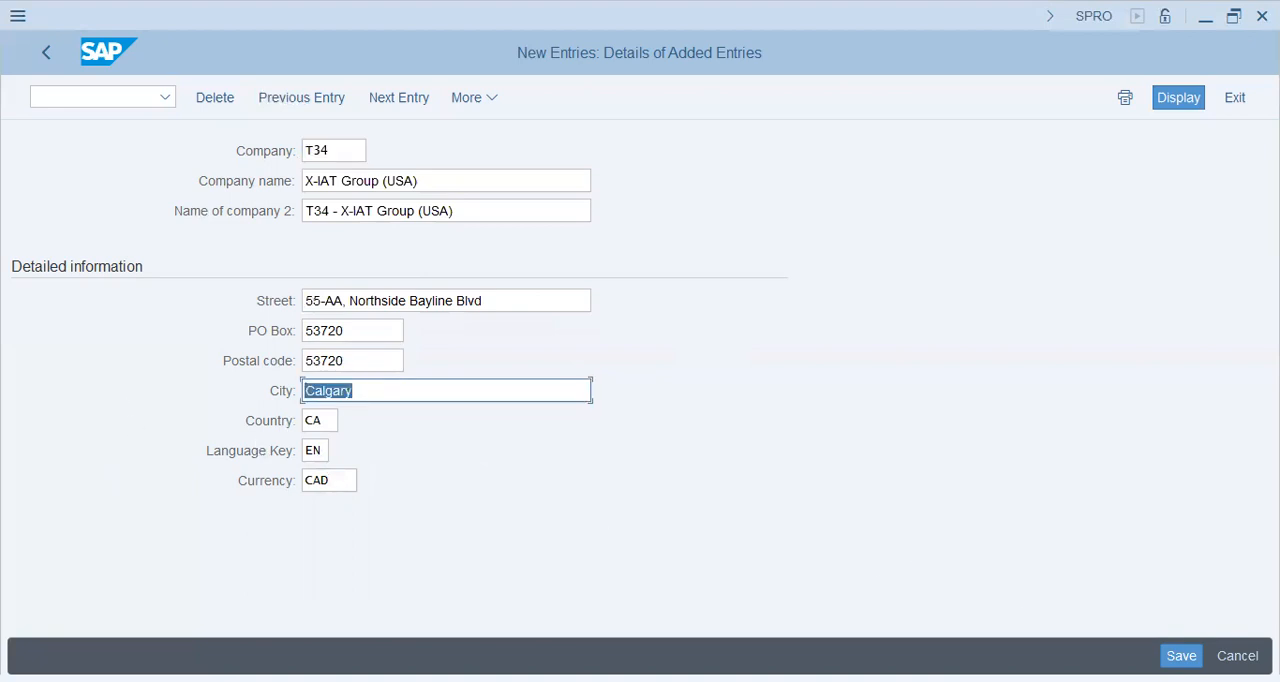
left_click(463, 428)
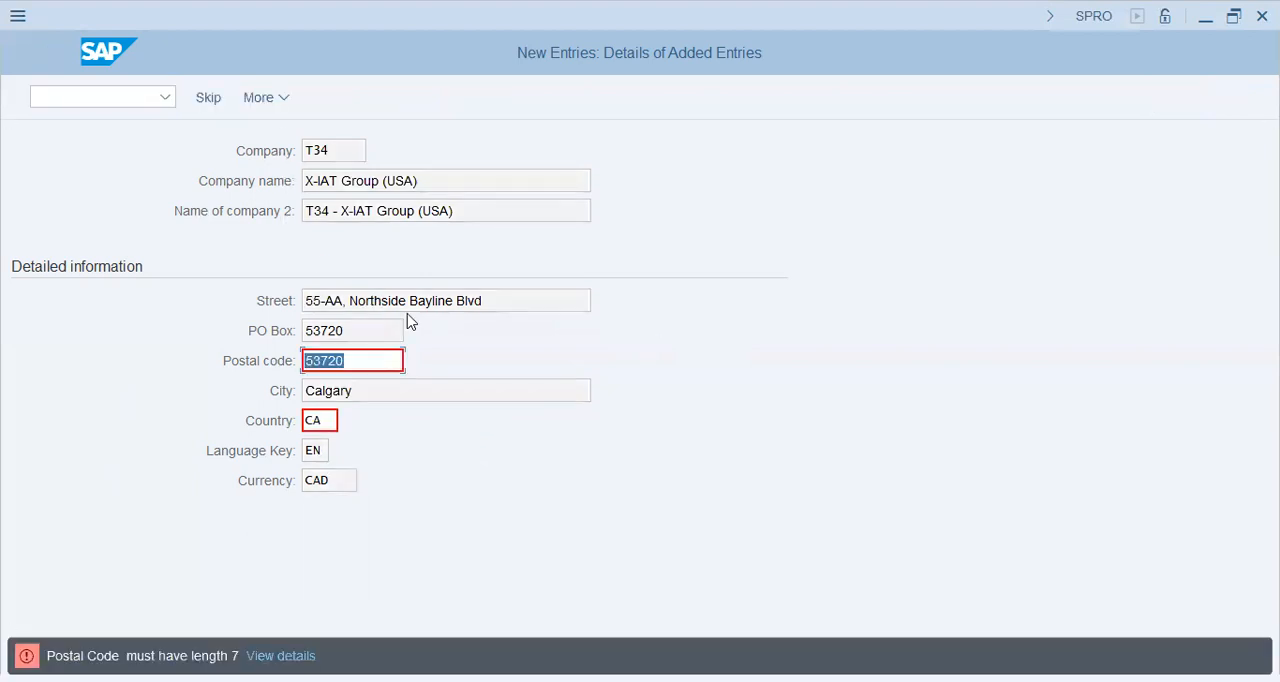
Step: Extend the company's postal code to seven characters by appending two digits, and submit it for validation
left_click(394, 363)
type("07")
key("Return")
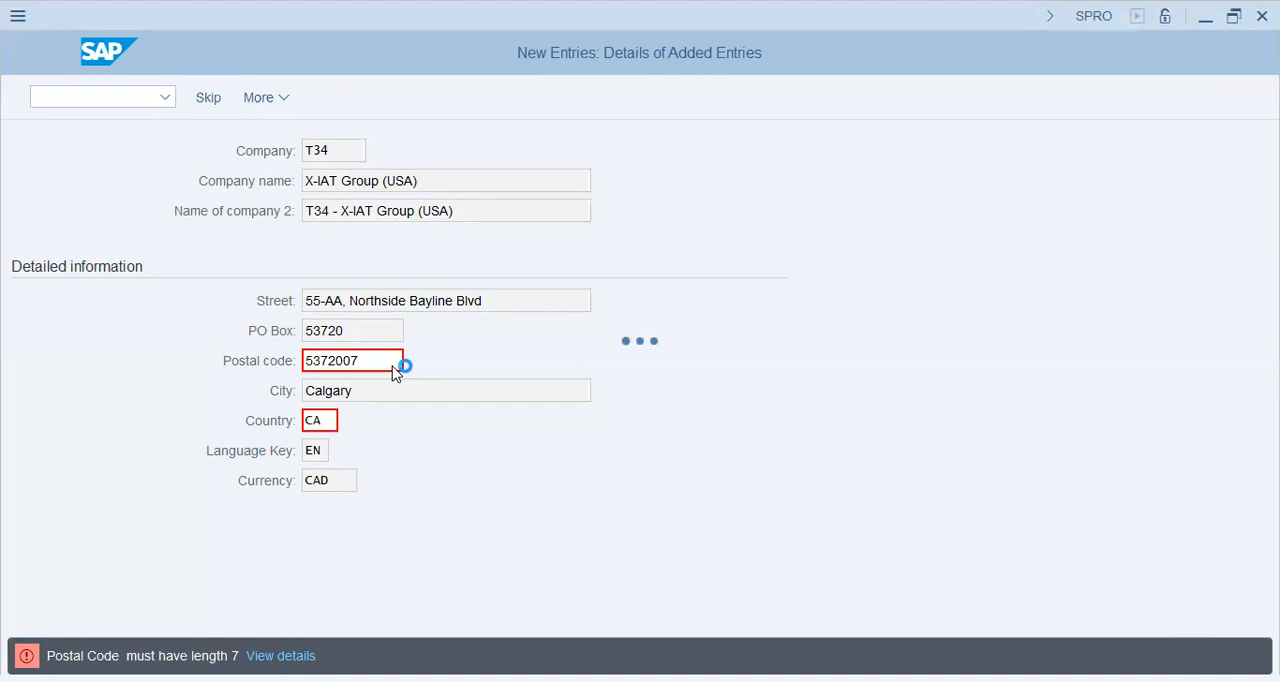
Step: Replace the first character of the postal code with the letter A and submit it for validation
double_click(394, 364)
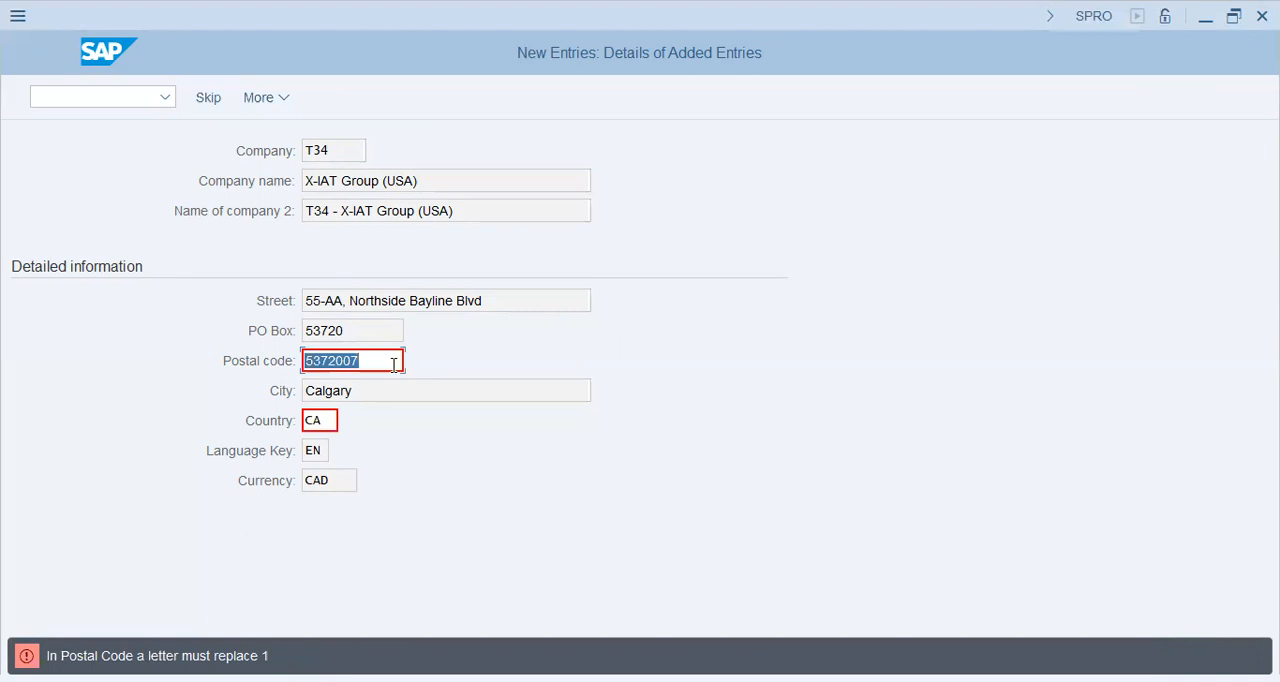
left_click(394, 364)
key("Home")
key("shift+Right")
type("A")
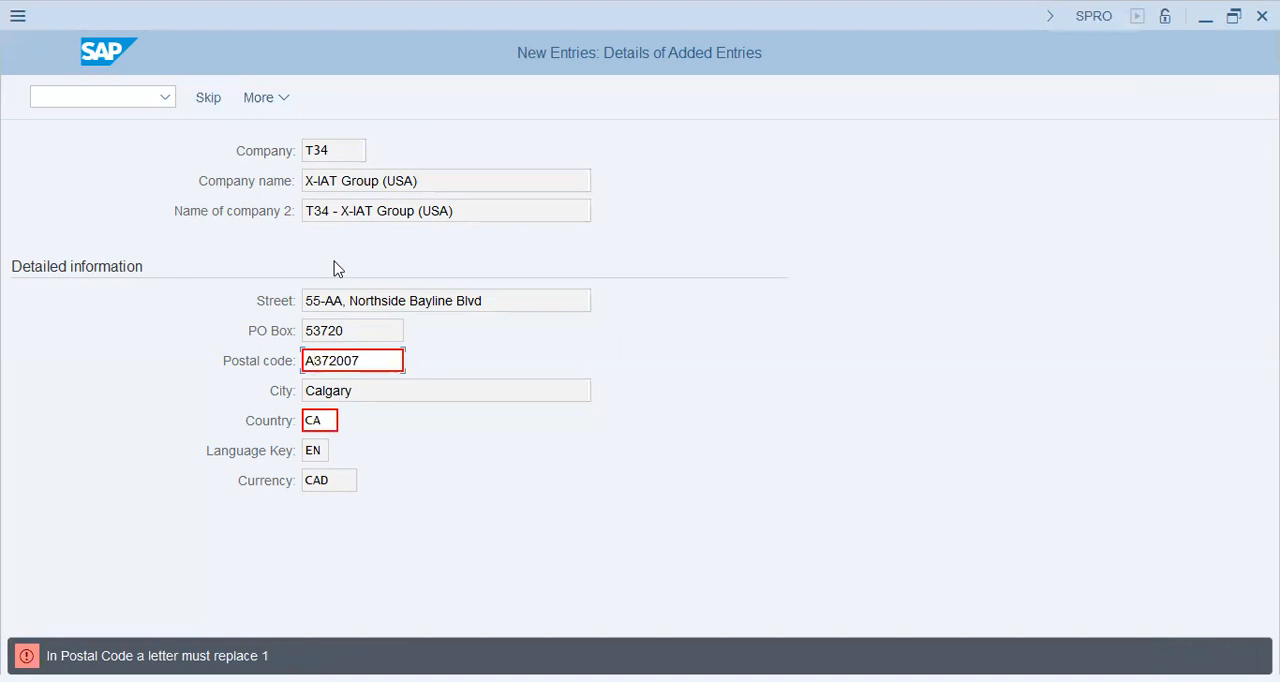
key("Return")
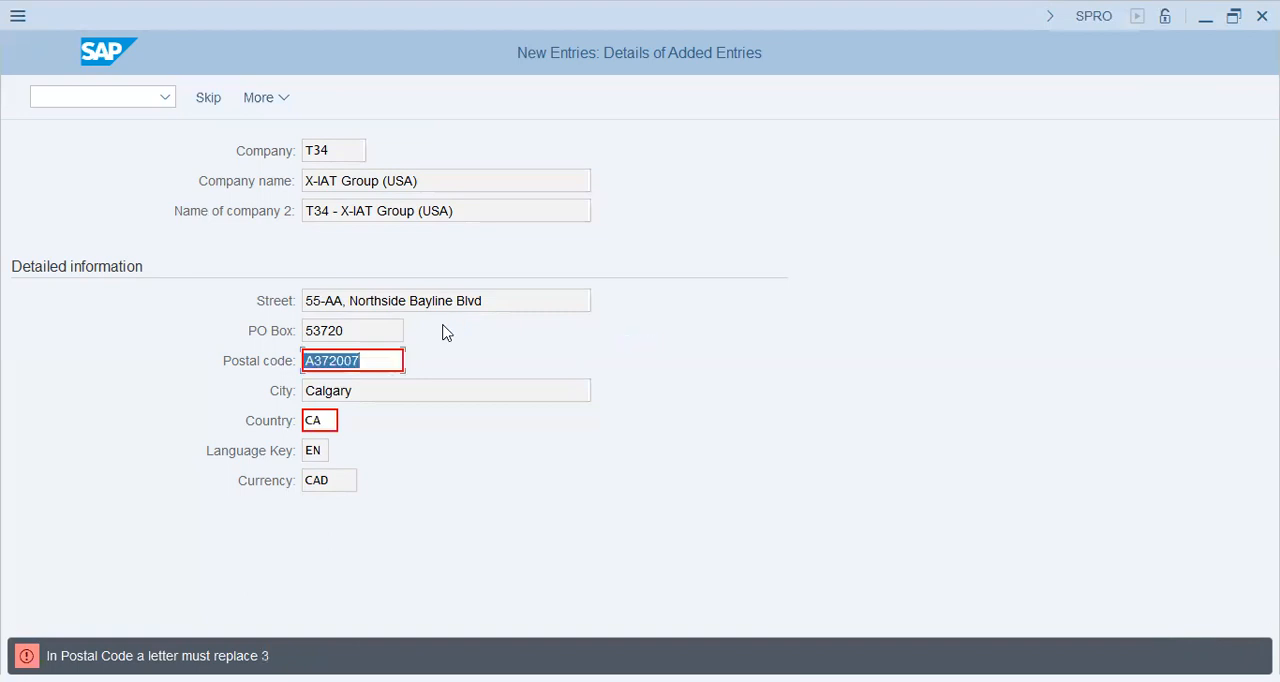
Step: Replace the second character of the postal code with the letter h and submit it for validation
key("Left")
key("Left")
key("Left")
key("Left")
key("Left")
key("Left")
key("shift+Right")
type("h")
key("Return")
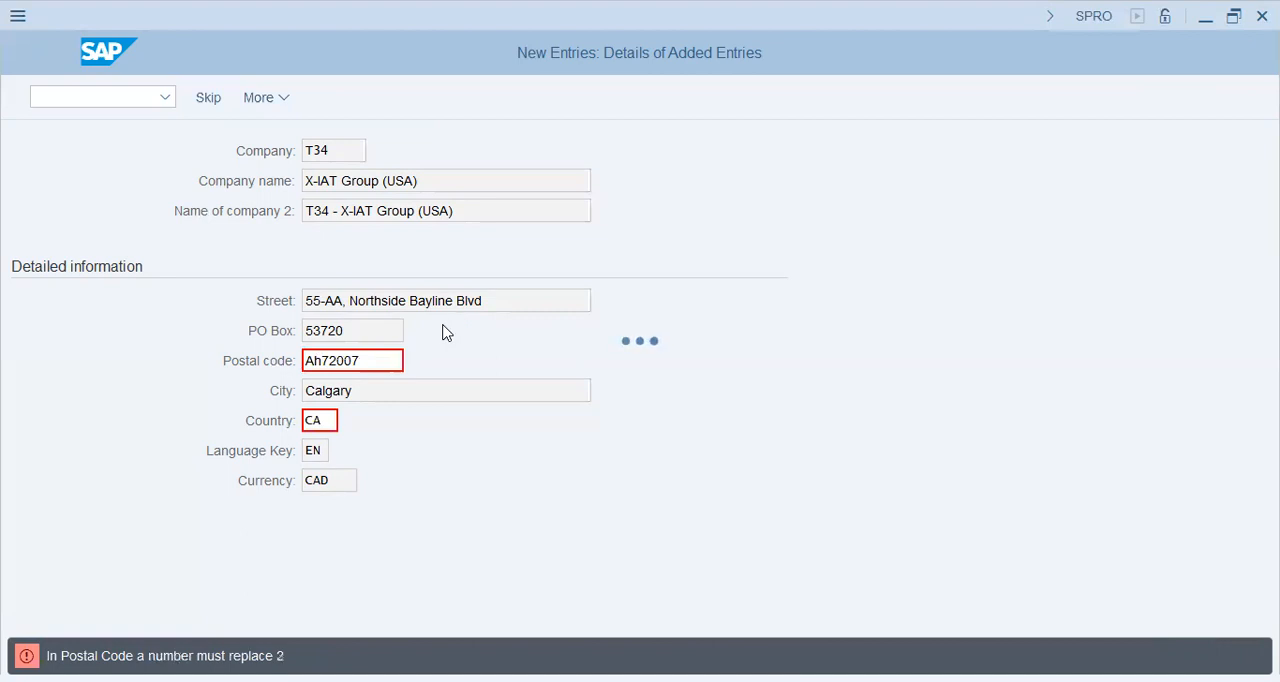
Step: Replace the fourth character of the postal code with the letter Y and submit it for validation
key("Right")
key("shift+Left")
type("Y")
key("Return")
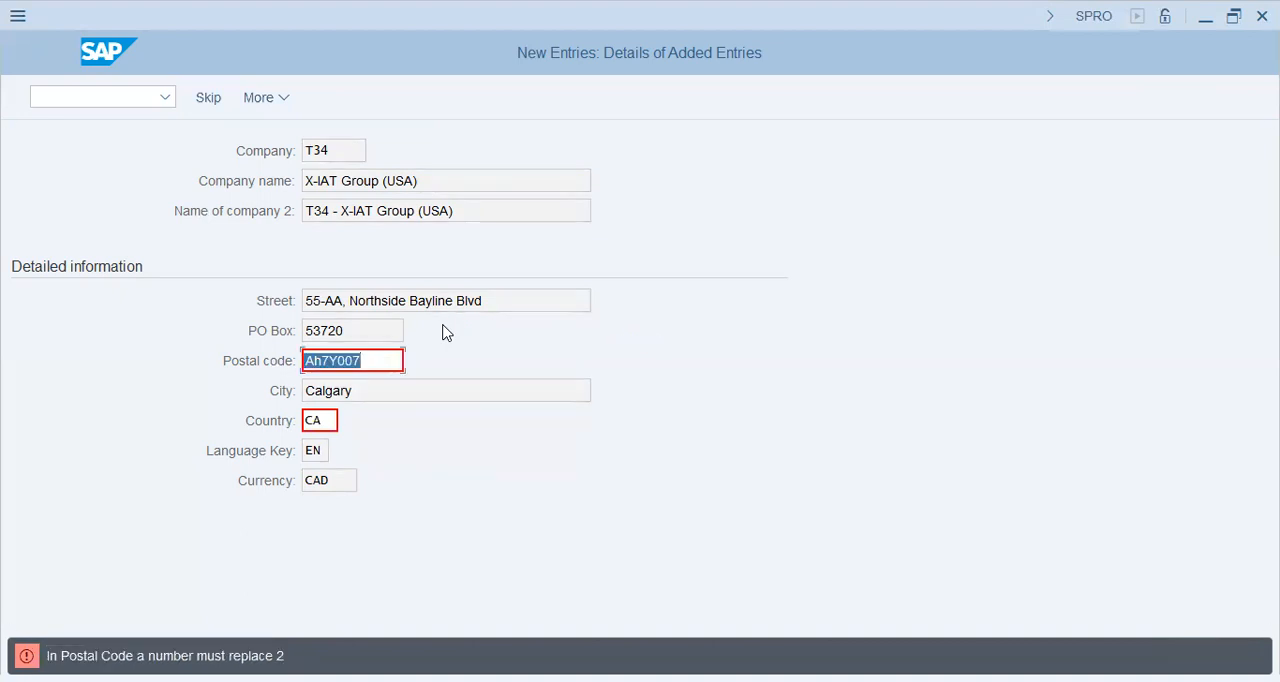
Step: Discard the unsaved company entry and return to the overview of internal trading partners
key("End")
key("Left")
key("Left")
key("Left")
key("Left")
key("Left")
key("Left")
key("Left")
key("Left")
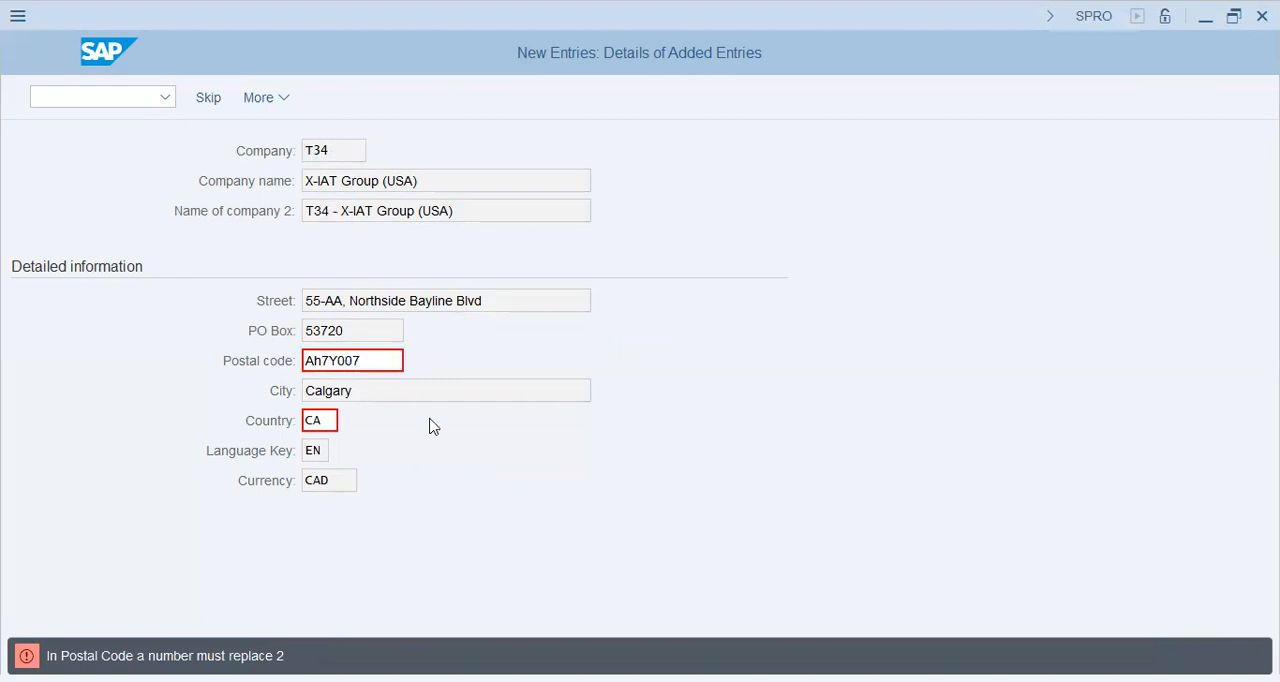
key("Escape")
left_click(370, 463)
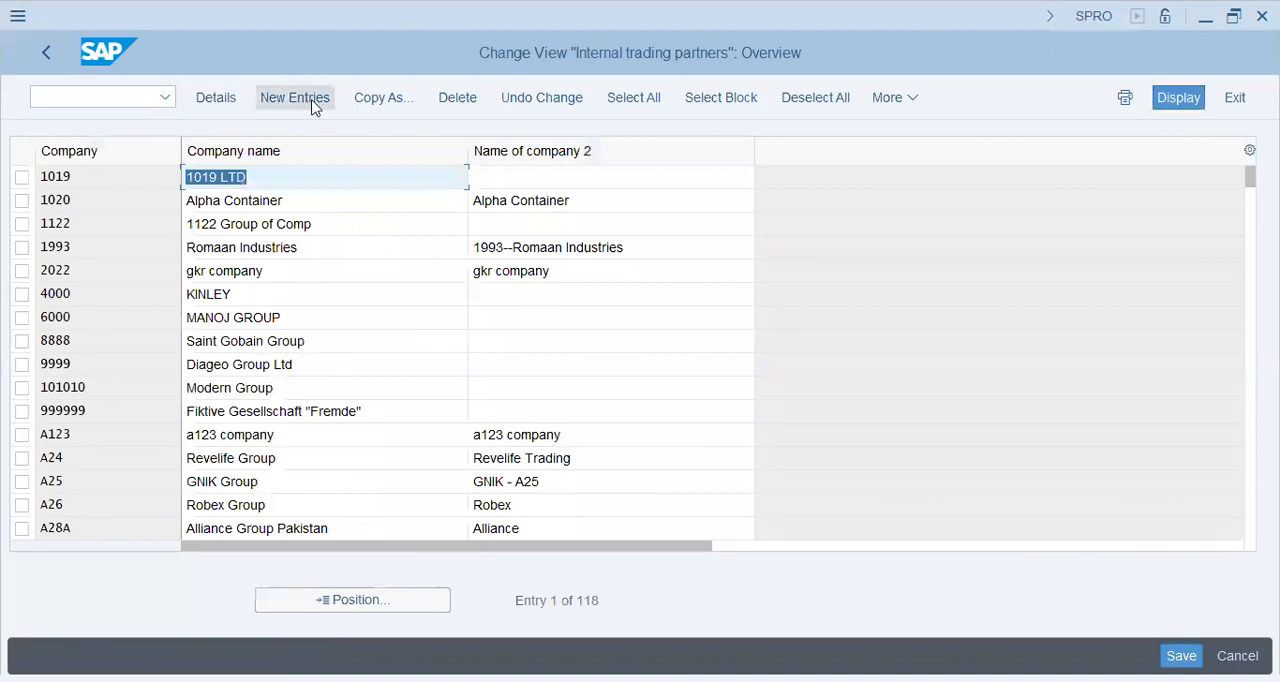
Step: Start a new company entry with the code T34 and the company name XIAT Group (USA)
left_click(313, 107)
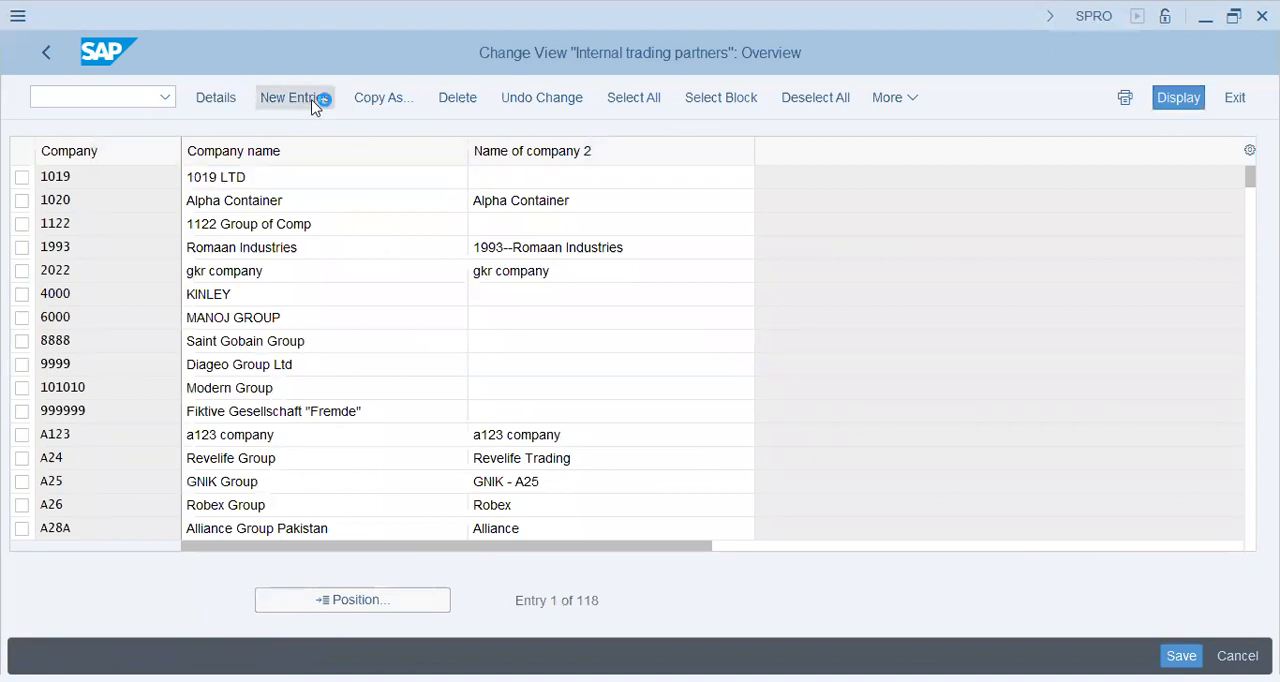
type("t34")
key("Tab")
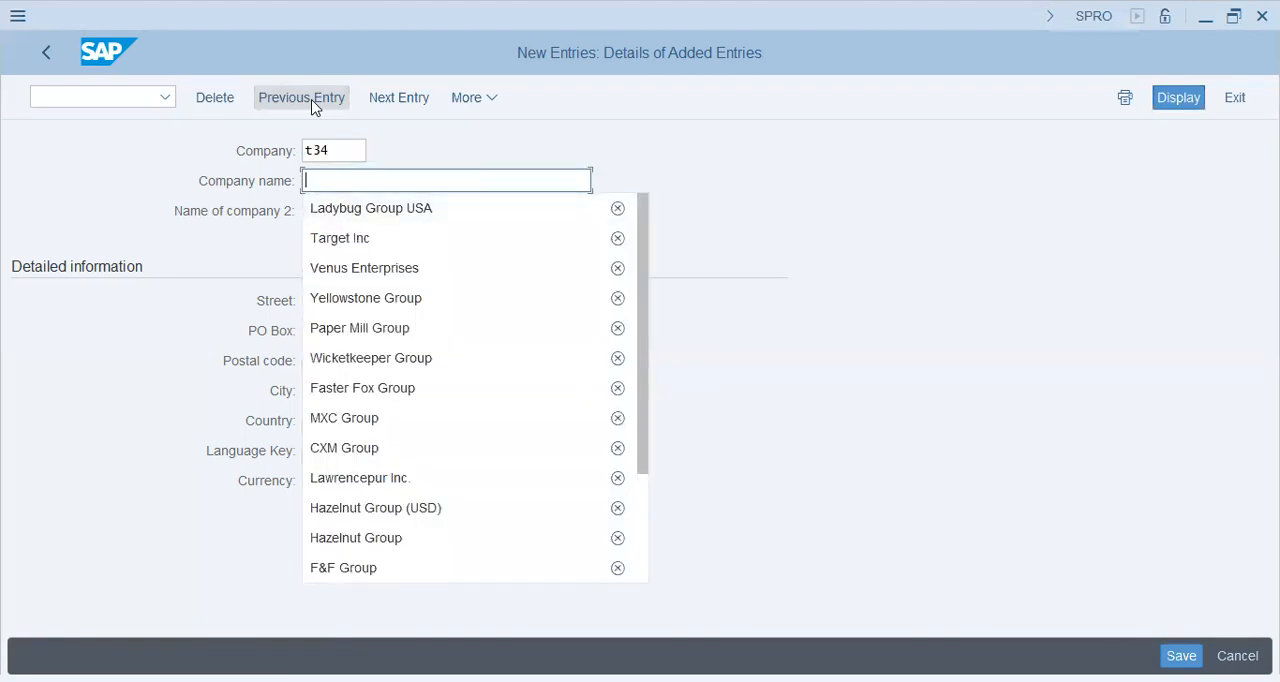
type("XIAT-")
key("BackSpace")
type("G")
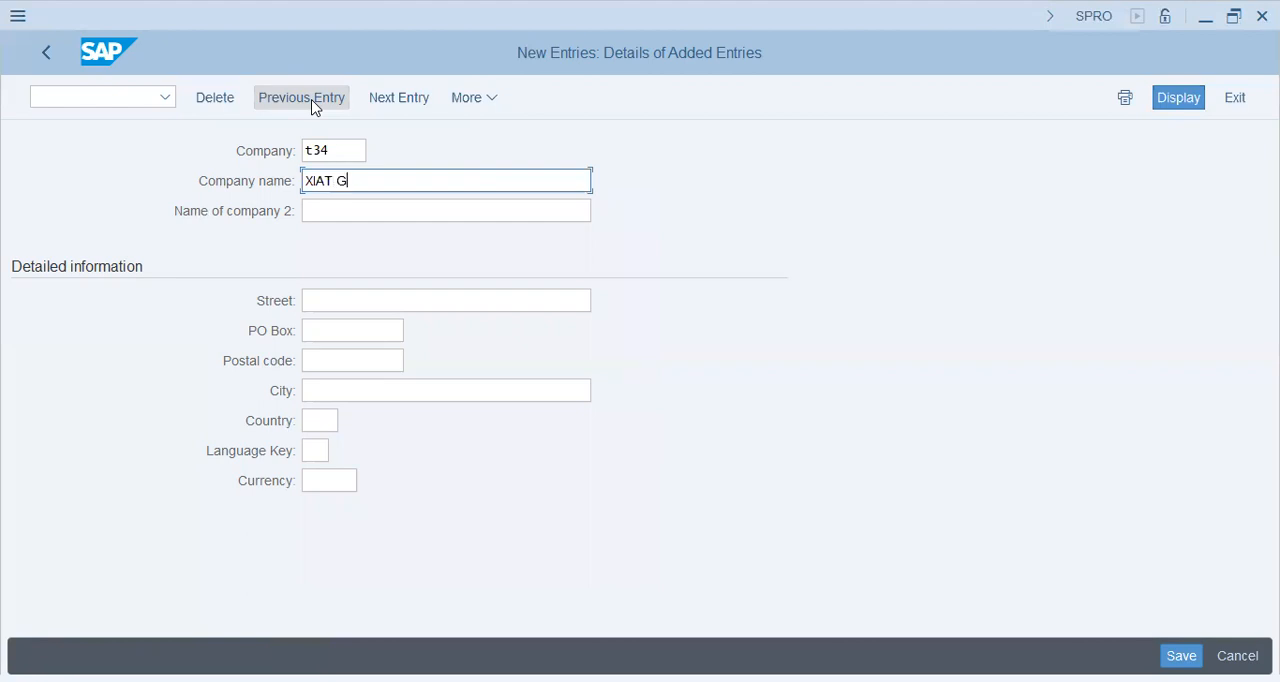
type("roup (USA)")
key("Tab")
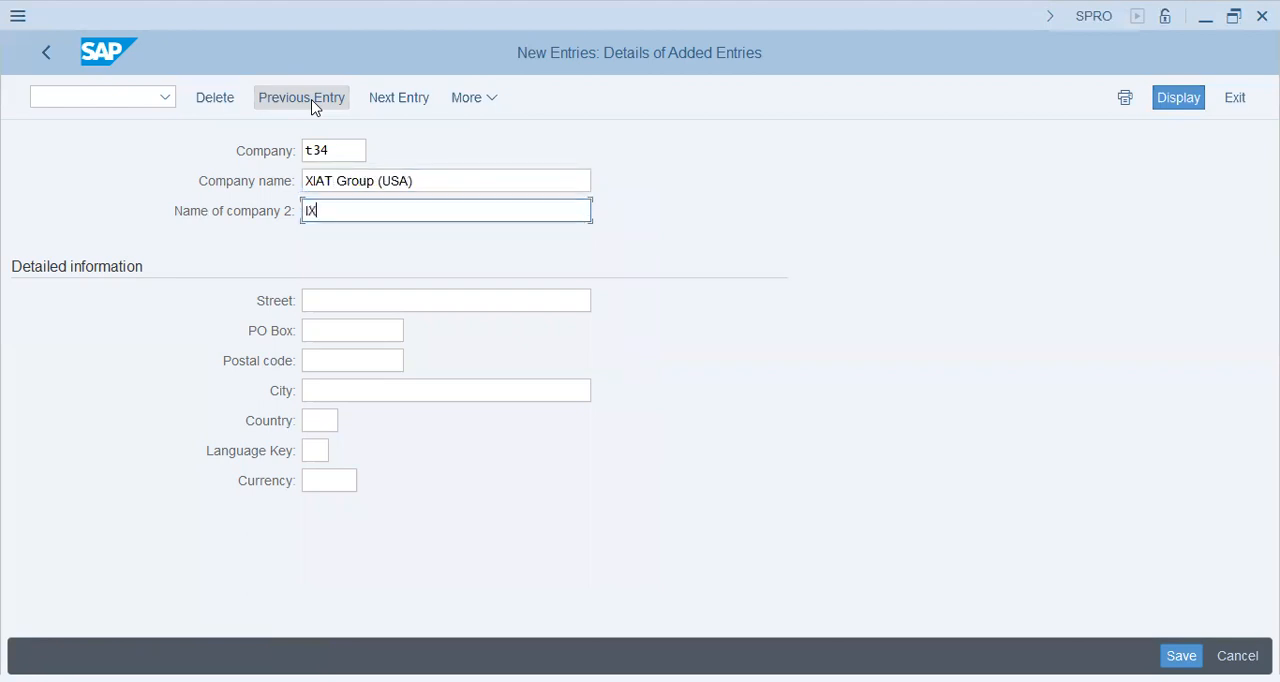
Step: Enter T34-XIAT Group as the second name of the company
type("XIAT Group (")
key("BackSpace")
key("BackSpace")
key("Home")
type("T34-")
key("Tab")
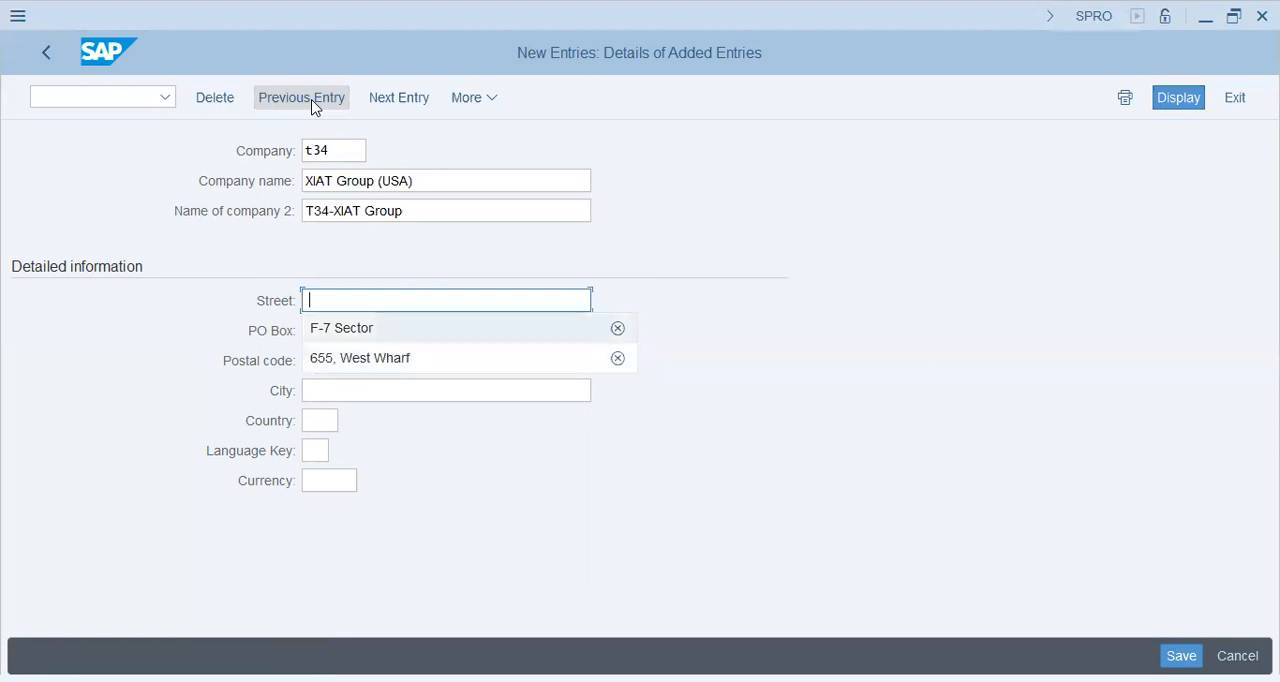
Step: Fill in the company's street address, PO box and postal code, reusing the previously entered seven-character postal code
type("55-")
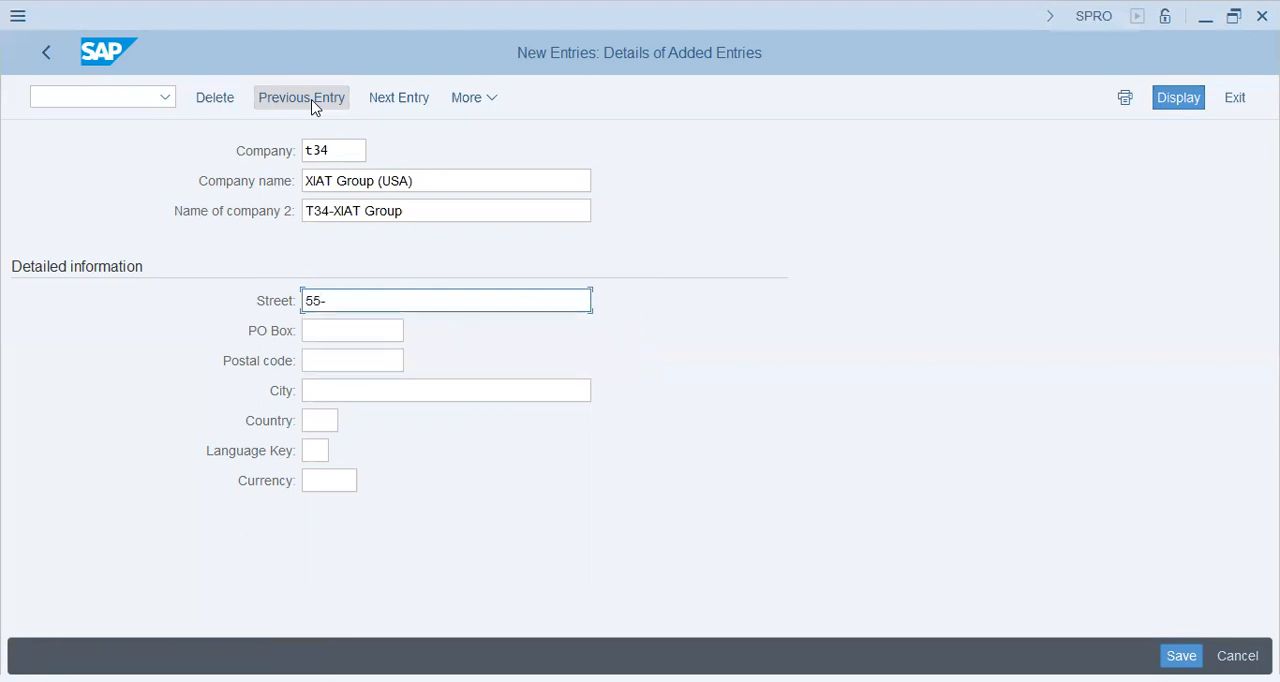
type("AA, Wall Street,")
key("Tab")
type("53720")
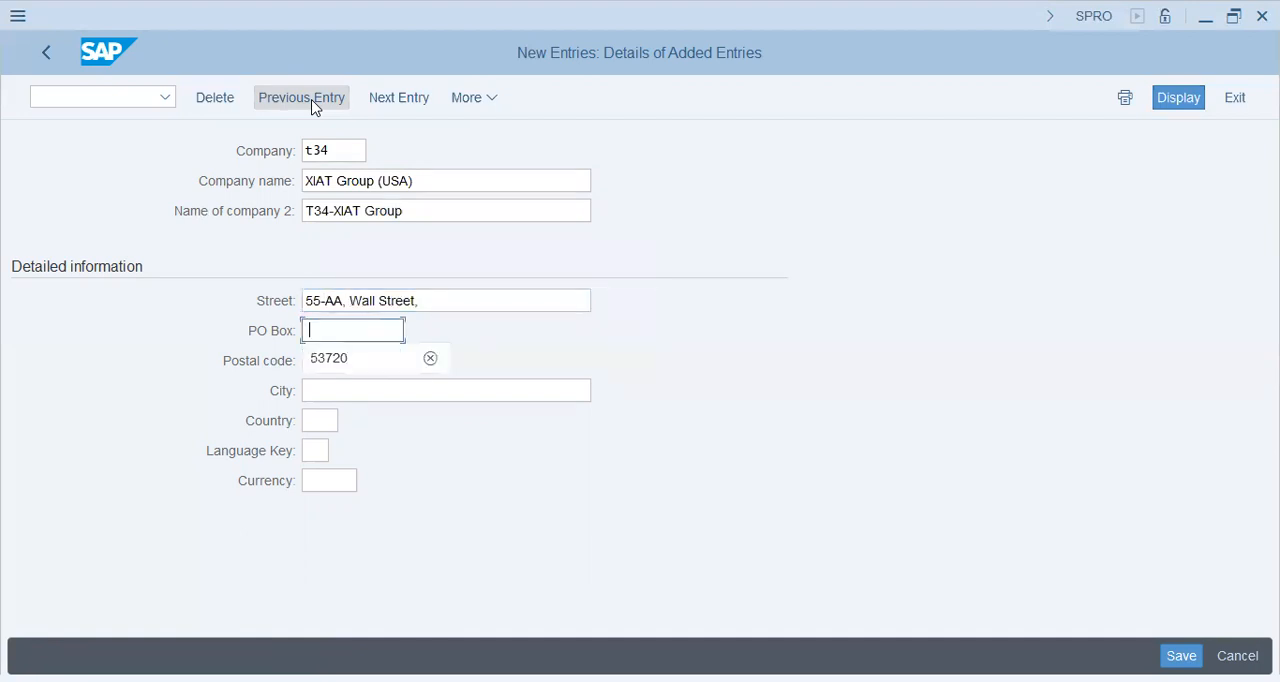
key("Tab")
key("Down")
key("Tab")
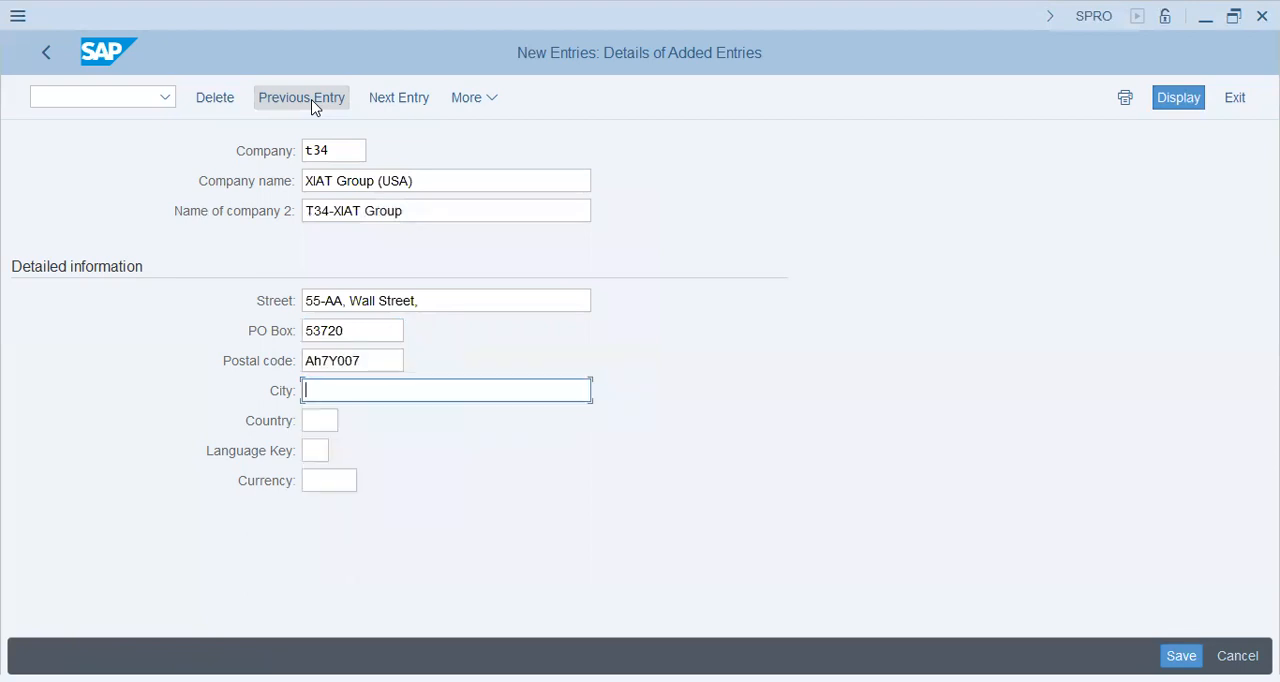
Step: Set the company's city to New York, the country to US, the language key to EN and the currency to USD
type("Ney")
key("BackSpace")
type("w York")
key("Tab")
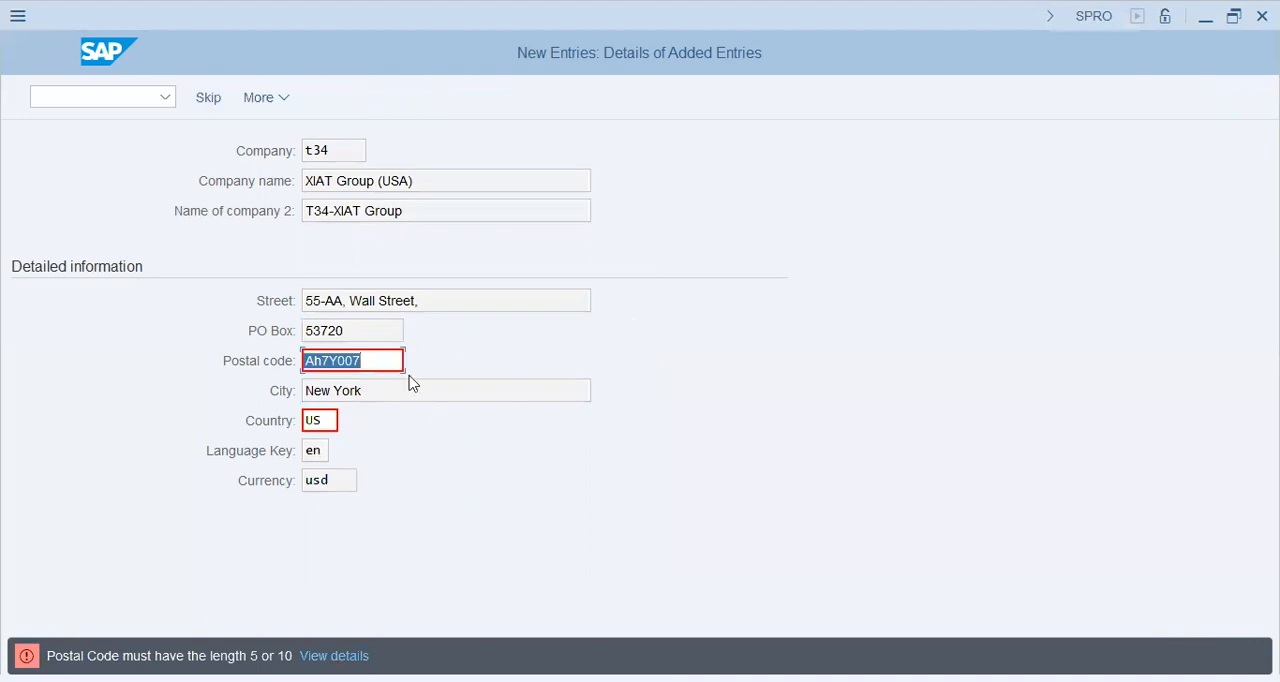
Step: Replace the company's postal code with the same five-digit number used for the PO box
left_click(384, 363)
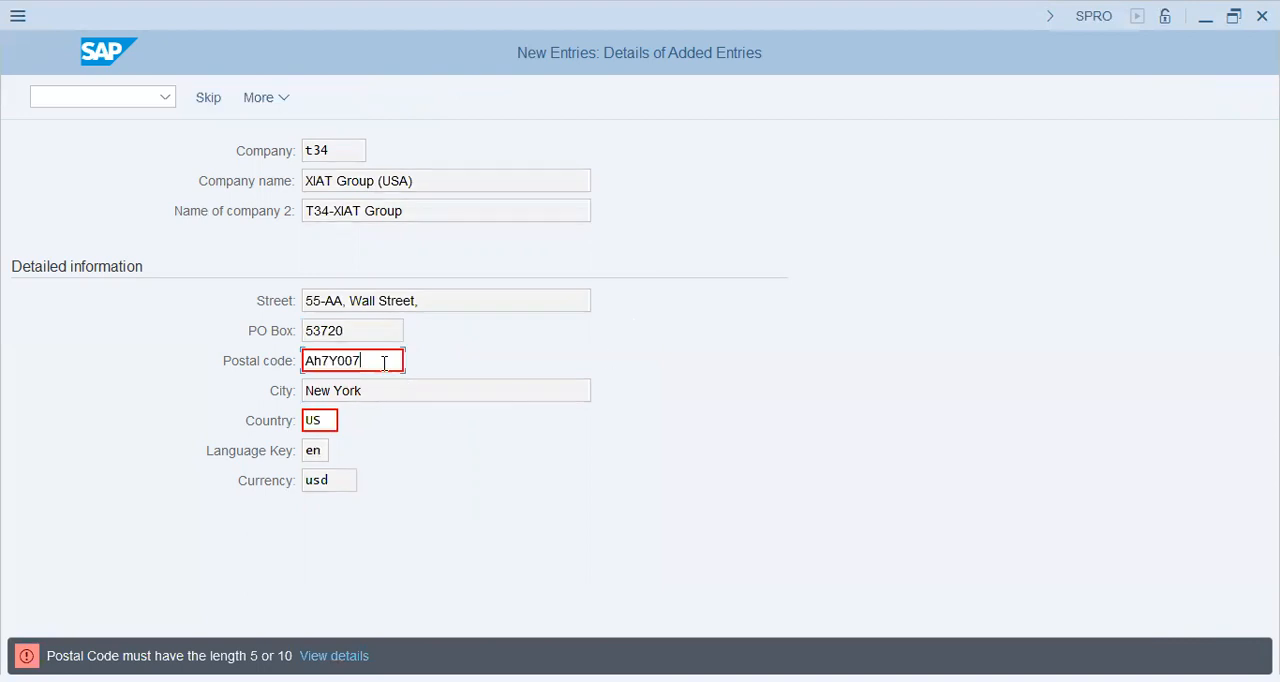
key("BackSpace")
key("BackSpace")
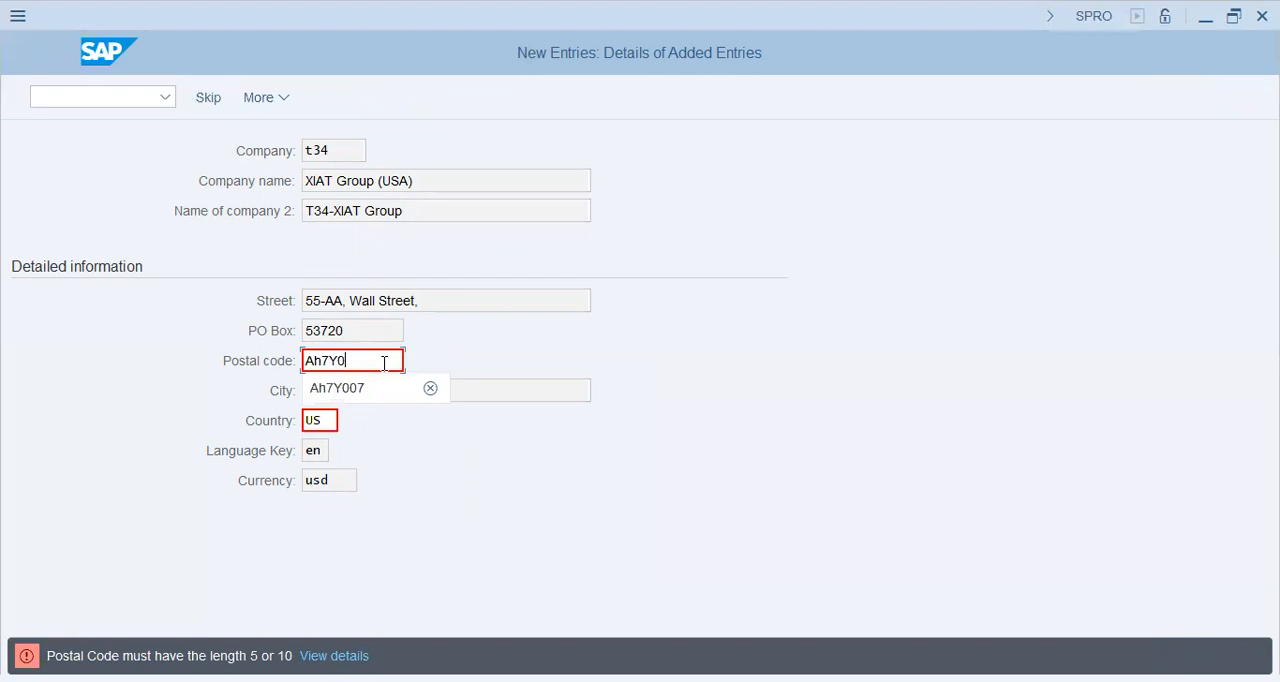
key("Return")
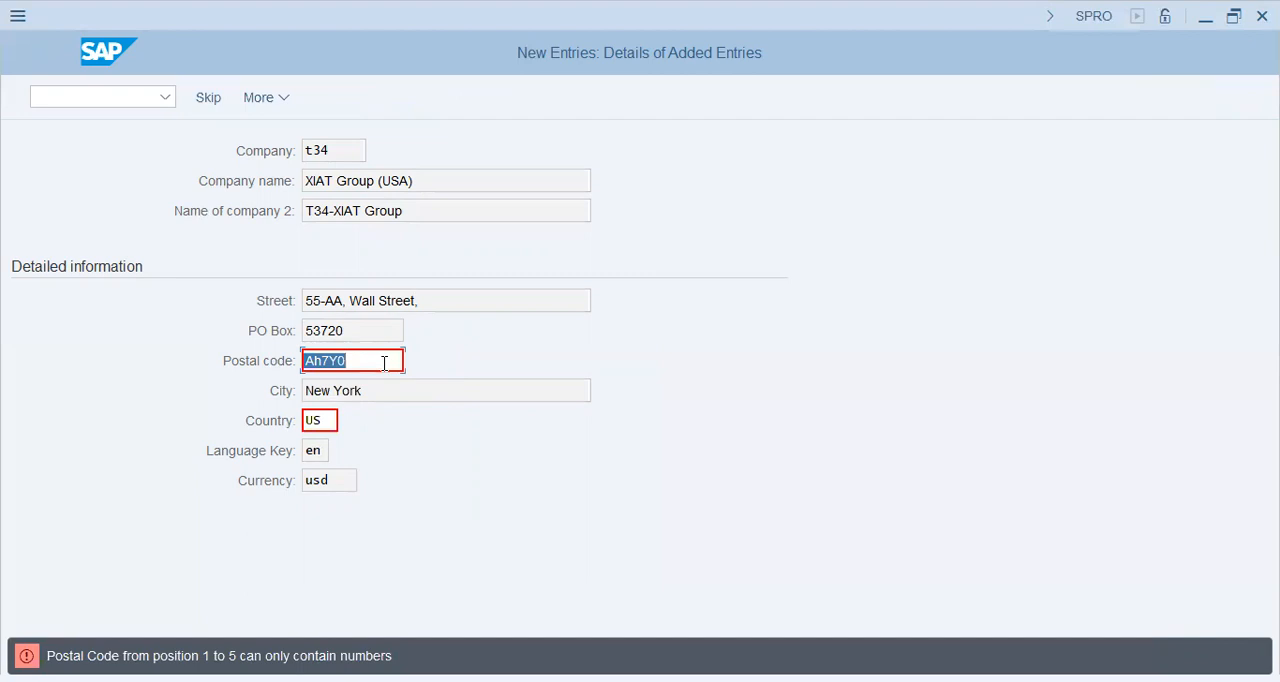
type("53720")
key("Return")
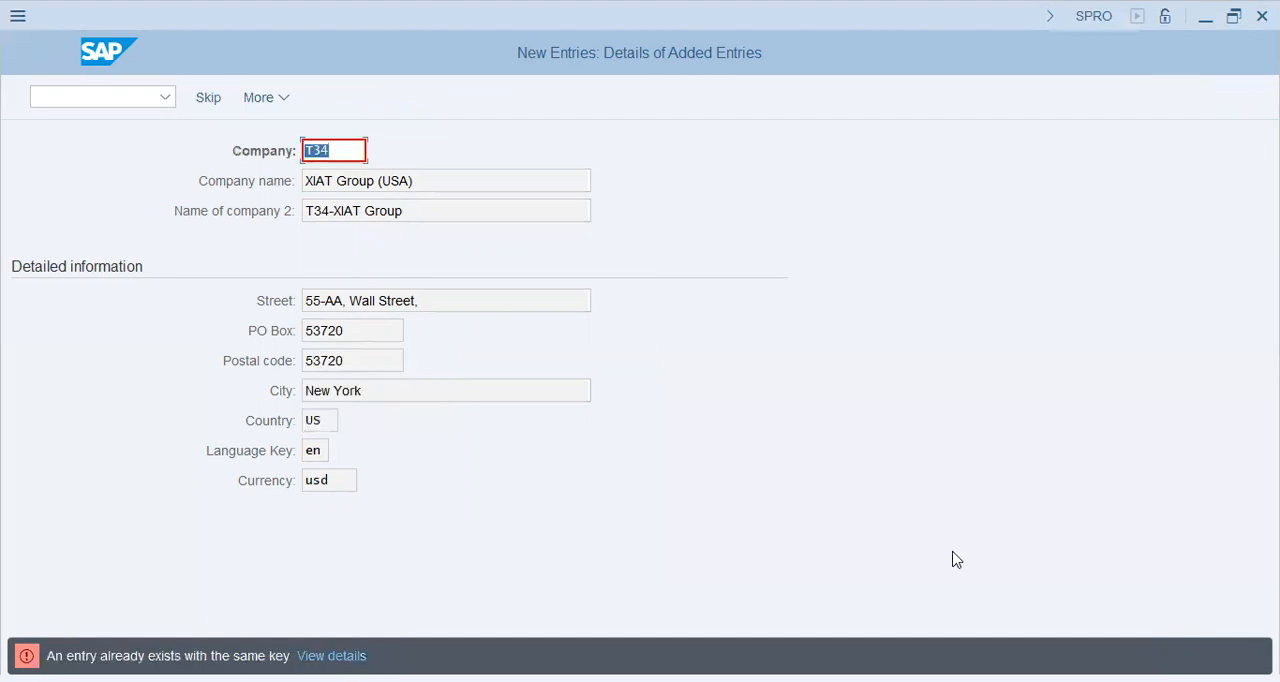
Step: Change the company code of the new entry to V34 and save the entry
left_click(311, 149)
key("shift+Left")
type("v")
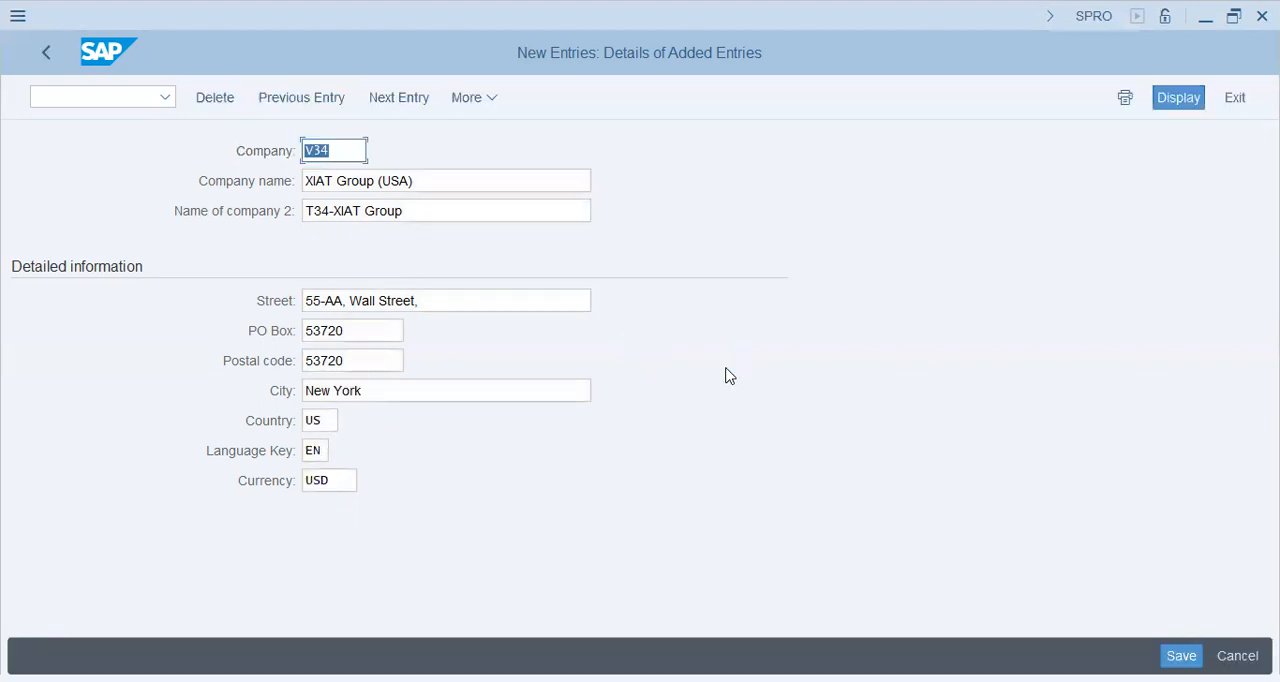
left_click(1179, 656)
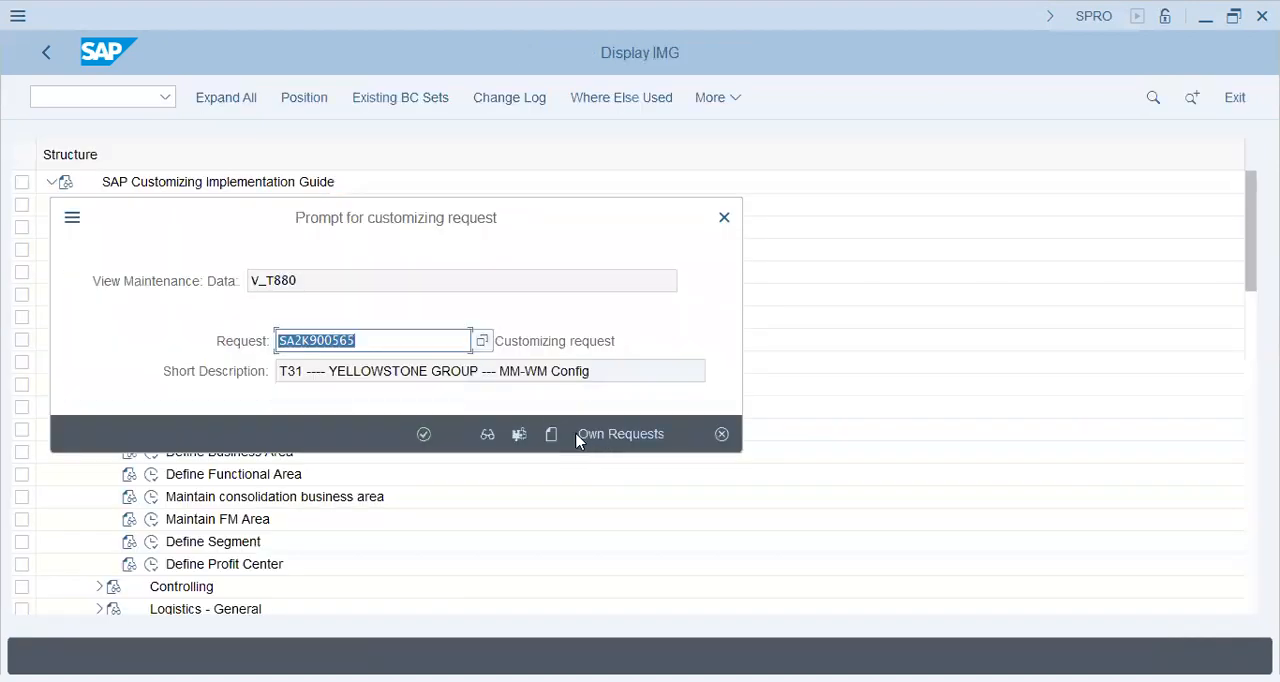
Step: Create a customizing request described as "T34 - XIAT Group (USA) - FI-MM-ABAP Config" and assign the company entry to it
left_click(551, 434)
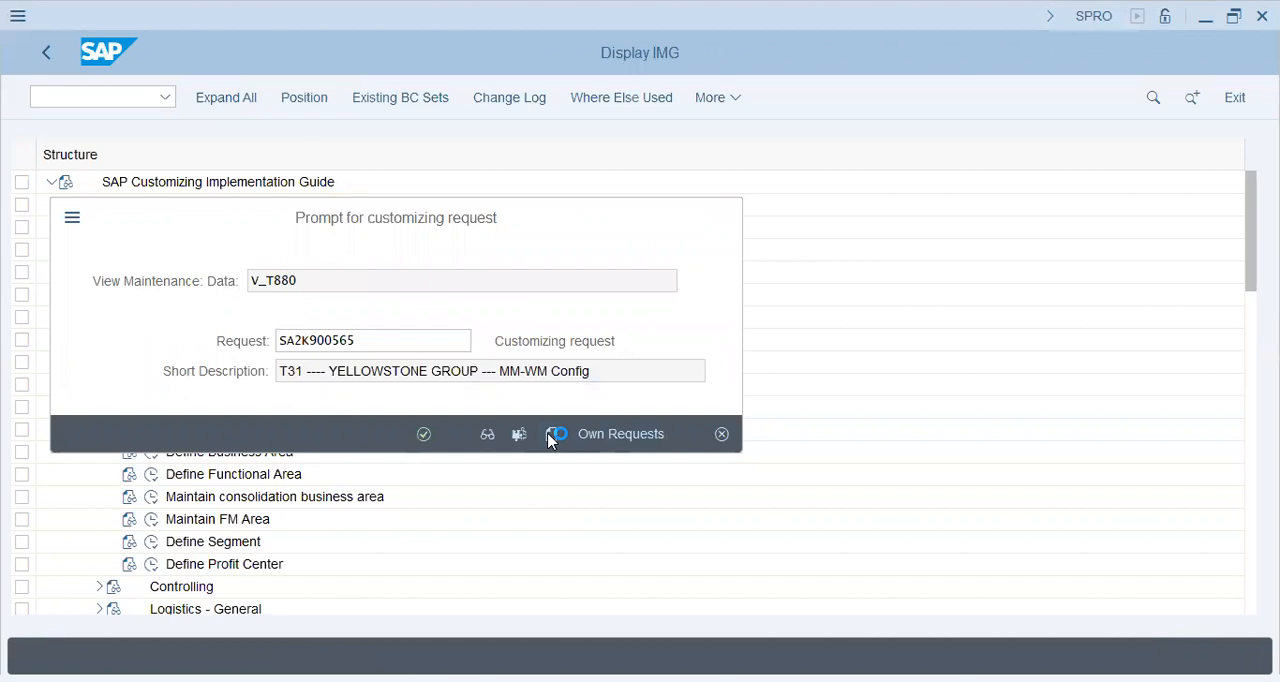
type("T34 - XIAT Group (USA) - FI-MM-AB")
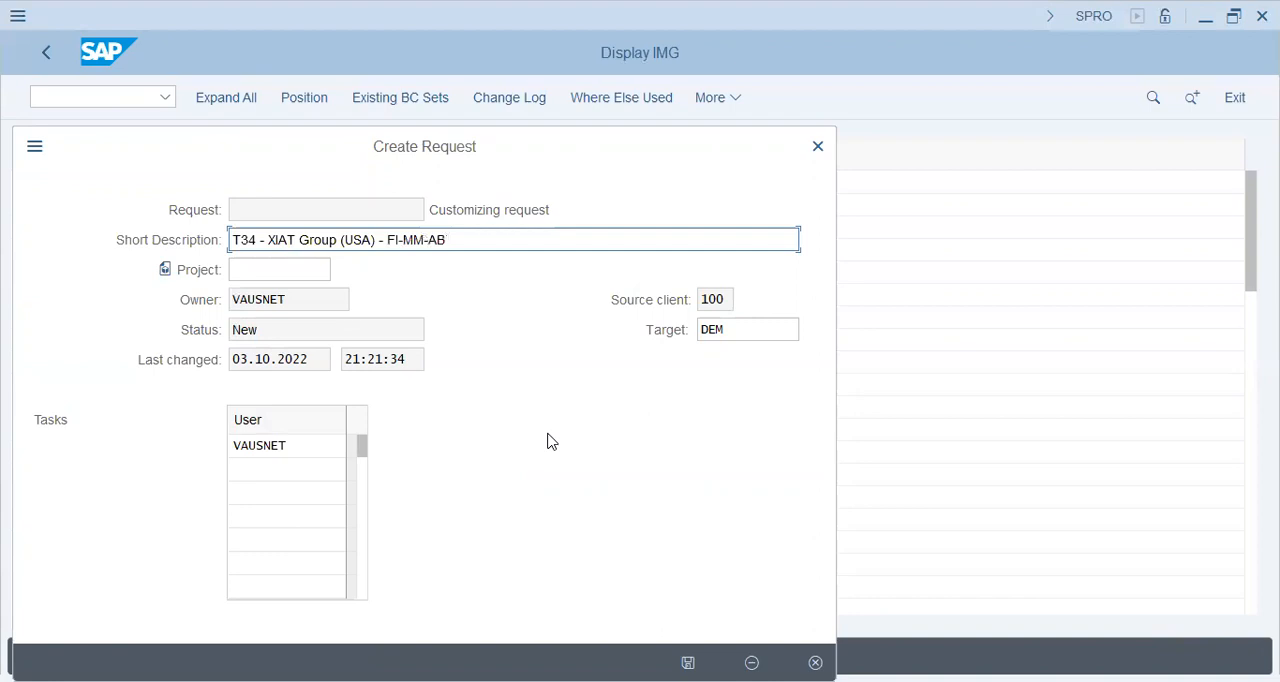
type("AP Config")
key("Return")
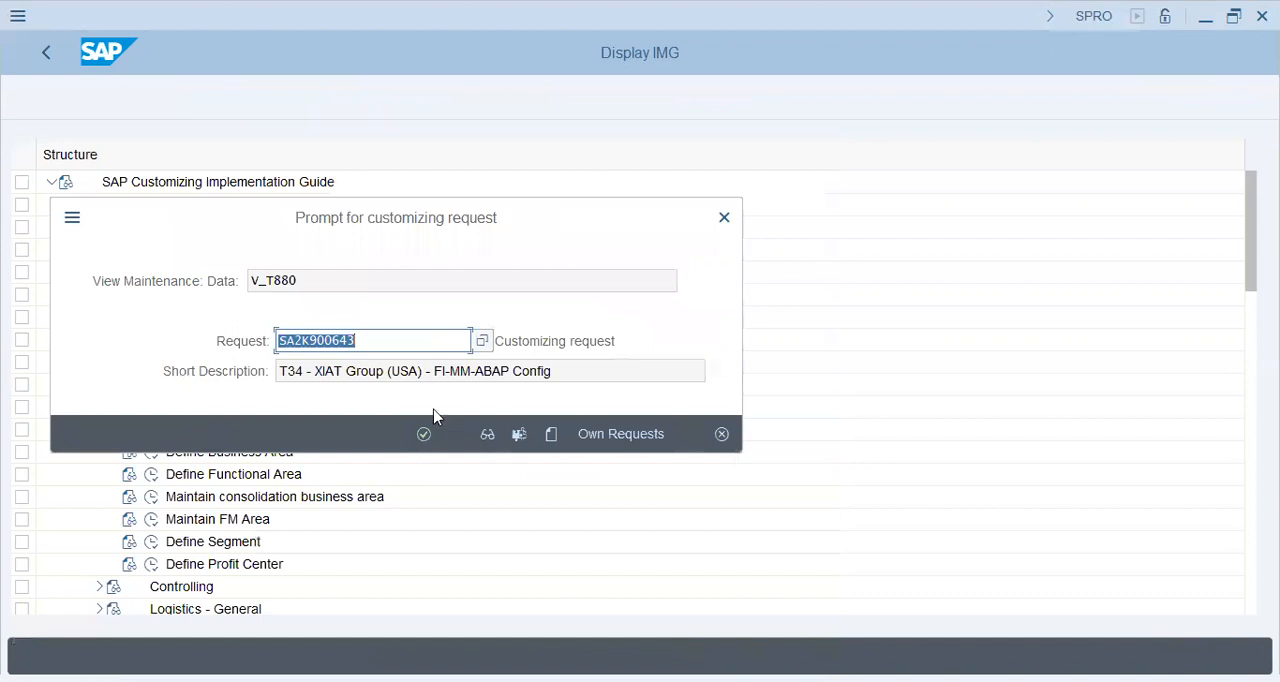
left_click(423, 434)
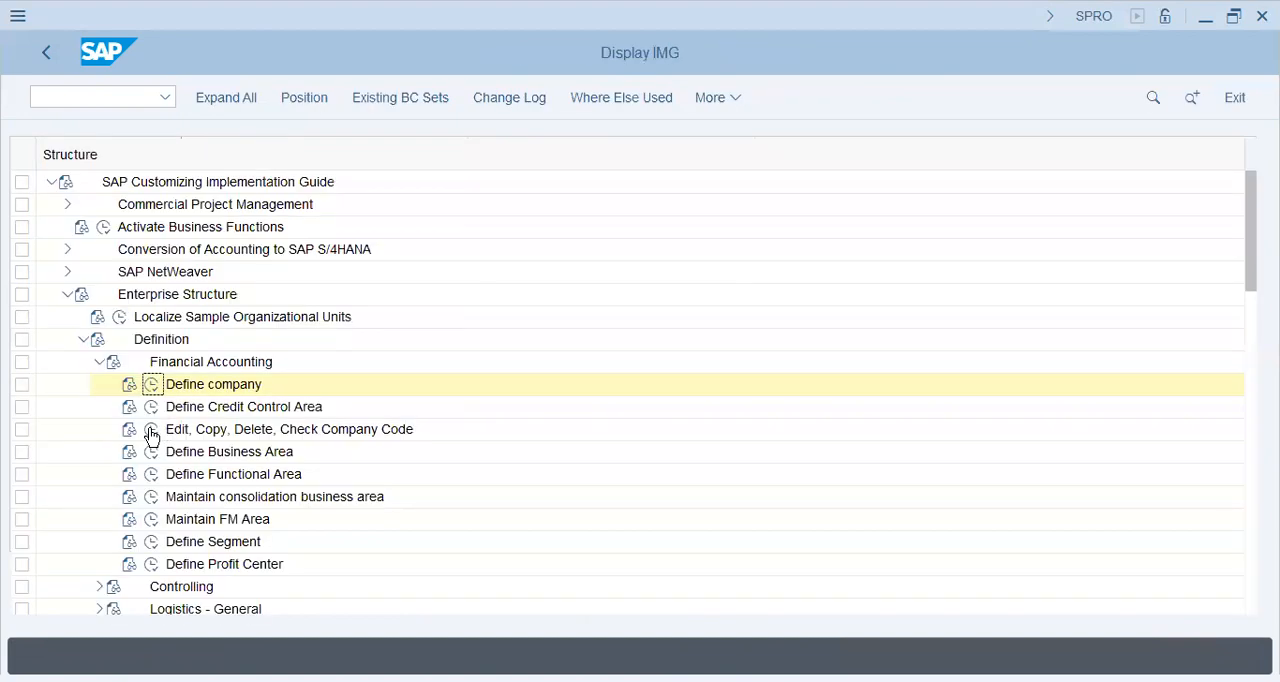
Step: Return to the Implementation Guide and open the Edit Company Code Data activity for company codes
left_click(151, 430)
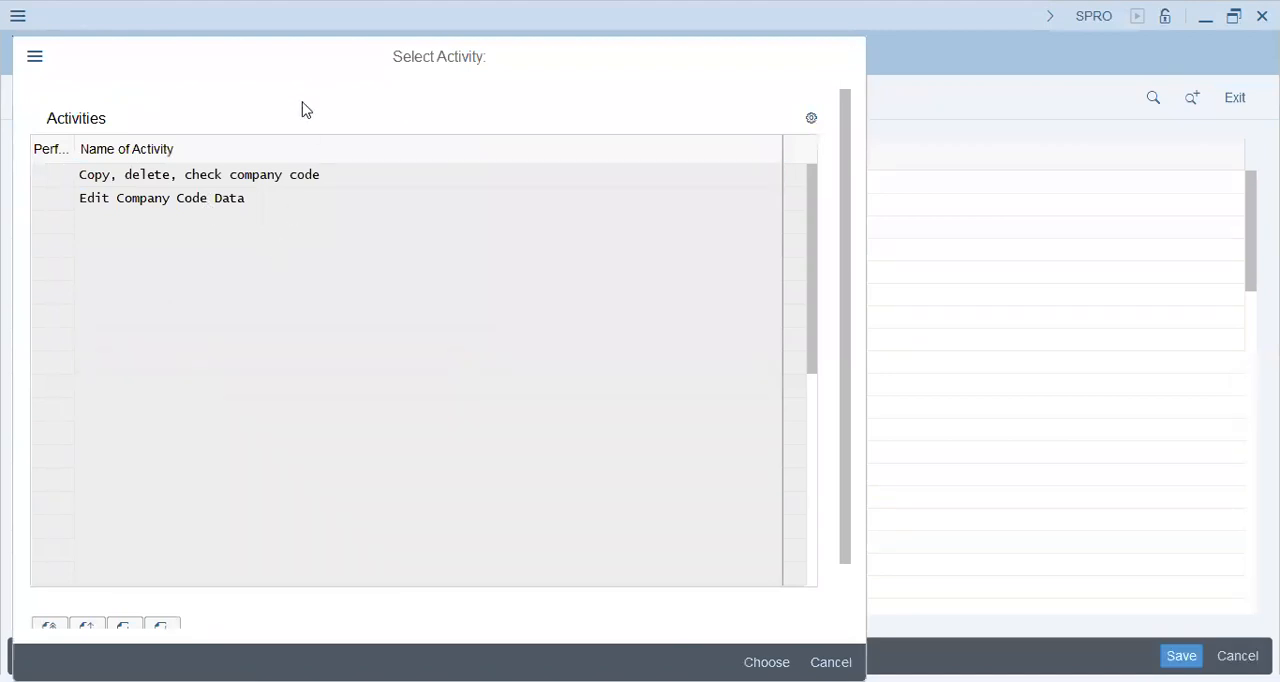
double_click(351, 198)
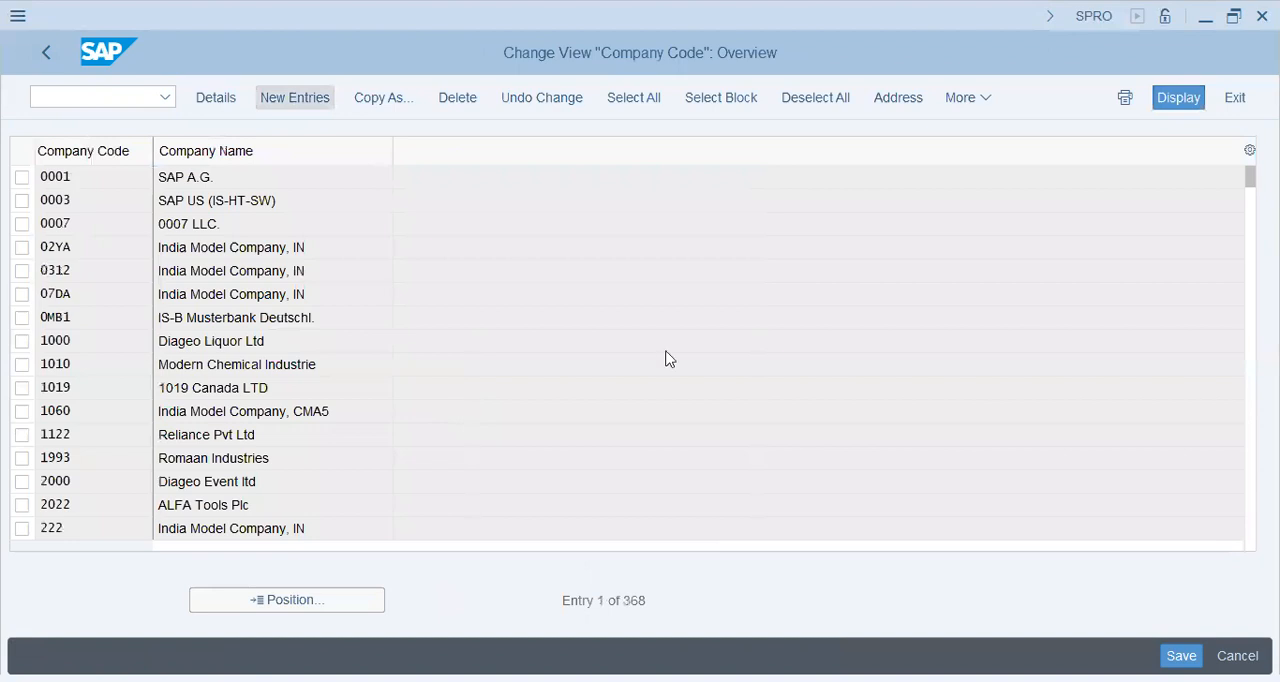
Step: Start a new company code entry with the code XIAT and the company name "XIAT (PK)"
key("F5")
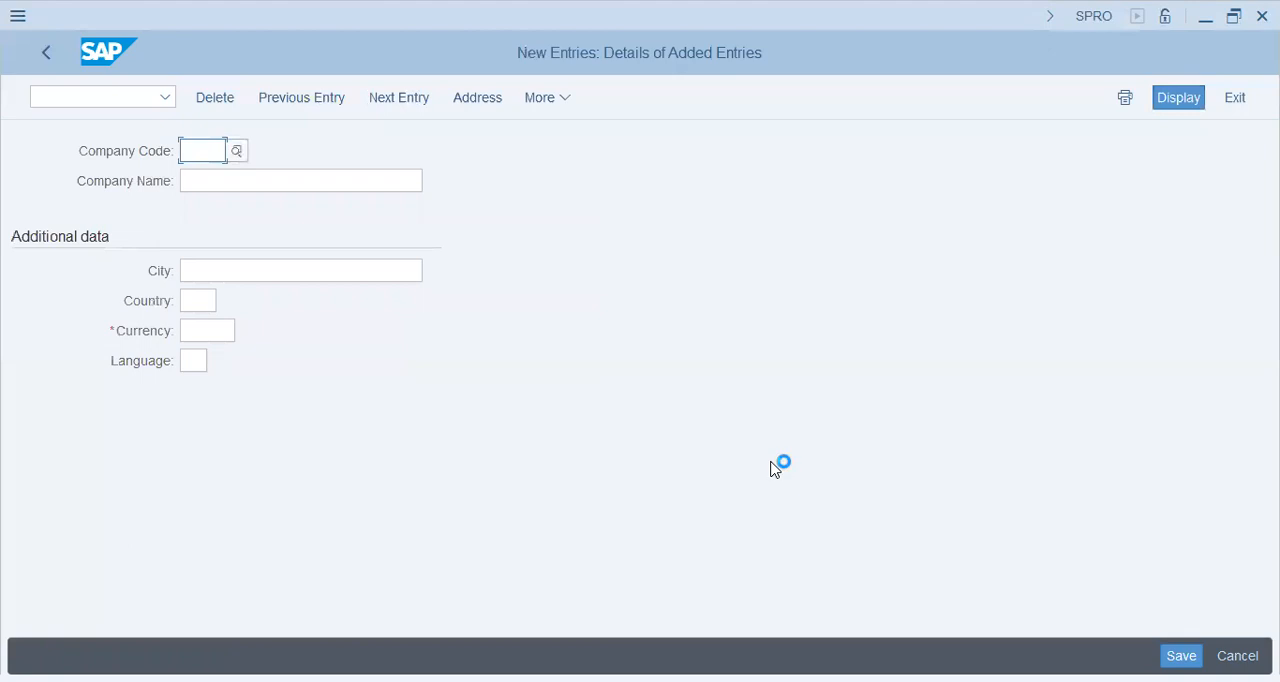
type("XIAT")
key("Tab")
type("XIAT")
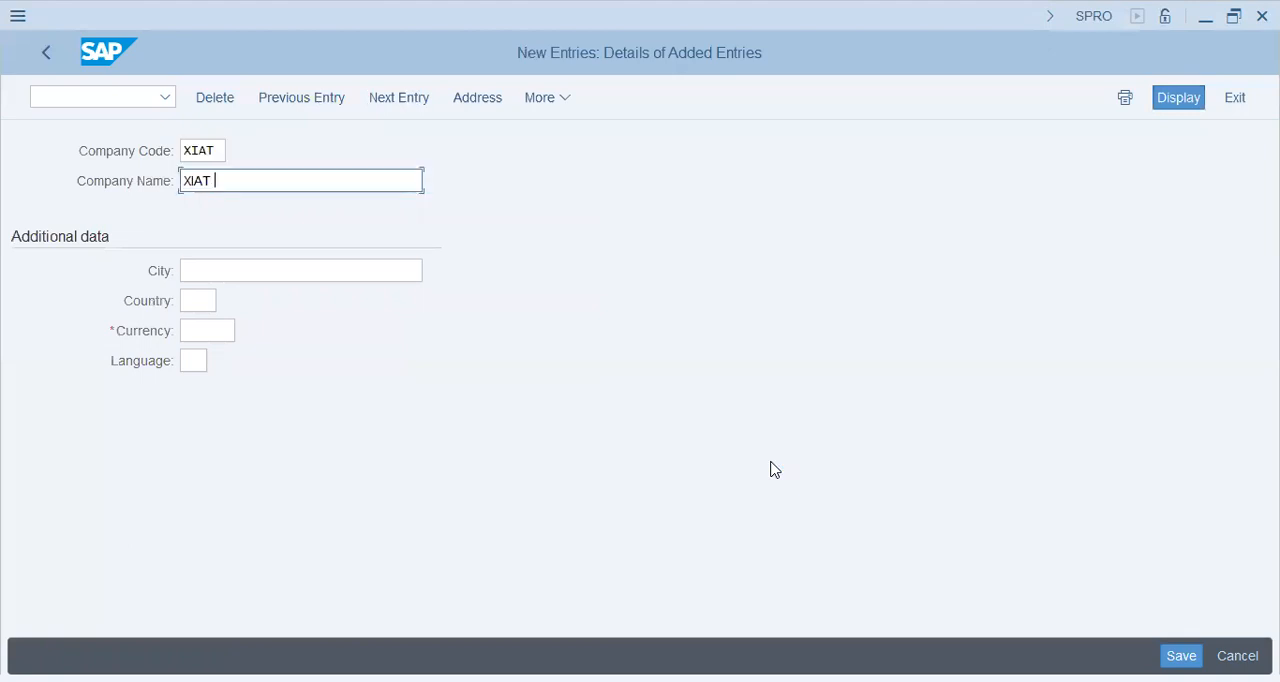
type(" (PK)")
key("Tab")
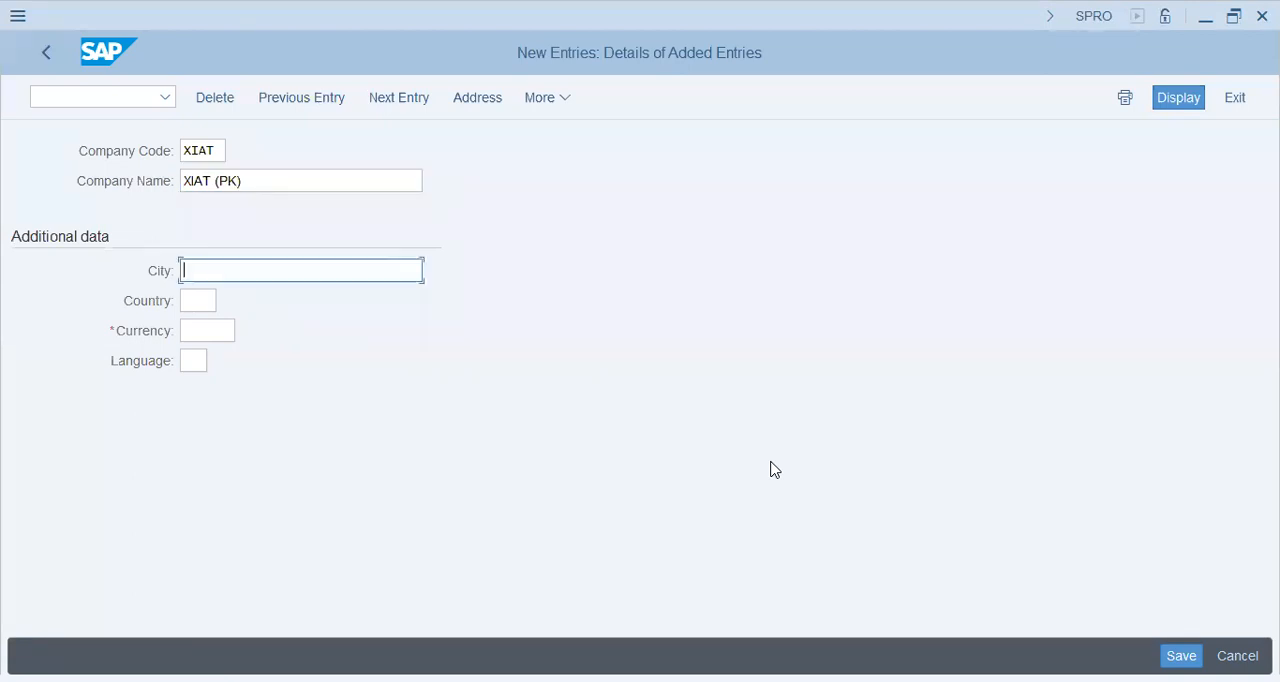
Step: Fill in the additional data of company code XIAT with city Islamabad, country PK, currency PKR and language EN
type("Islamabad")
key("Tab")
type("pk")
key("Tab")
type("PKR")
key("Tab")
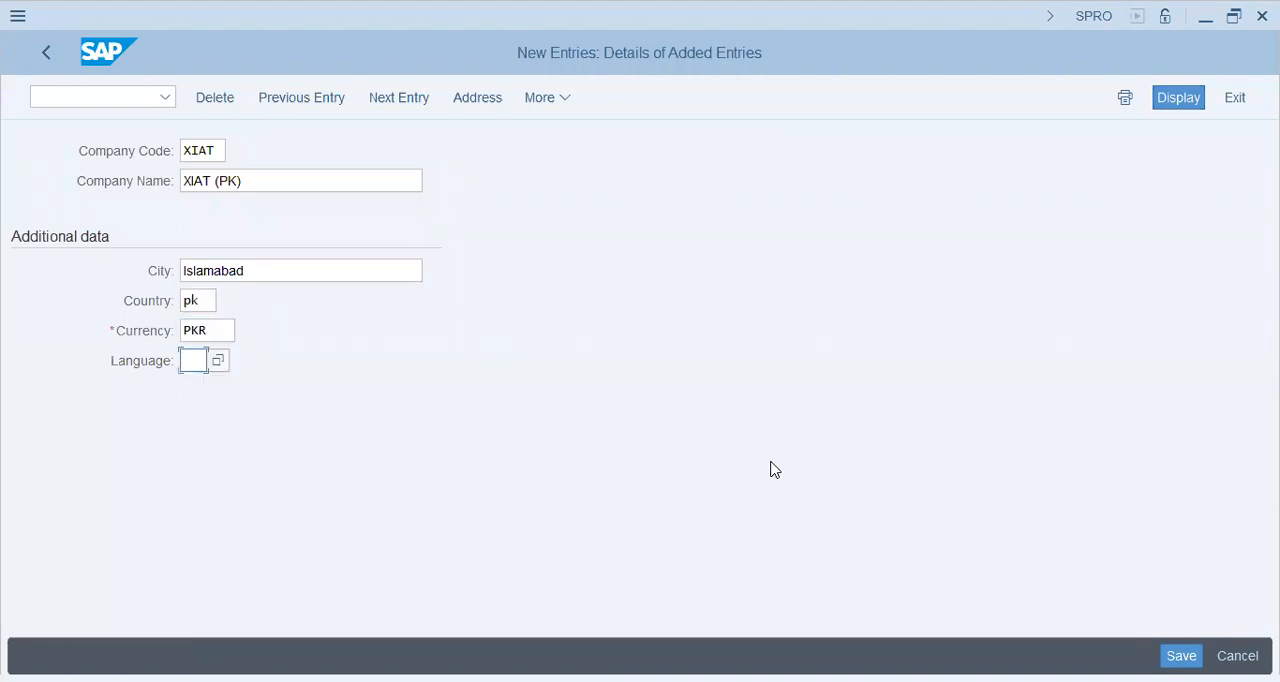
type("EN")
key("Return")
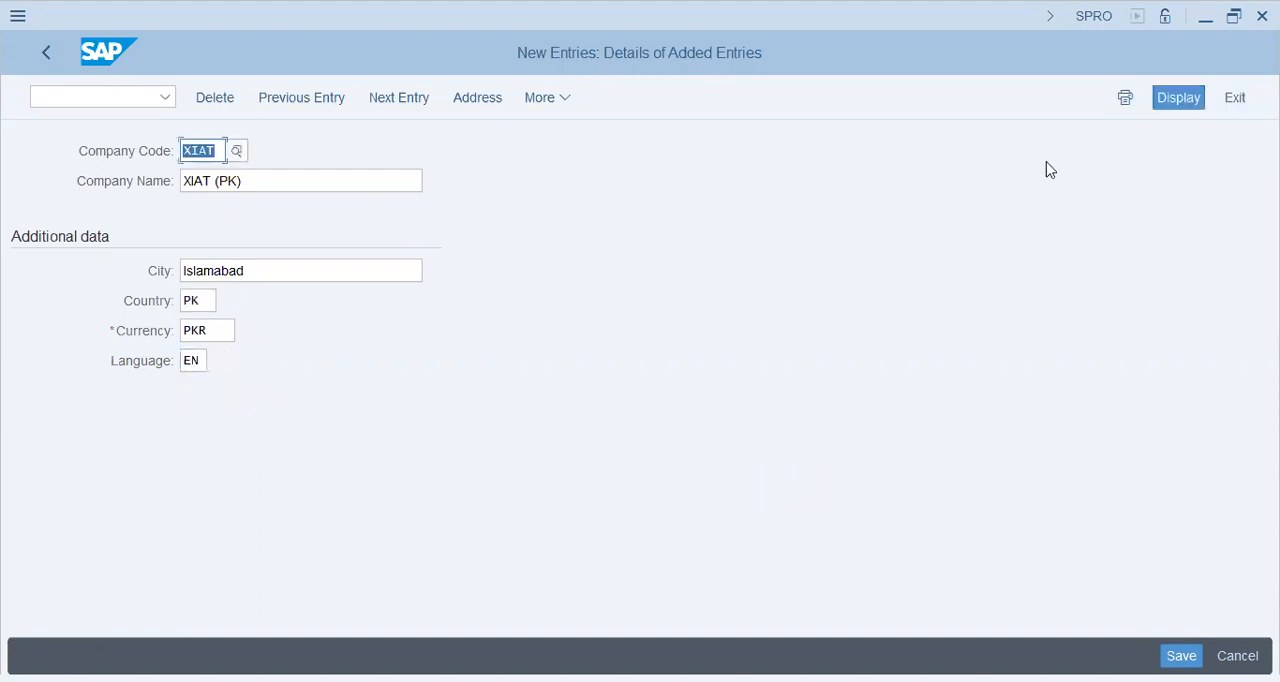
Step: Save company code XIAT with address country PK and region IS, recording it in the "T34 - XIAT Group (USA) - FI-MM-ABAP Config" customizing request
left_click(1178, 655)
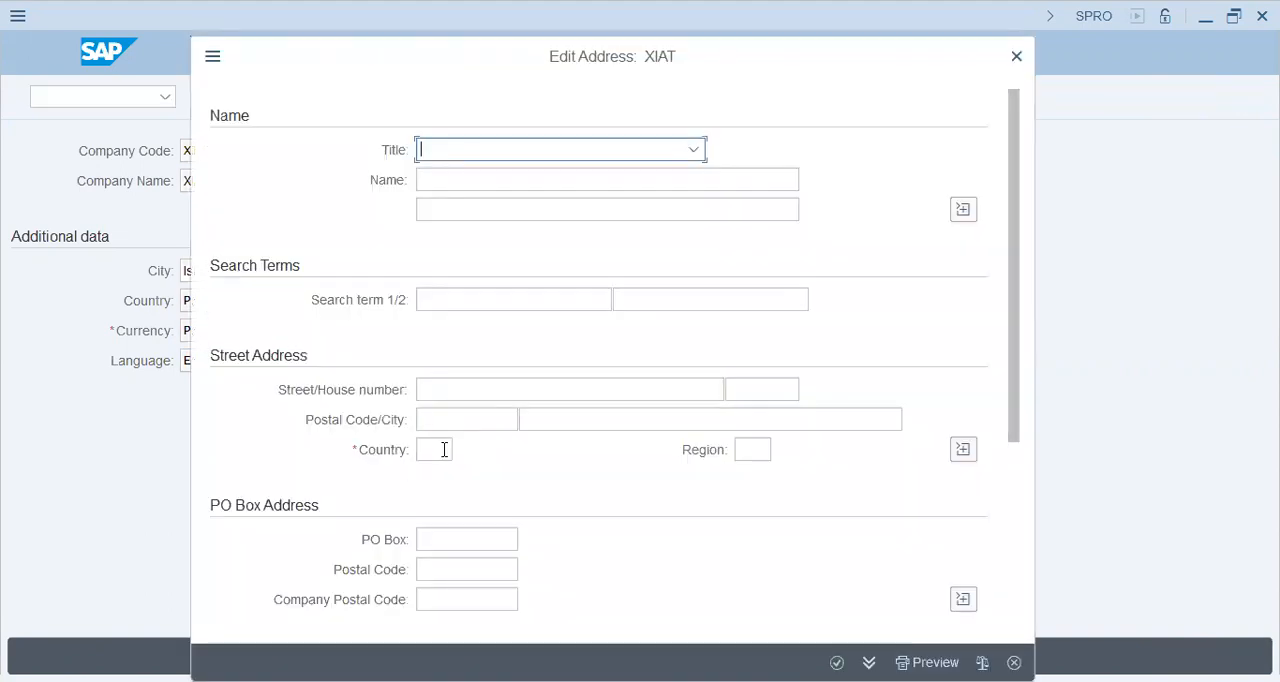
left_click(444, 449)
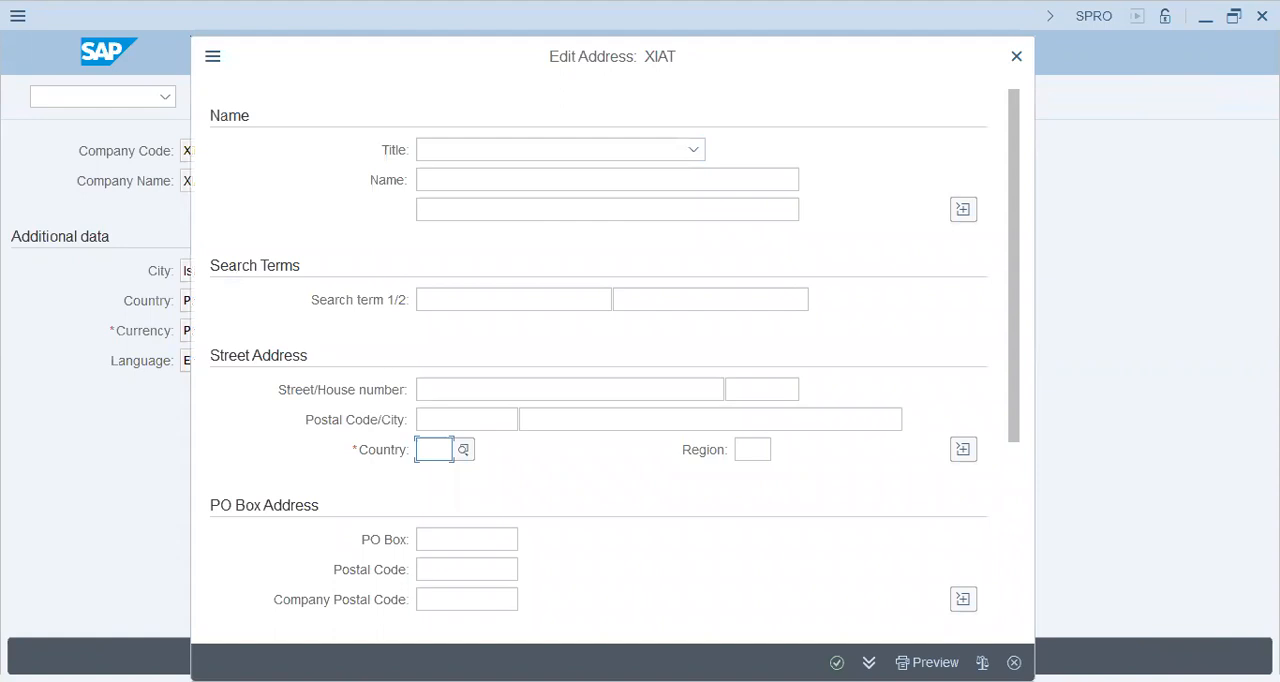
type("is")
key("Tab")
type("pk")
key("Tab")
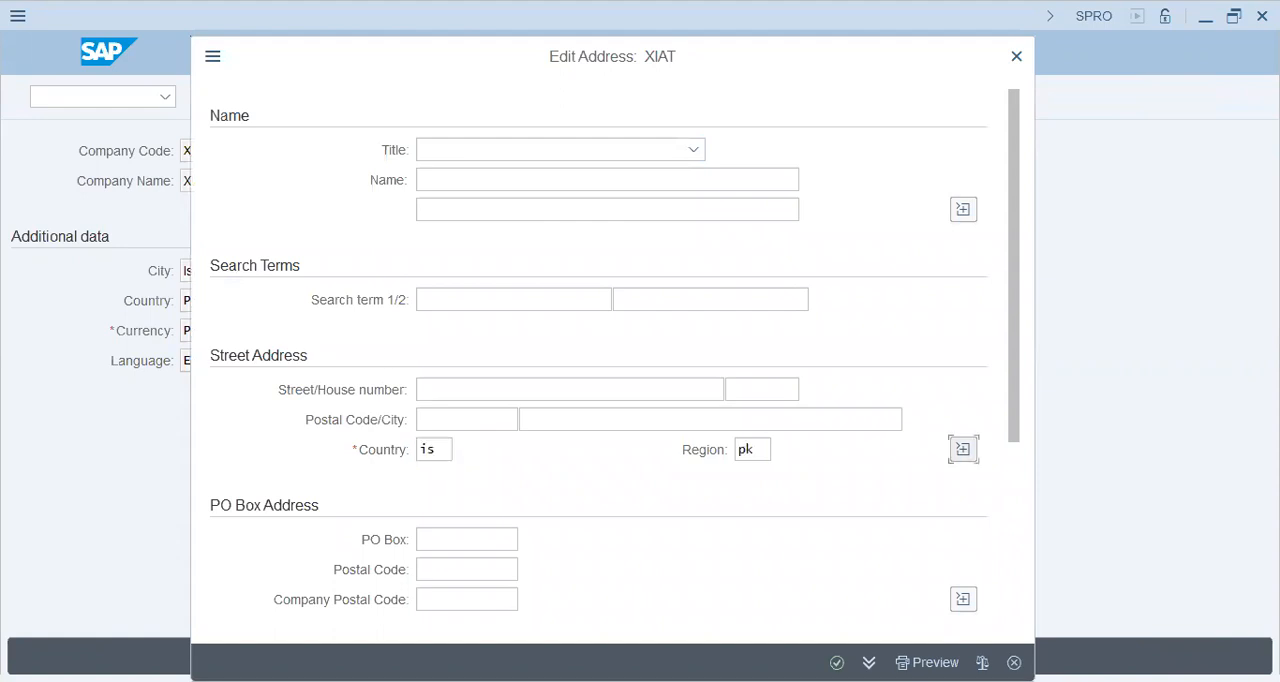
key("shift+Tab")
key("shift+Tab")
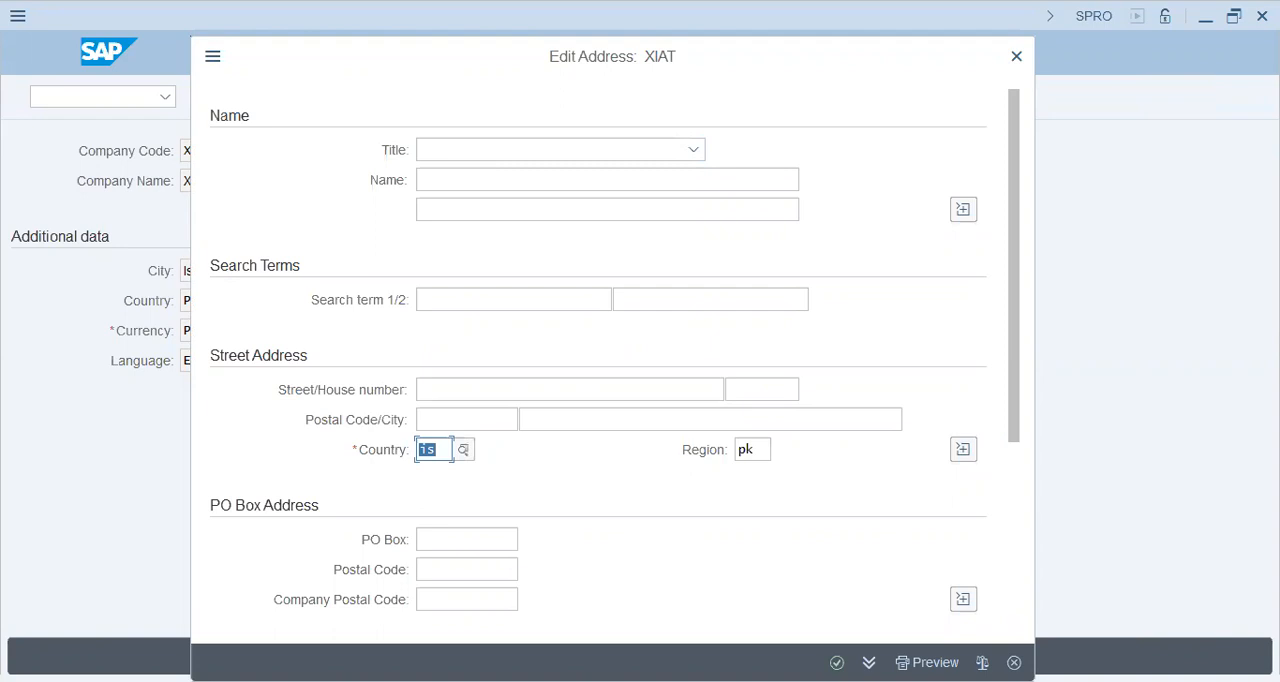
type("pk")
key("Tab")
type("is")
key("Return")
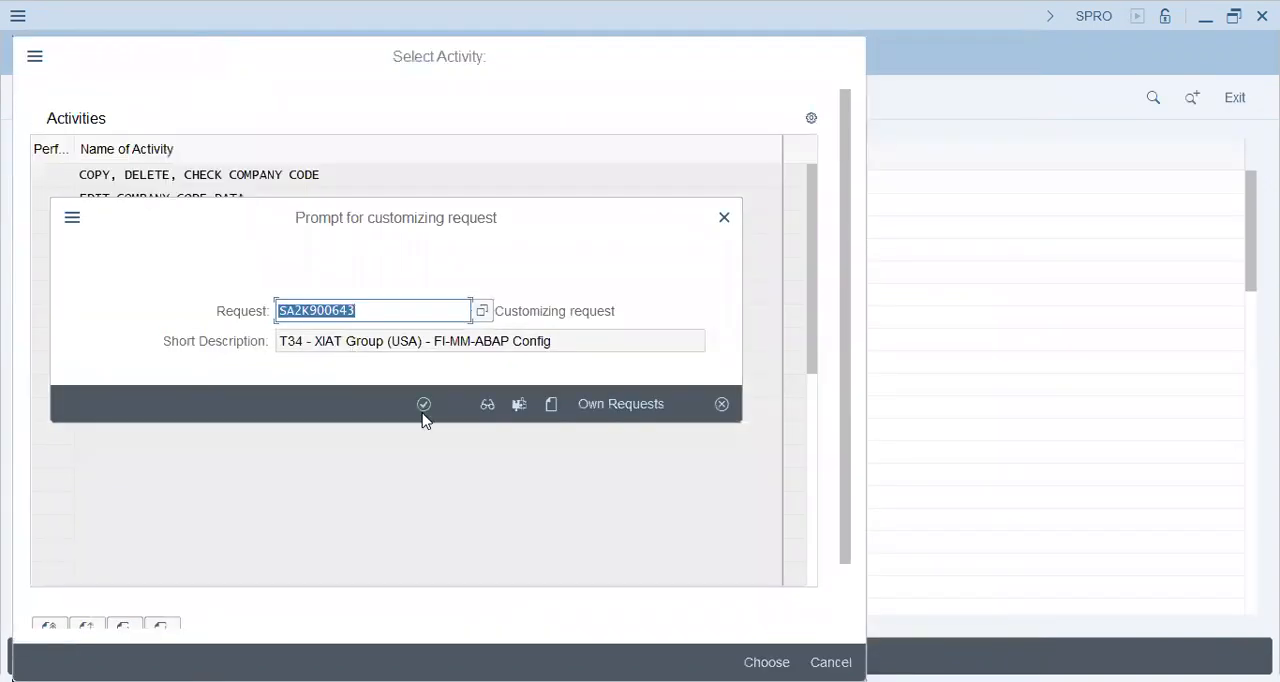
left_click(423, 405)
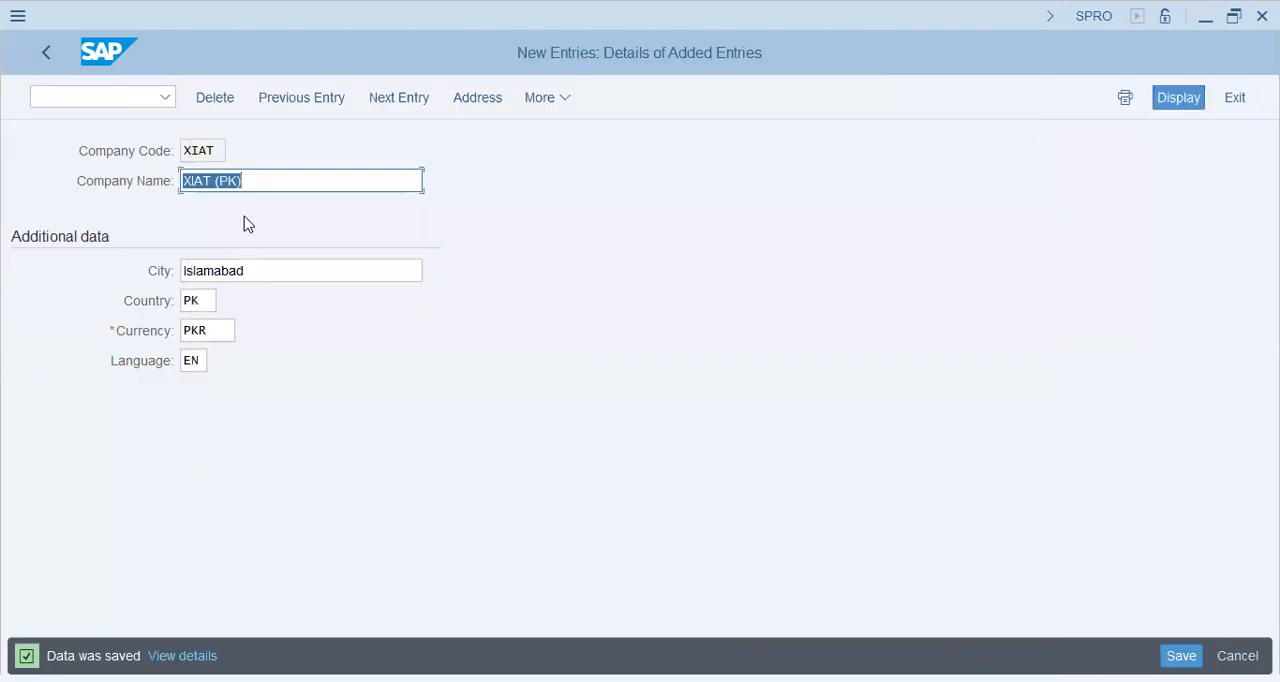
Step: Return to the Implementation Guide and open Assign company code to company under Enterprise Structure, Assignment, Financial Accounting
left_click(124, 148)
key("F3")
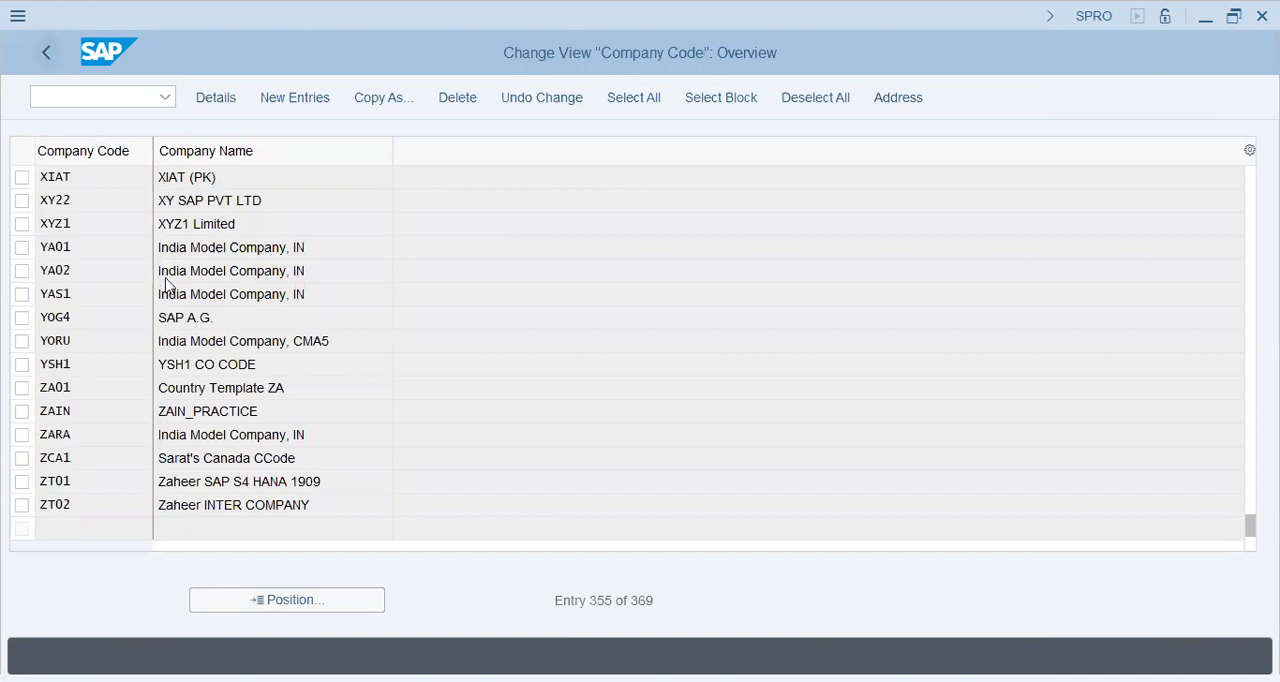
key("F3")
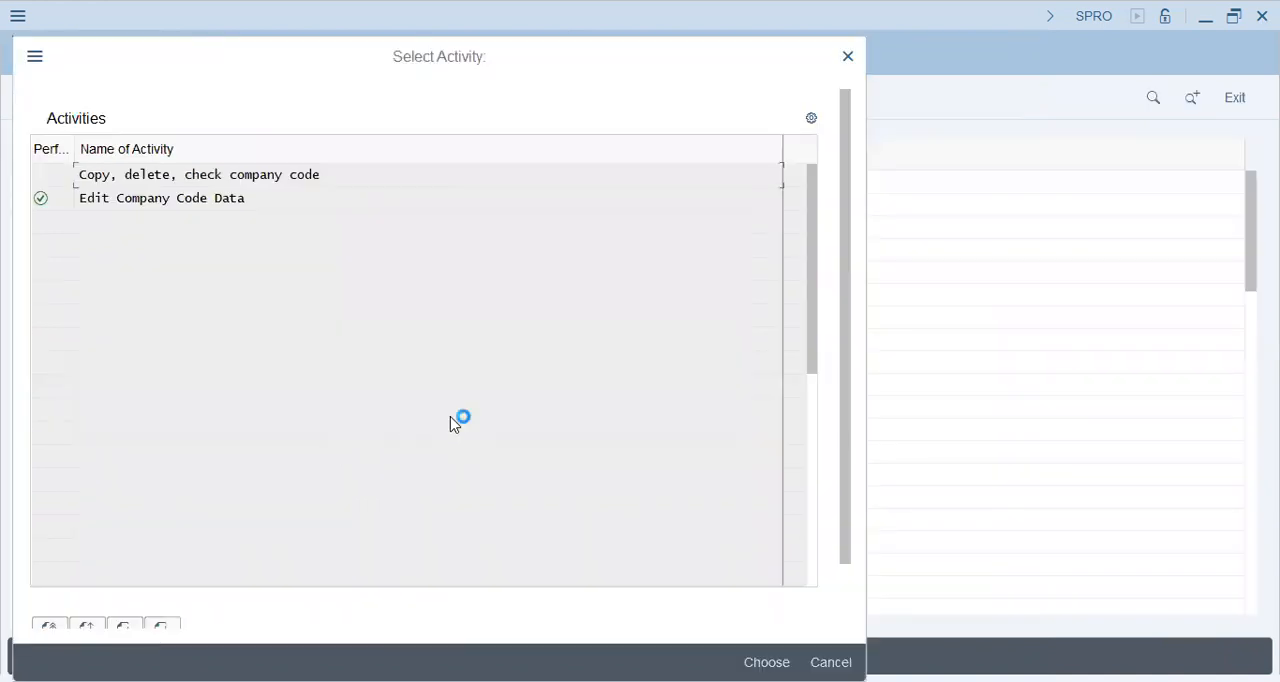
key("Escape")
left_click(98, 364)
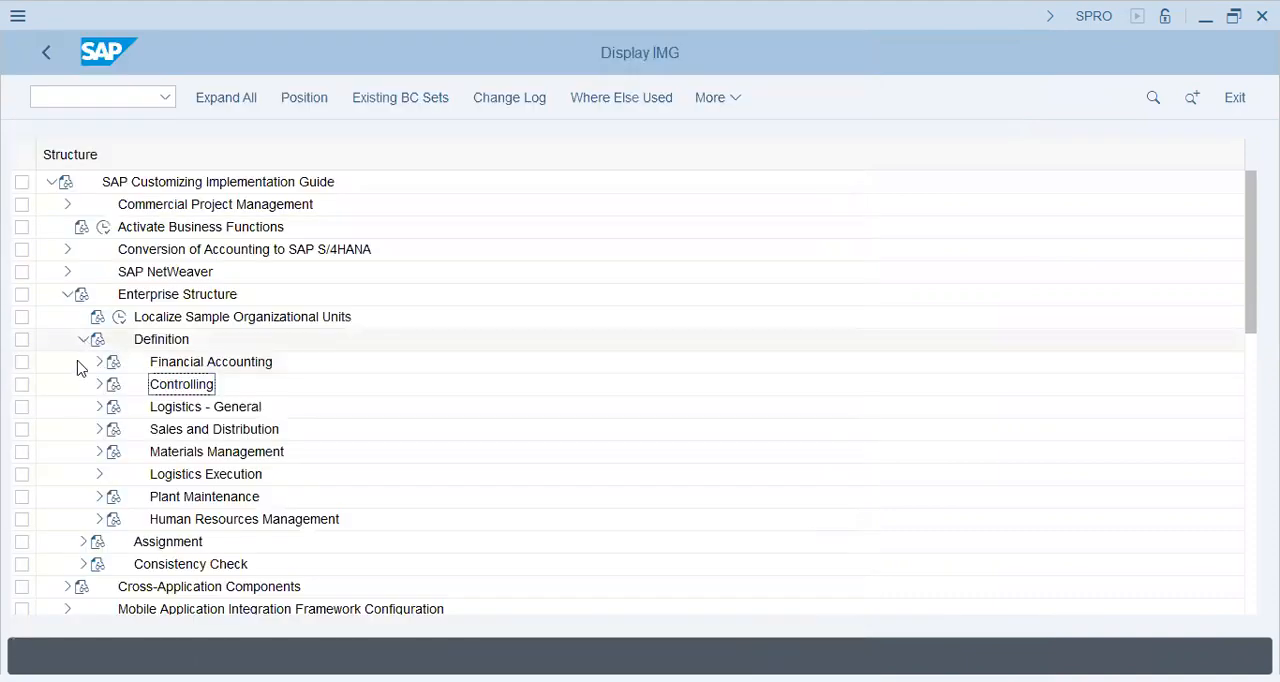
left_click(85, 342)
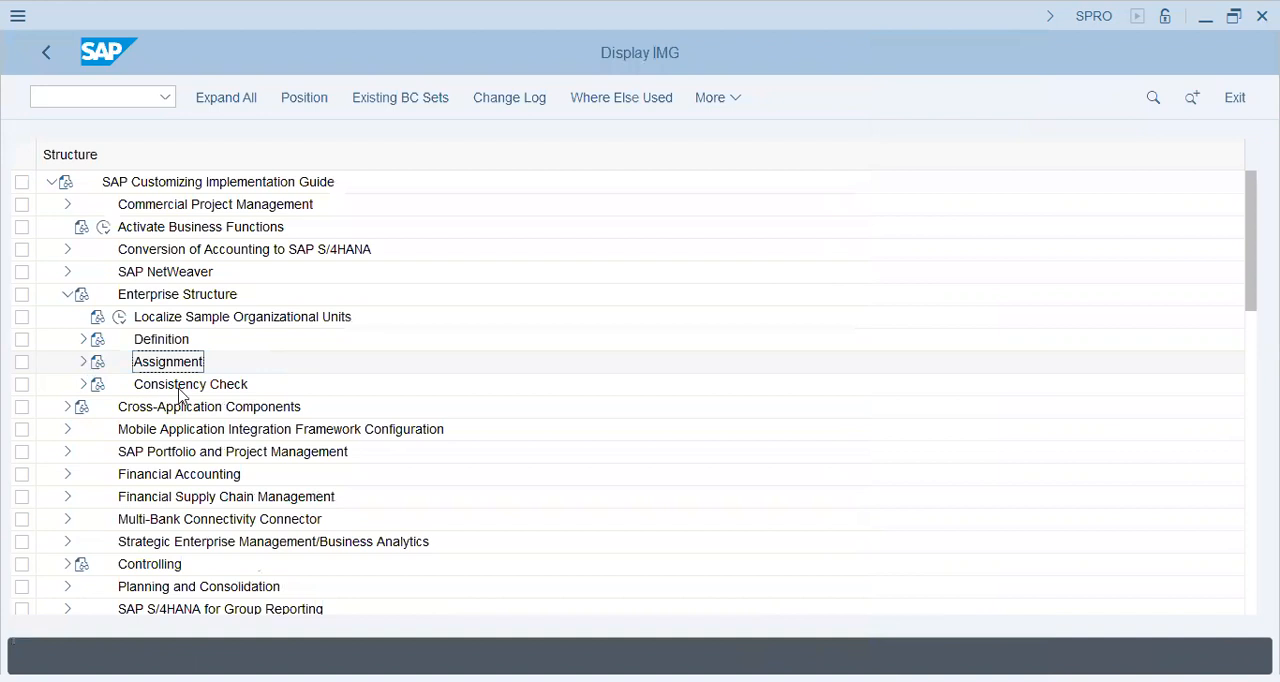
left_click(83, 361)
left_click(98, 385)
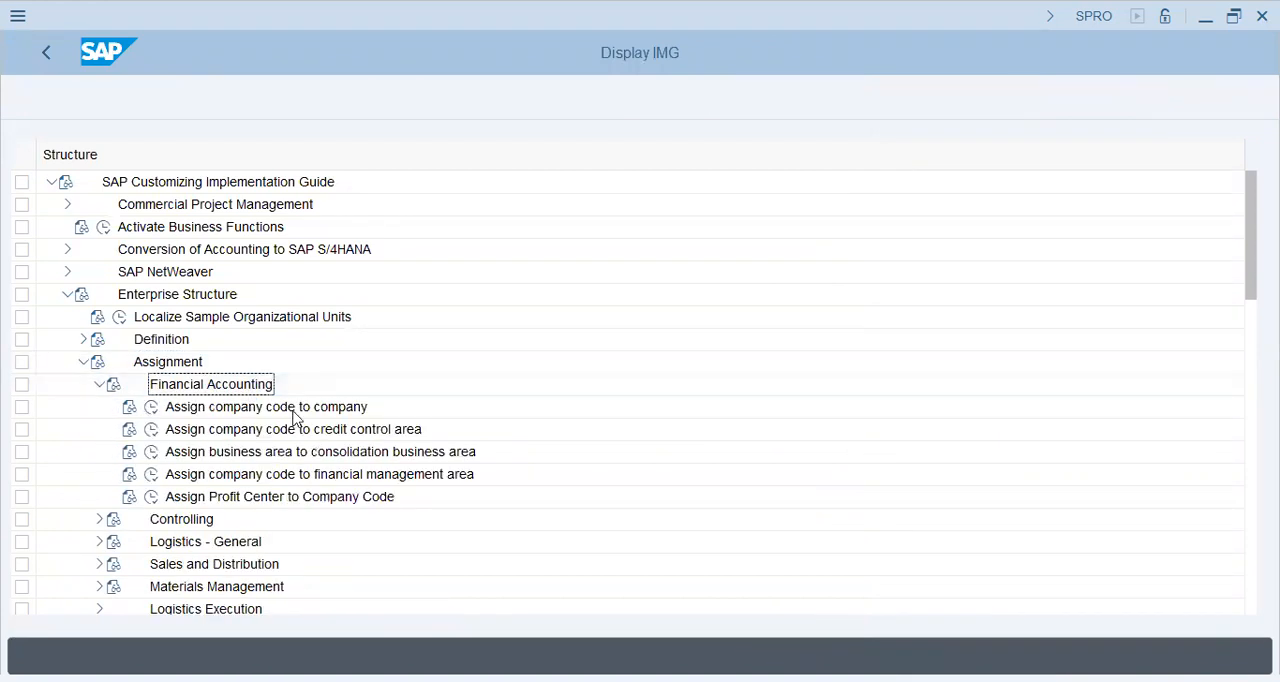
left_click(152, 407)
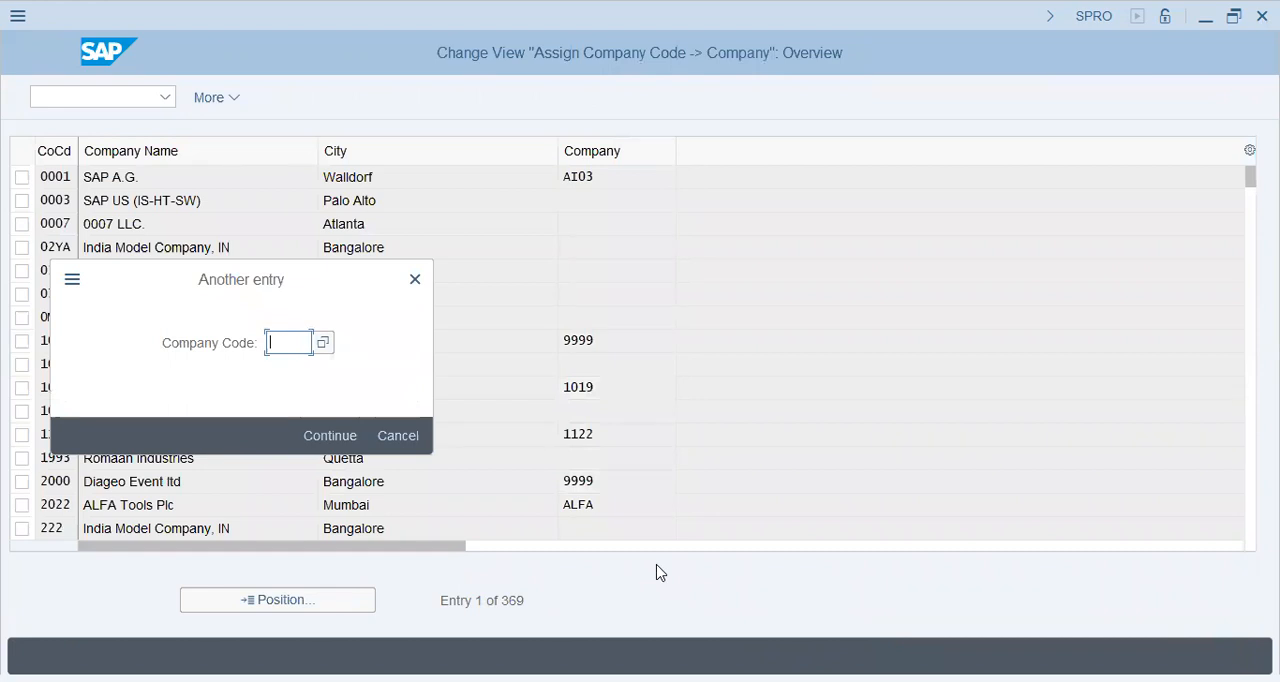
Step: Locate company code XIAT in the assignment table, assign it to company V34 and save the assignment
type("XIAT")
key("Return")
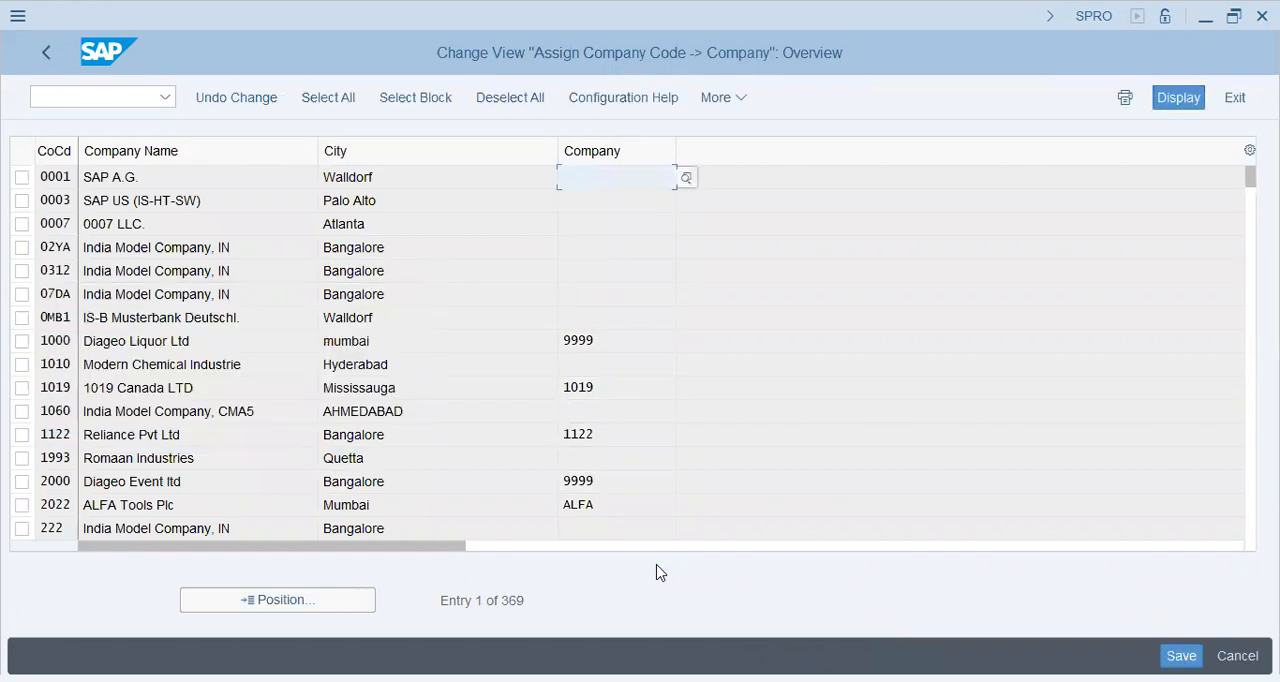
key("Down")
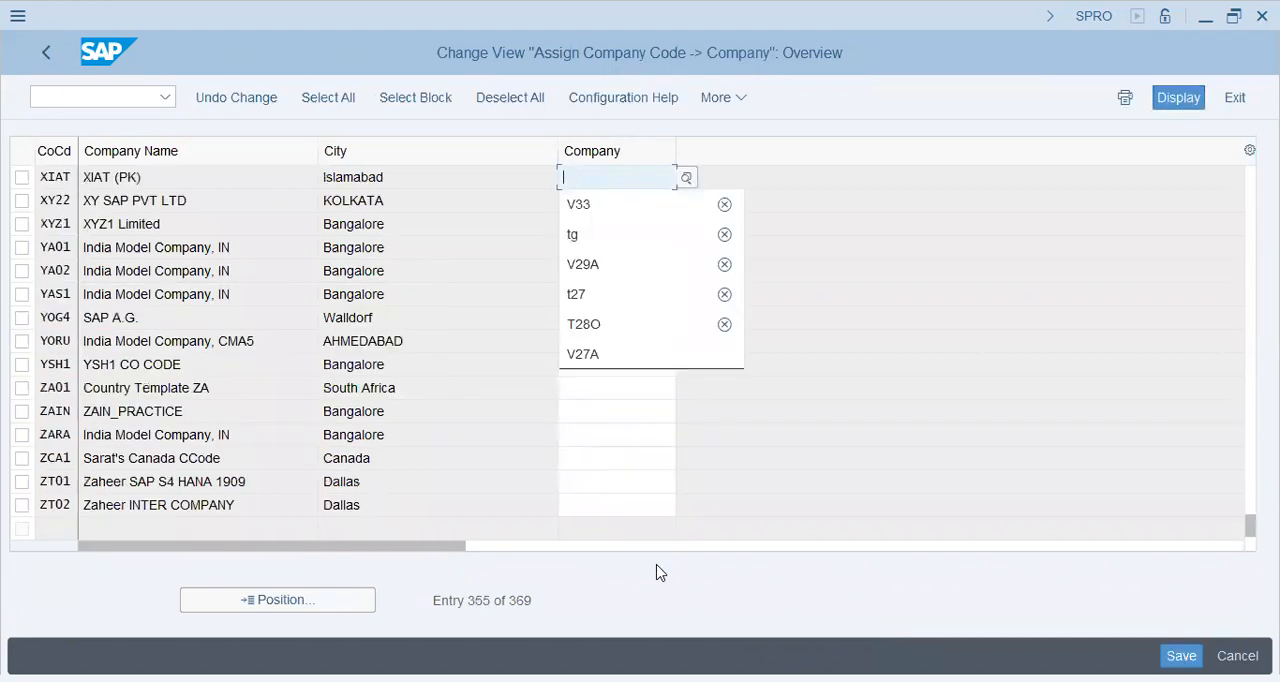
type("V35")
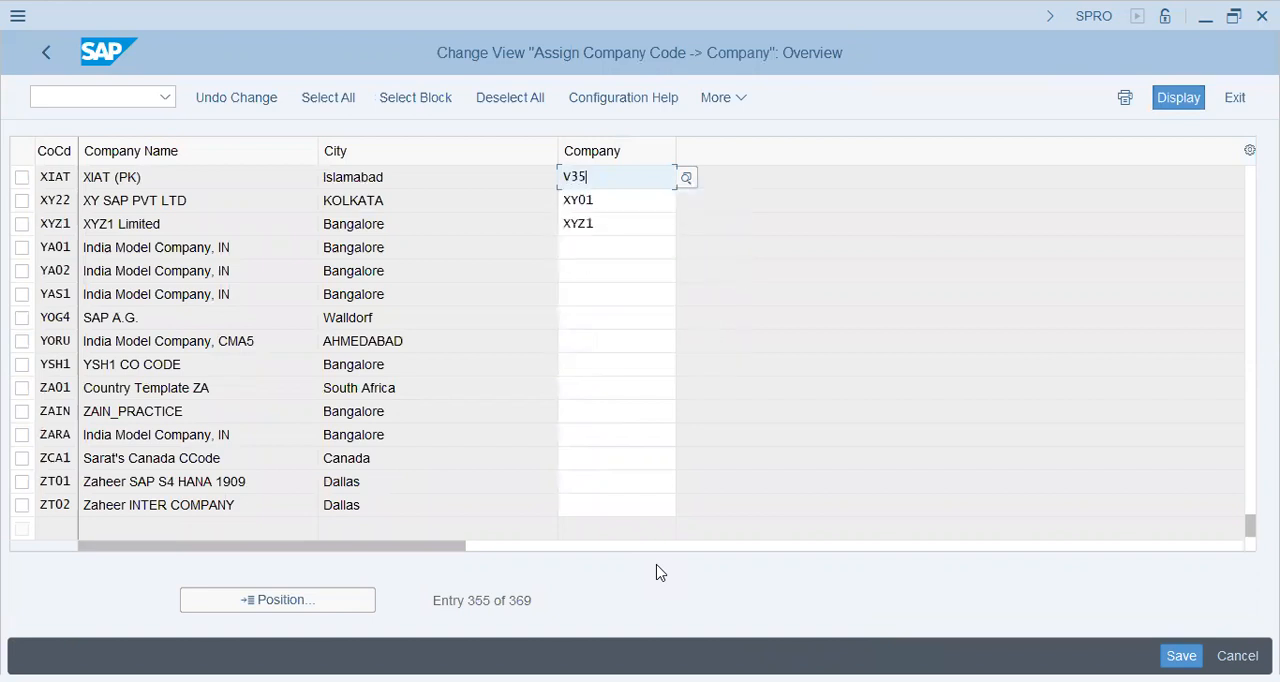
key("BackSpace")
type("4")
key("Return")
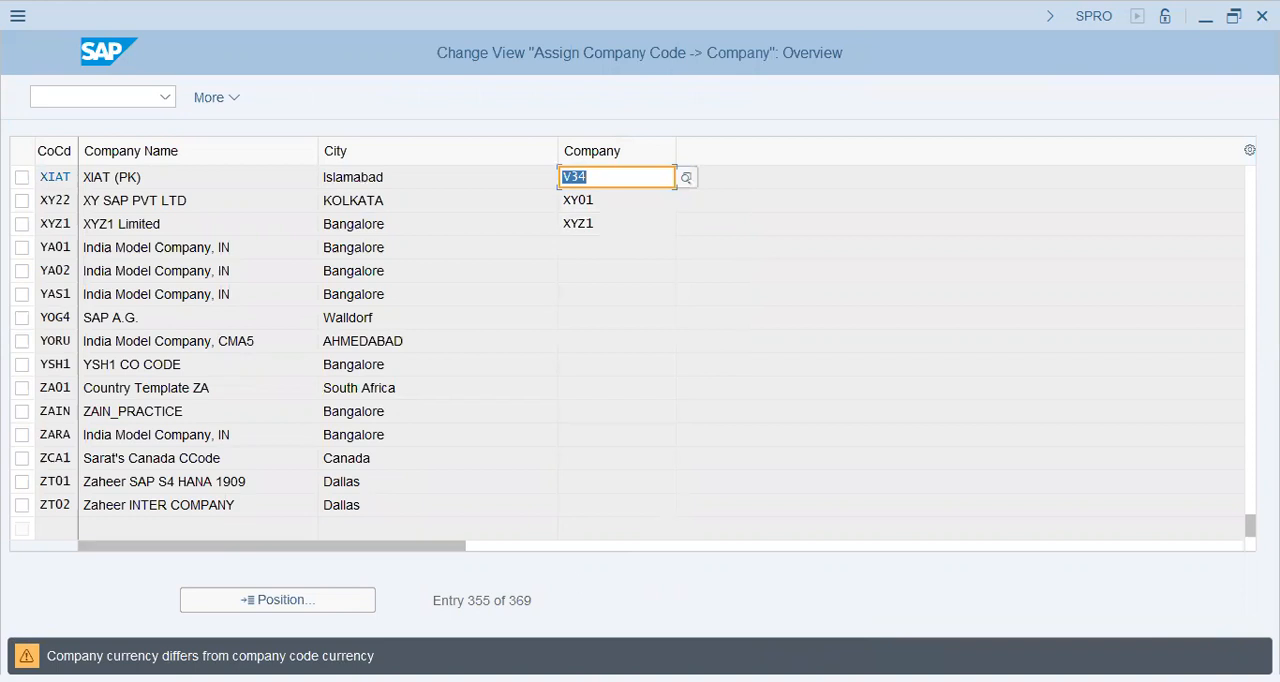
key("Return")
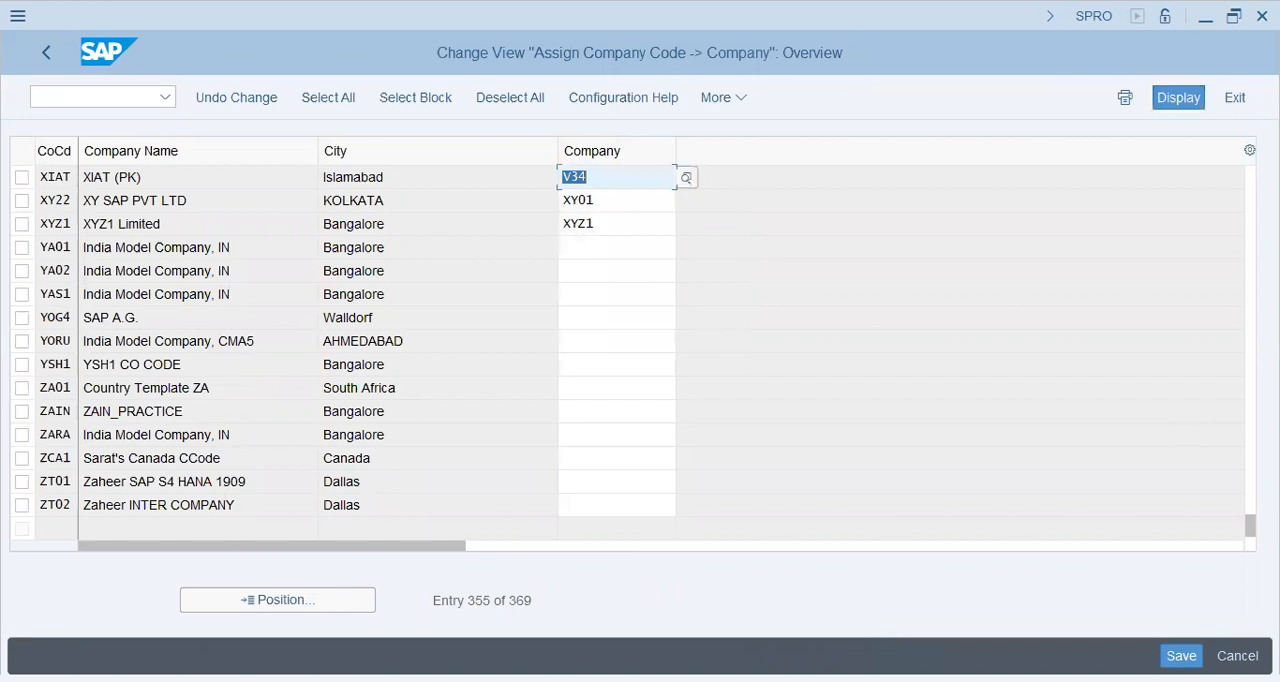
key("ctrl+s")
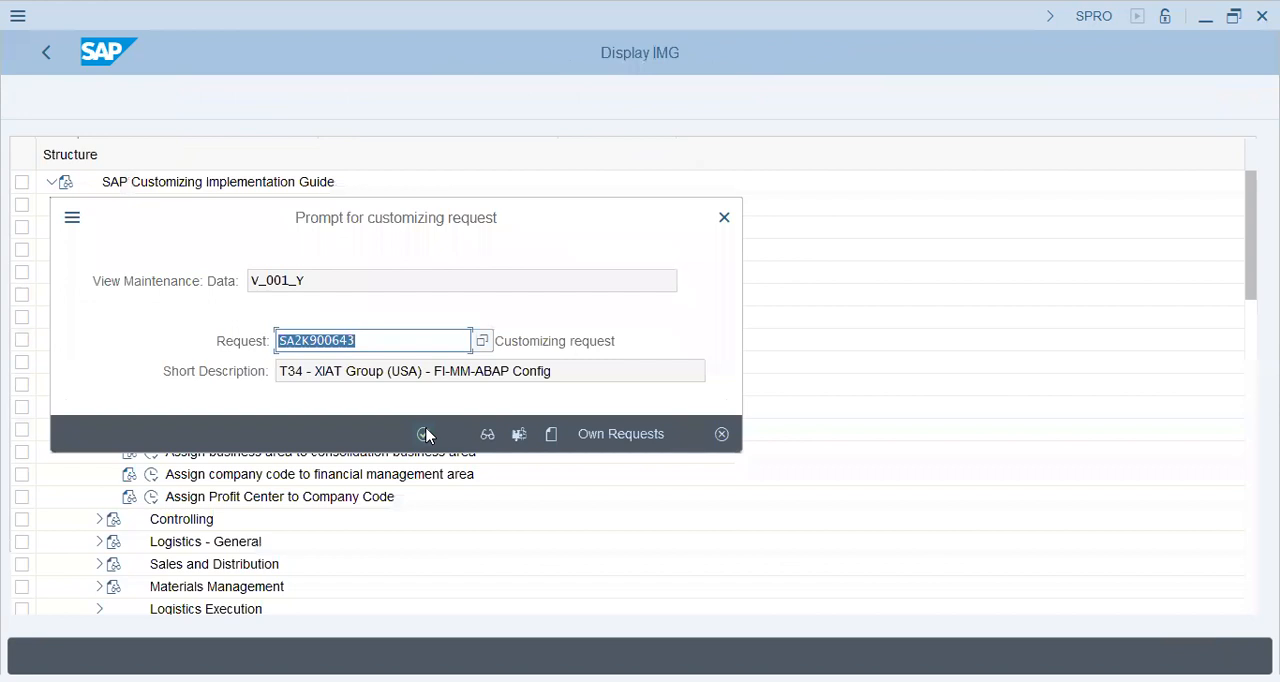
left_click(425, 434)
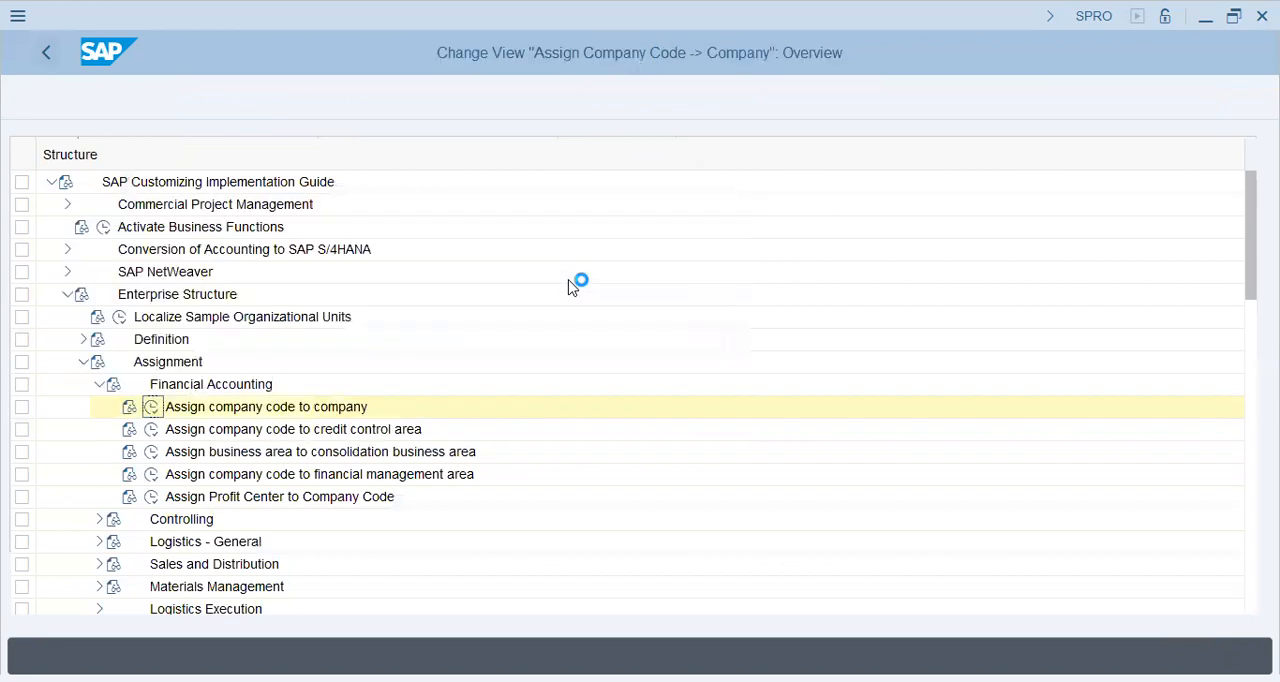
Step: Open the Define Segment activity under Enterprise Structure, Definition, Financial Accounting
left_click(83, 339)
left_click(233, 364)
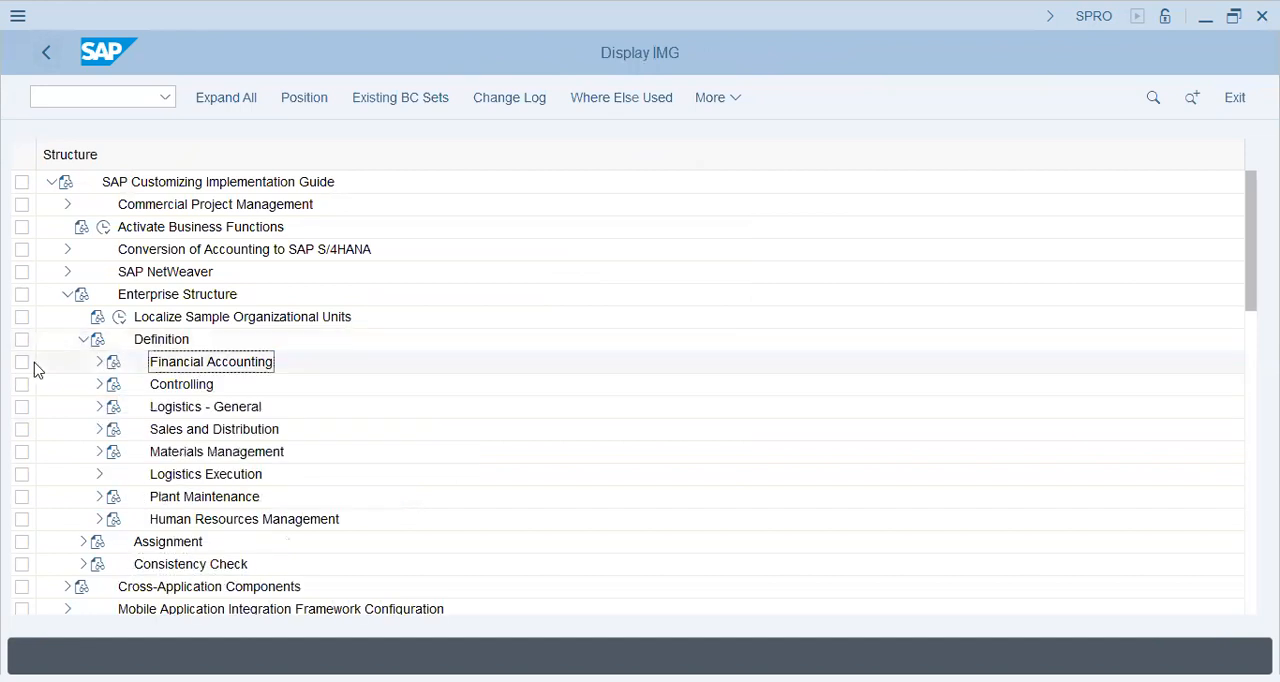
left_click(100, 362)
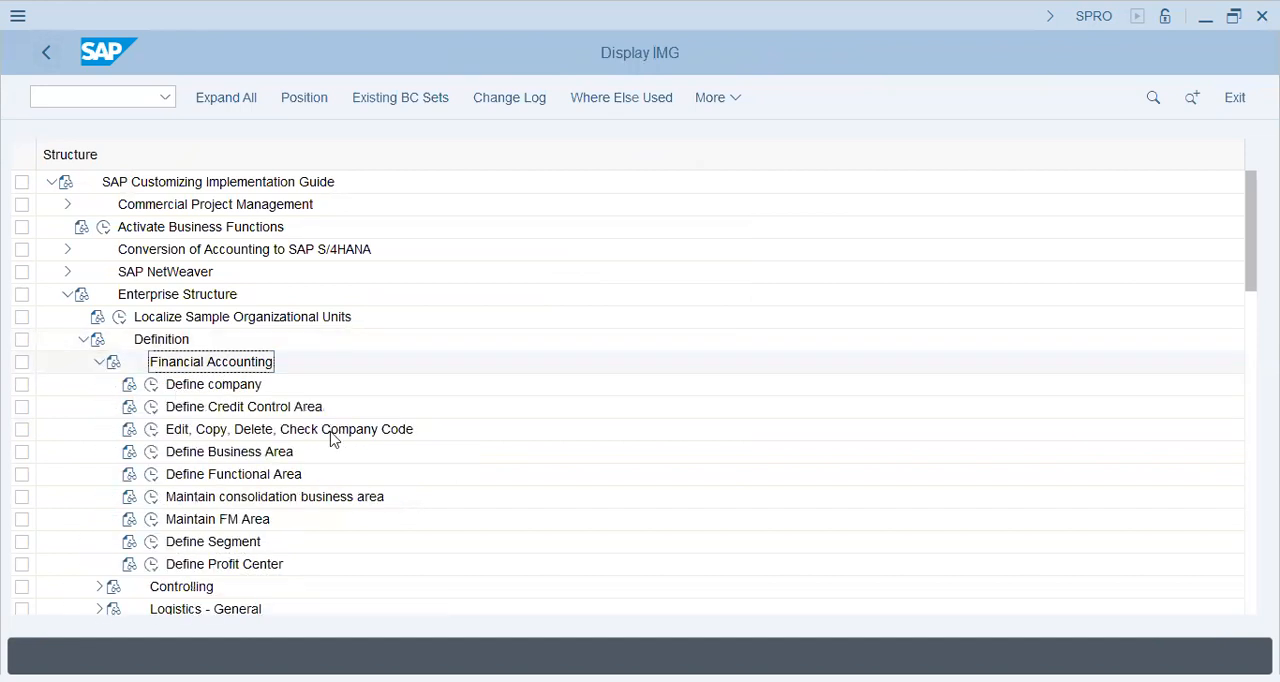
left_click(378, 430)
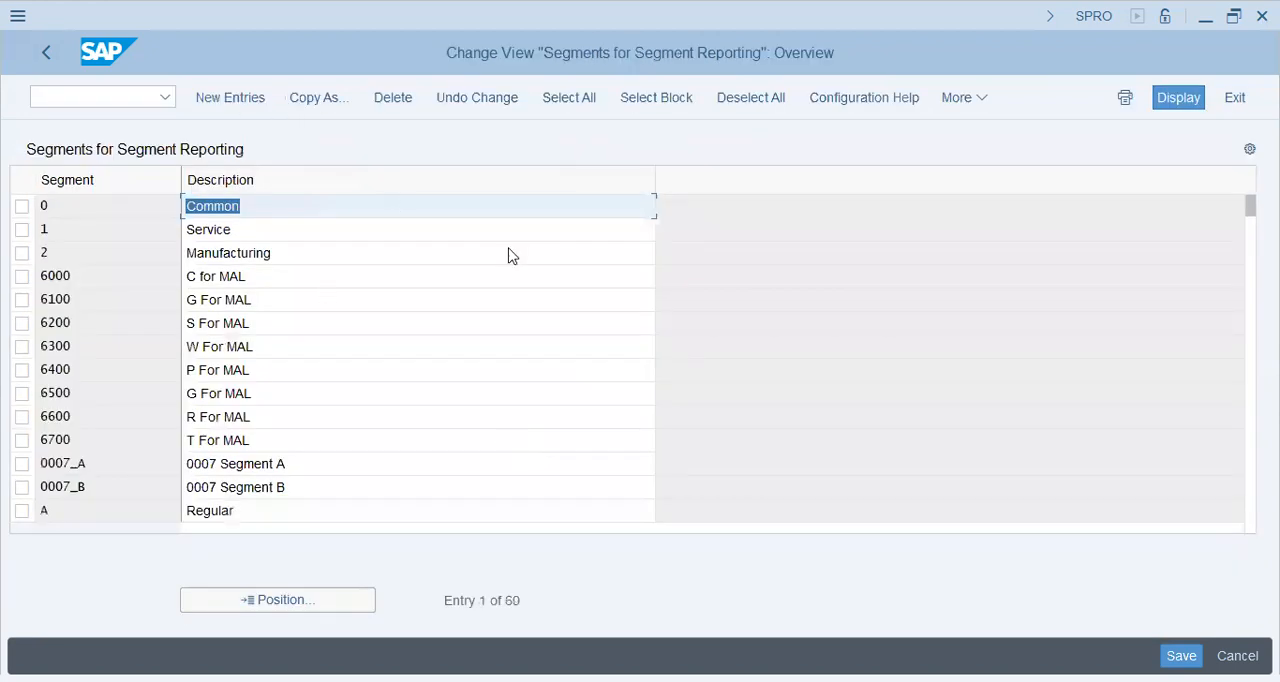
Step: Examine the existing segments for segment reporting and how their keys and descriptions are set up
key("F5")
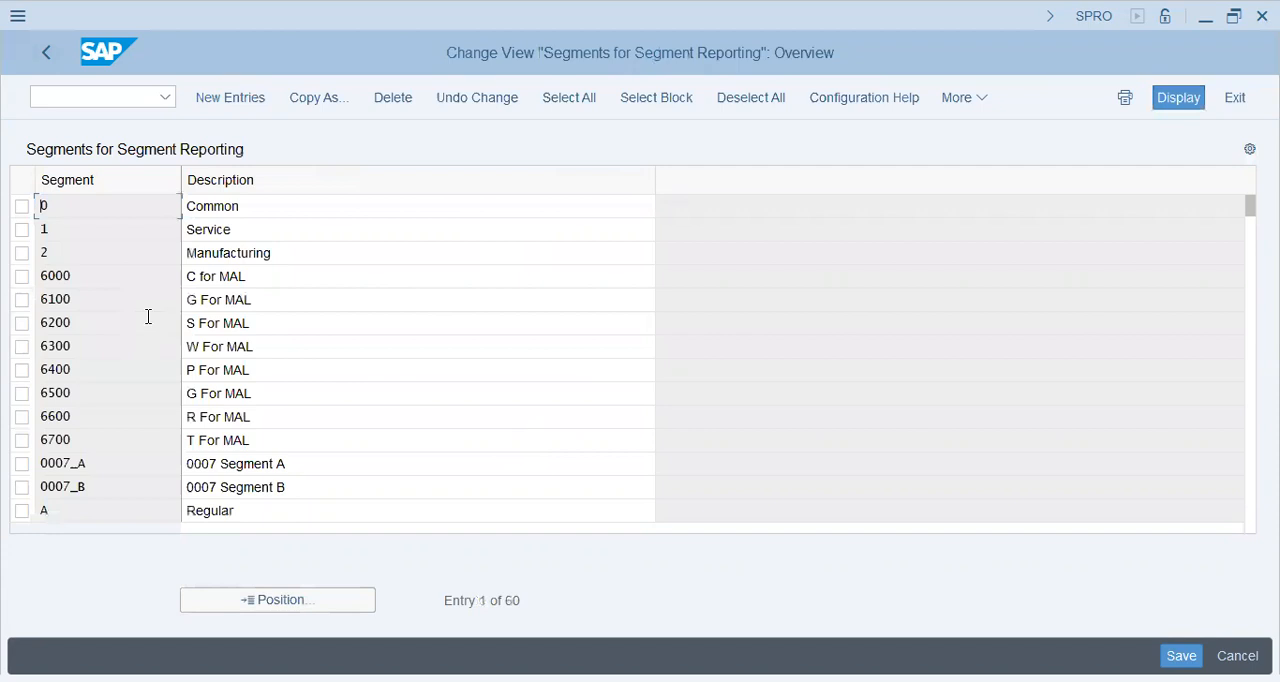
scroll(148, 320, "down", 1)
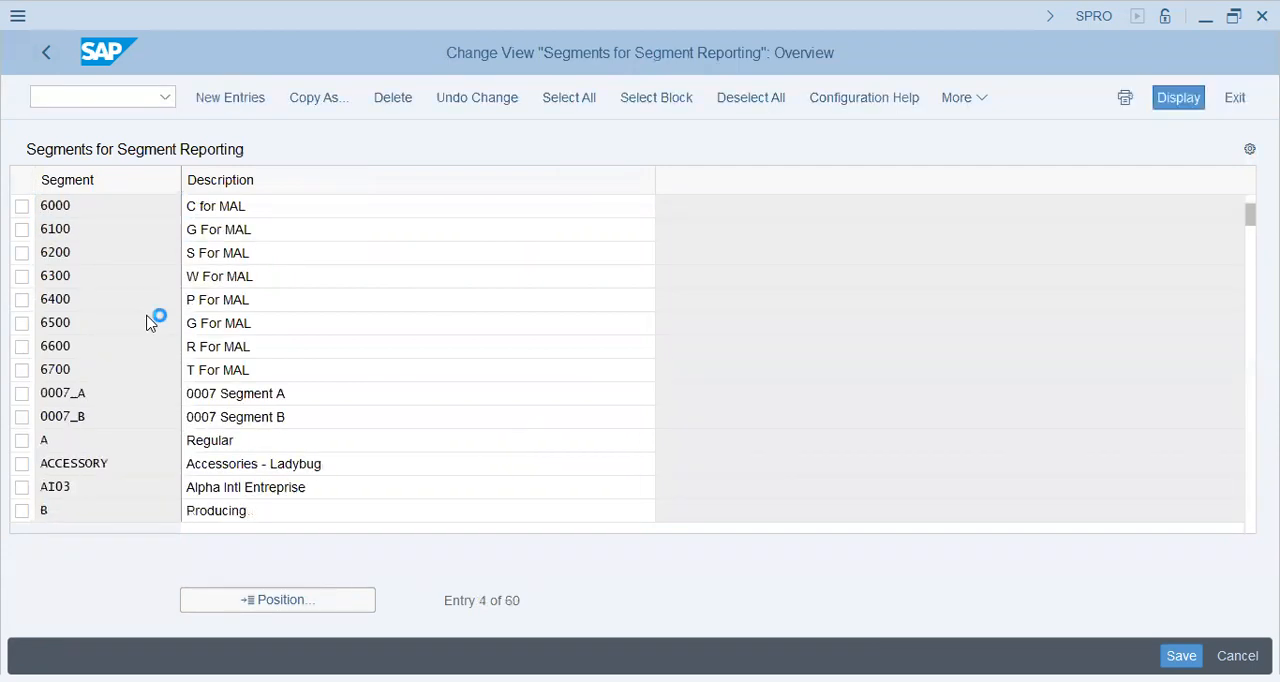
scroll(251, 455, "down", 2)
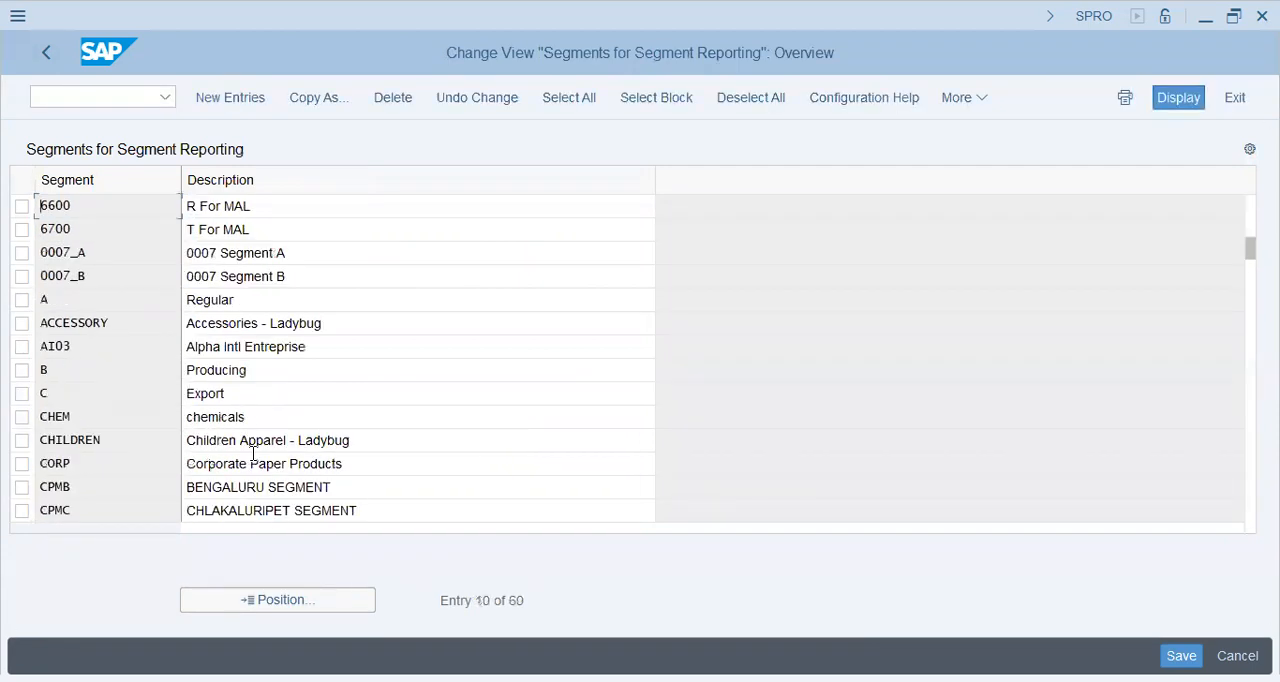
left_click(251, 458)
left_click_drag(263, 439, 277, 468)
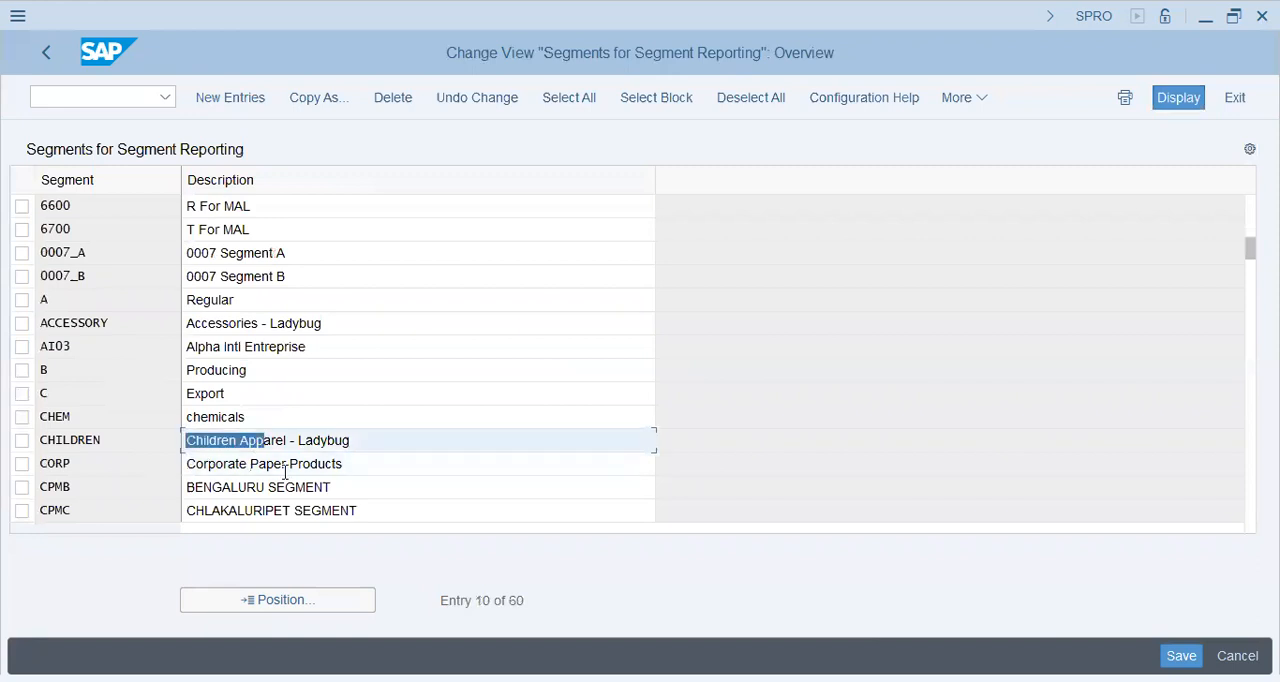
left_click(285, 469)
left_click(116, 472)
left_click_drag(377, 474, 163, 472)
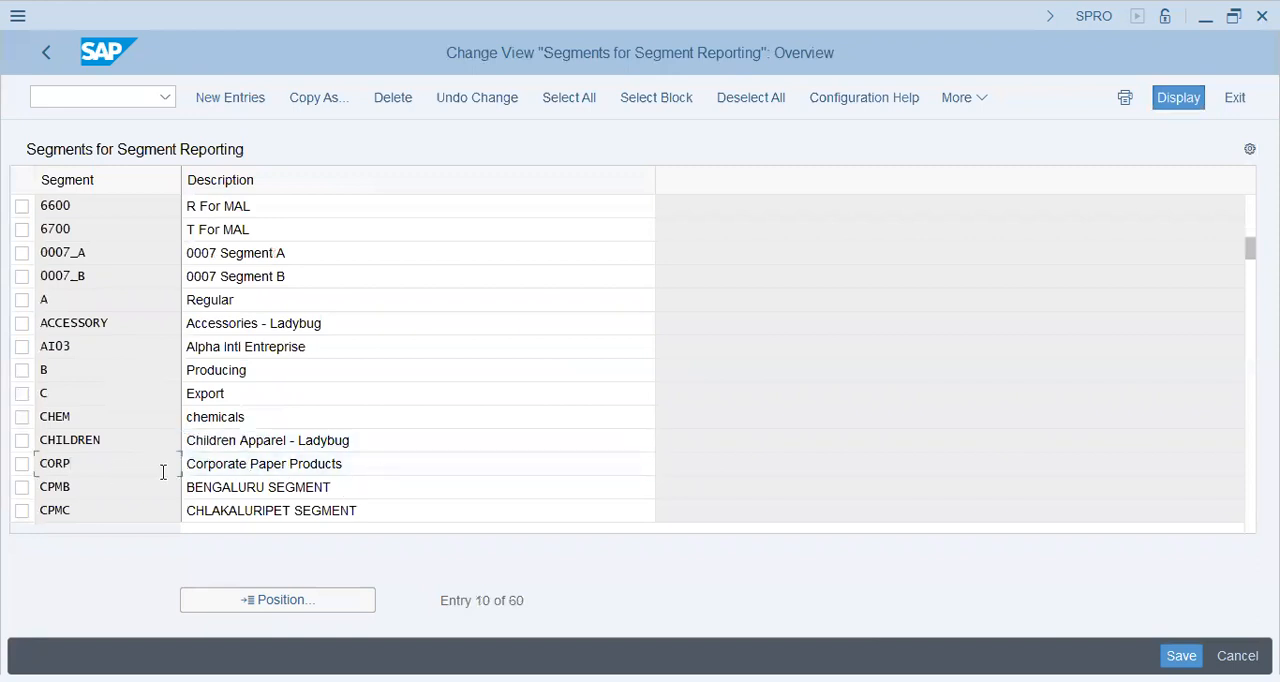
left_click(242, 318)
scroll(247, 380, "down", 1)
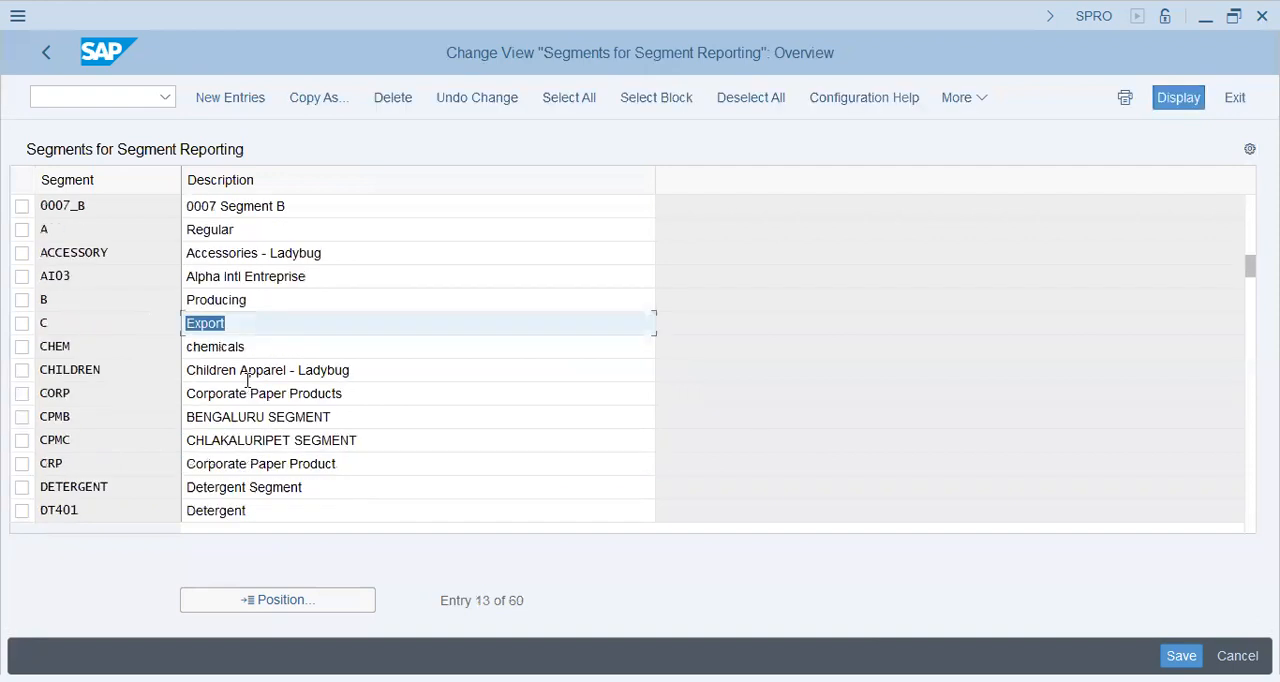
scroll(248, 379, "down", 1)
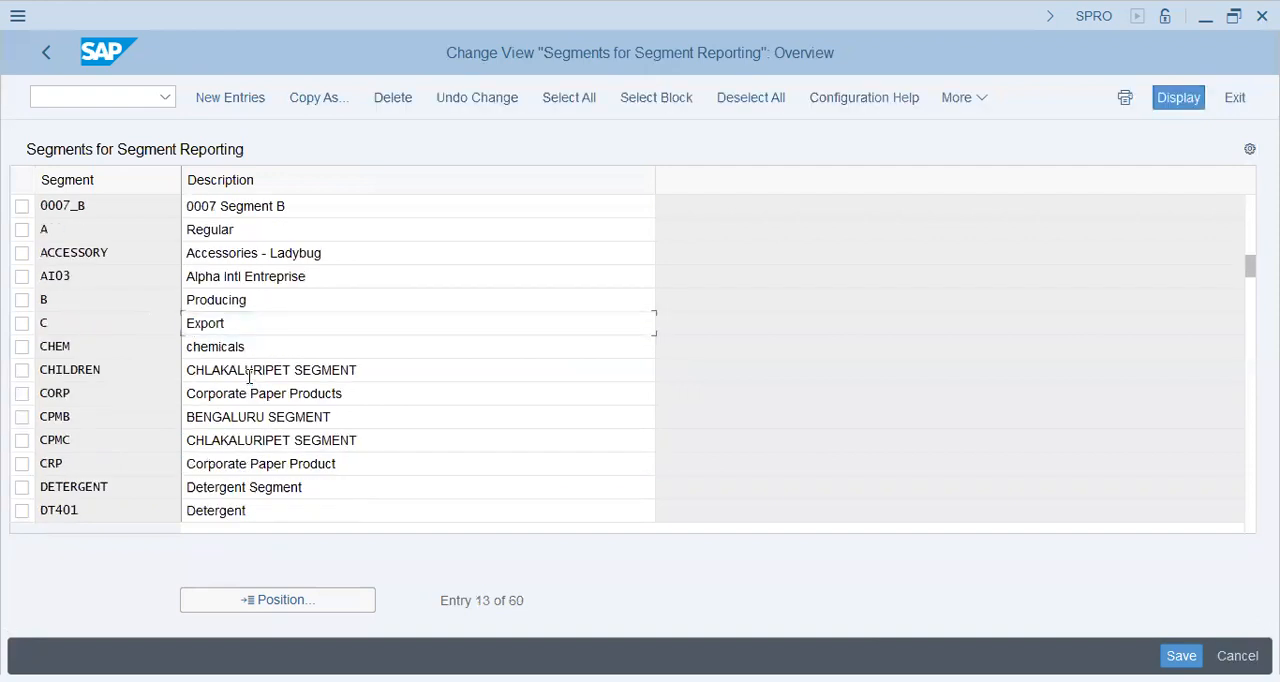
left_click(262, 347)
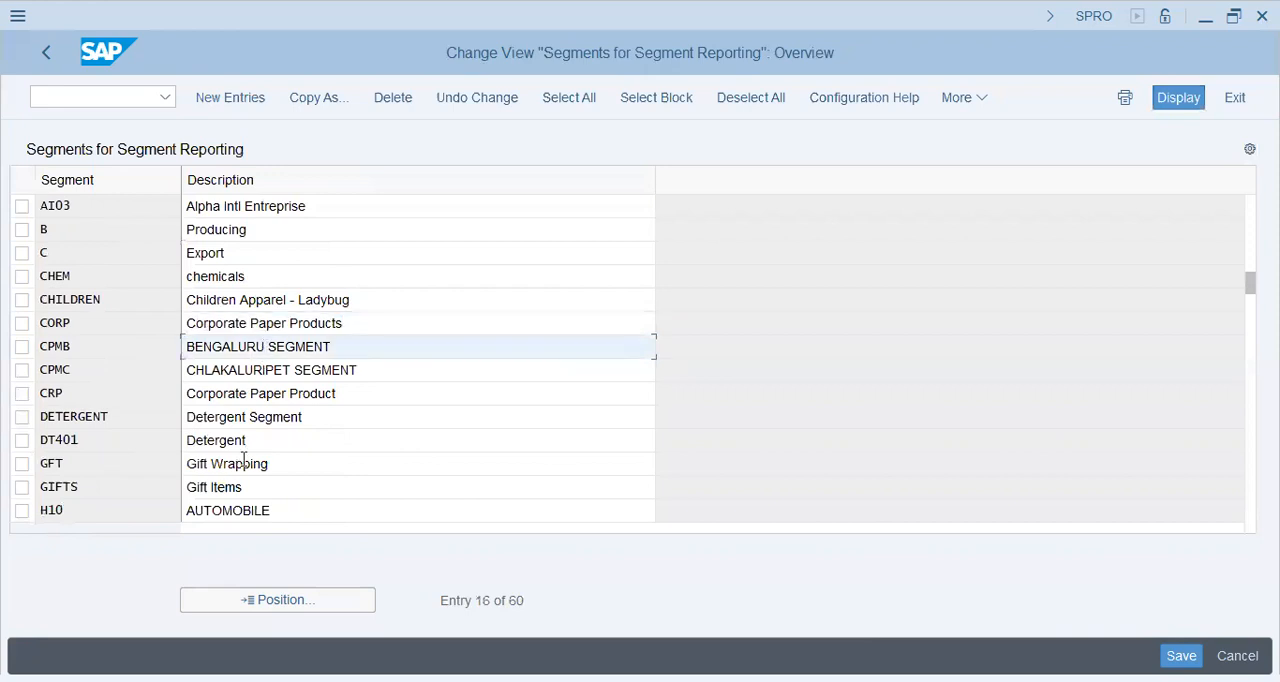
Step: Look through the remaining existing segments and open a blank list for new segment entries
left_click(256, 416)
left_click(250, 463)
left_click(242, 511)
scroll(356, 435, "down", 1)
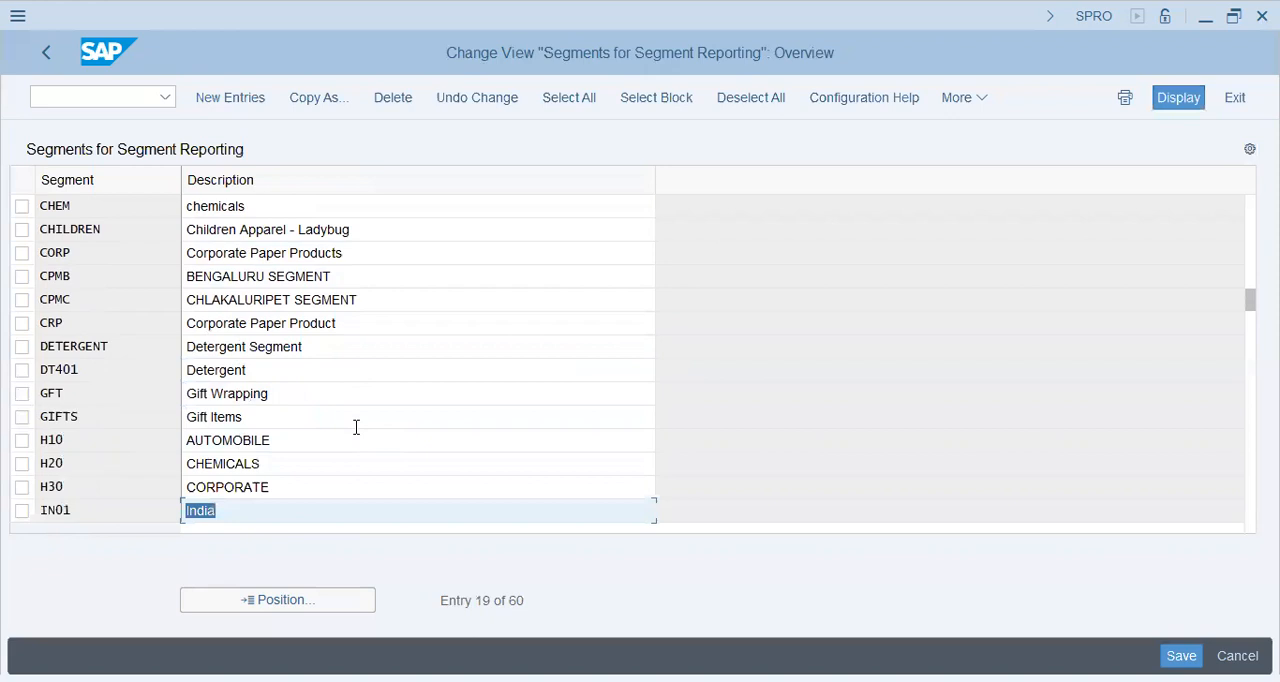
left_click(264, 101)
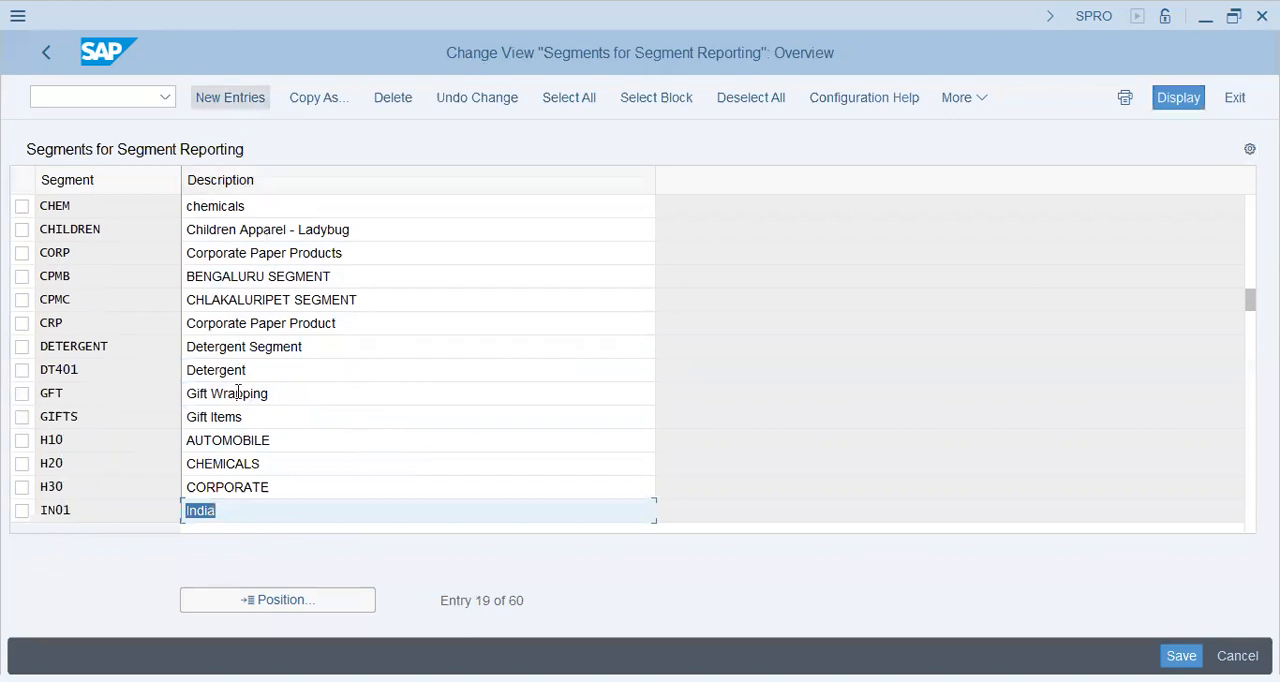
scroll(242, 436, "down", 1)
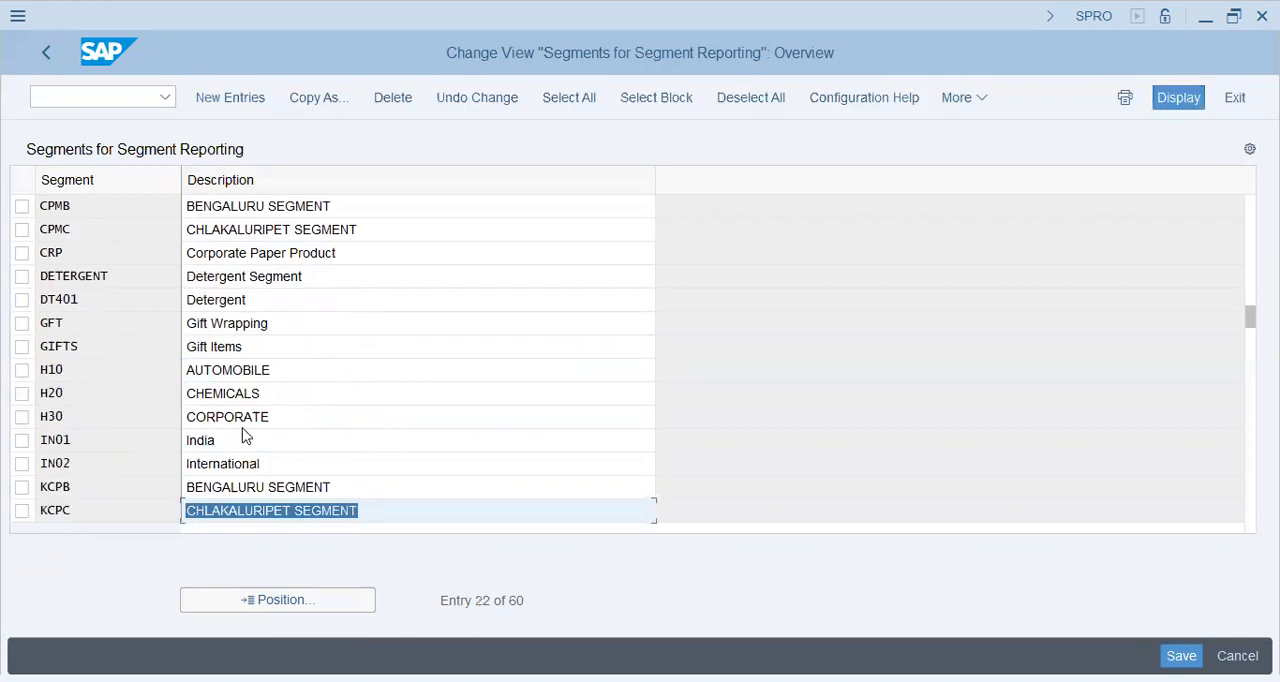
left_click(246, 98)
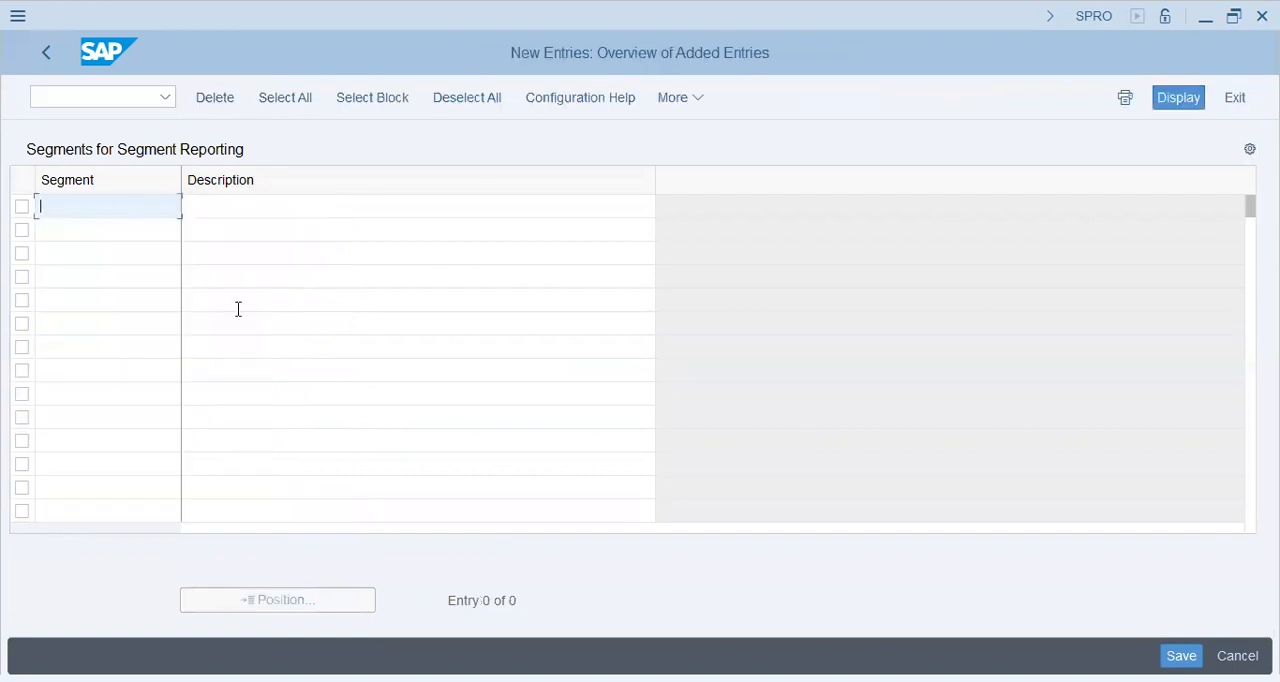
type("toys")
key("Tab")
type("to")
key("BackSpace")
key("BackSpace")
type("TOy")
key("BackSpace")
key("BackSpace")
type("opys")
key("BackSpace")
key("BackSpace")
key("BackSpace")
type("ys")
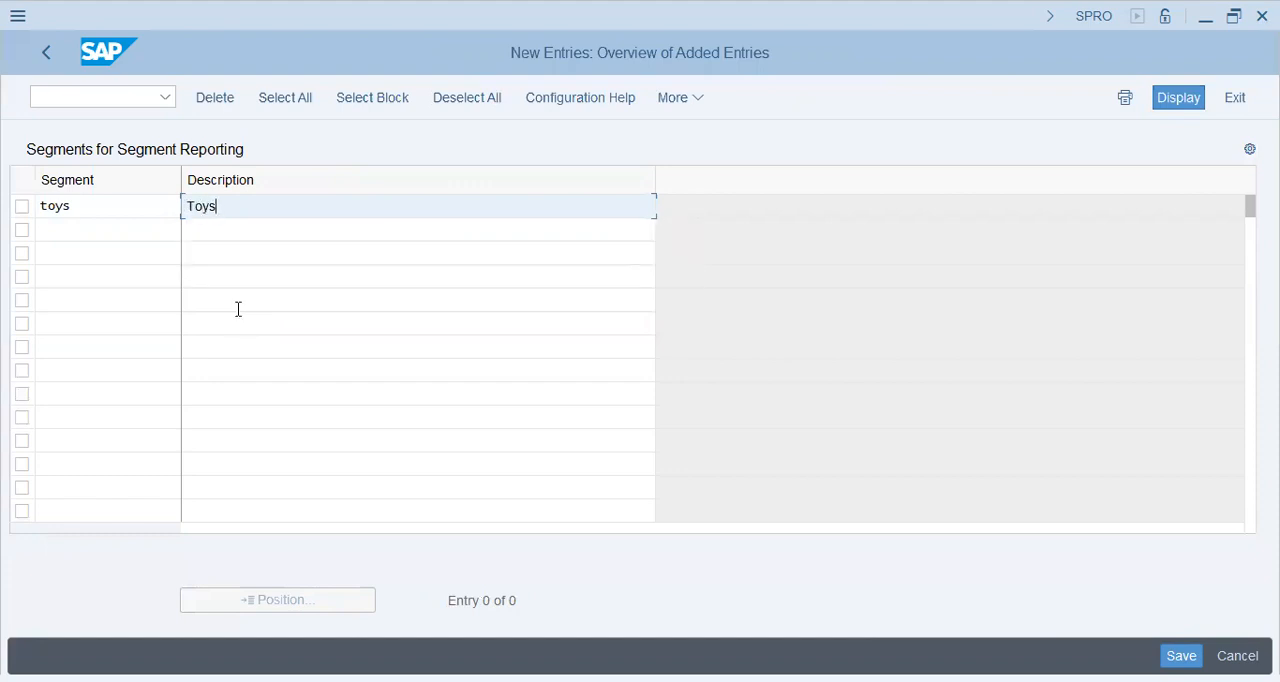
key("shift+Tab")
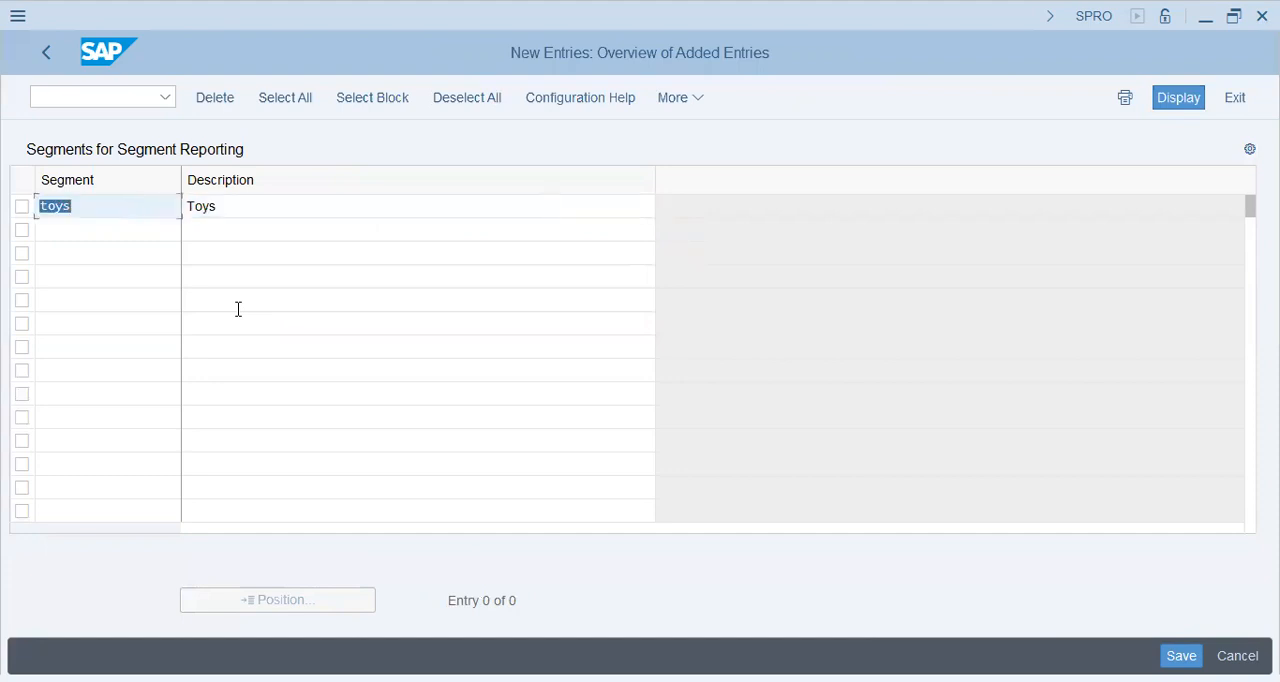
type("MECHANICAL")
key("Tab")
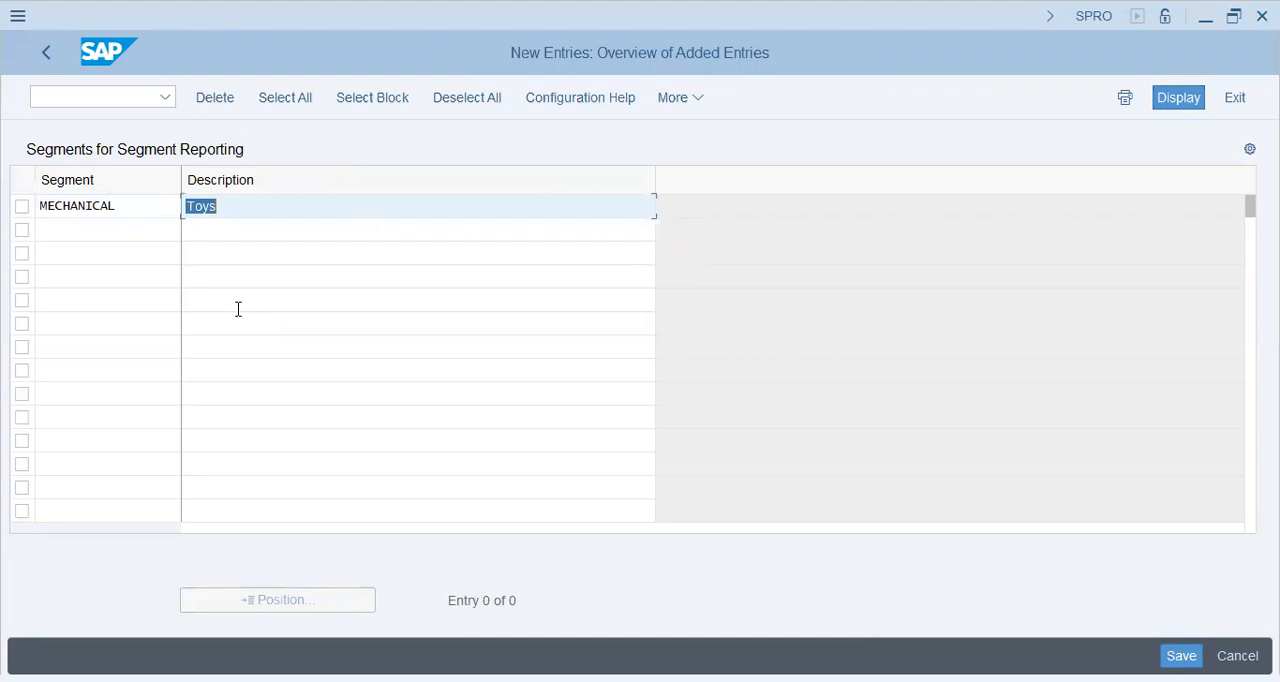
Step: Enter the first new segment with key MECHTOYS and description Mechanical Toys
key("shift+Tab")
type("MEC")
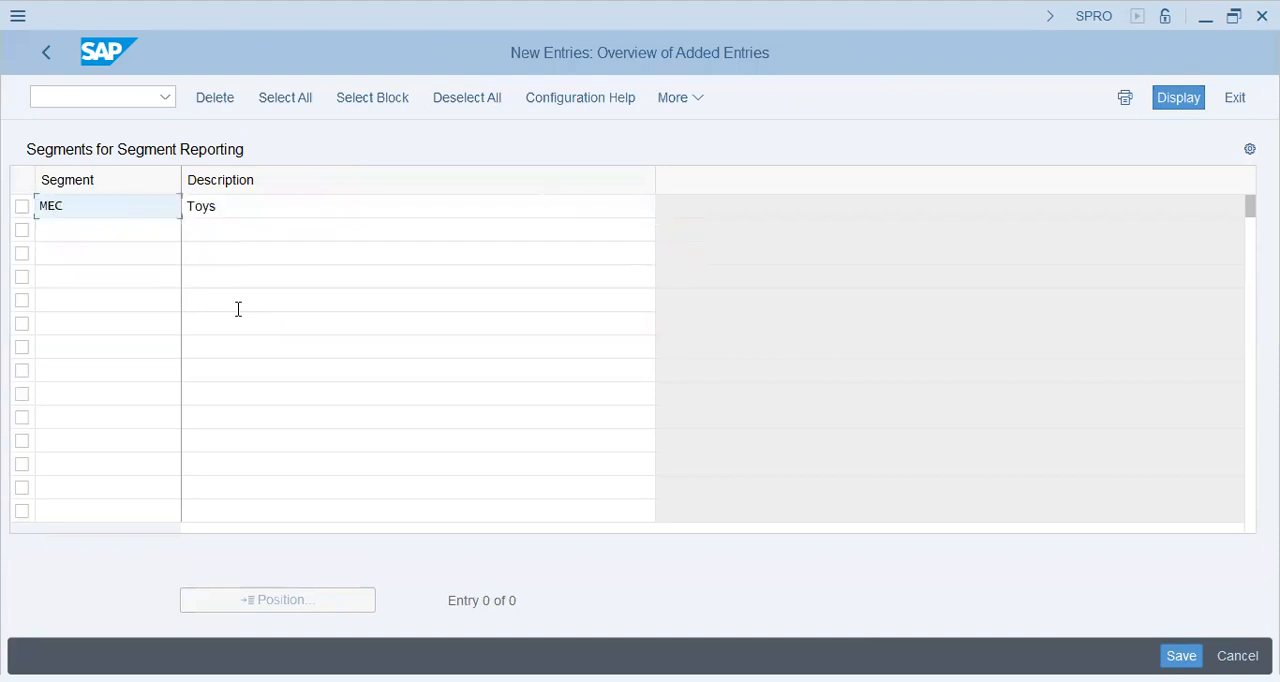
type("HTOYS")
key("Tab")
type("M")
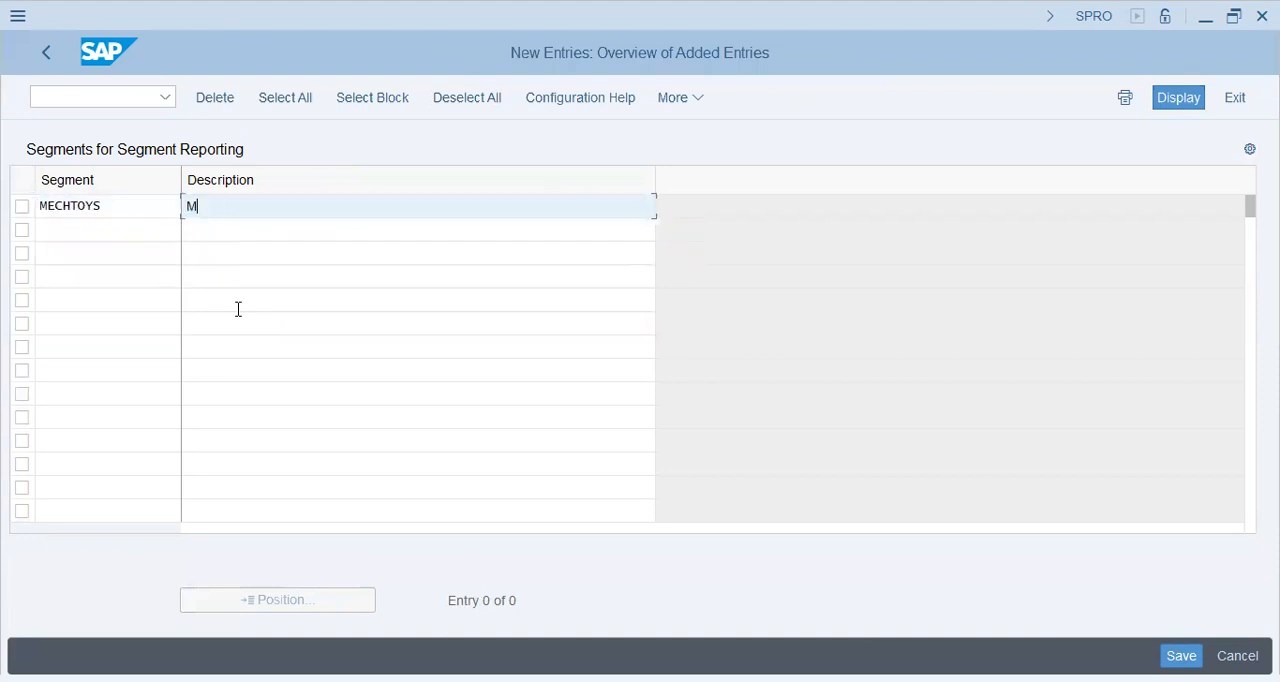
type("echanical Toys")
key("Tab")
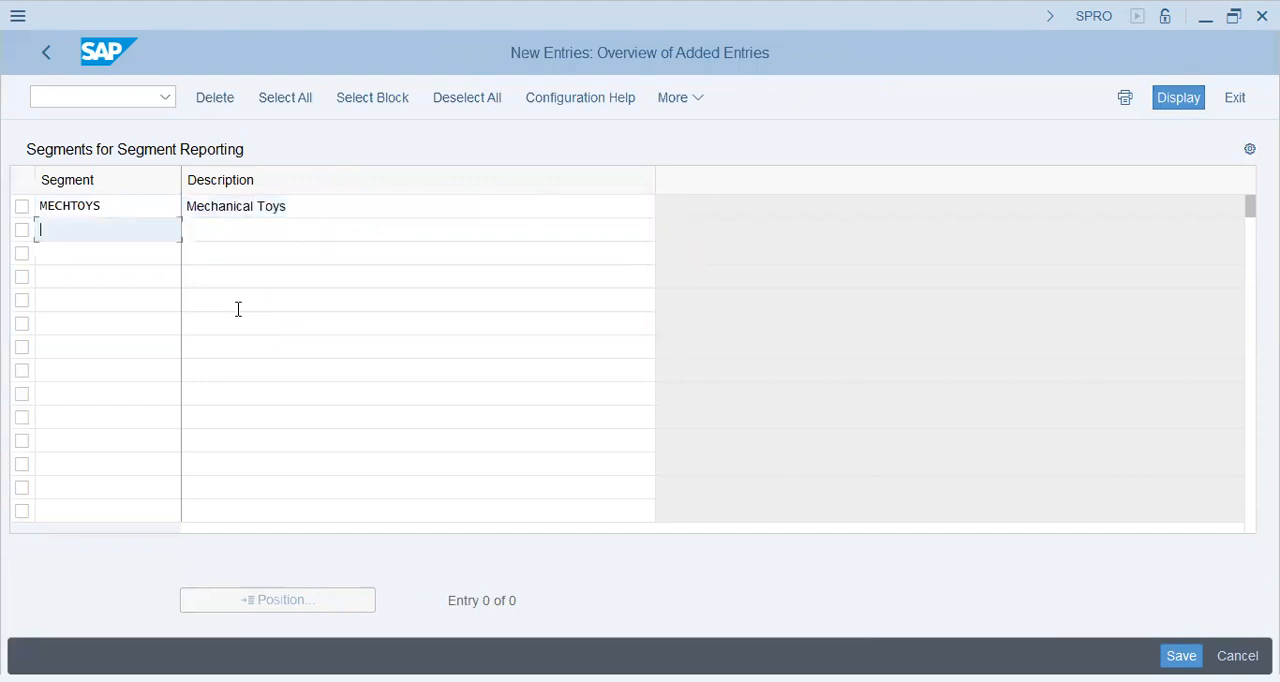
Step: Add a second segment with key LEGGO and description LEGGO Toys
type("LEGGO")
key("Tab")
type("LEGGO Toys")
key("Return")
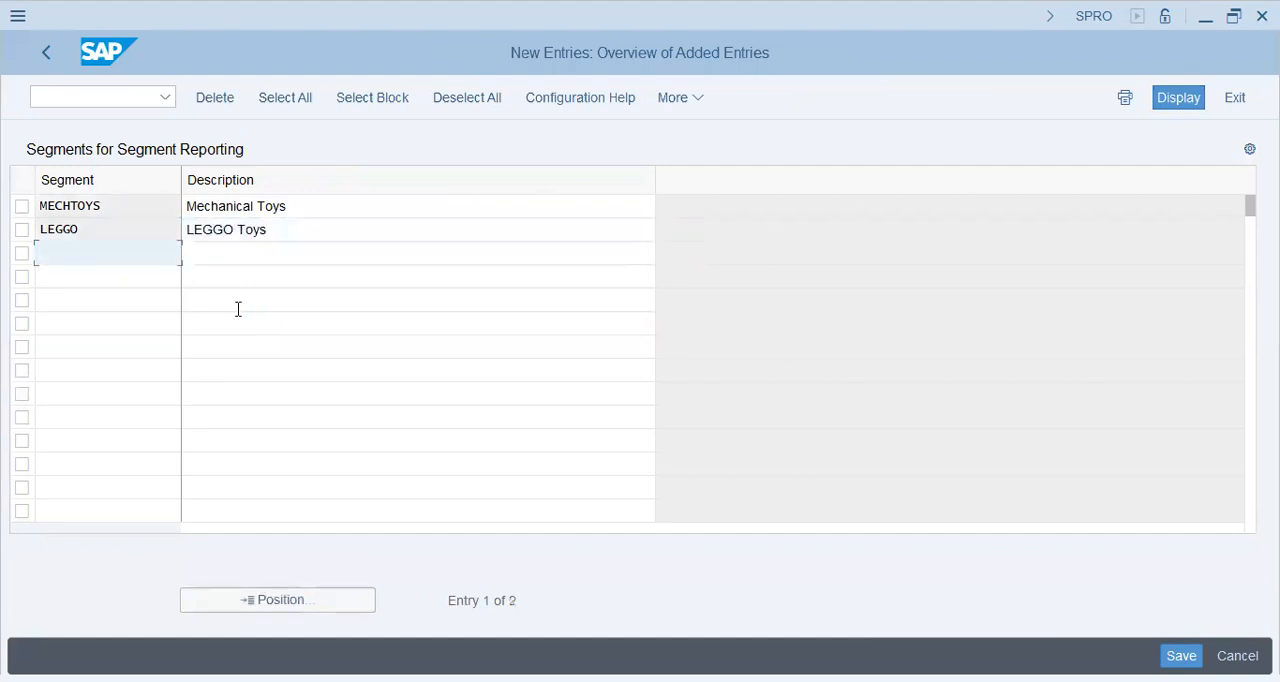
Step: Add segment BOOKS with description Book Reading and segment PUZZLES with description Puzzles
type("Books")
key("Tab")
type("Book")
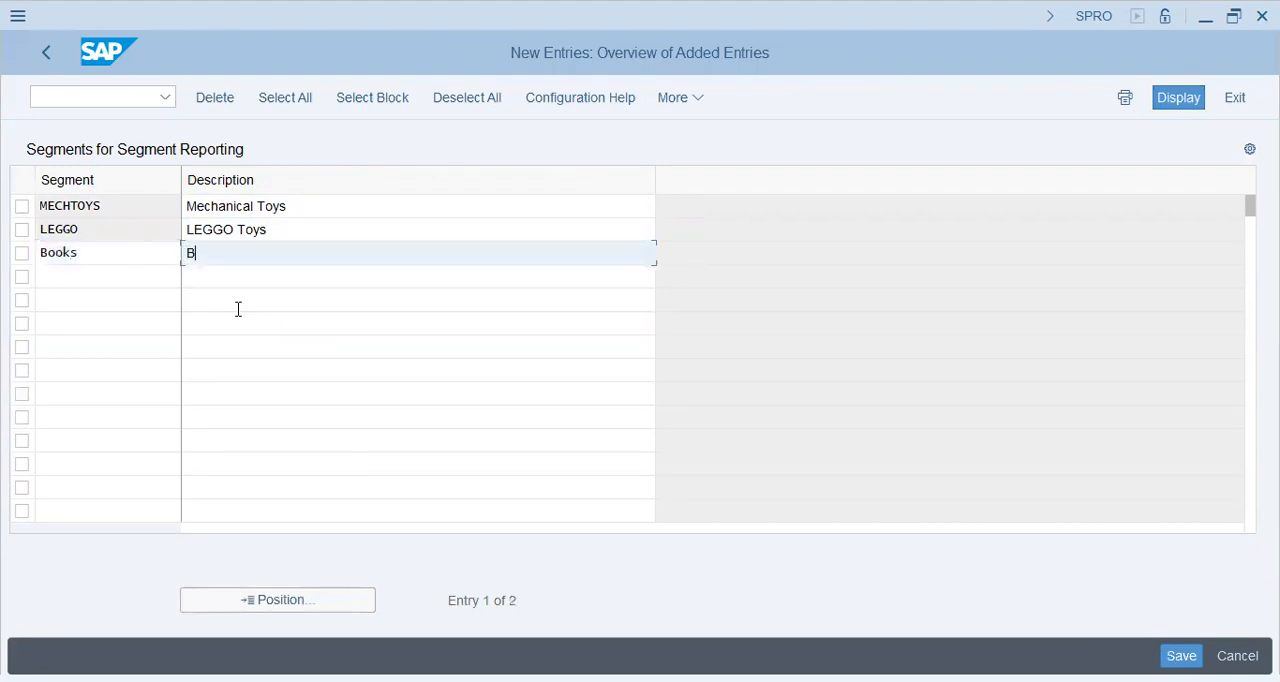
type(" Reading")
key("Return")
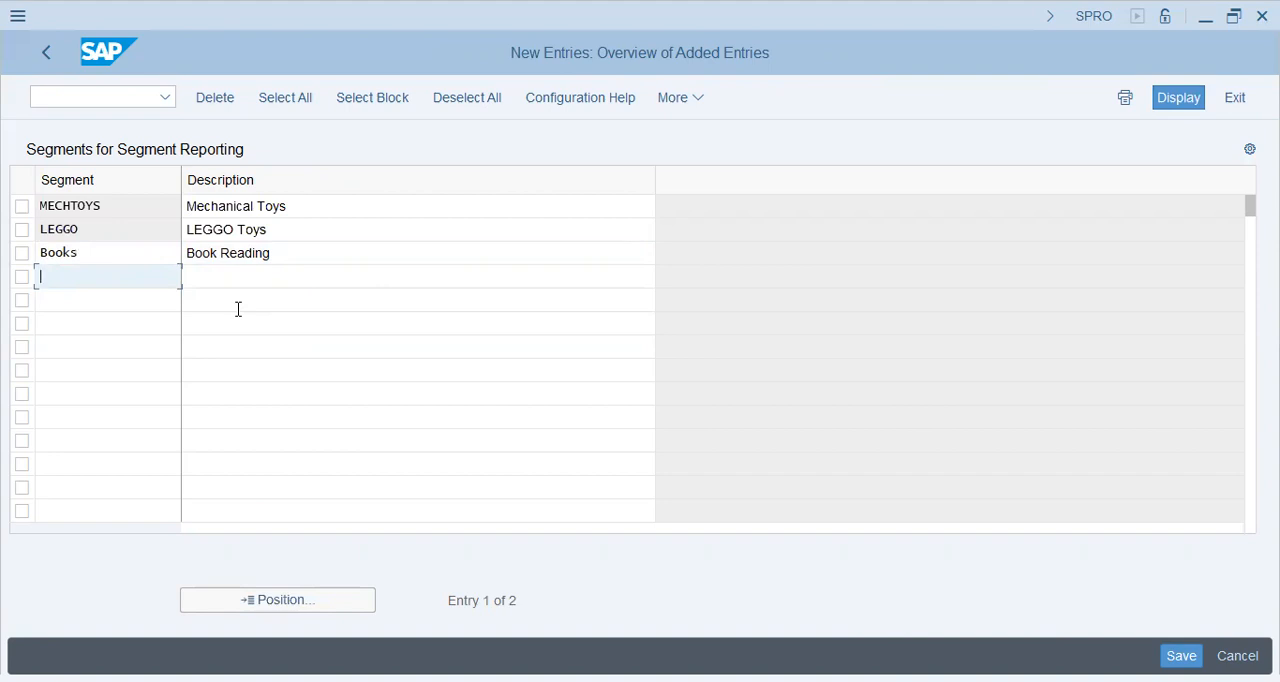
type("Puzzles")
key("Tab")
type("Puzzles")
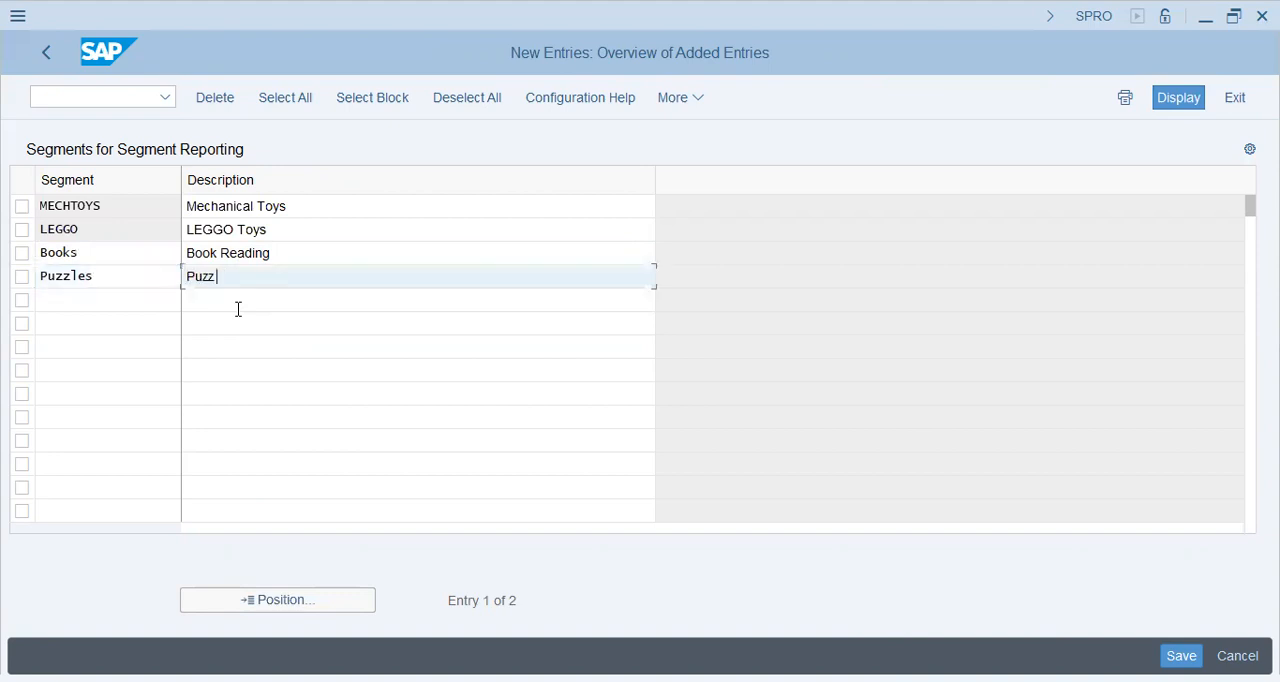
key("Return")
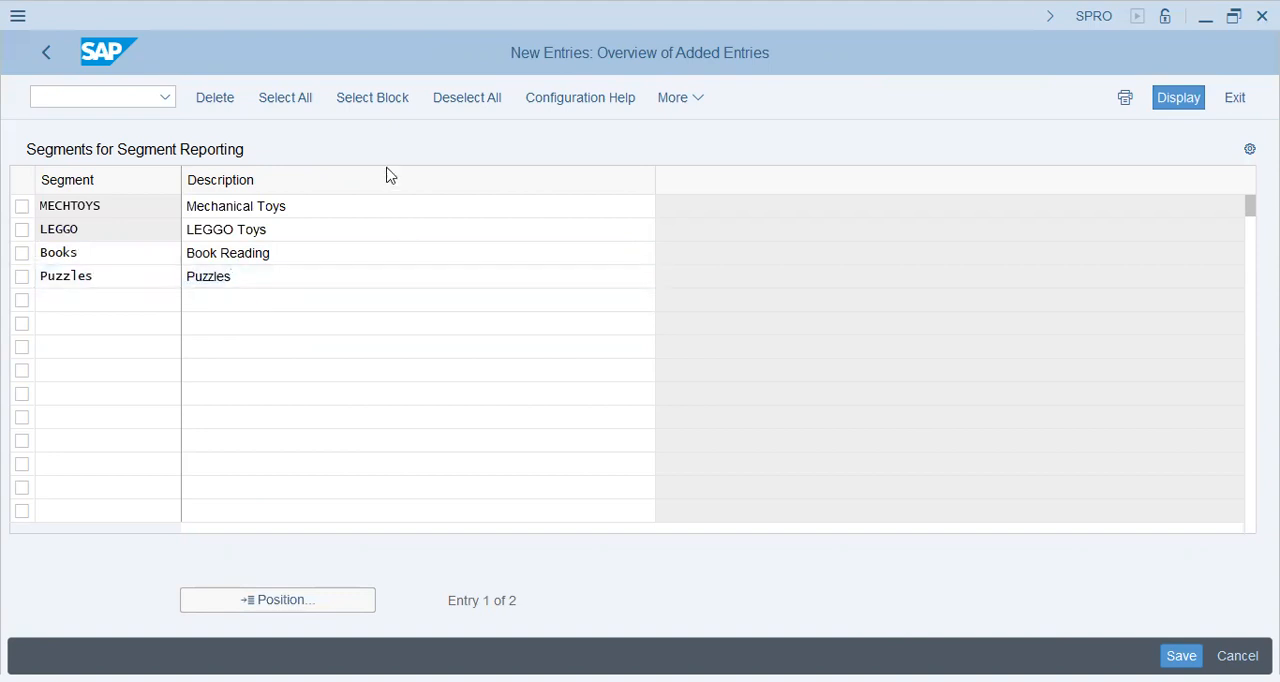
Step: Check the four new segment entries and save them to the proposed customizing request
left_click(292, 277)
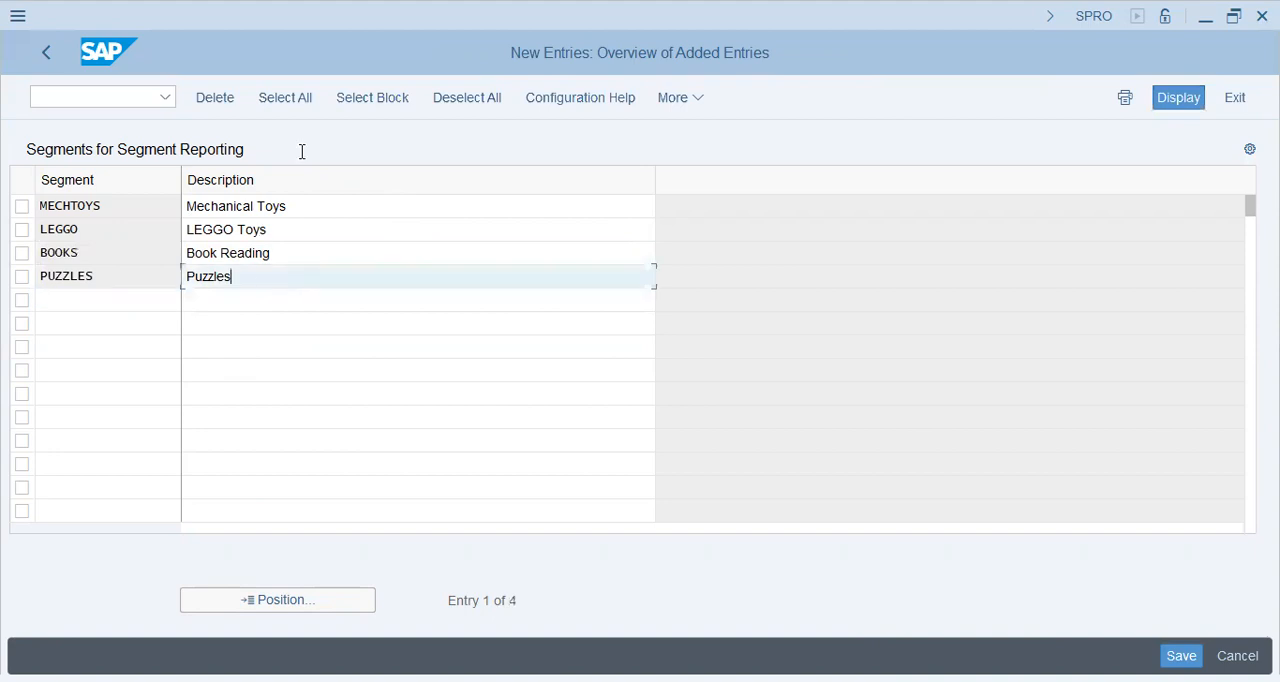
left_click(286, 200)
left_click(292, 232)
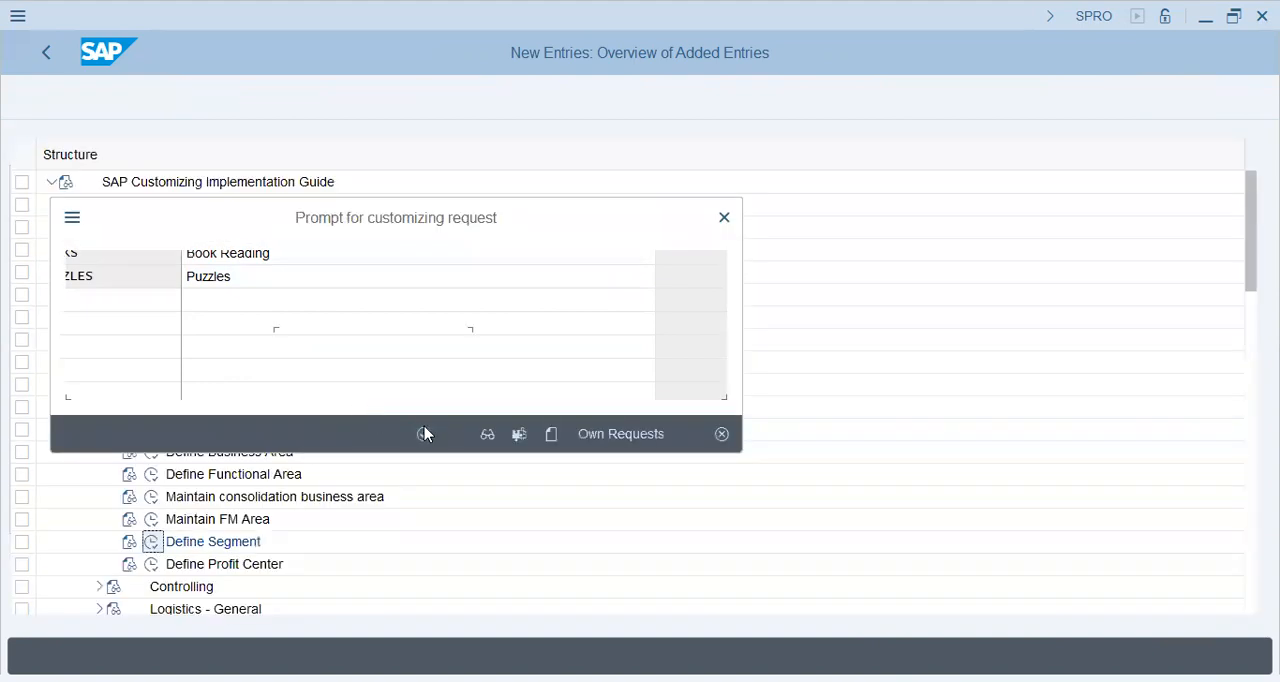
left_click(425, 434)
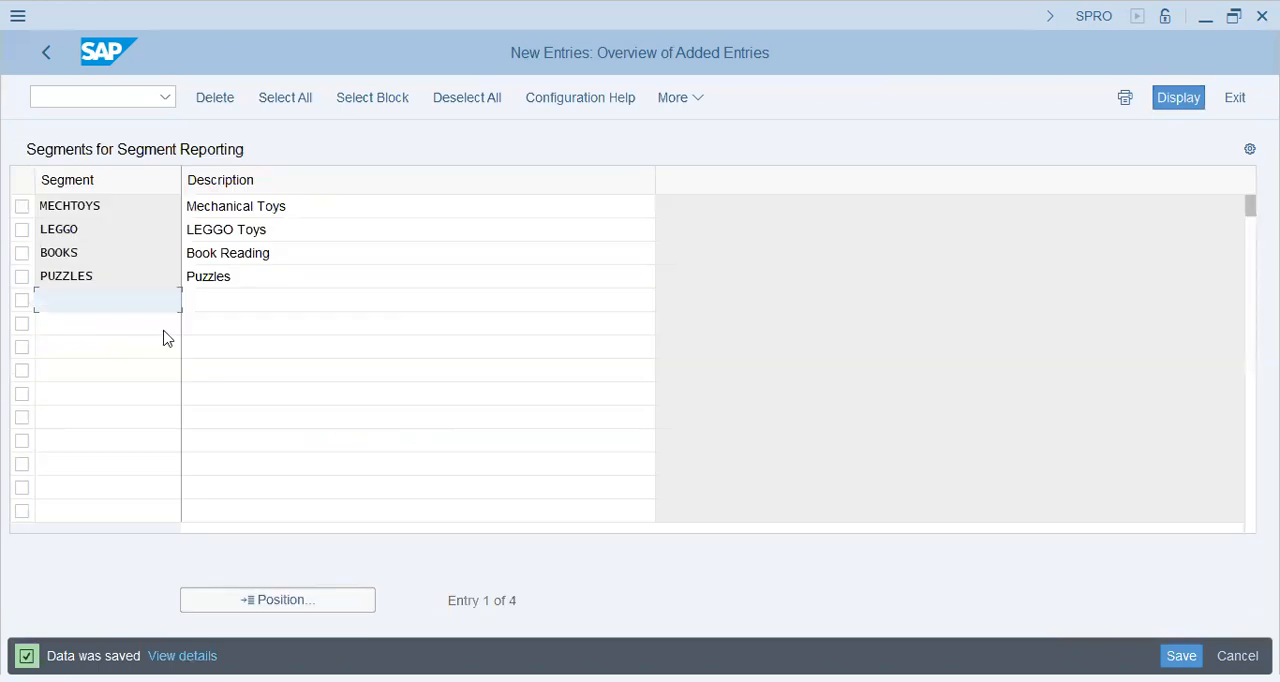
left_click(268, 208)
left_click(268, 253)
left_click(268, 280)
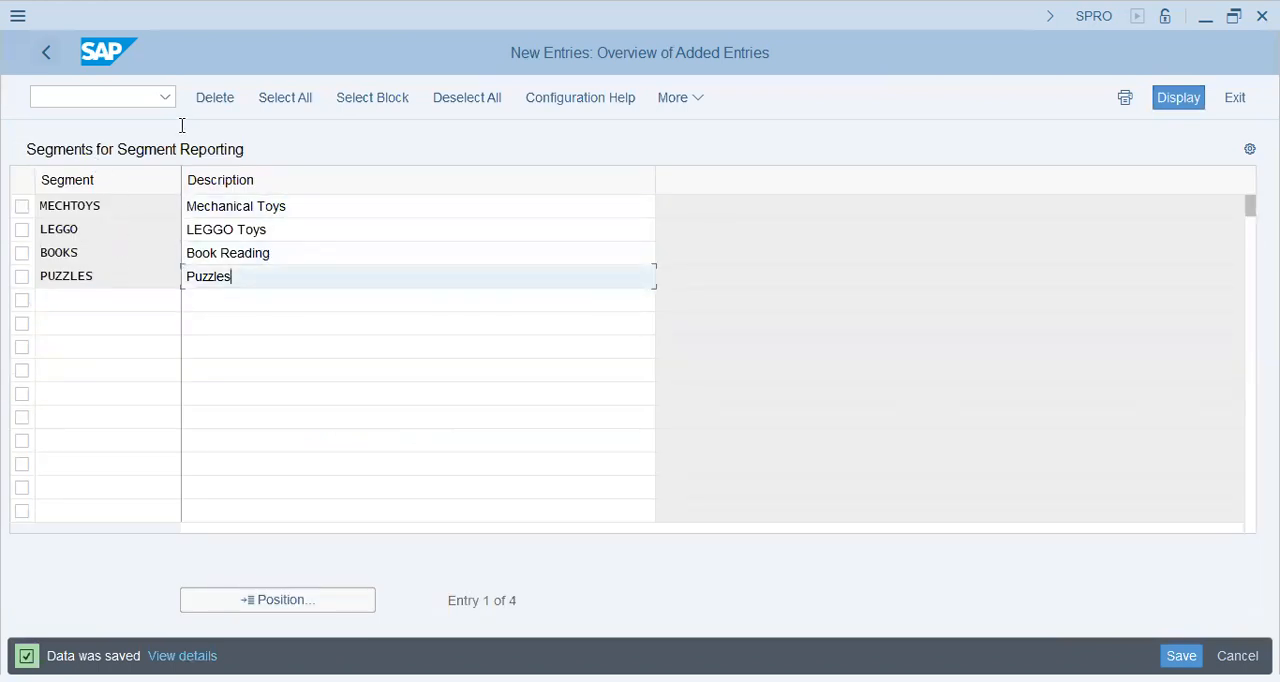
Step: Leave segment maintenance for the Implementation Guide and collapse the Enterprise Structure branch
key("F3")
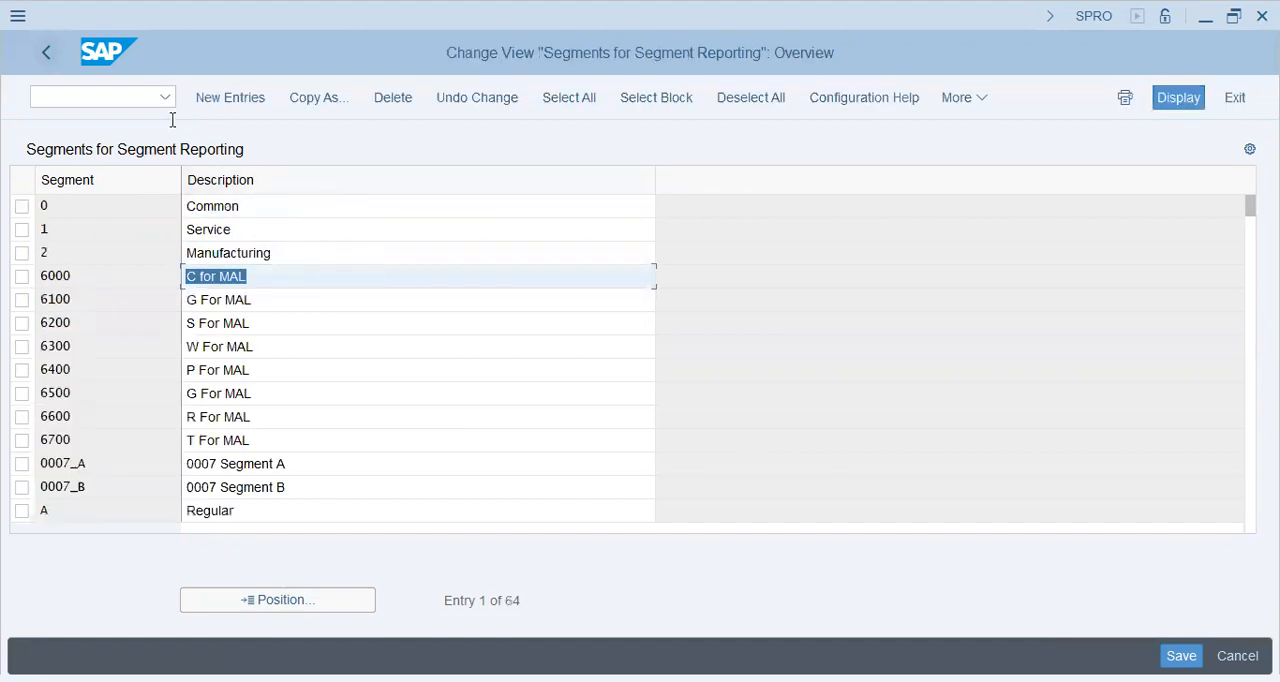
key("F3")
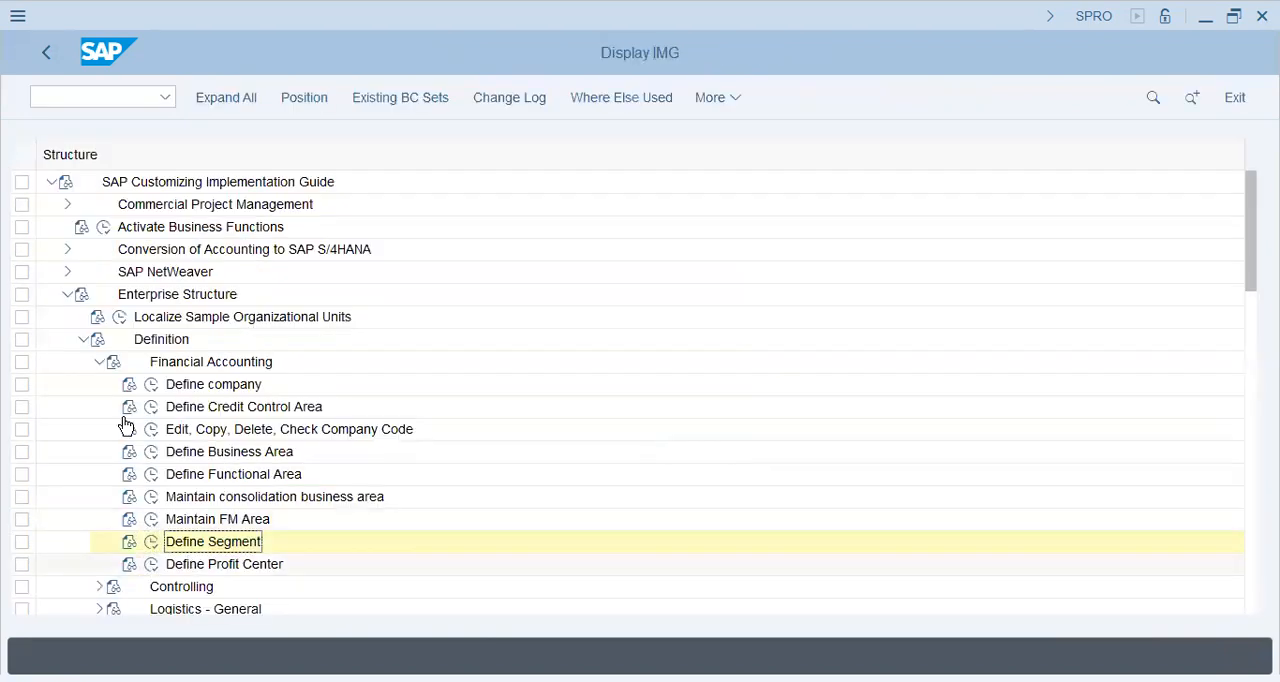
left_click(97, 358)
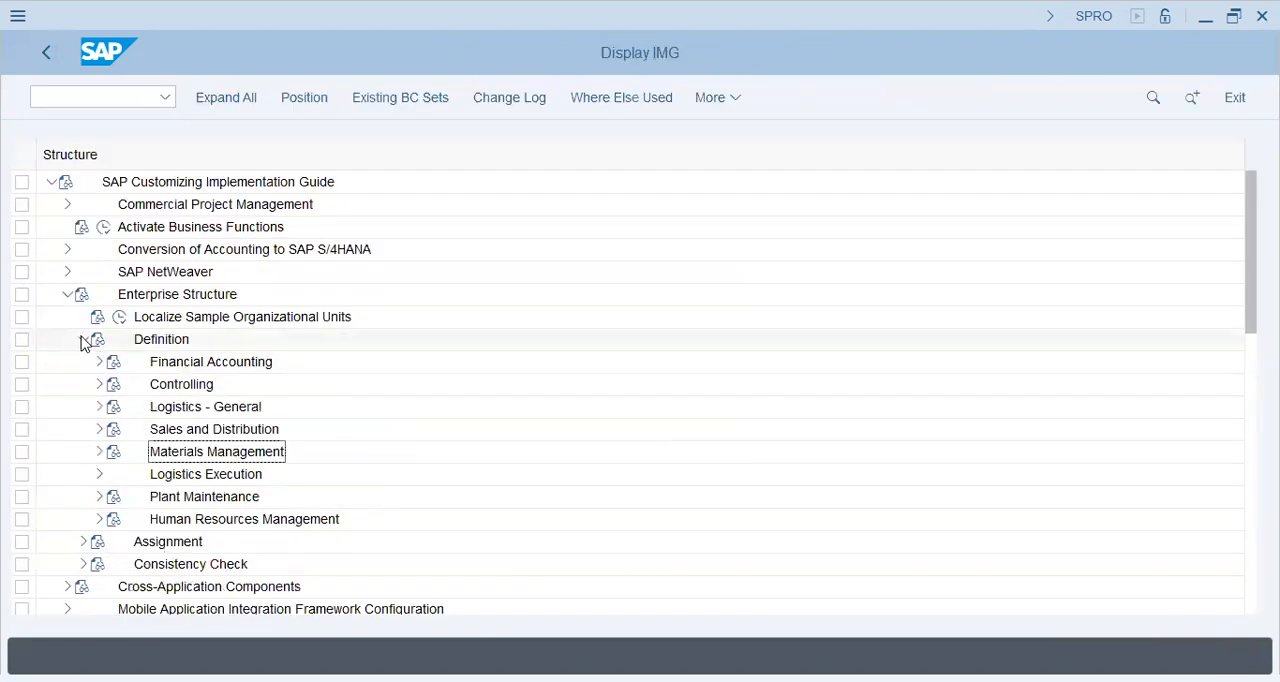
left_click(81, 343)
left_click(66, 295)
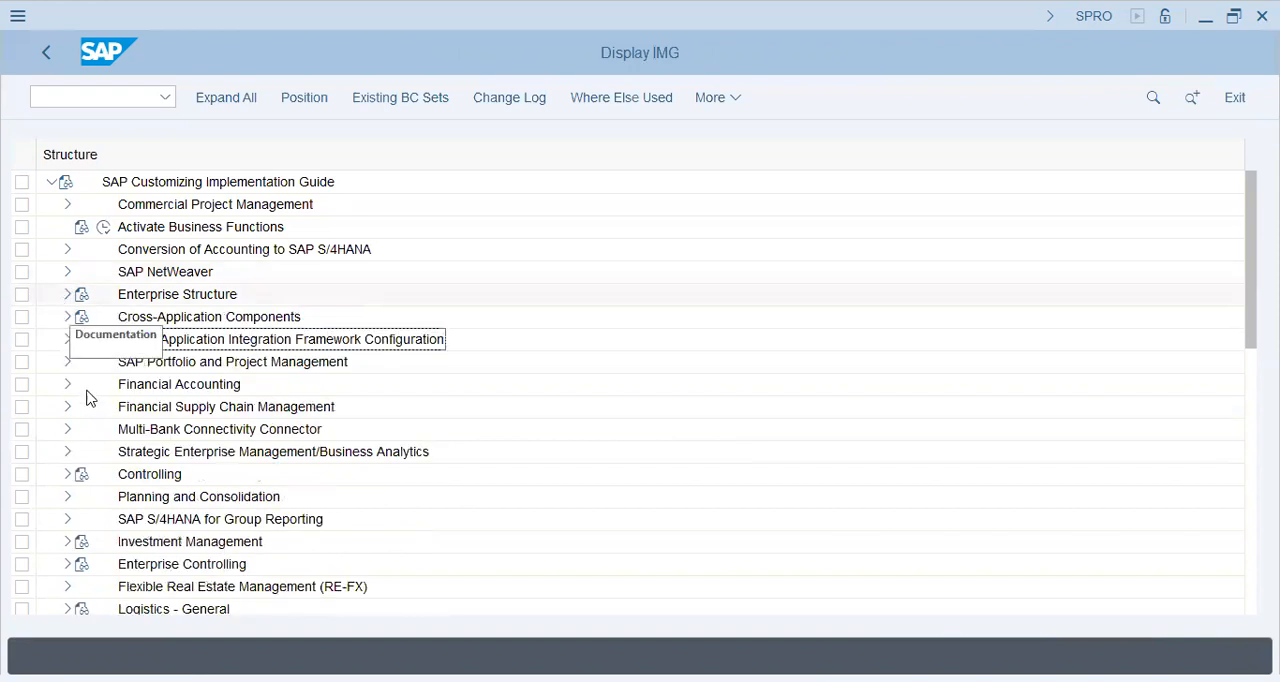
Step: Open Edit Chart of Accounts List under Financial Accounting, General Ledger Accounting, Master Data, G/L Accounts, Preparations
left_click(67, 386)
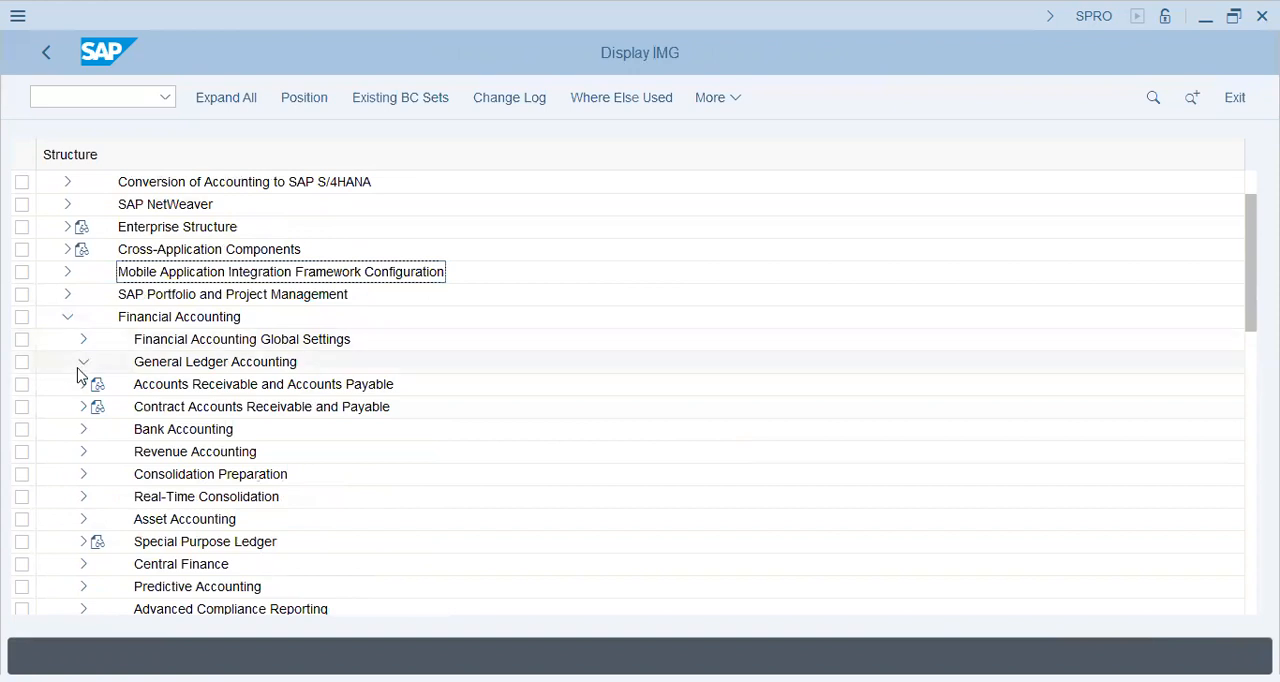
left_click(100, 386)
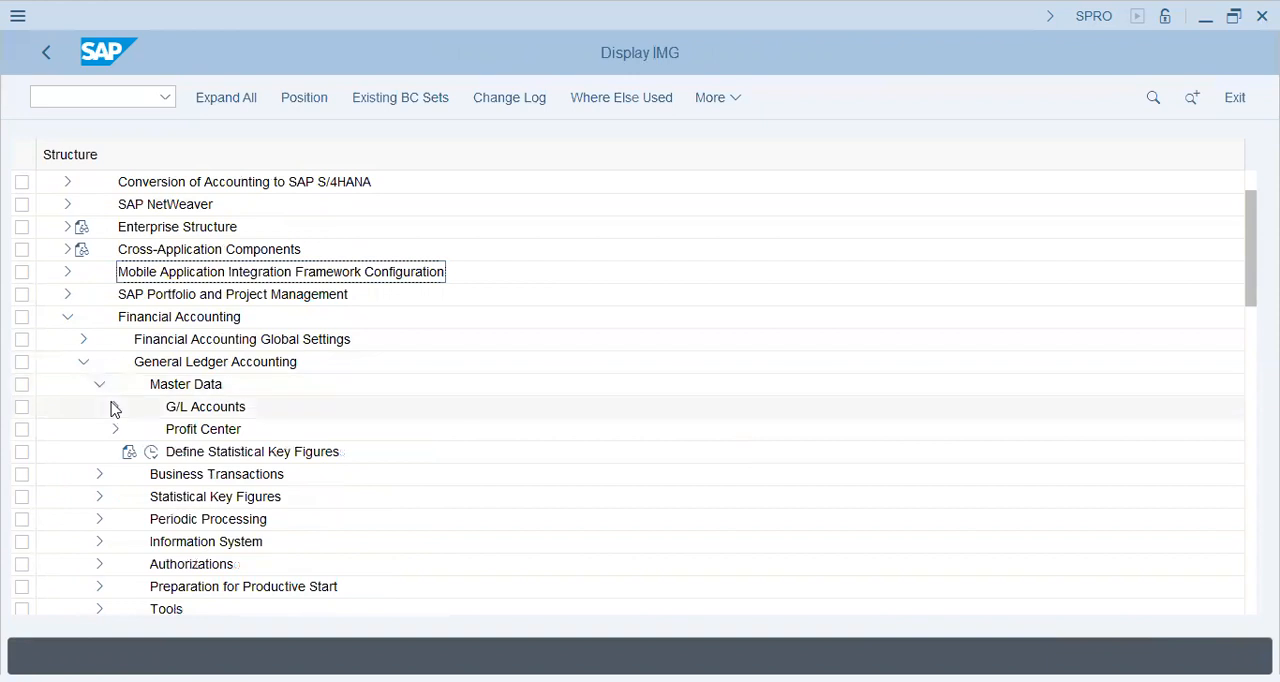
double_click(250, 411)
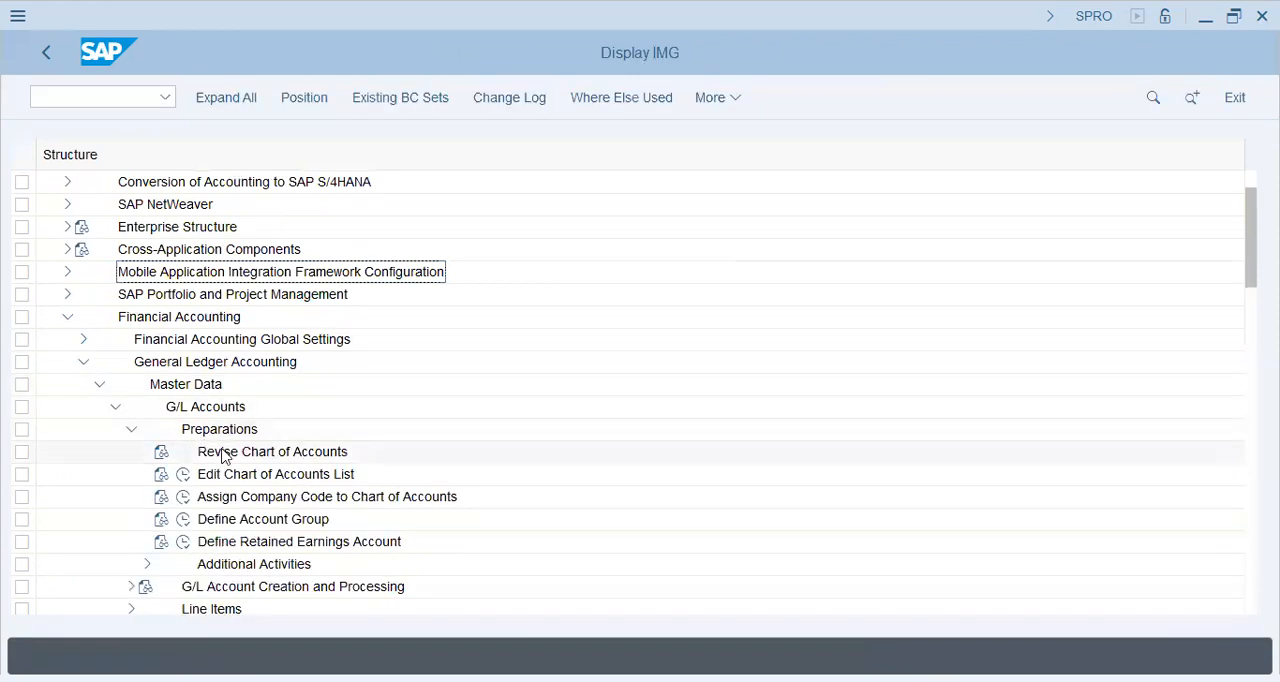
left_click(183, 474)
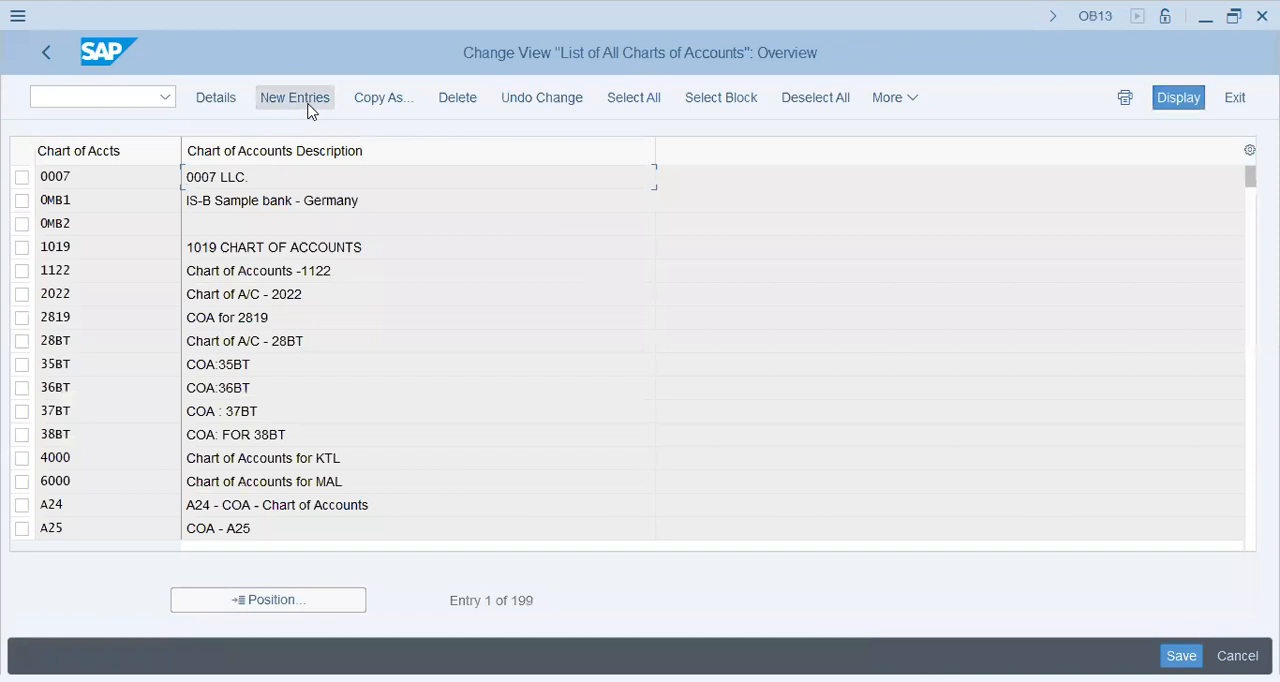
Step: Create and save chart of accounts XIAT with description XIAT - Chart of Accounts, maintenance language English and G/L account number length 5
left_click(294, 97)
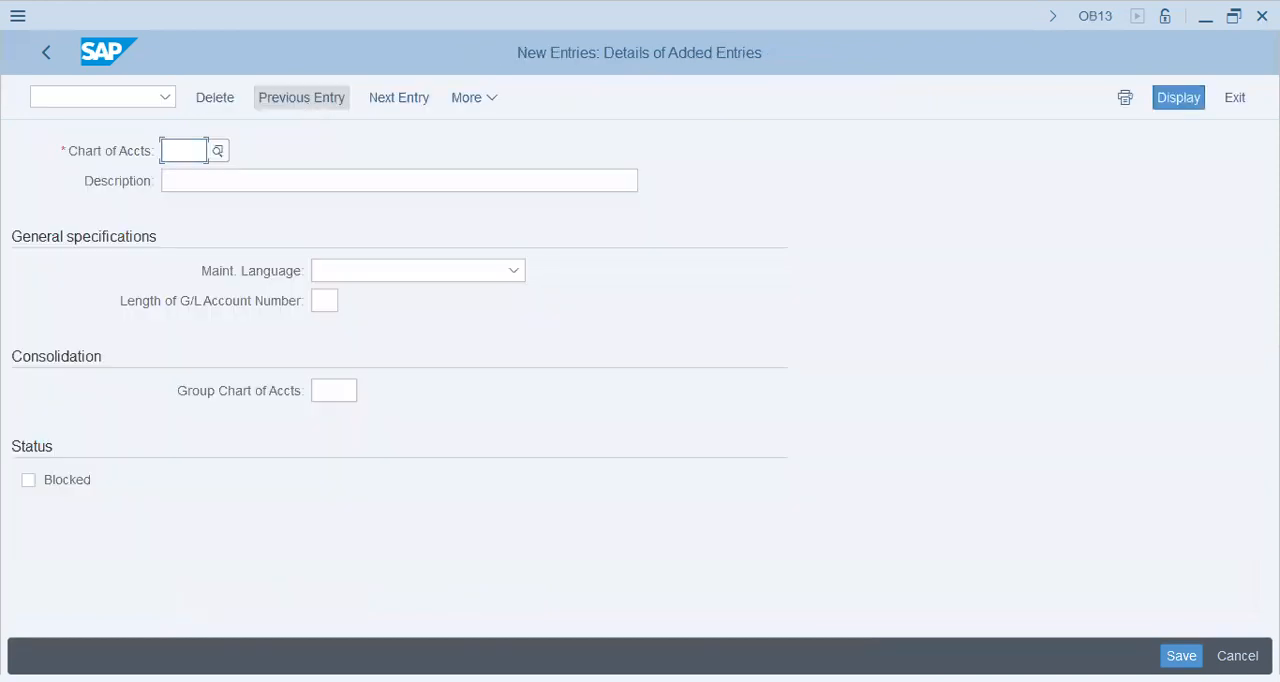
type("XIAT")
key("Tab")
type("XIAT - Chart of Accounts")
key("Tab")
type("English")
key("Tab")
type("5")
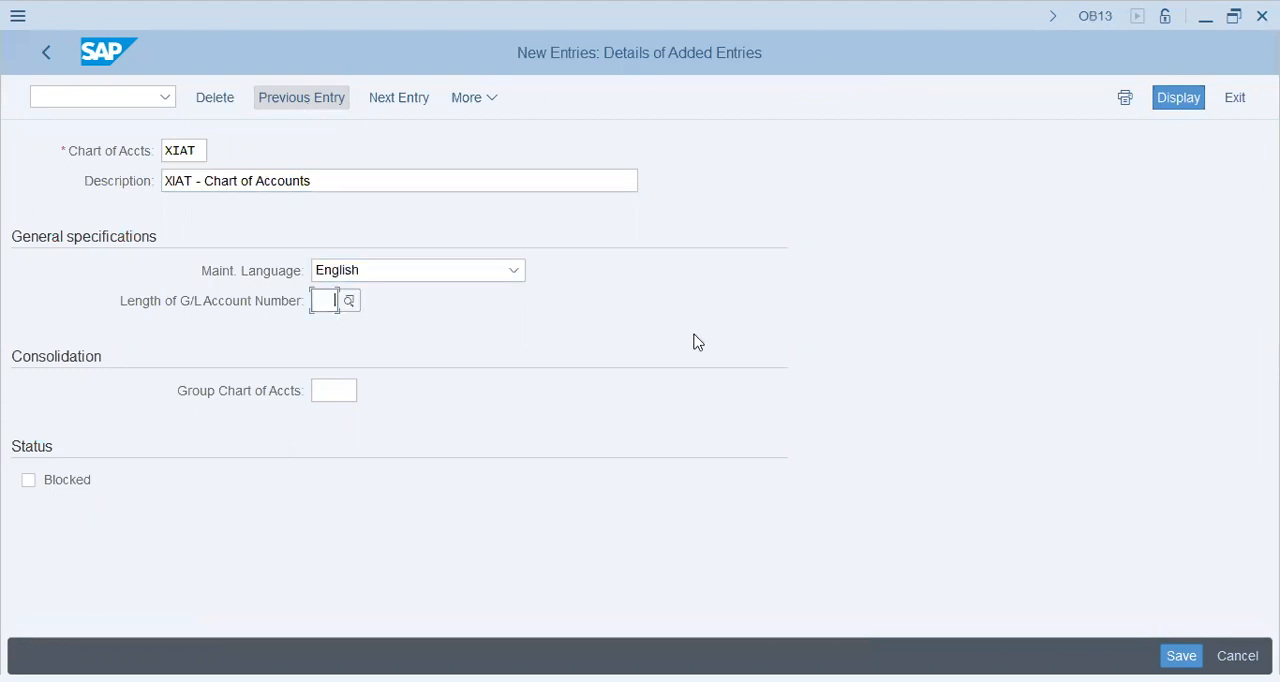
left_click(1176, 652)
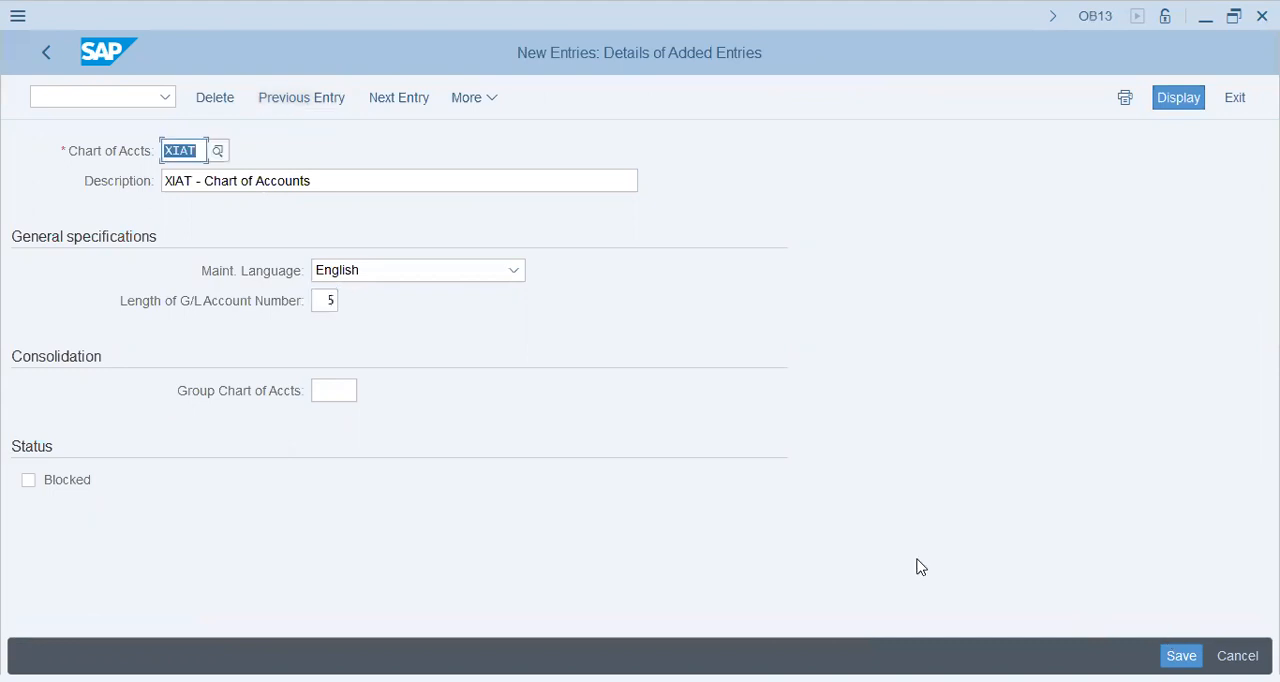
key("ctrl+s")
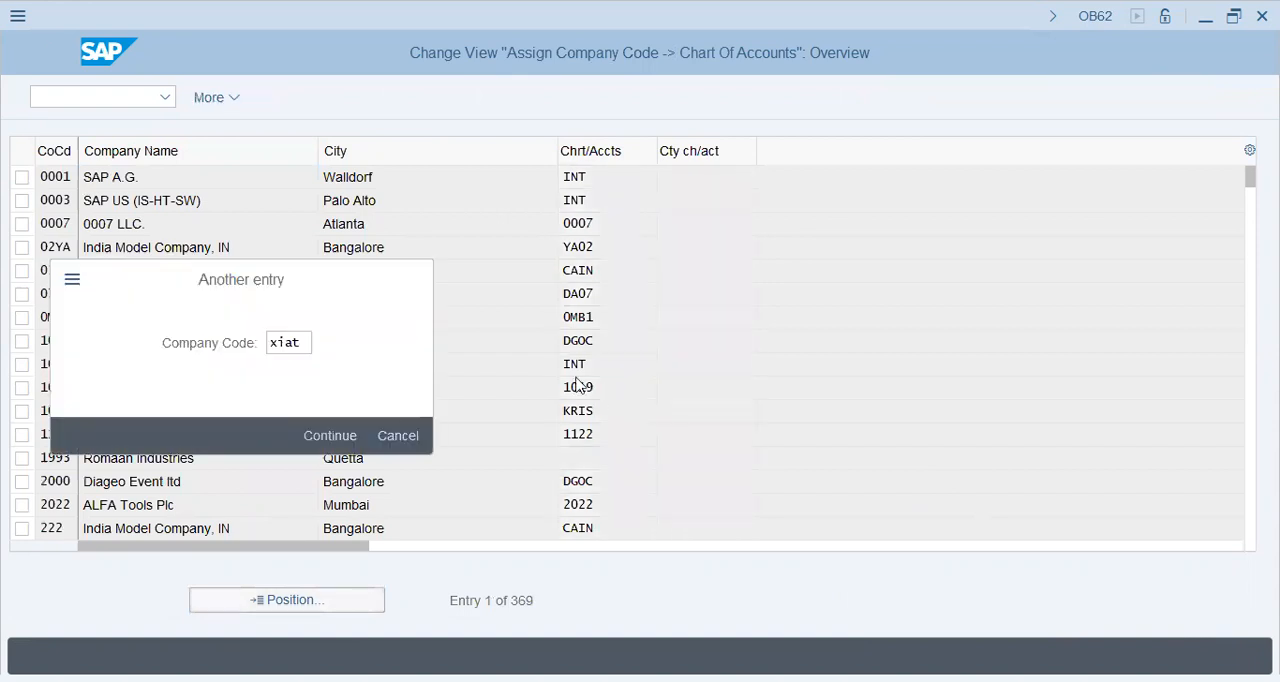
Step: Locate company code XIAT in the chart of accounts assignment table and assign chart of accounts XIAT to it
key("Return")
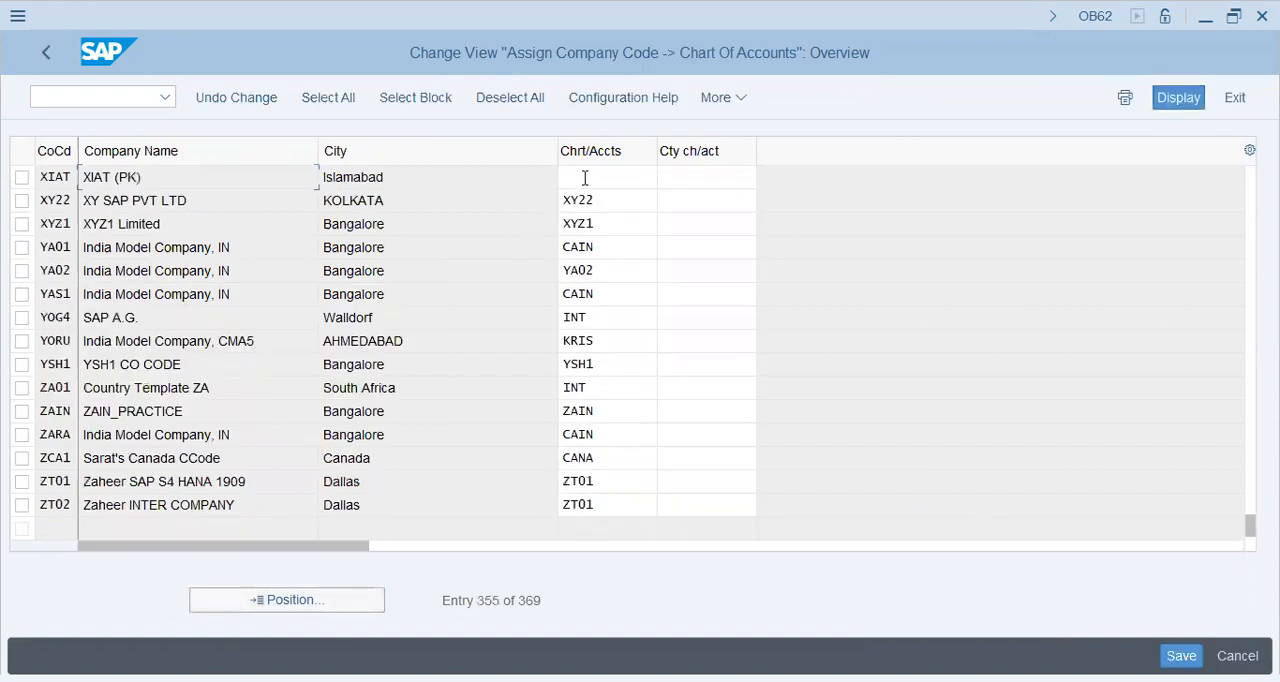
left_click(585, 178)
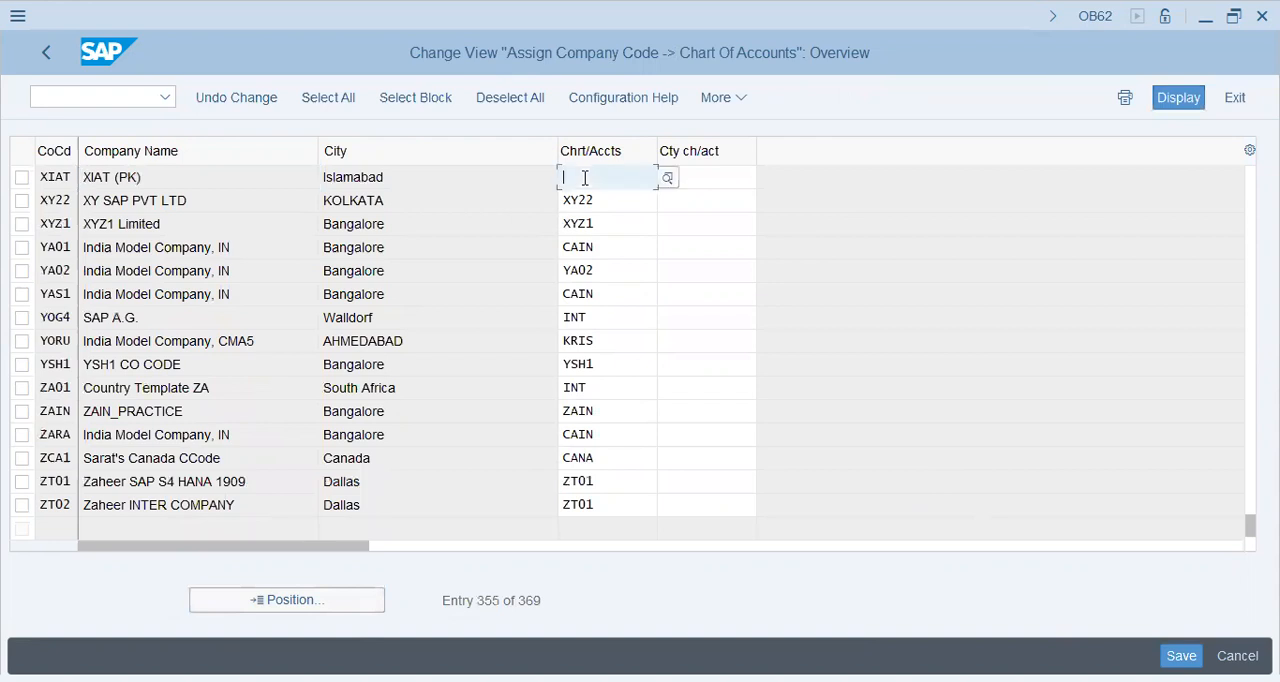
type("XIAT")
key("Return")
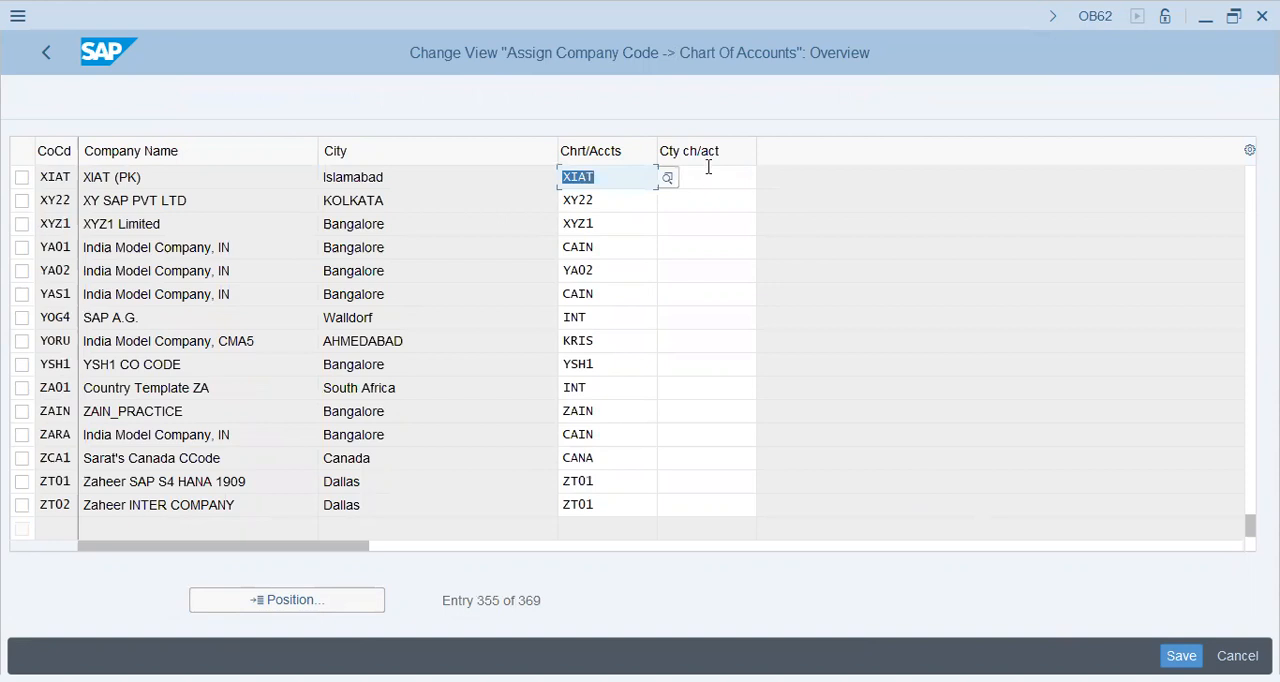
left_click(51, 173)
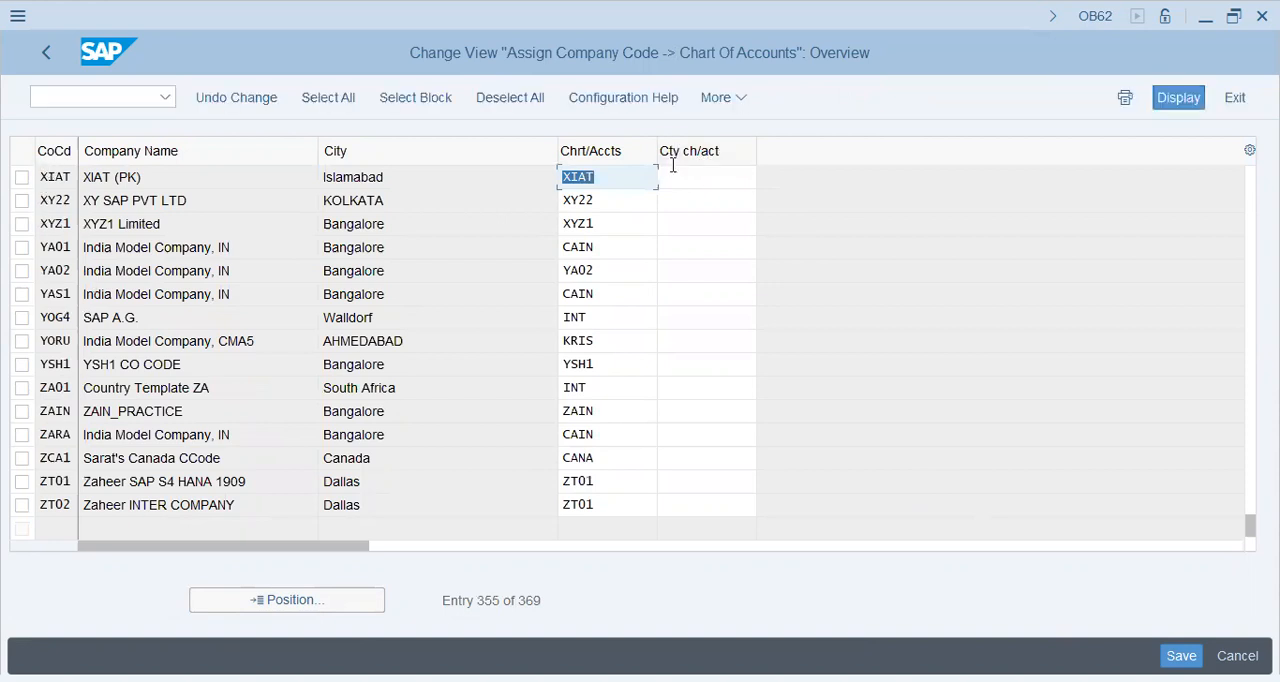
Step: Save the chart of accounts assignment for company code XIAT and open Define Account Group in the Implementation Guide
left_click(630, 175)
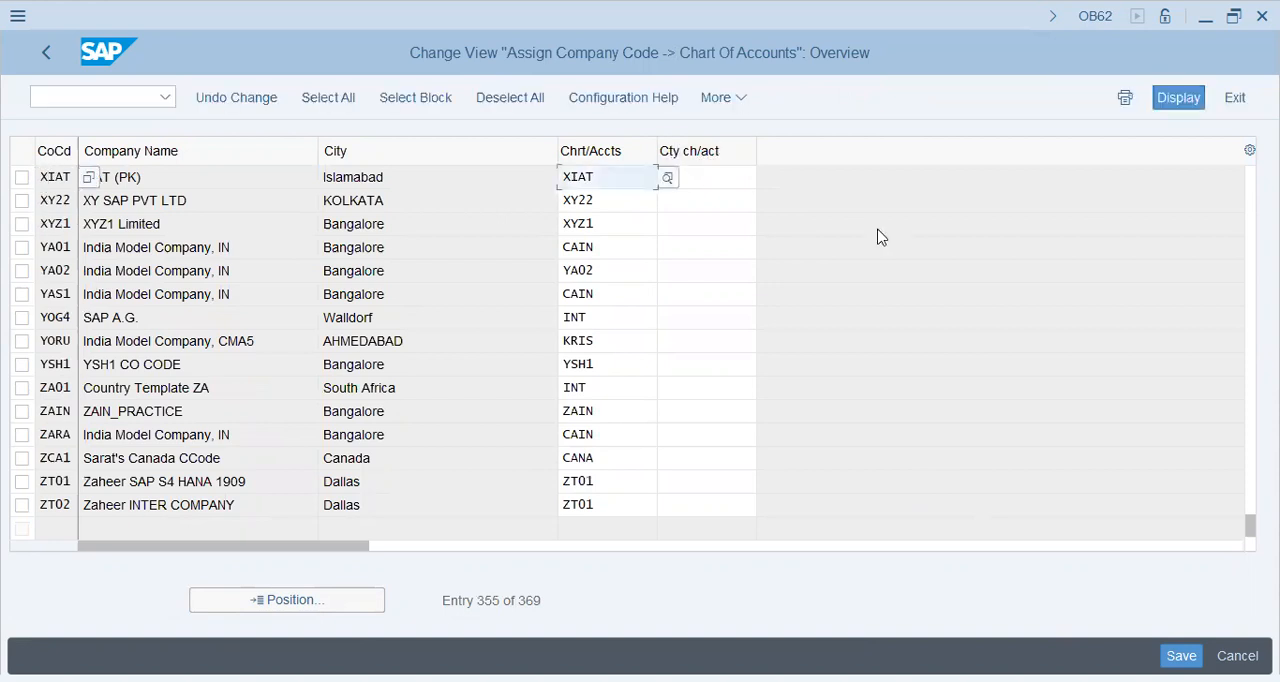
left_click(717, 179)
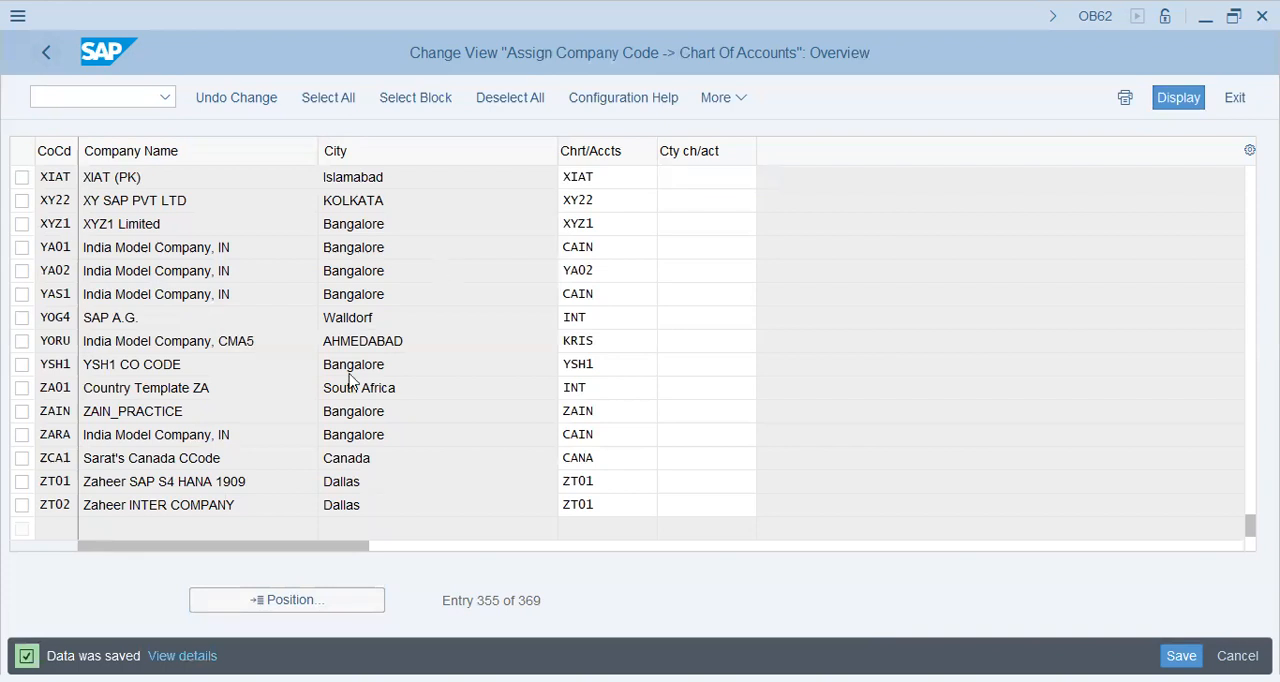
key("F3")
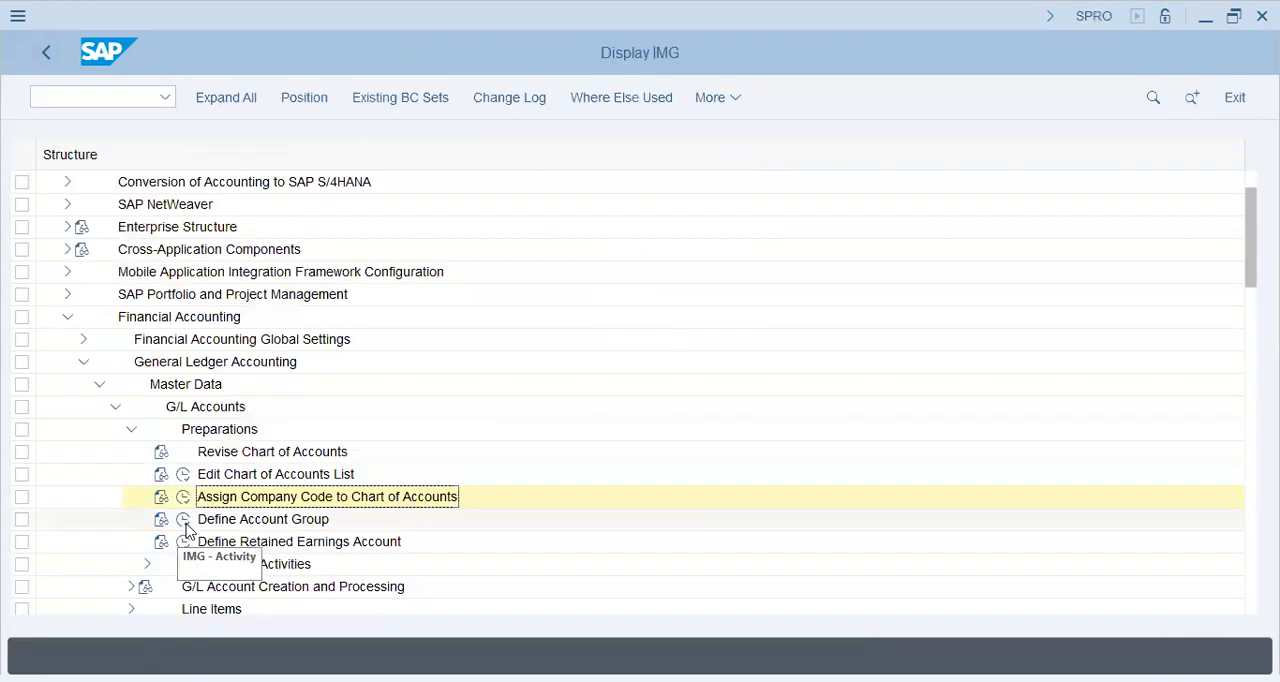
left_click(184, 521)
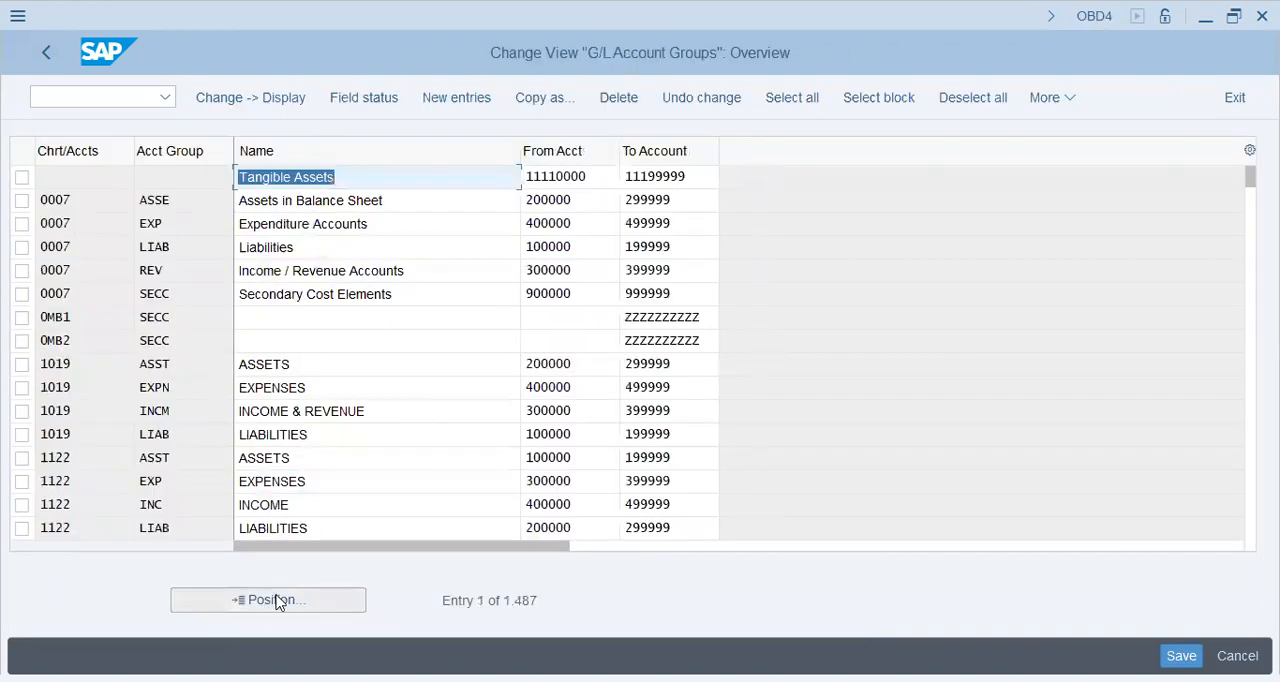
Step: Position the account group list at chart of accounts V29 and advance to the full set of V33 account groups
left_click(279, 601)
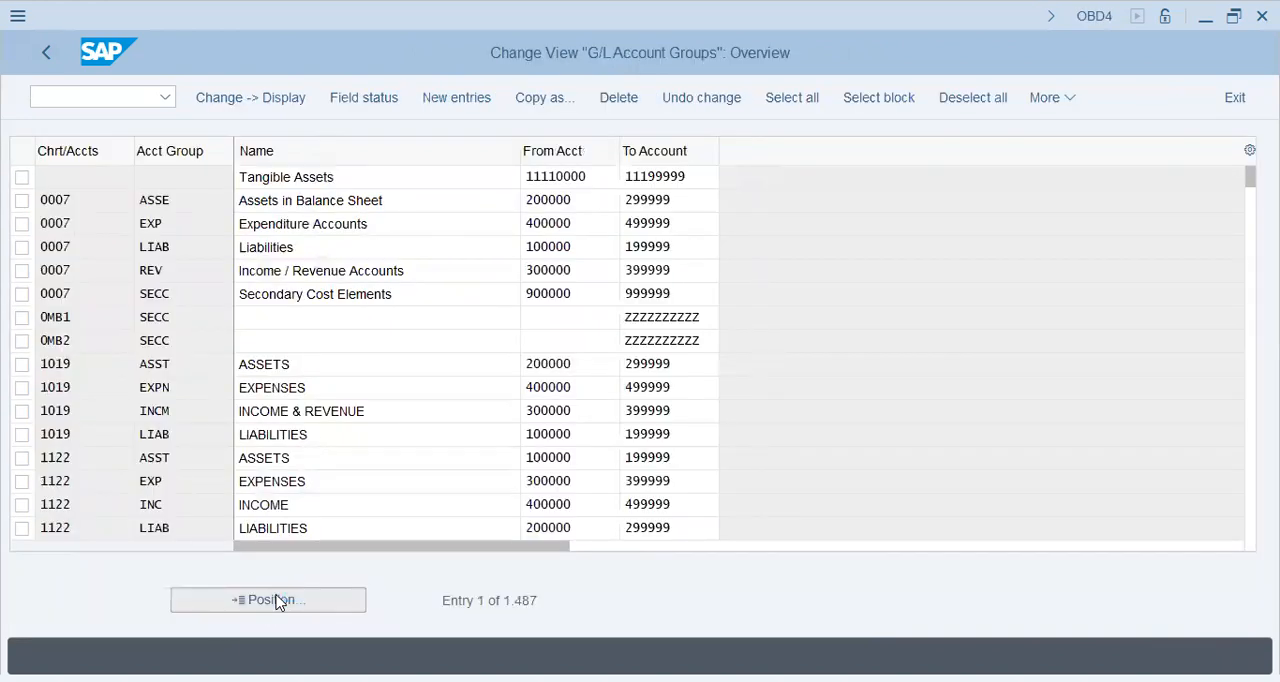
type("V")
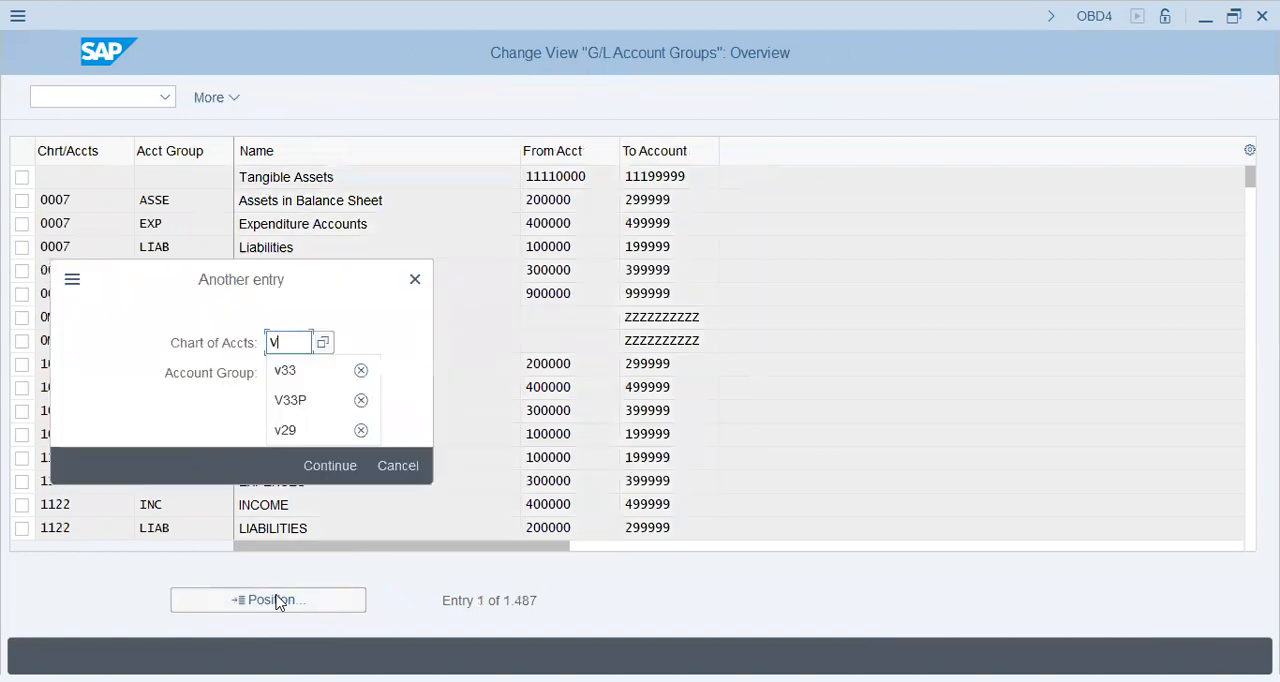
type("29")
key("Return")
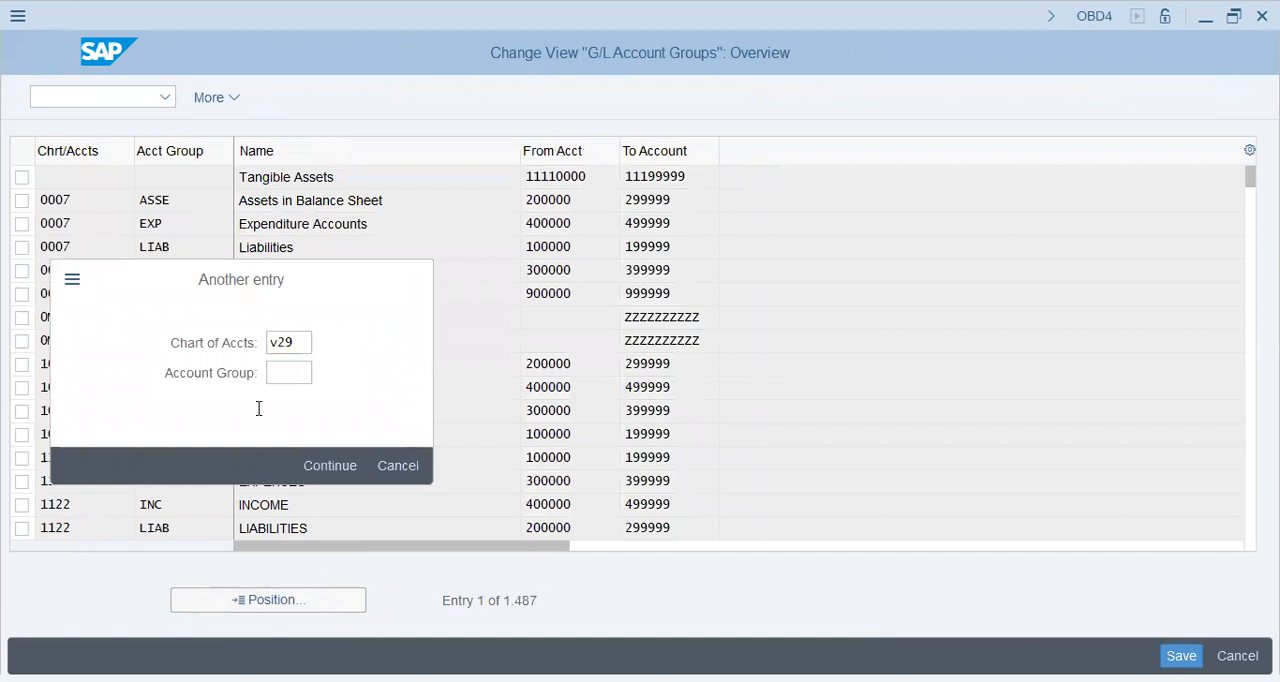
left_click(330, 465)
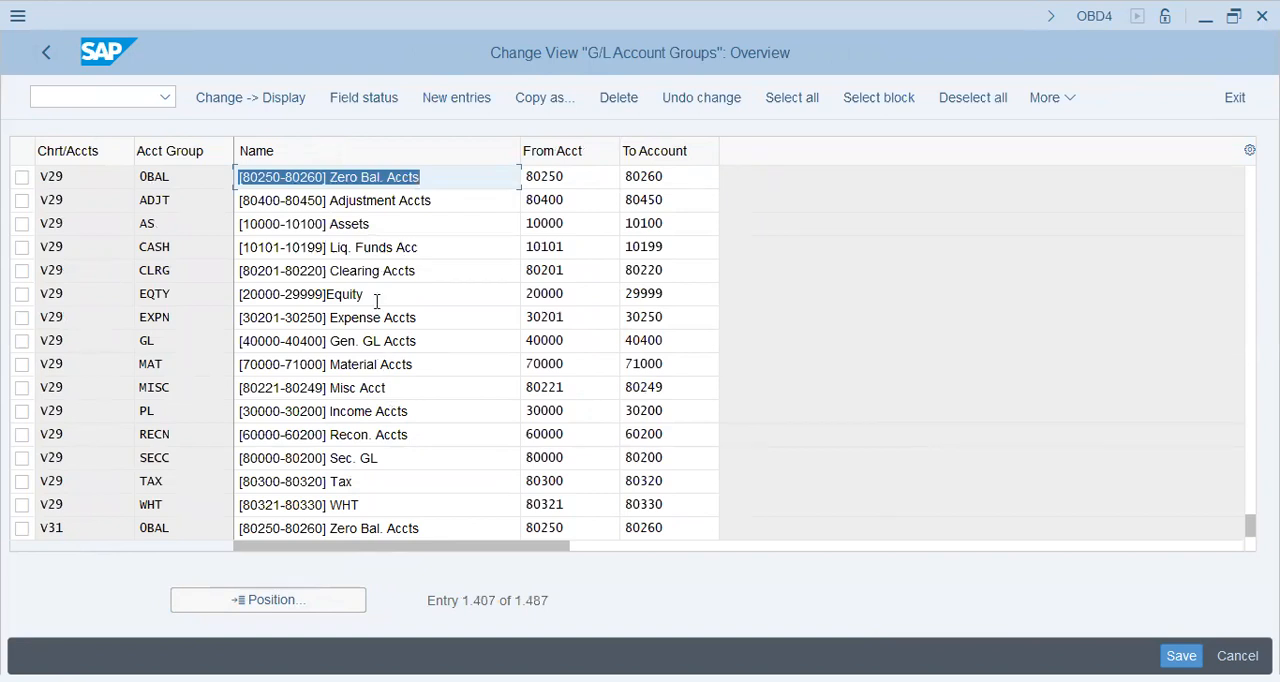
key("F3")
key("Page_Down")
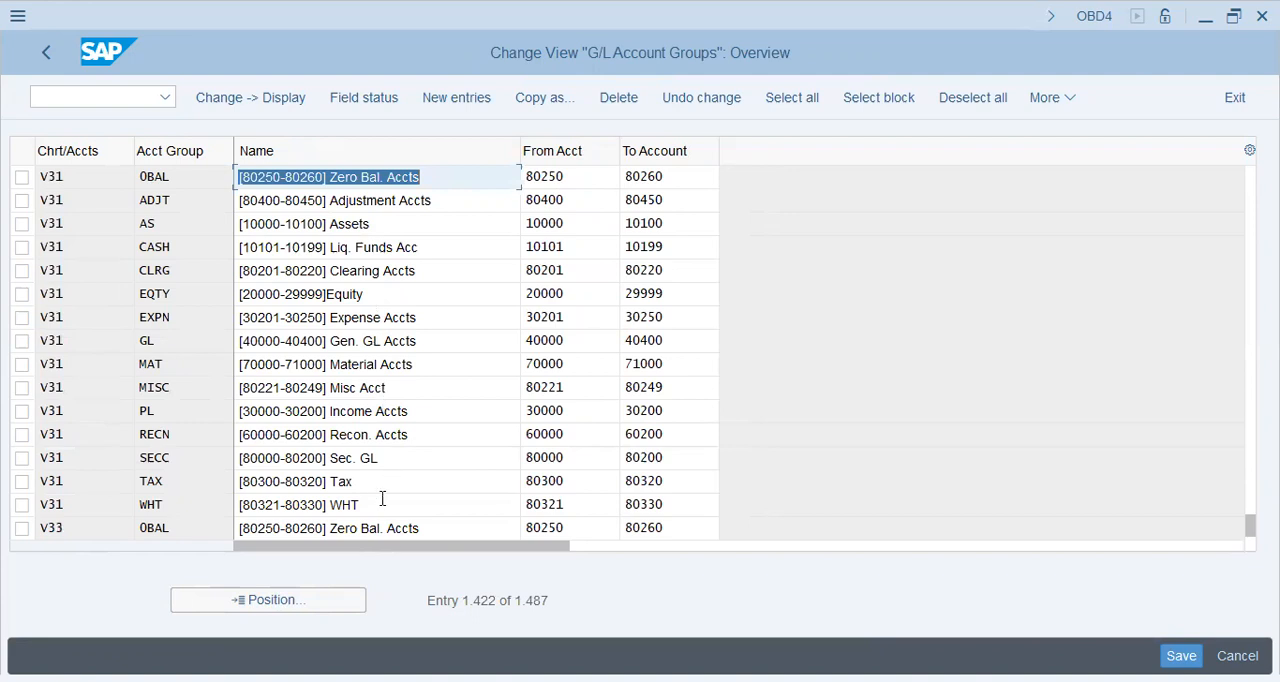
left_click(435, 531)
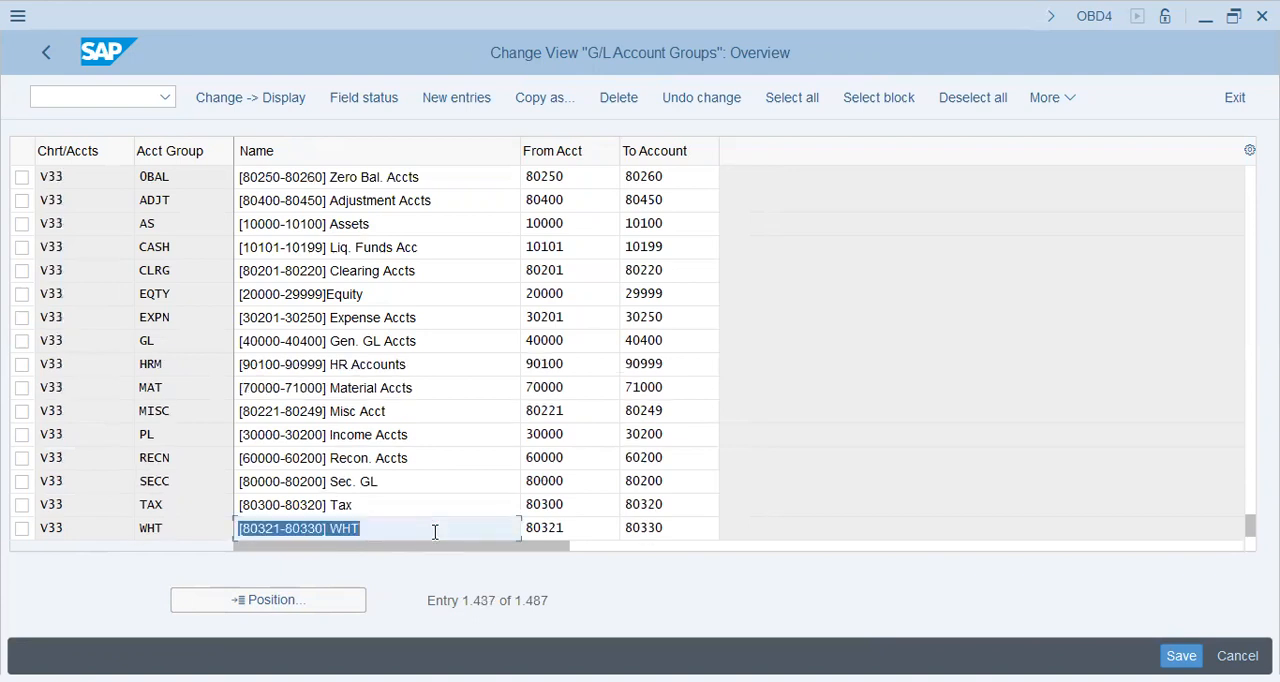
Step: Select all V33 account groups, from Zero Bal. Accts through WHT, and start copying them as new entries
left_click(22, 179)
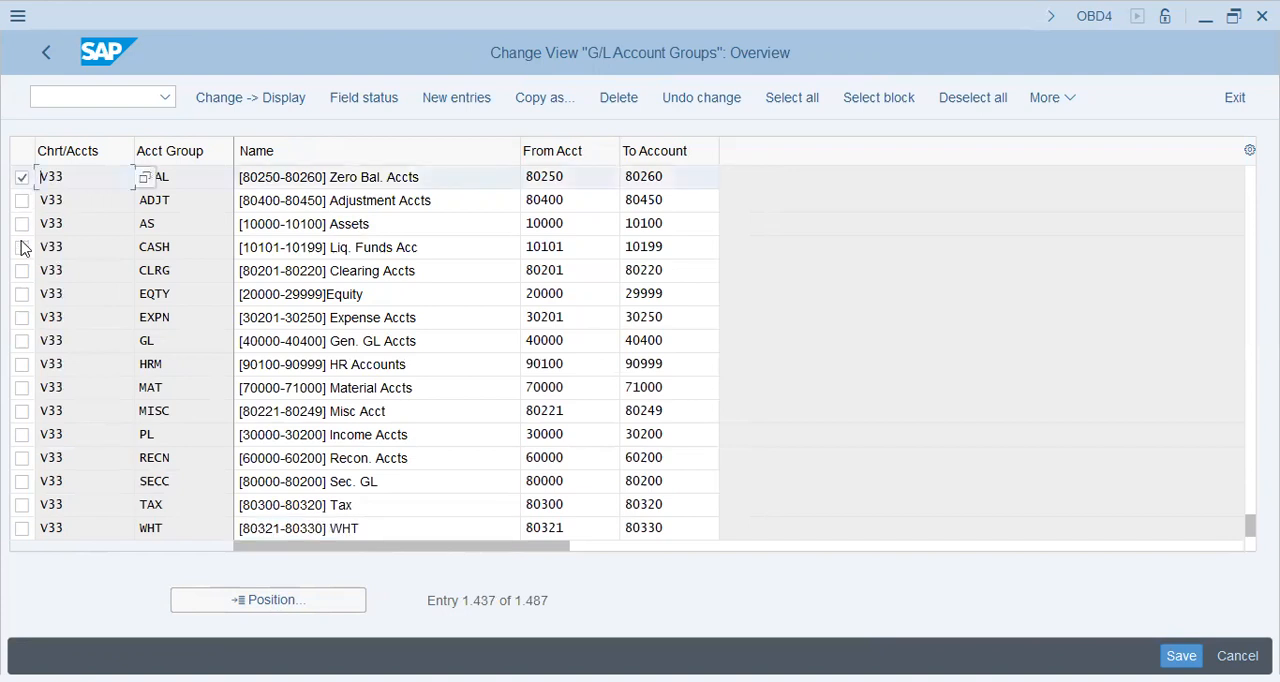
left_click(22, 201)
left_click(22, 225)
left_click(22, 248)
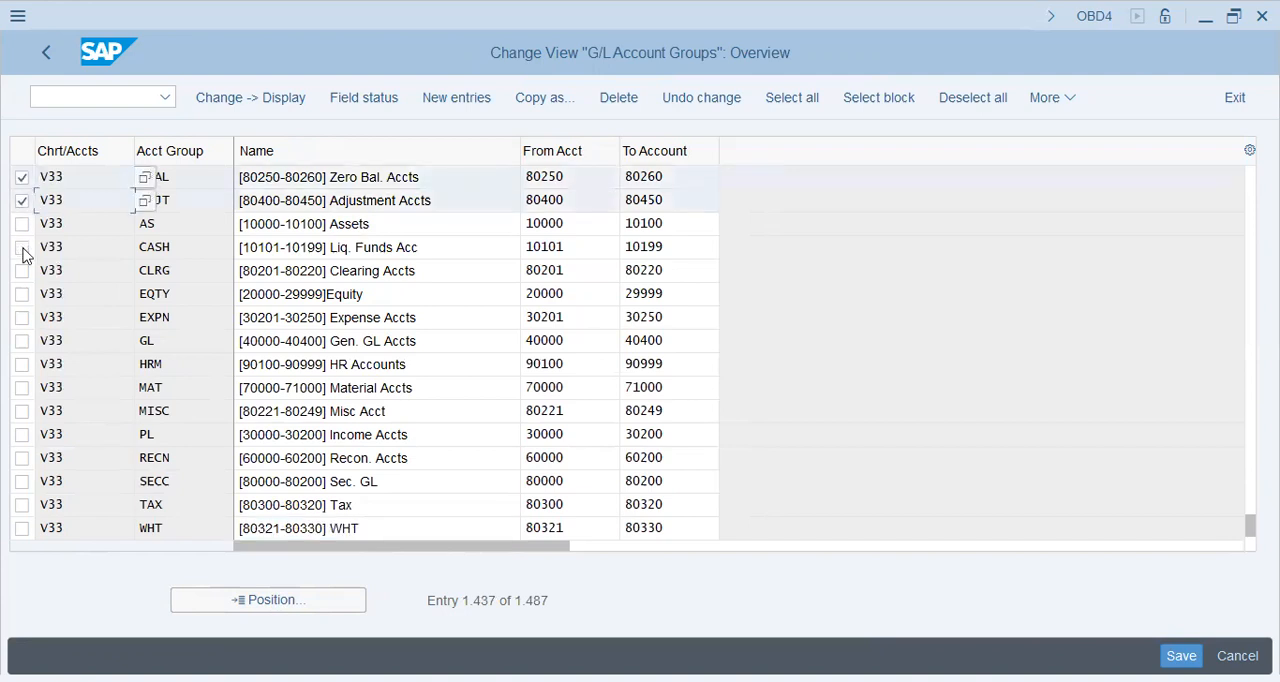
left_click(22, 319)
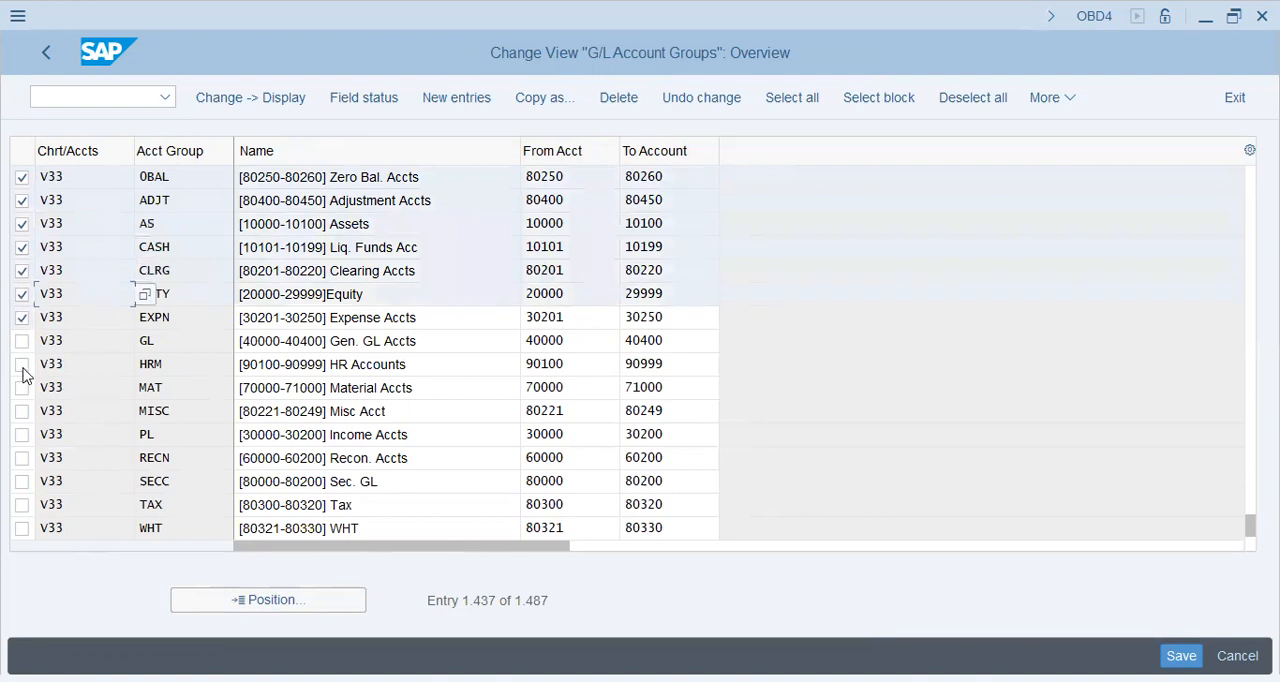
left_click(22, 410)
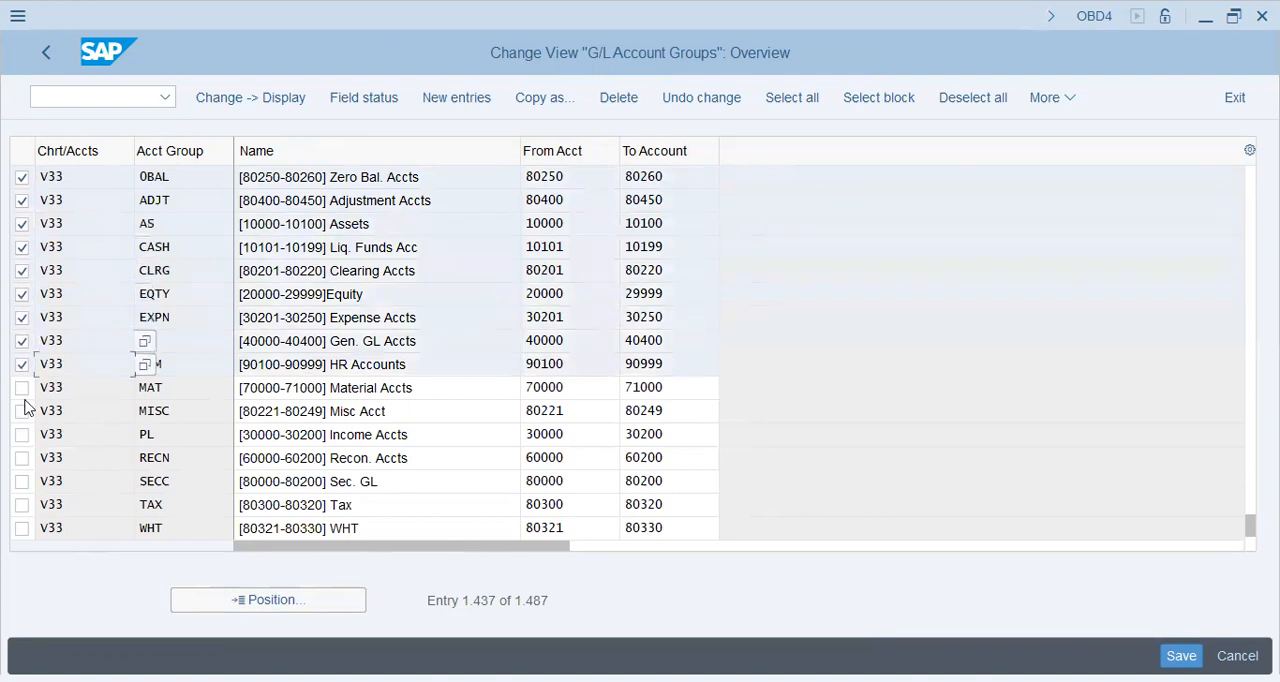
left_click(22, 436)
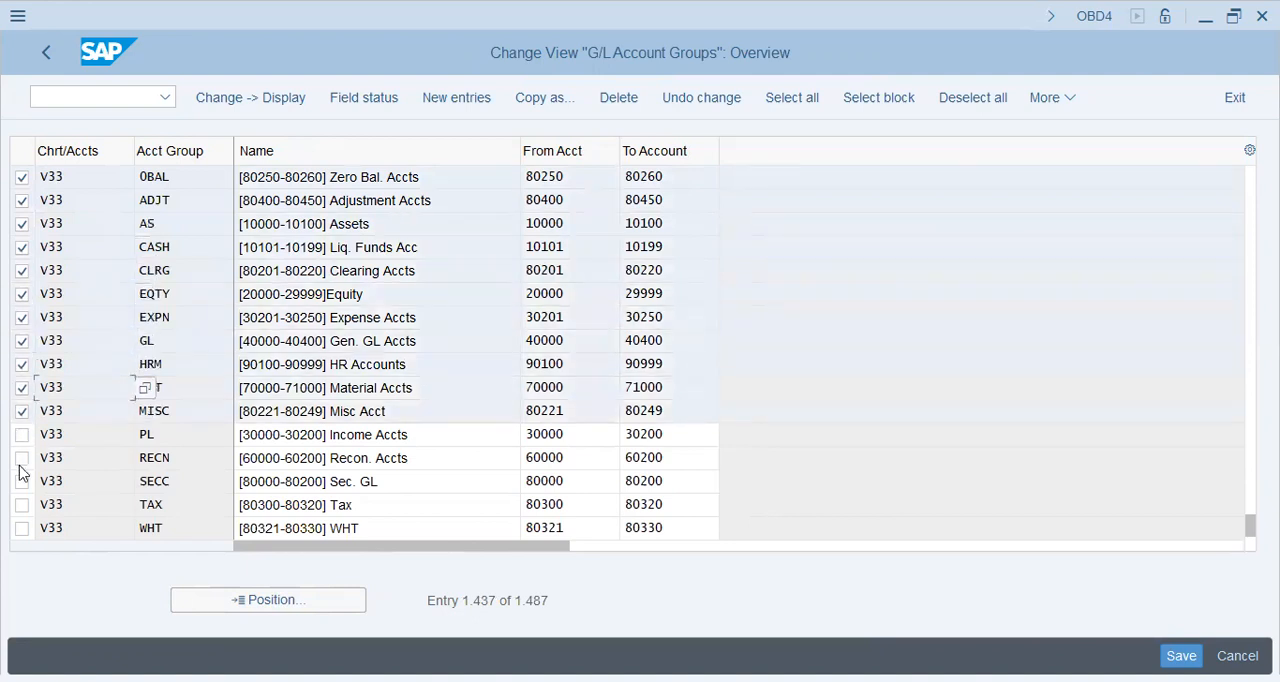
left_click(20, 526)
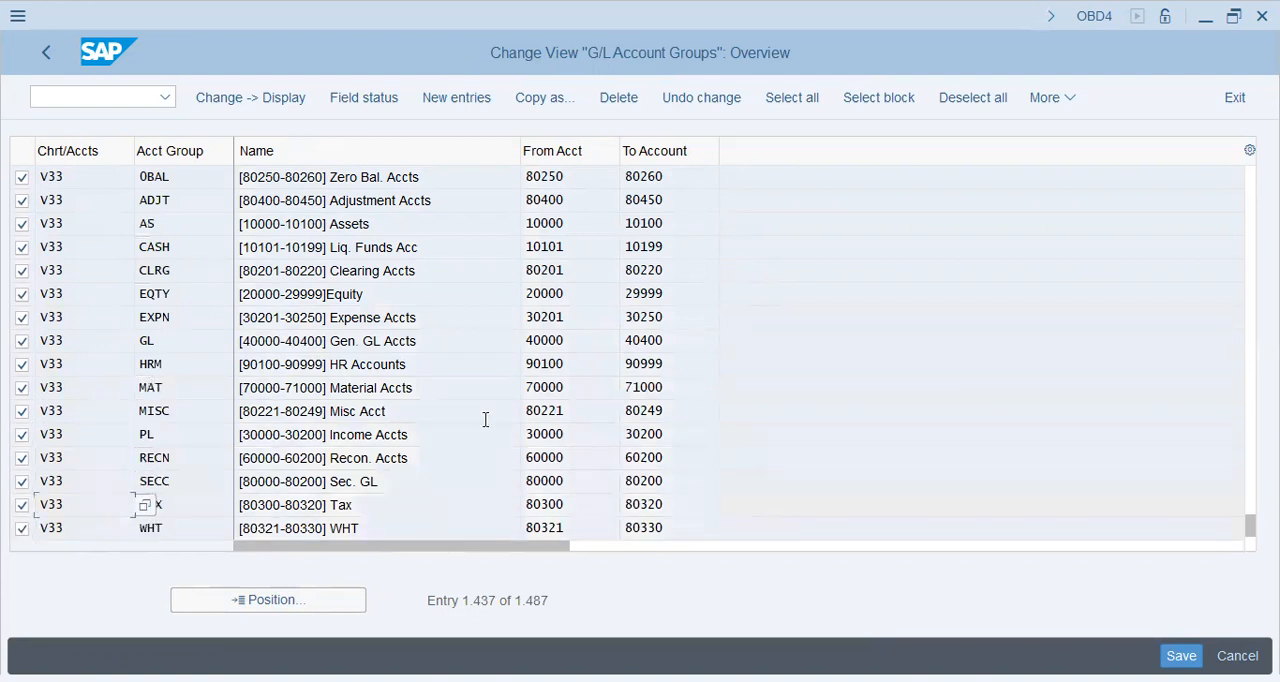
left_click(545, 97)
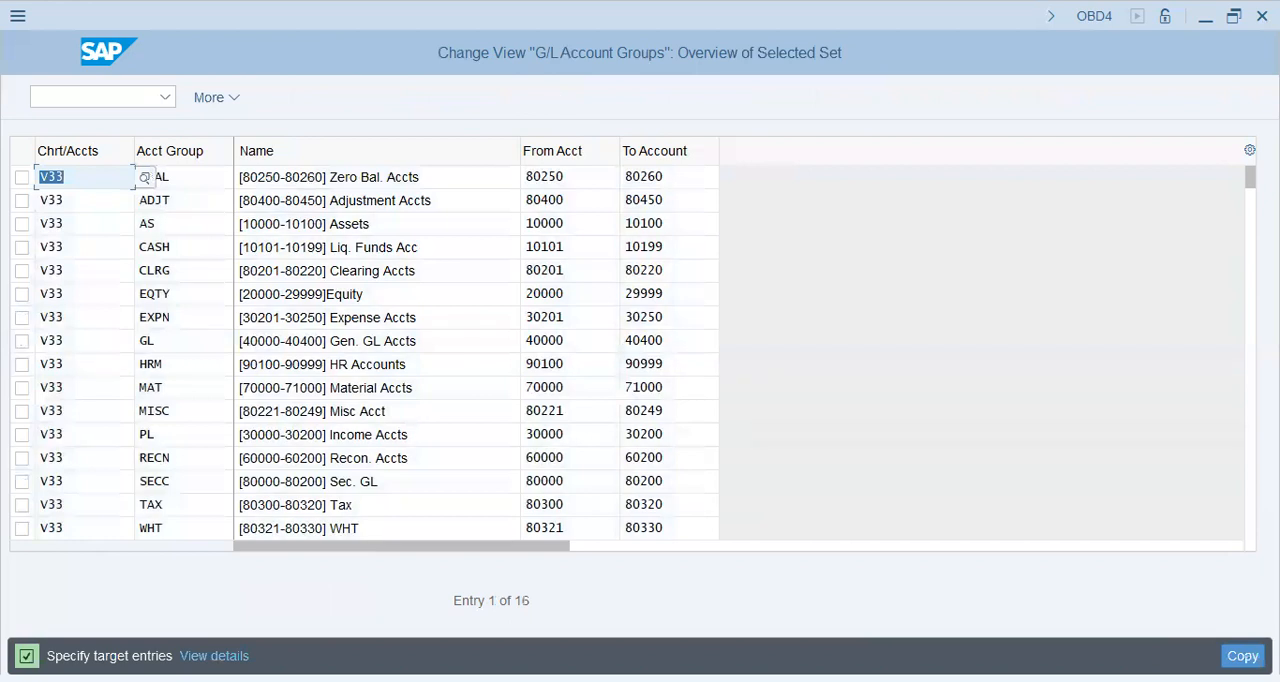
Step: Set the target chart of accounts to XIAT for all 16 account groups and carry out the copy
type("xiat")
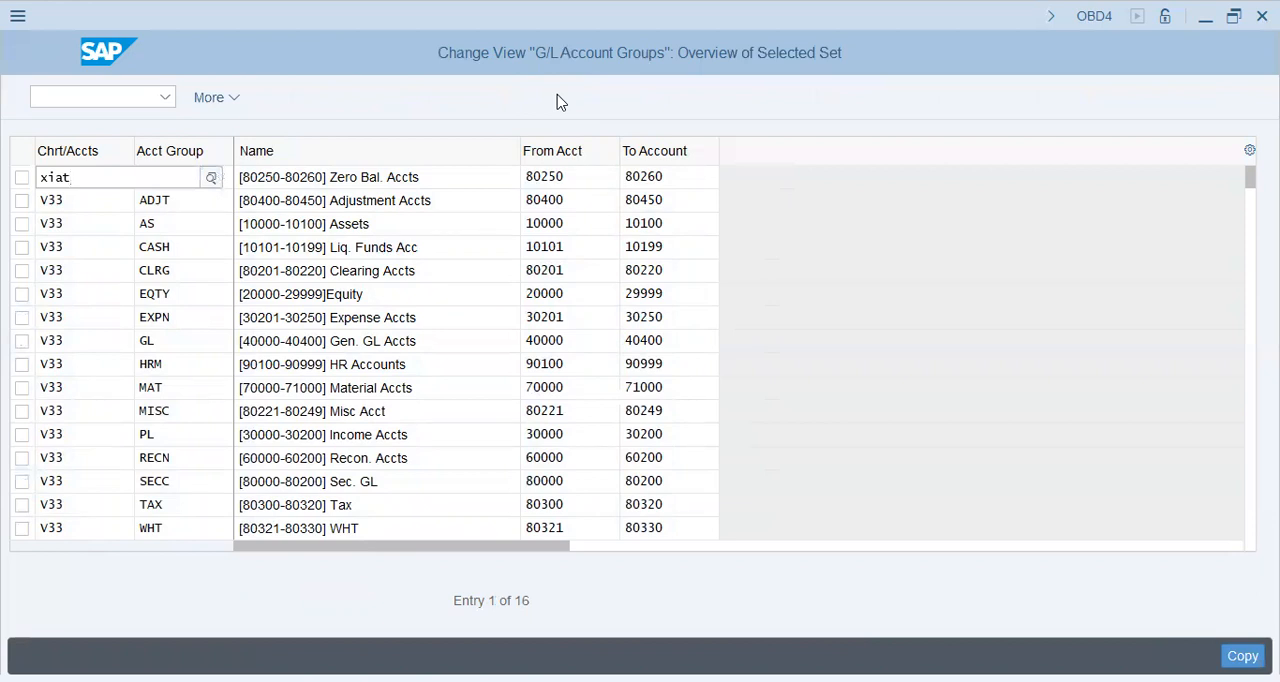
key("Down")
type("xiat")
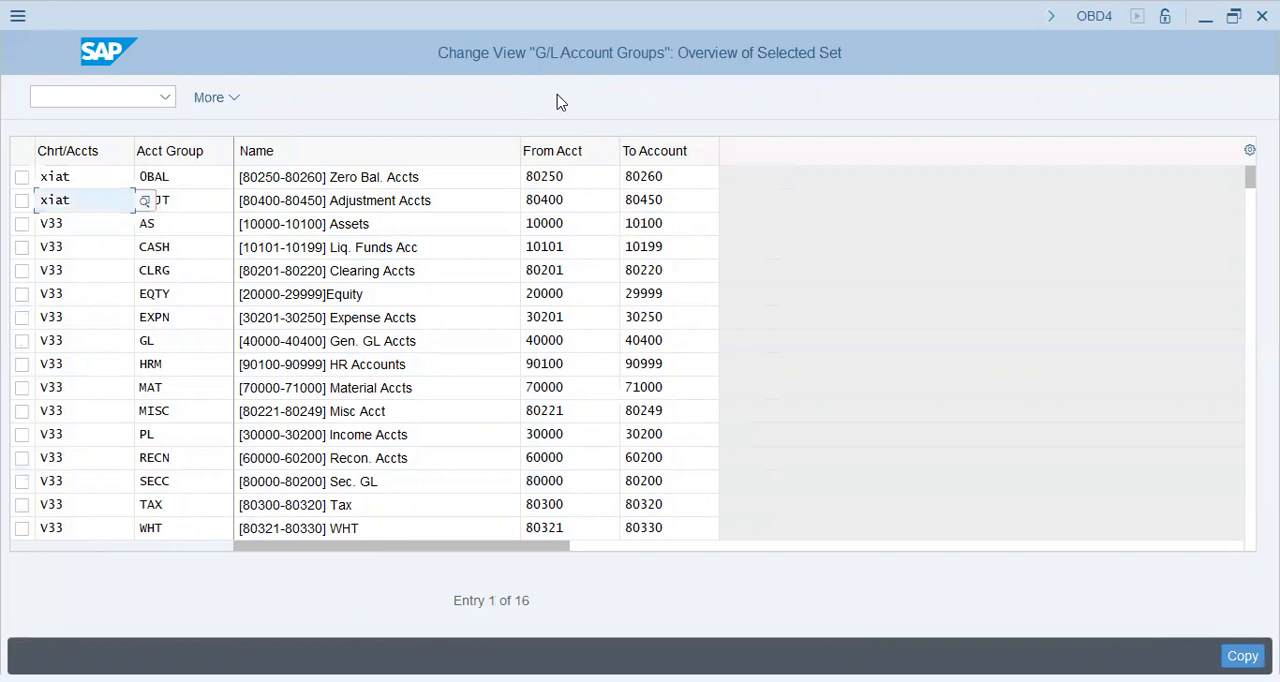
key("Down")
type("xiat")
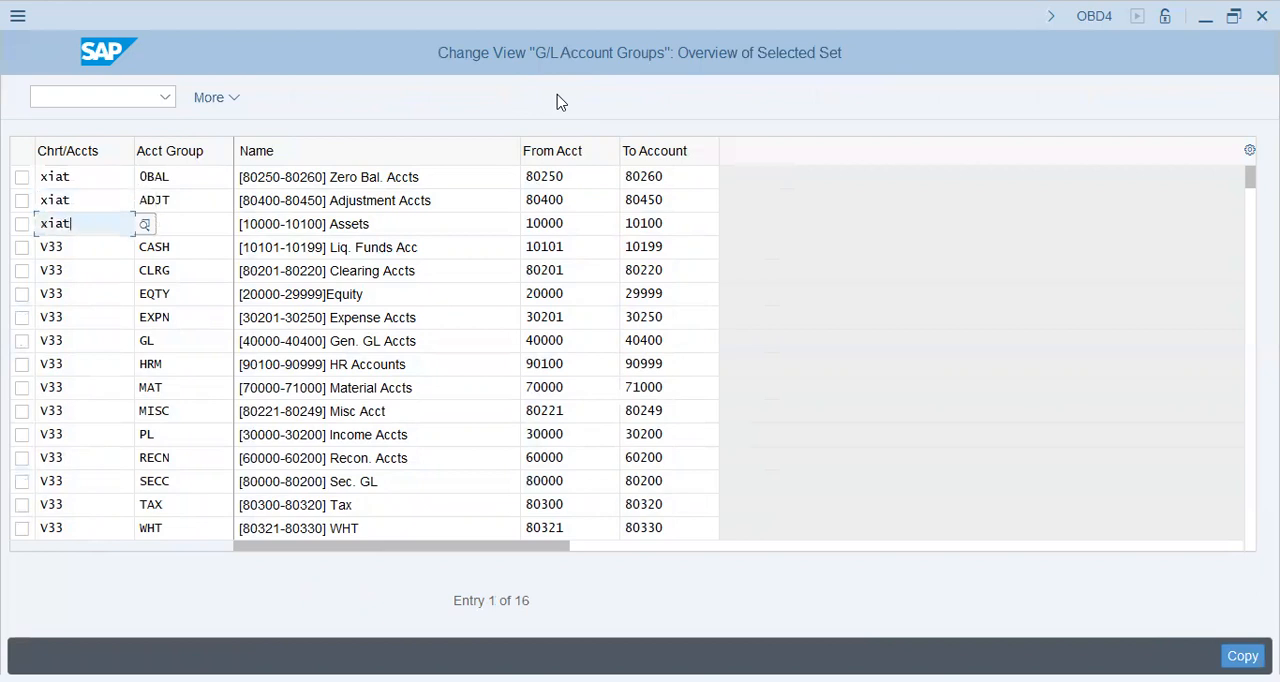
key("Down")
type("xiat")
key("Down")
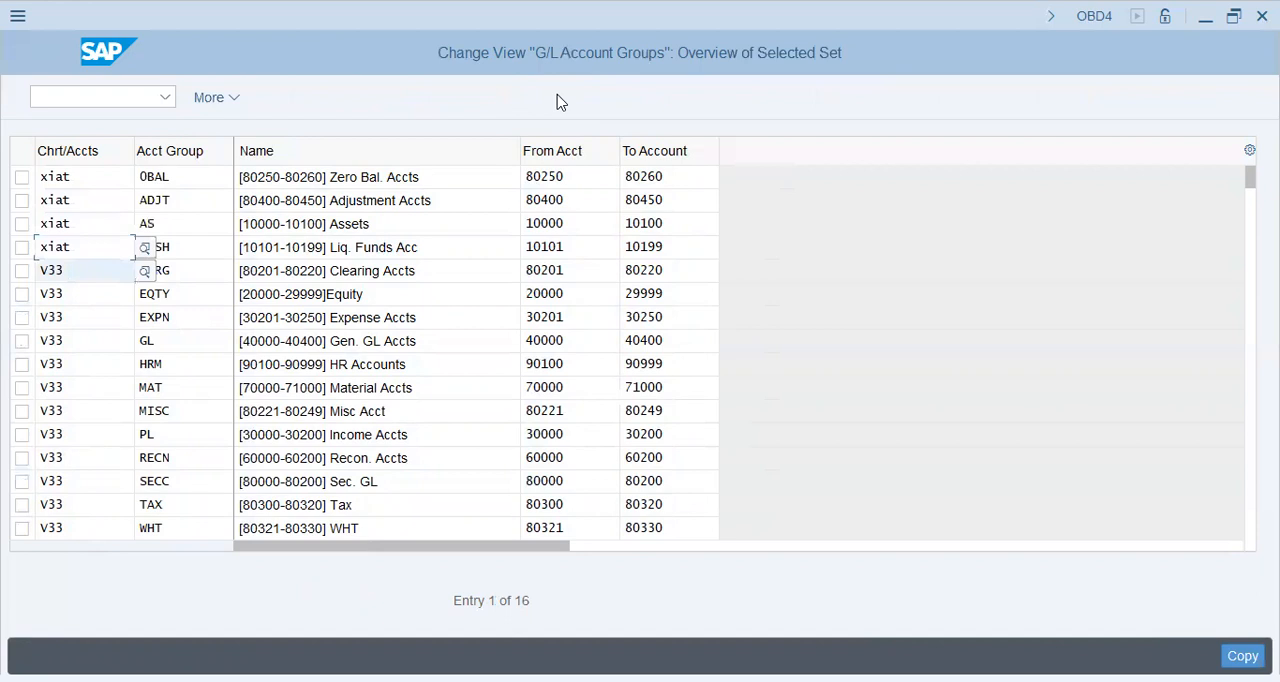
type("xiat")
key("Down")
type("xiat")
key("Down")
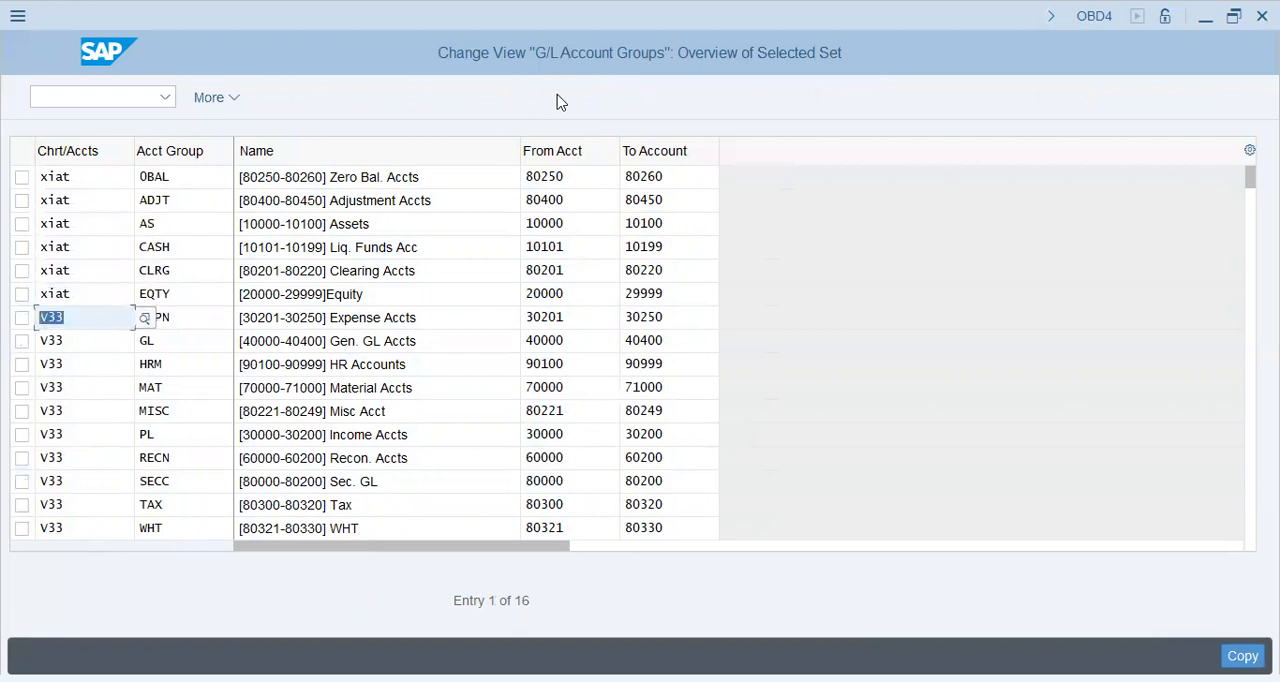
type("xiat")
key("Down")
type("xiat")
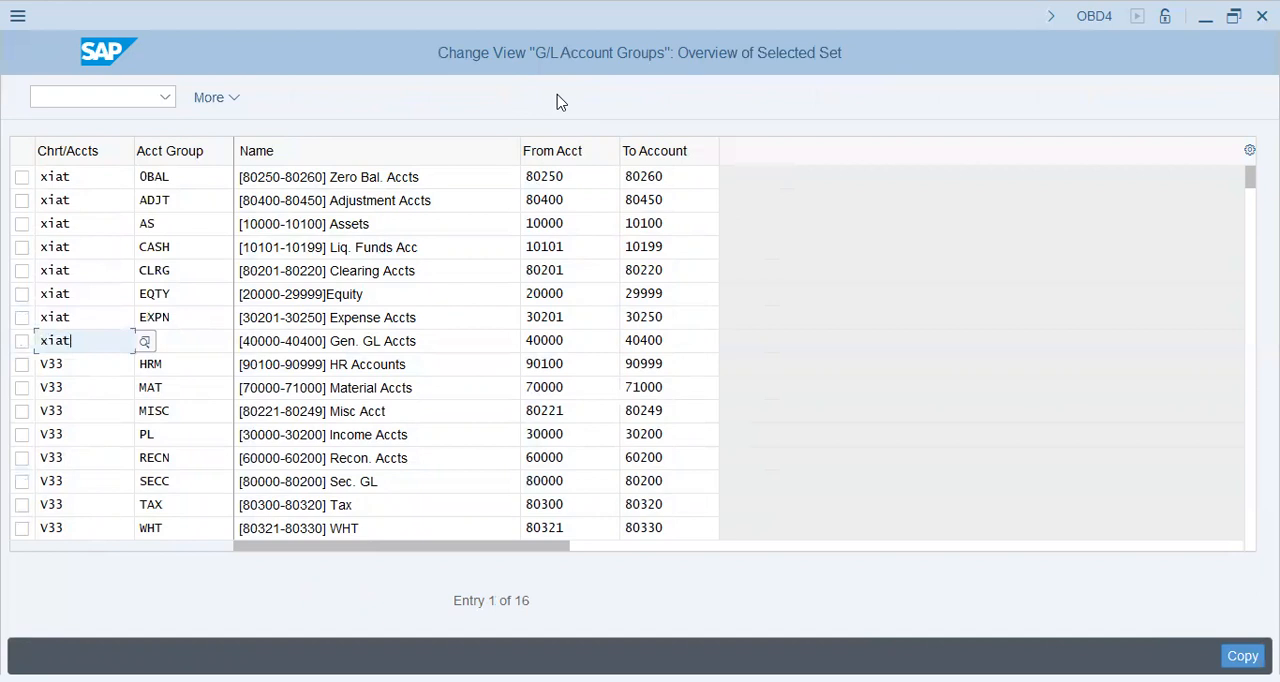
key("Down")
type("xiat")
key("Down")
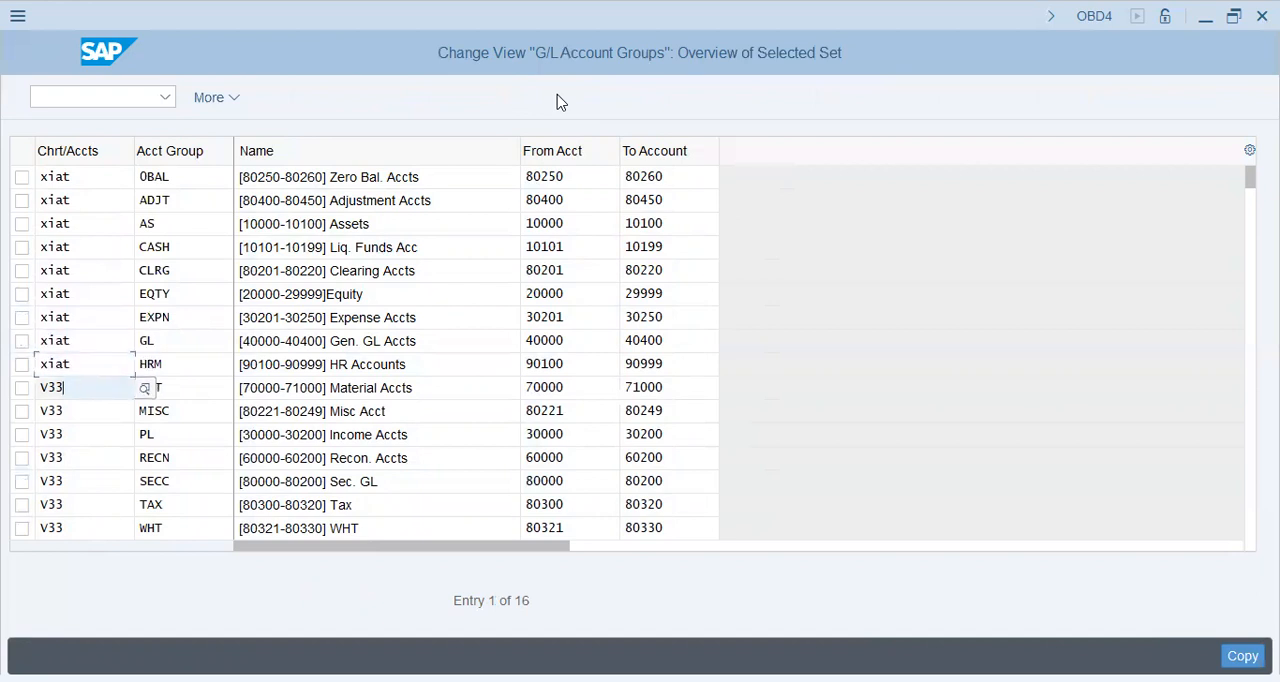
type("xiat")
key("Down")
type("xiat")
key("Down")
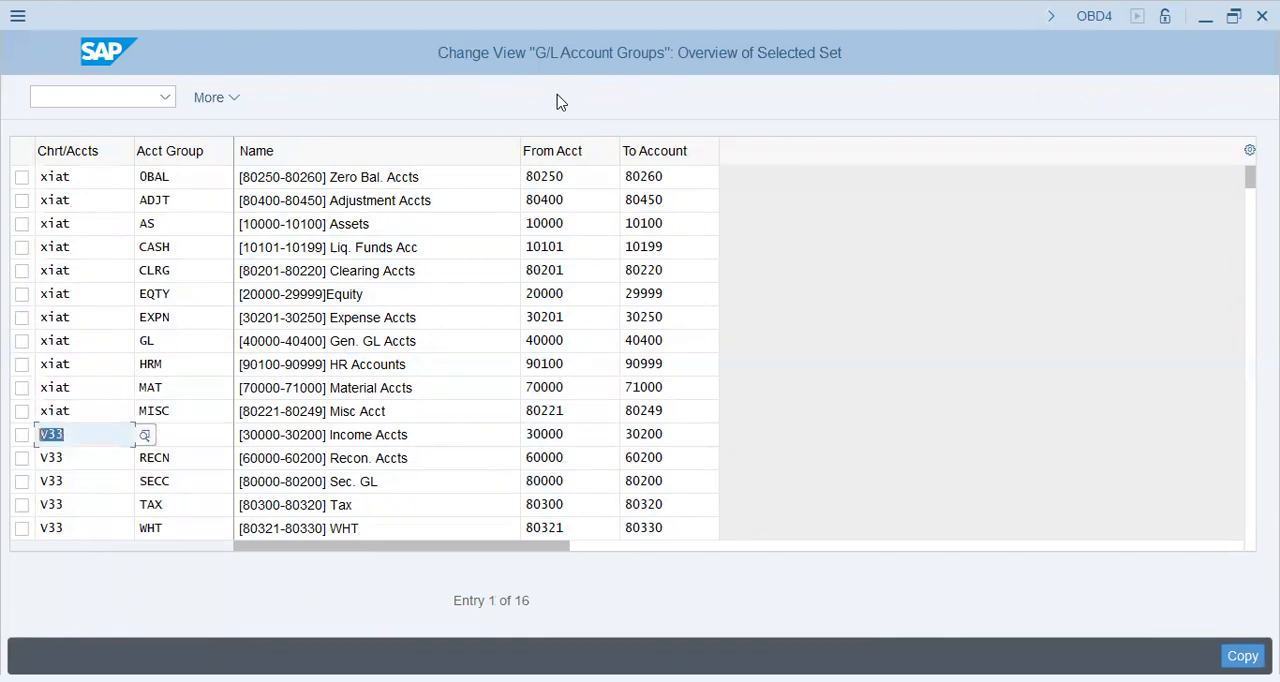
type("xiat")
key("Down")
type("xiat")
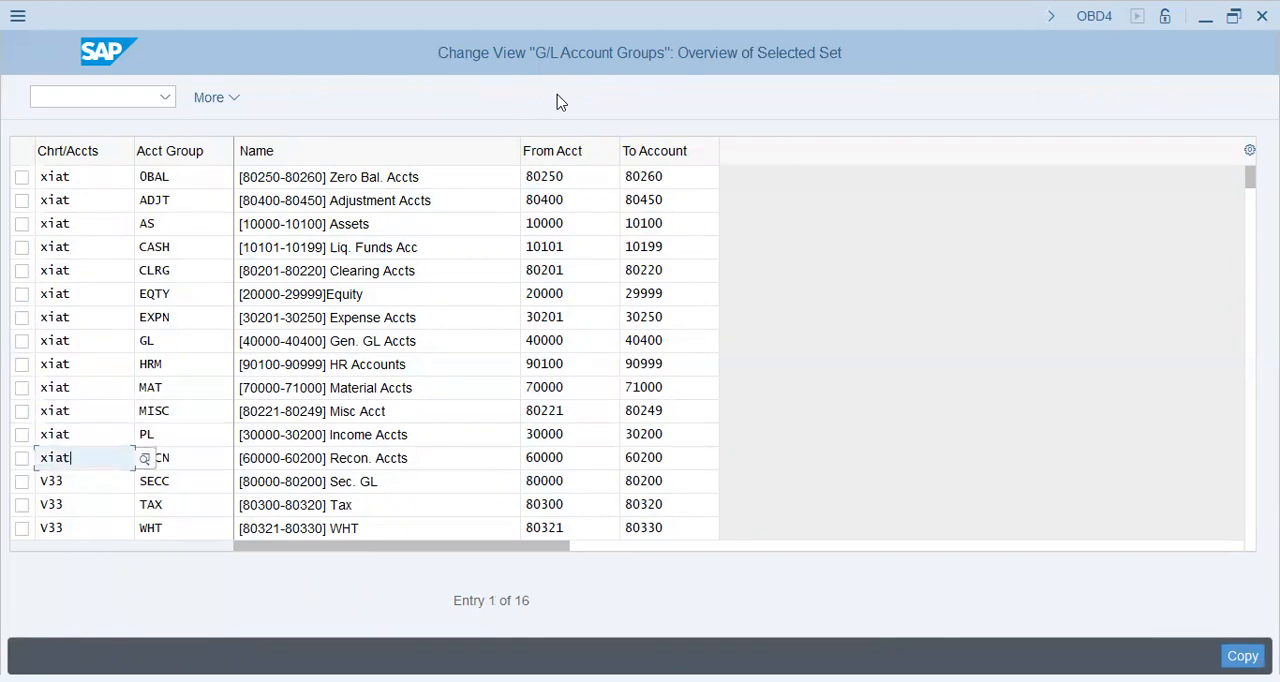
key("Down")
type("xiat")
key("Down")
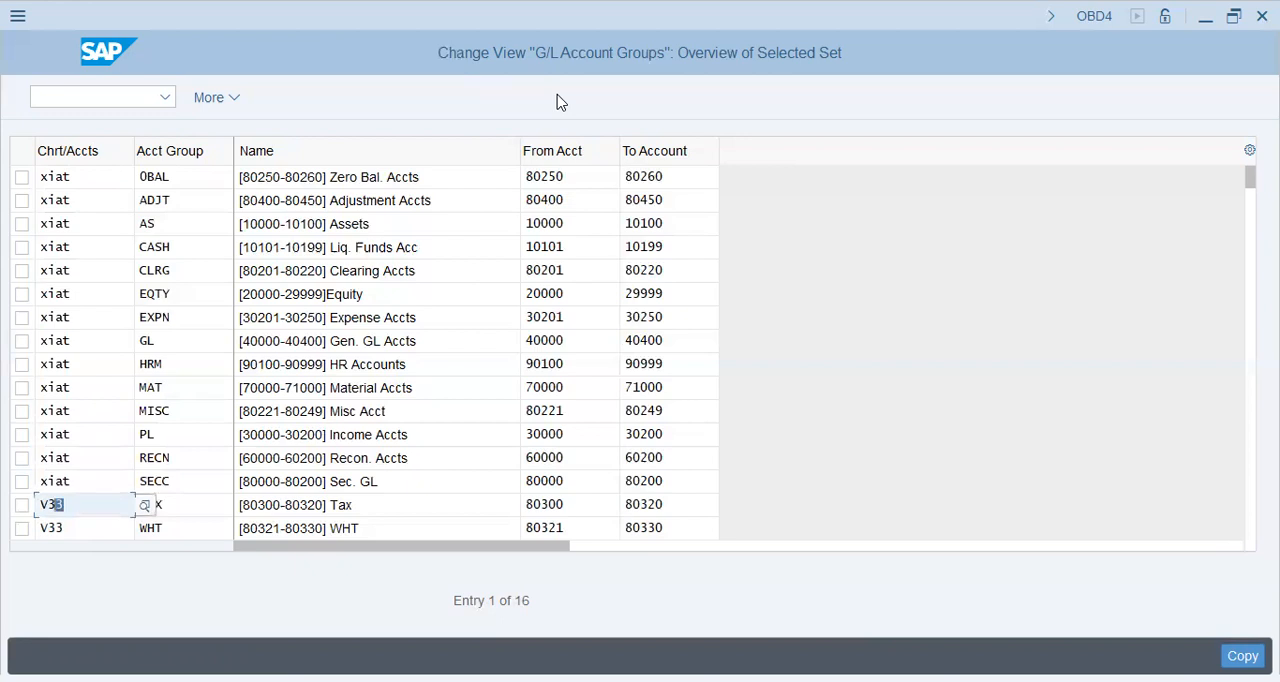
type("xiat")
key("Down")
key("BackSpace")
type("xiat")
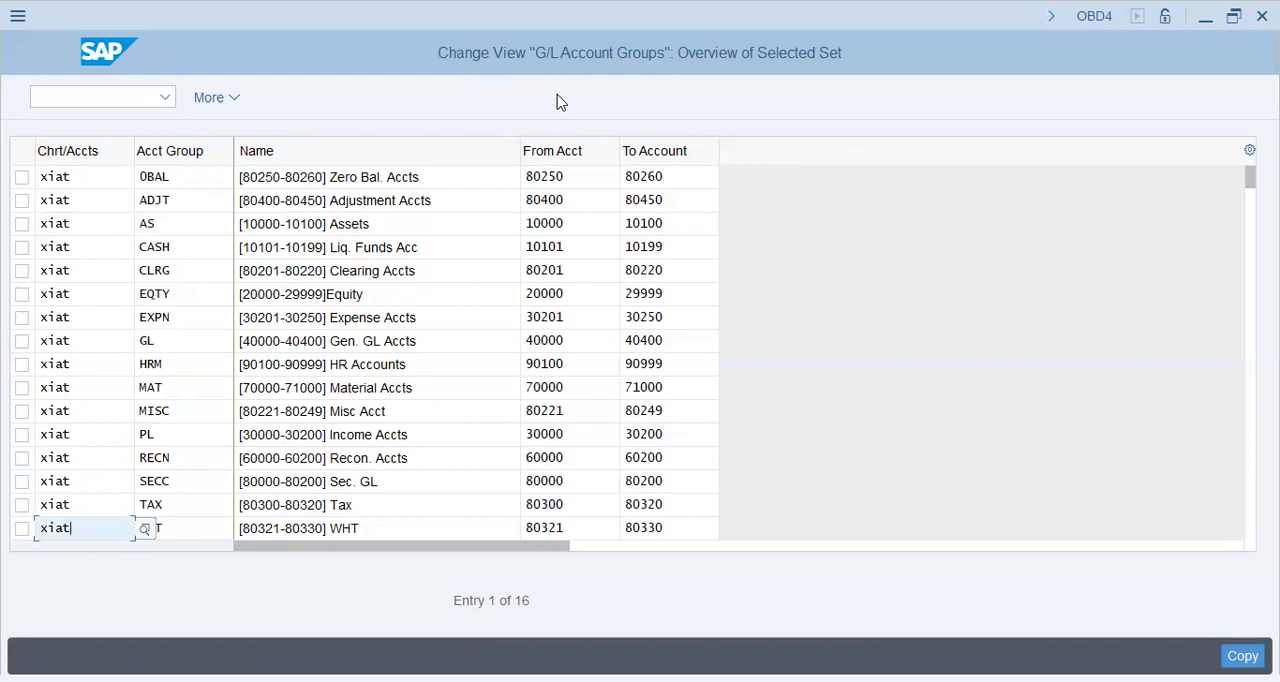
key("Return")
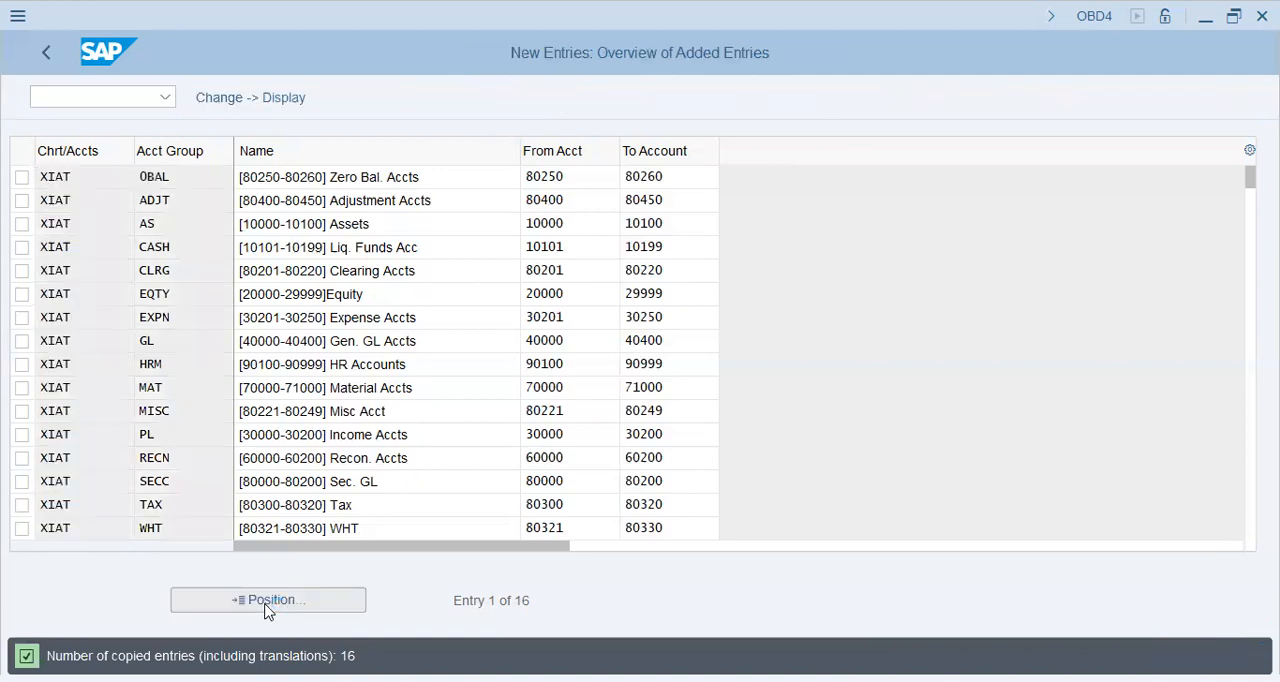
Step: Save the copied account groups for chart of accounts XIAT
left_click(266, 603)
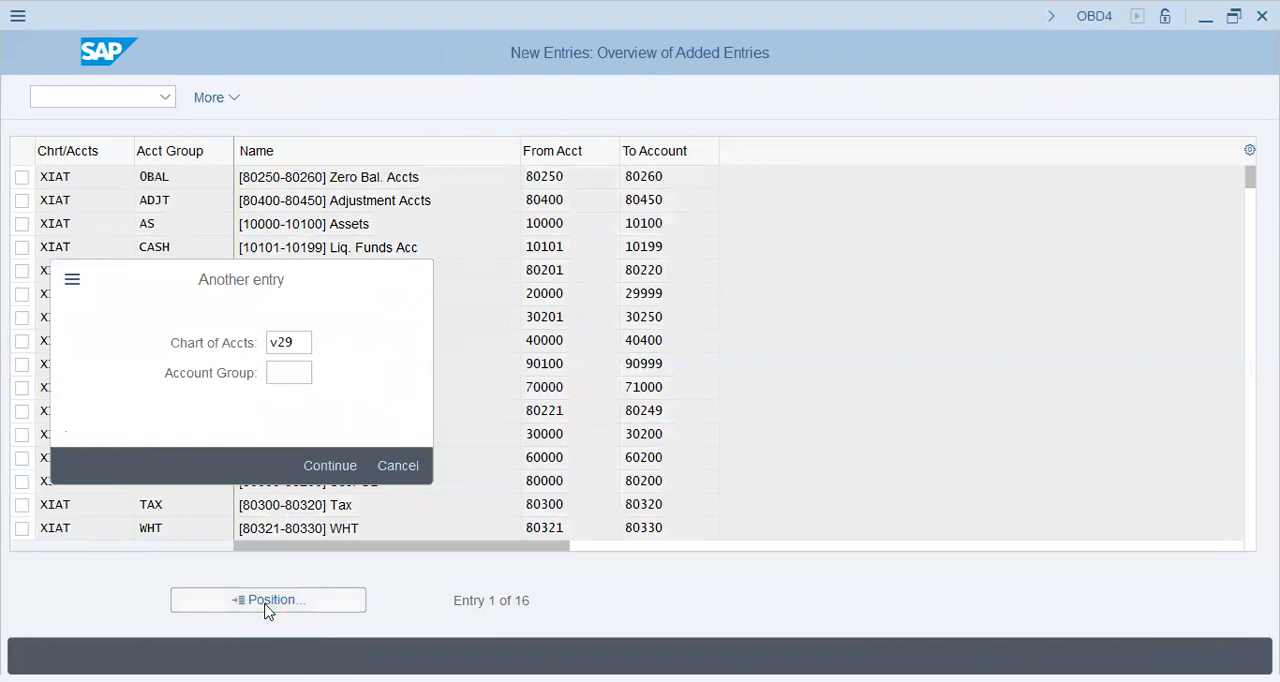
key("Return")
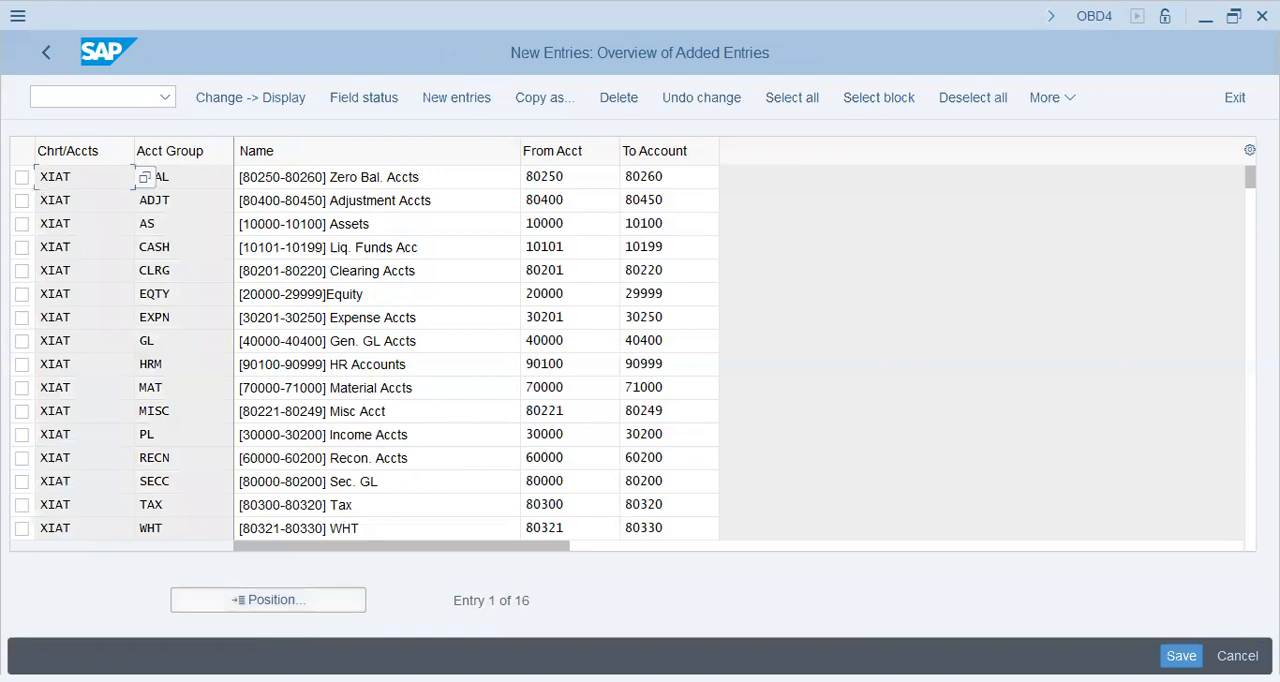
left_click(153, 98)
key("Return")
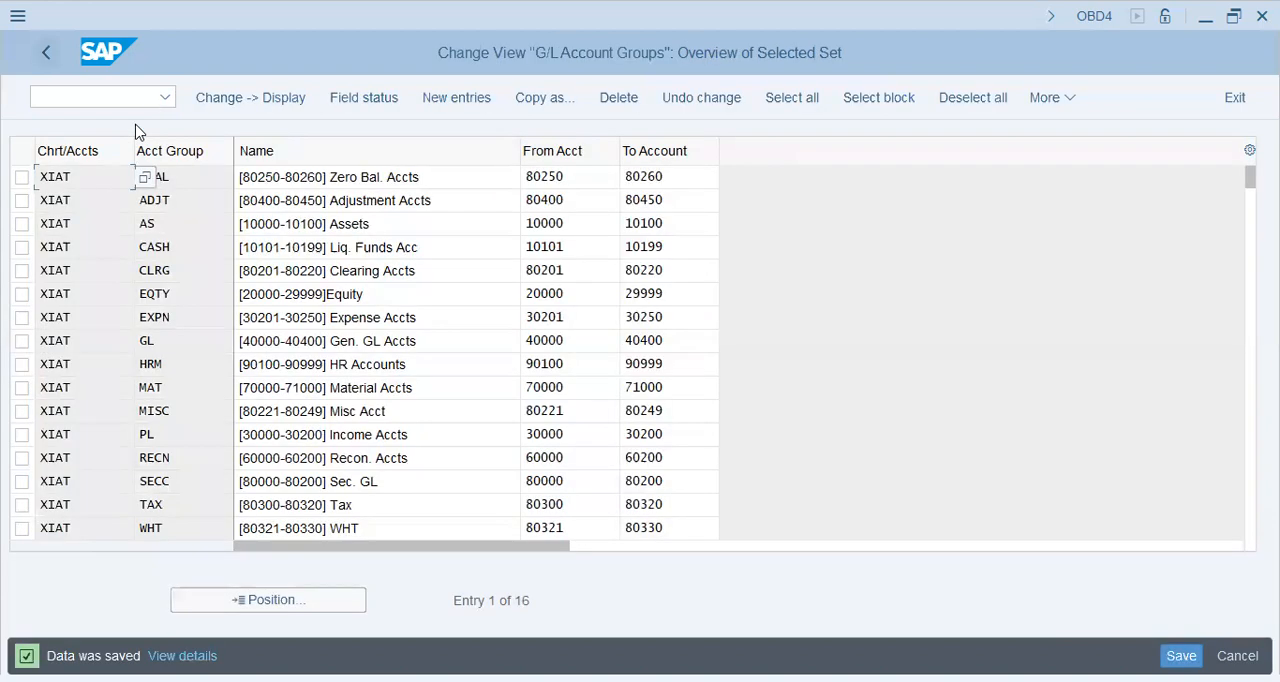
Step: Return to the full account group overview and position the list at chart of accounts V29
key("F3")
left_click(280, 595)
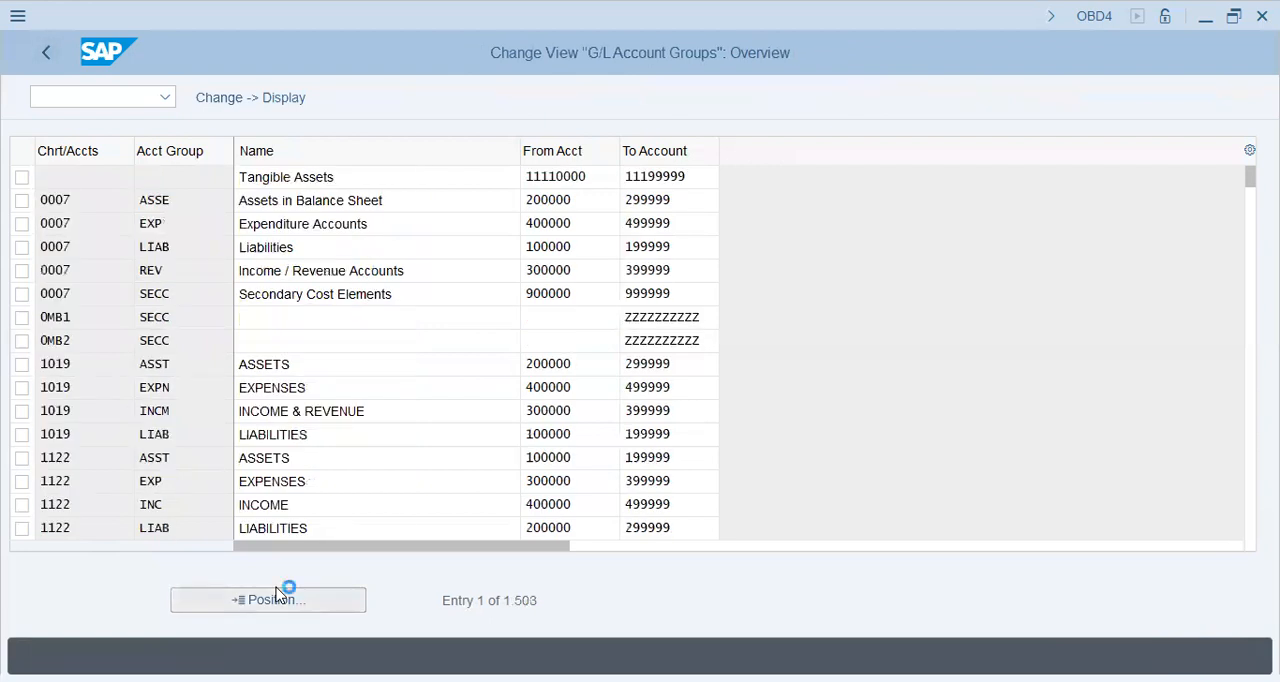
left_click(280, 598)
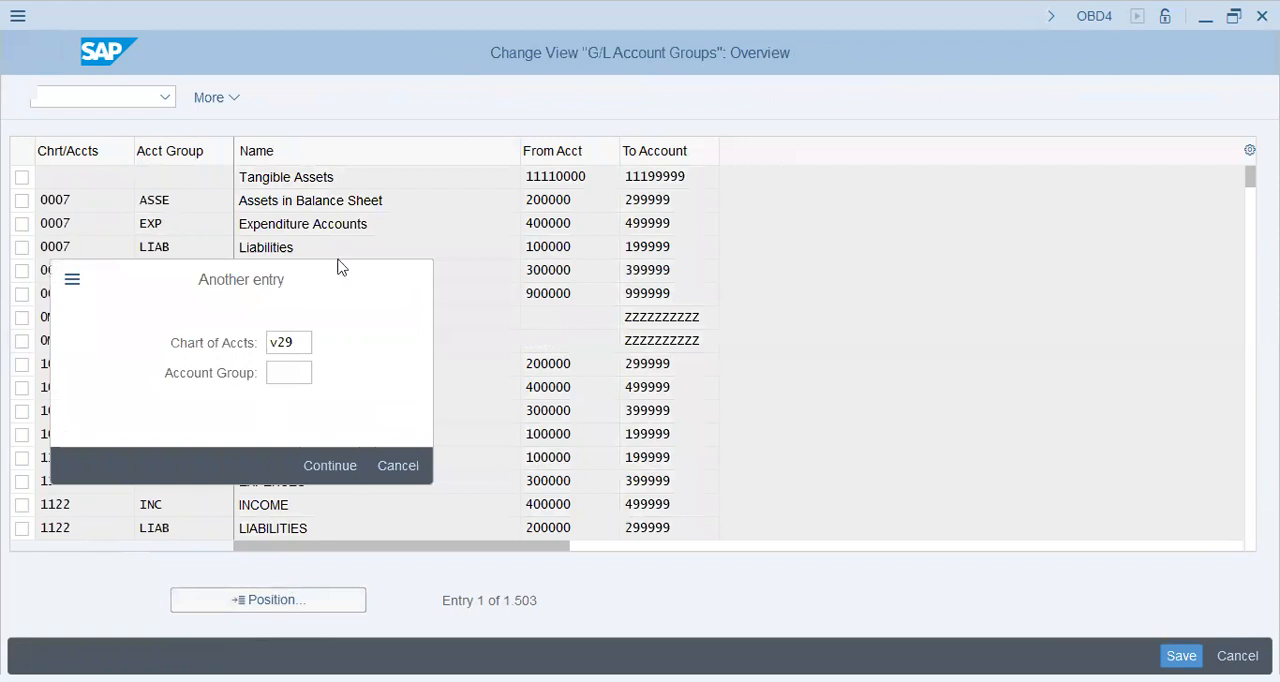
key("Return")
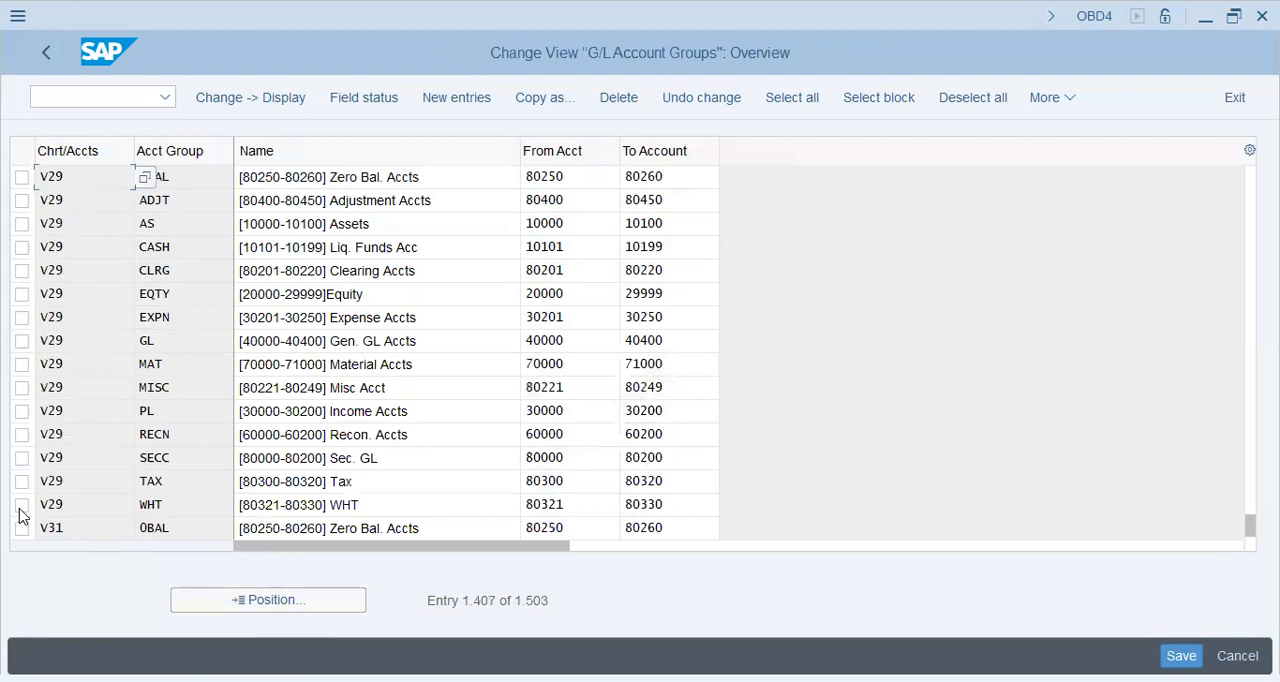
Step: Look through the account groups from chart of accounts V29 onward for the XIAT copies, and reopen the G/L account group overview
scroll(22, 514, "down", 5)
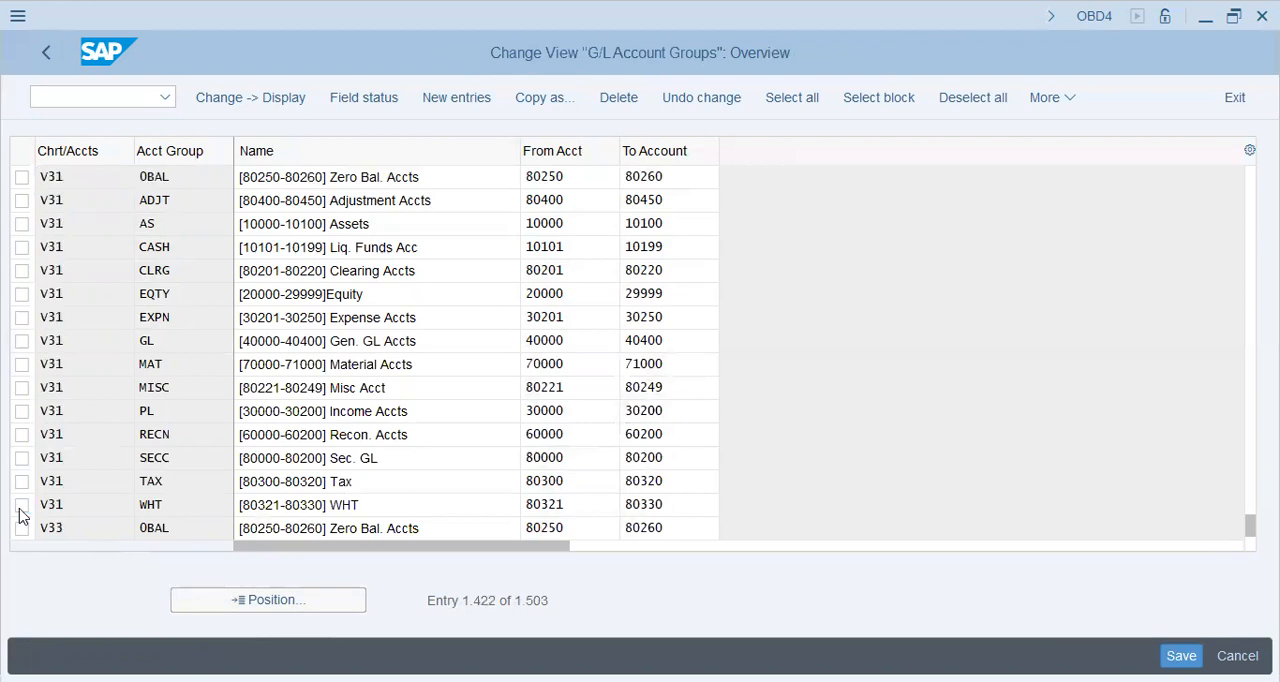
scroll(22, 514, "down", 5)
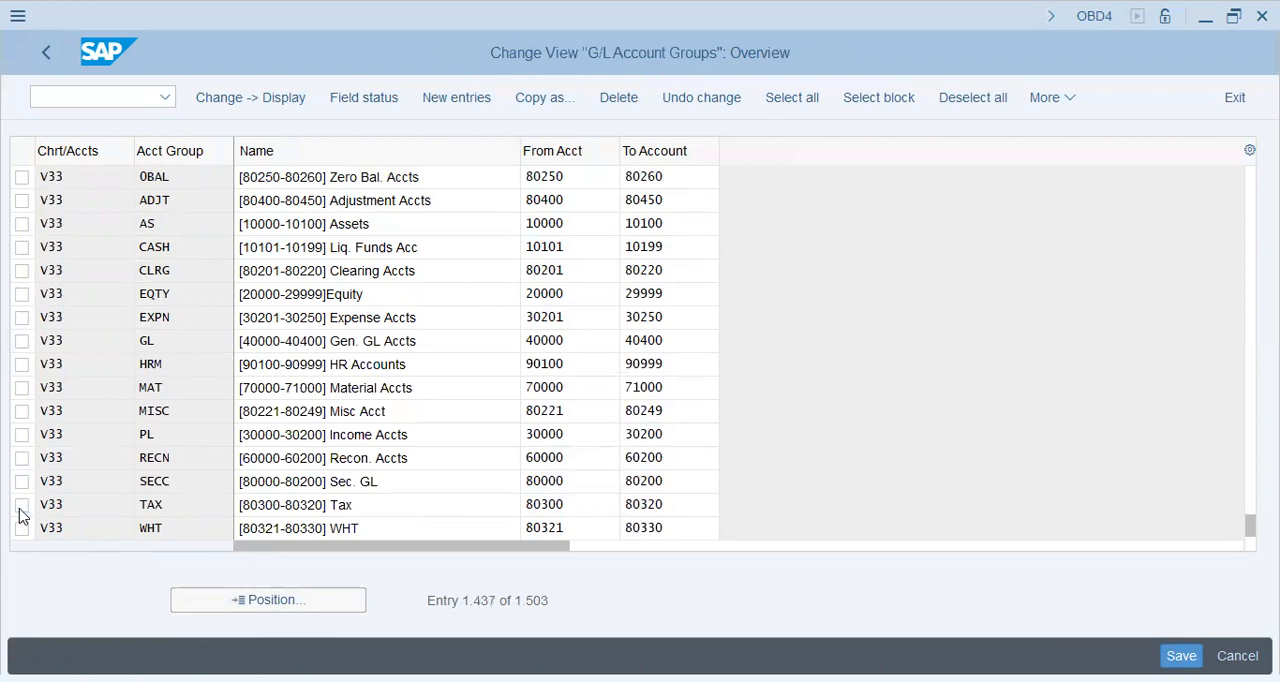
scroll(22, 514, "up", 5)
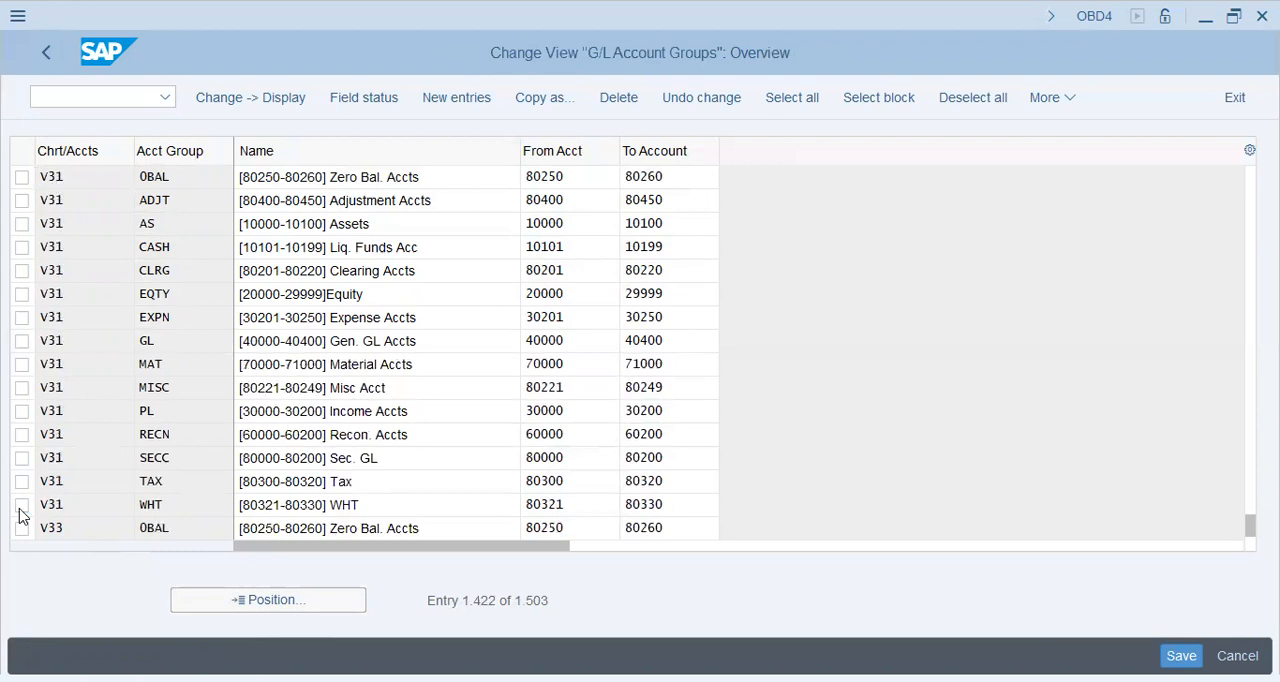
scroll(22, 514, "down", 5)
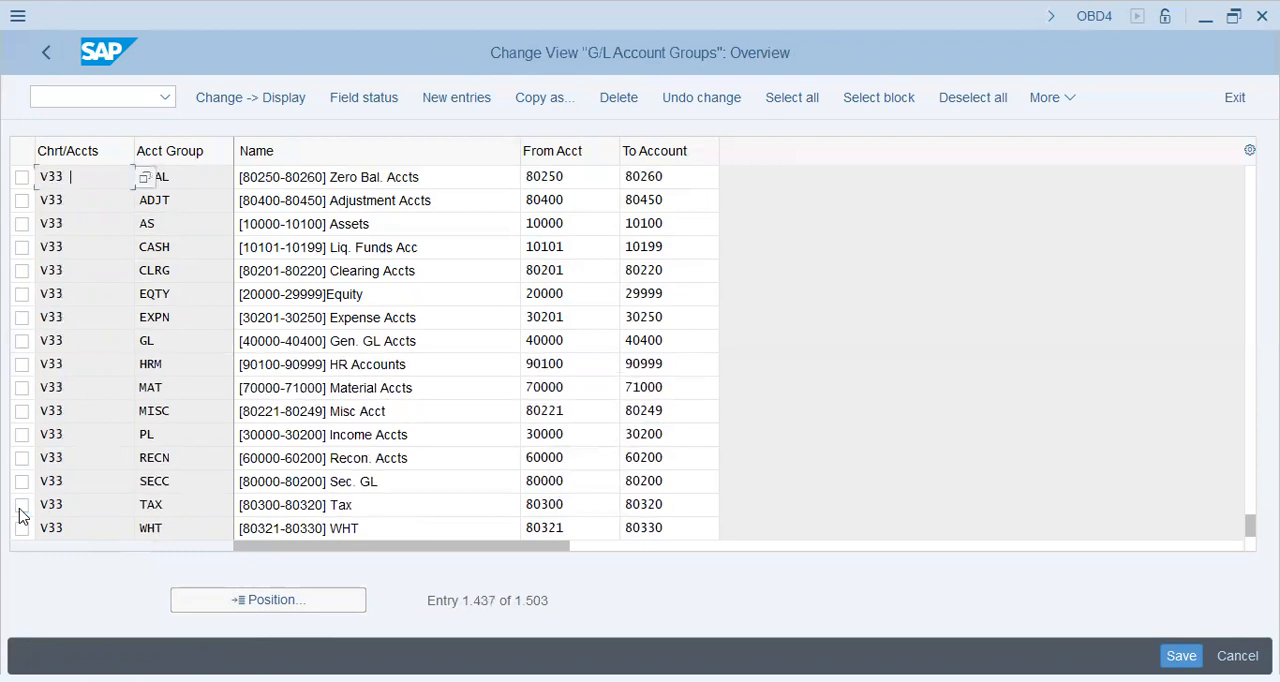
scroll(22, 514, "down", 5)
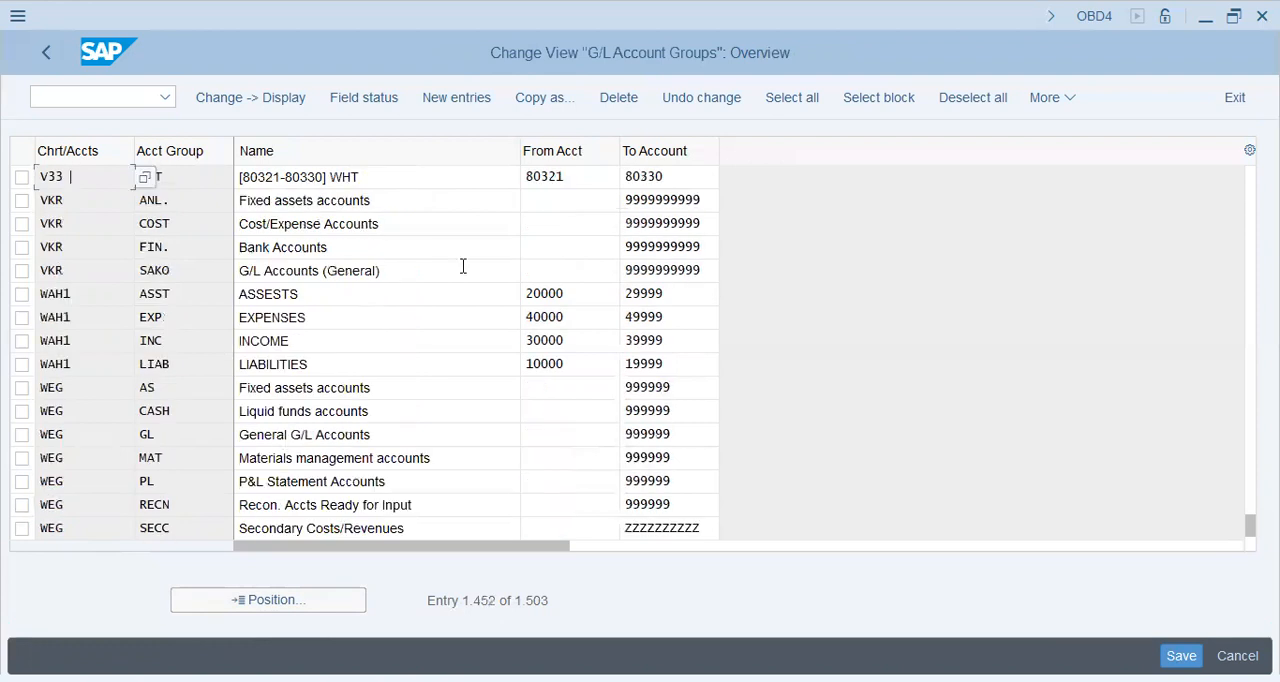
left_click(449, 177)
left_click(108, 100)
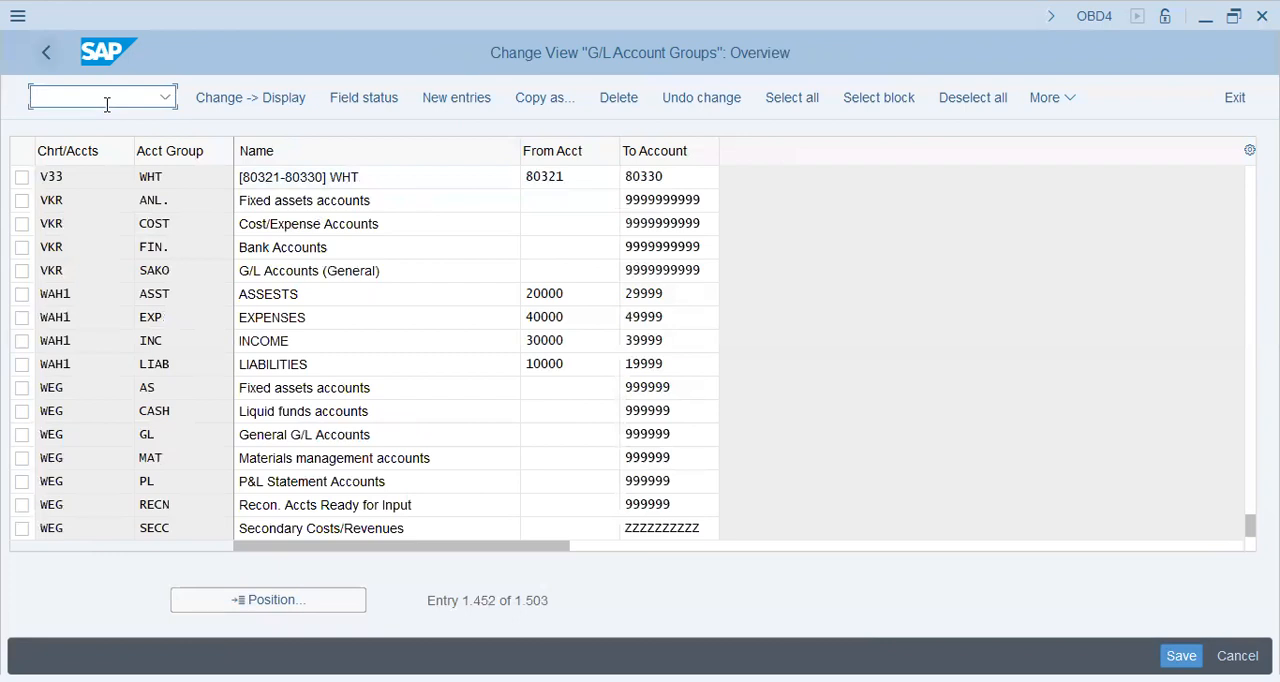
key("F3")
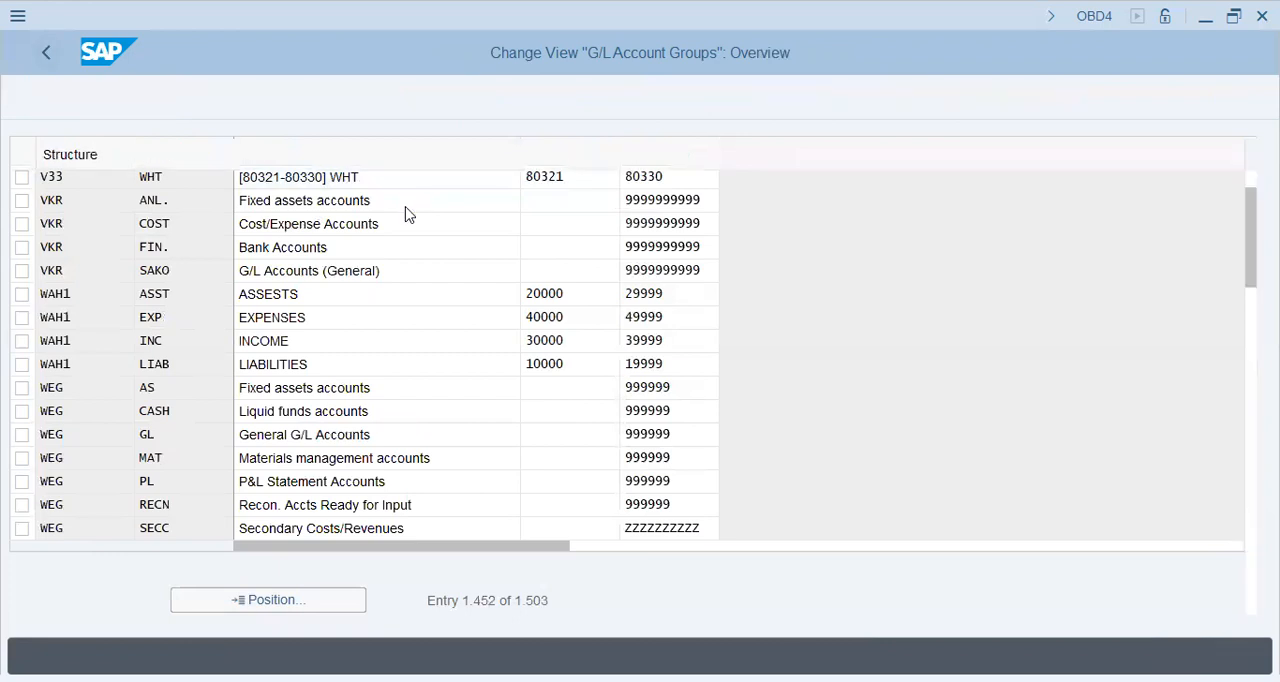
left_click(184, 519)
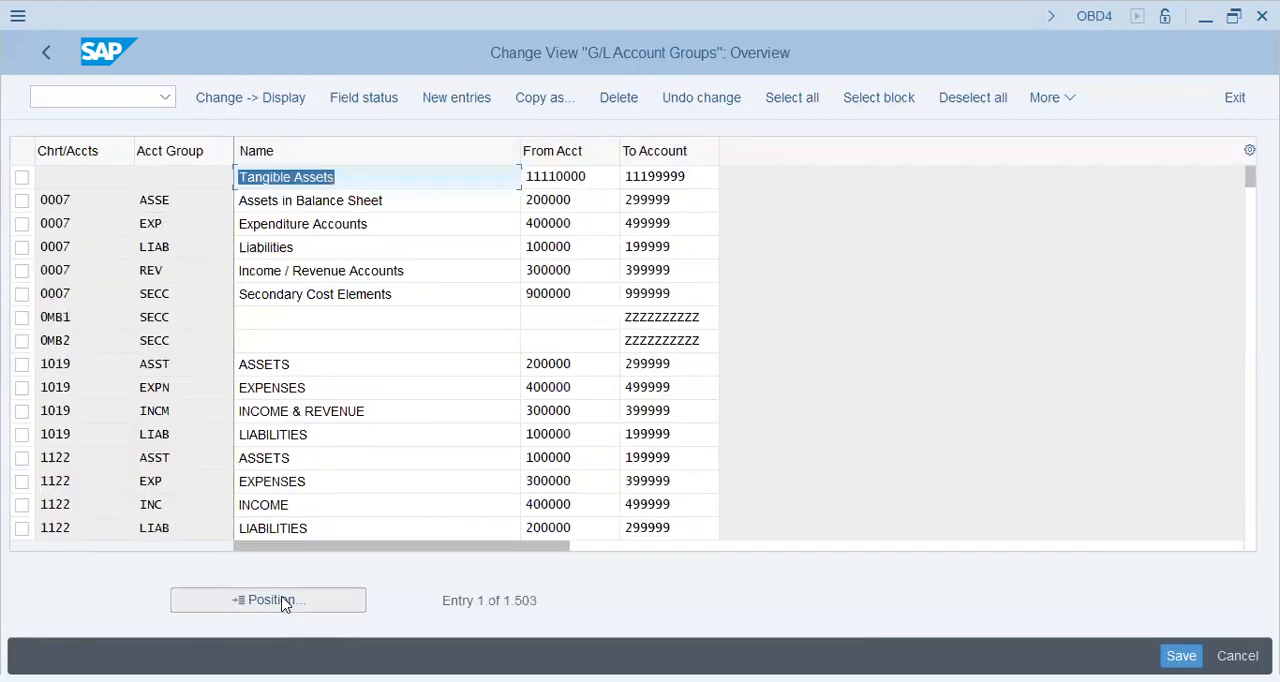
Step: Position the account group list at chart of accounts XIAT to check its copied groups
left_click(283, 601)
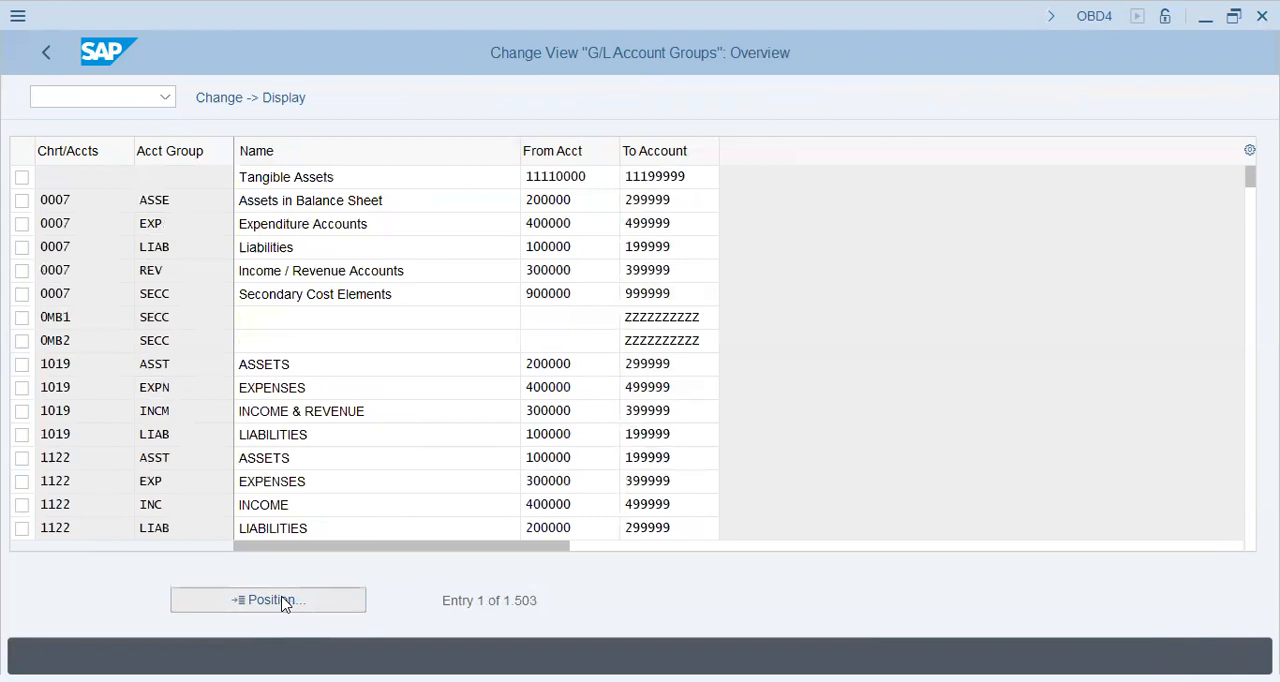
left_click(268, 600)
type("V")
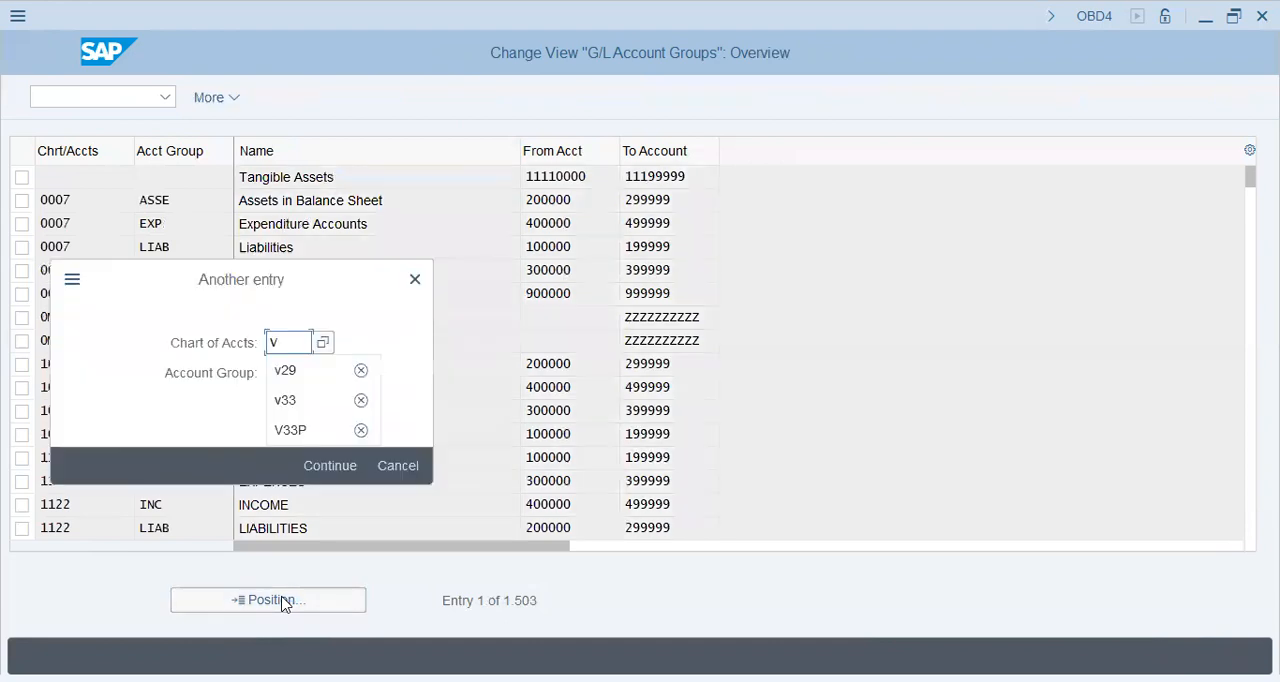
key("BackSpace")
type("x")
key("Return")
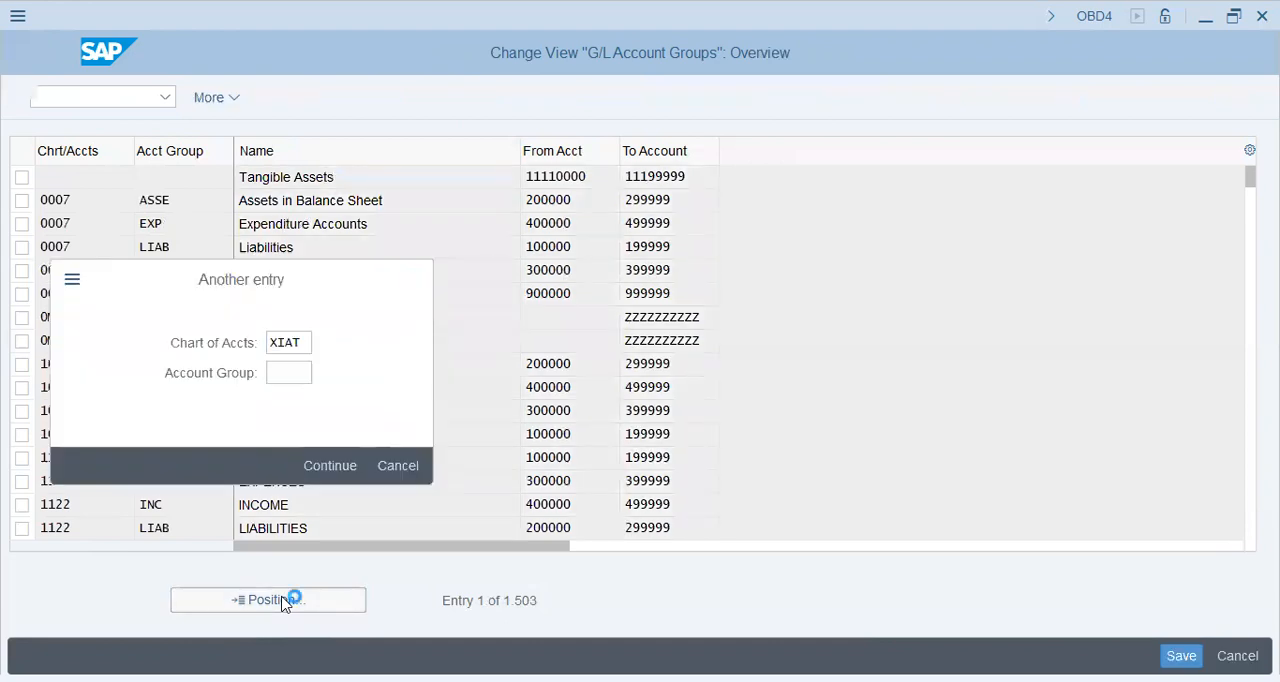
key("Return")
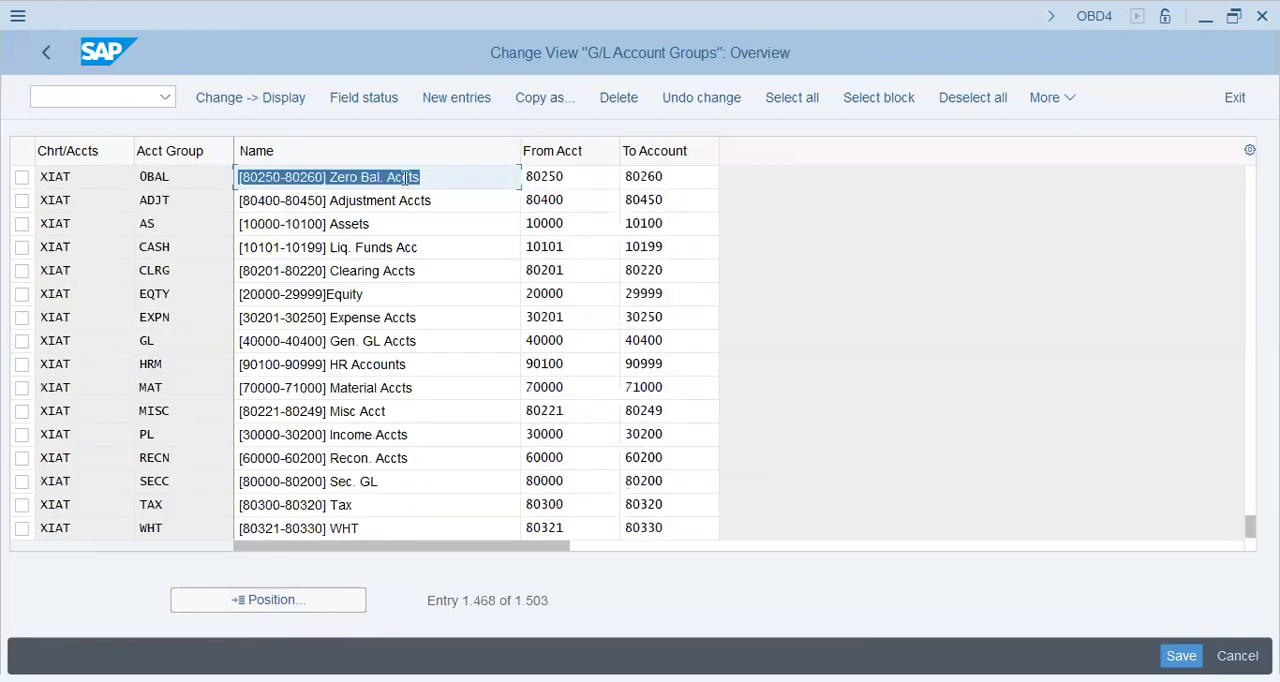
left_click(463, 176)
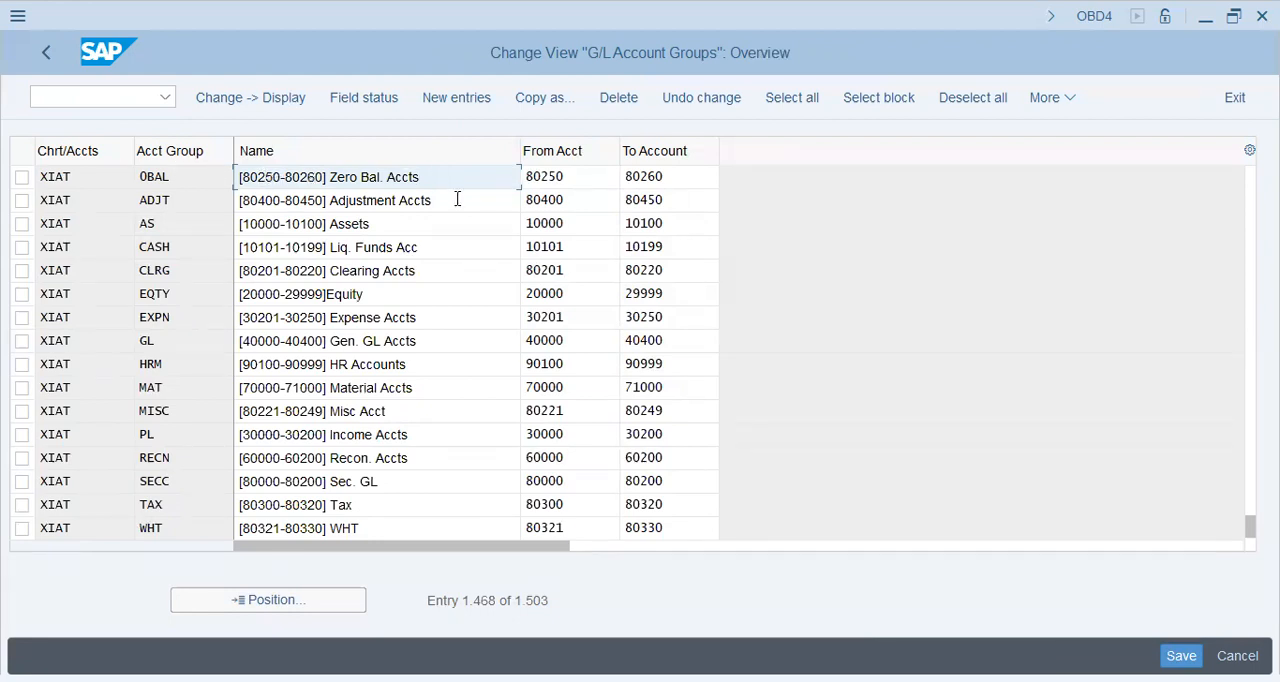
Step: Review the names and account number ranges of the XIAT Assets and Expense Accts groups
key("Down")
left_click(384, 221)
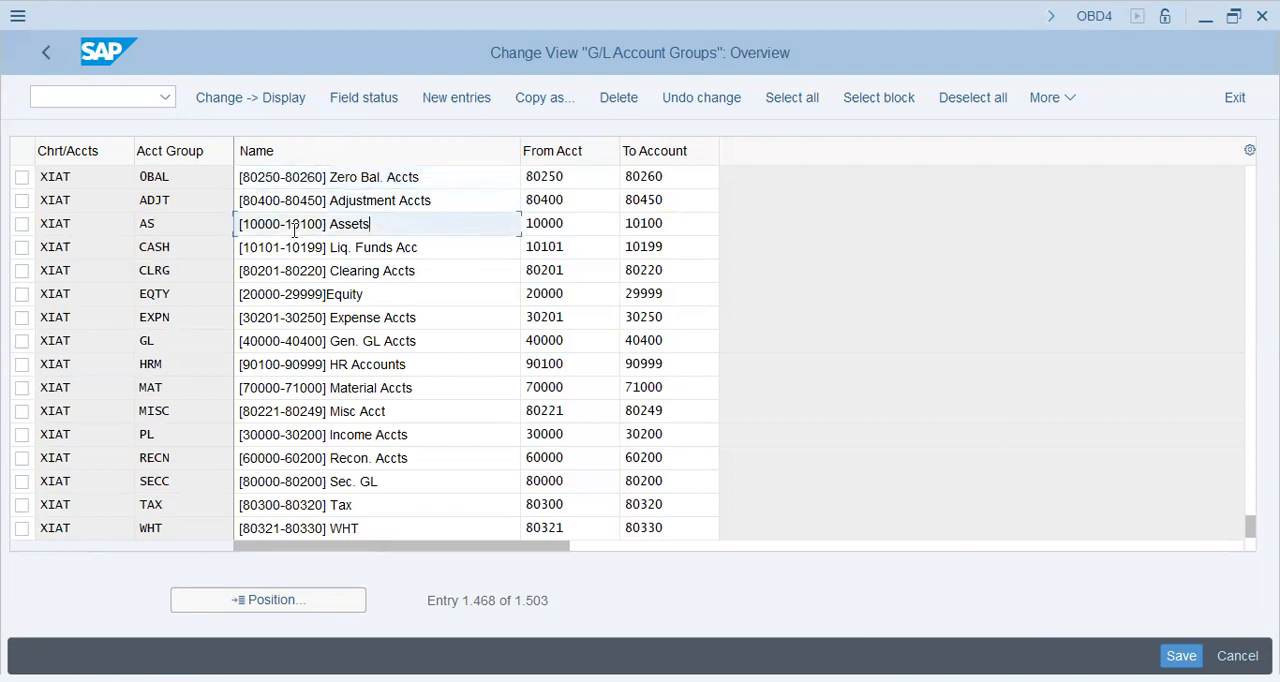
key("shift+Home")
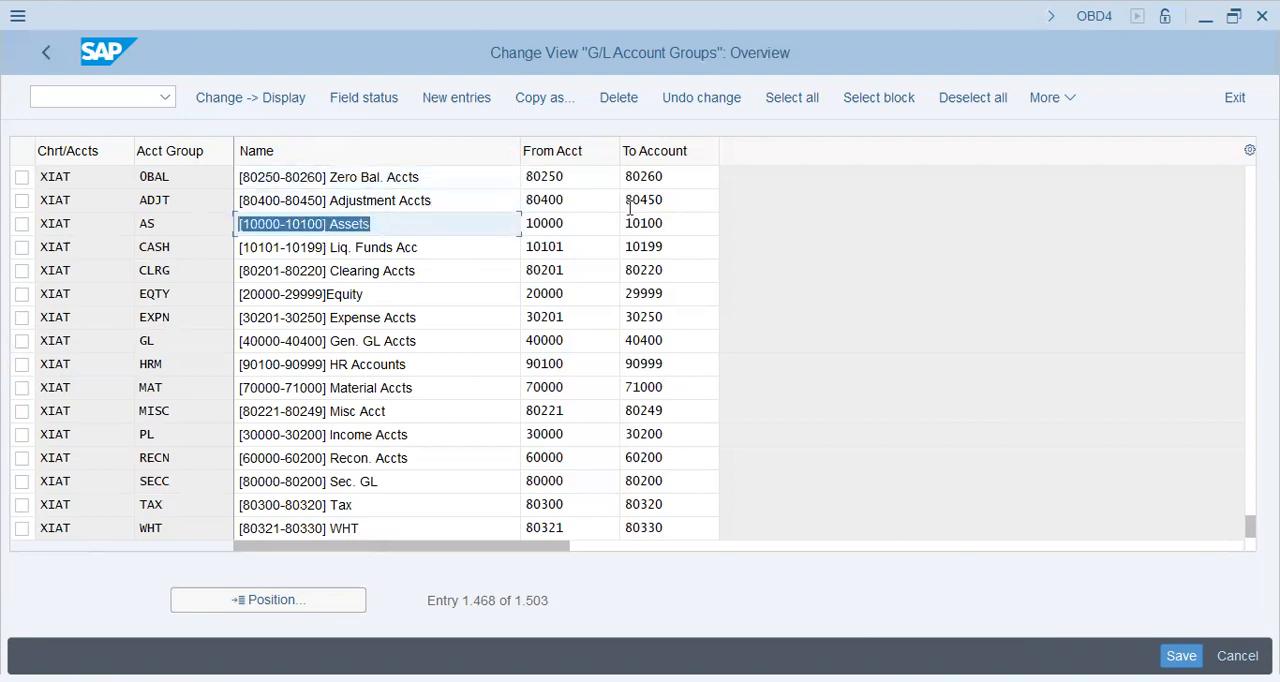
key("End")
key("Tab")
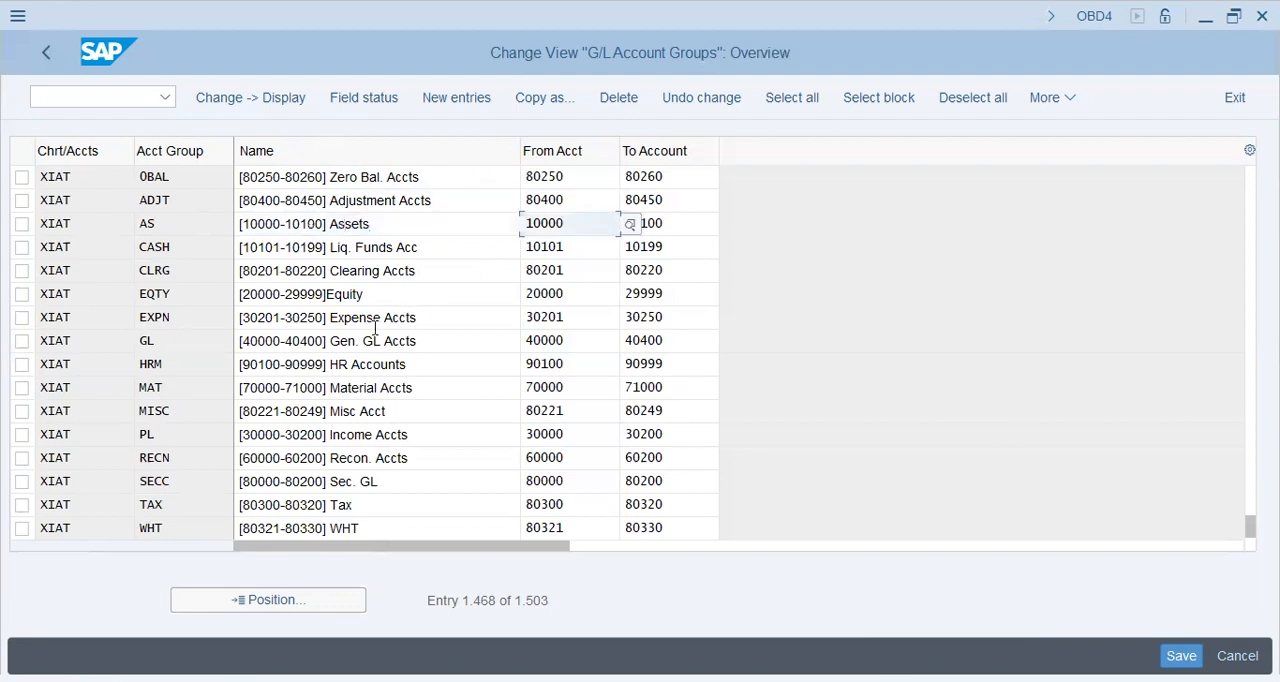
left_click(423, 318)
key("shift+Home")
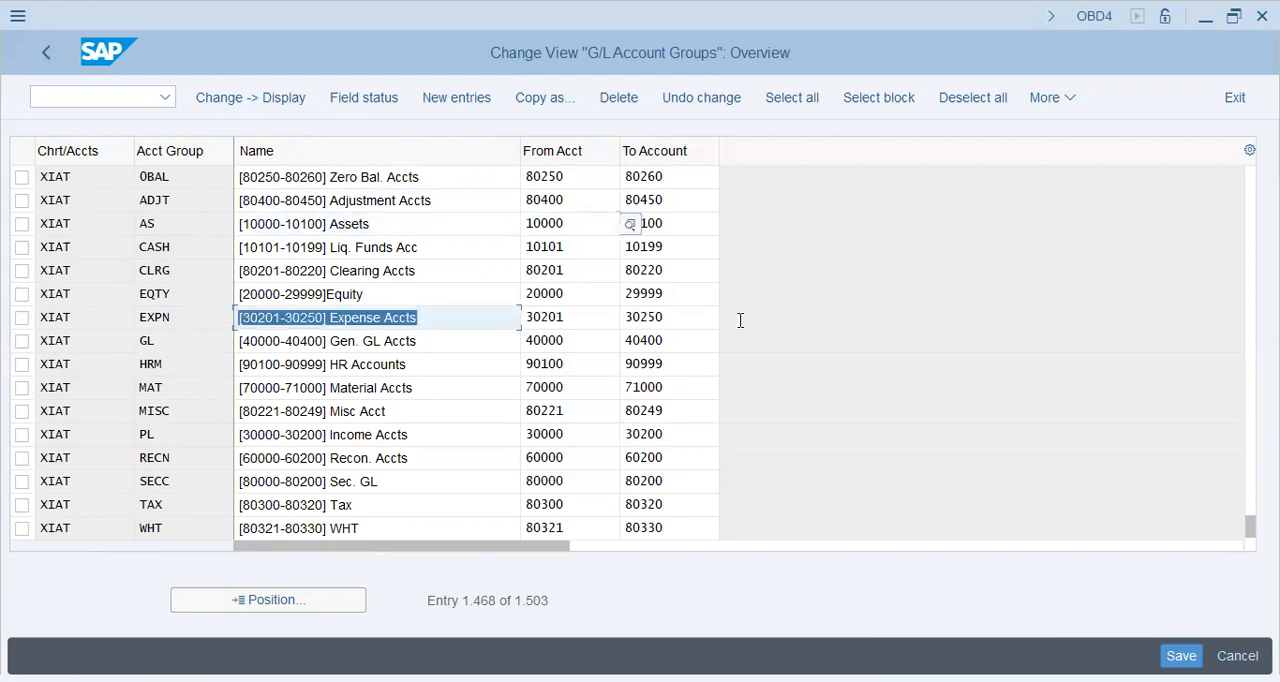
left_click(677, 317)
key("shift+Home")
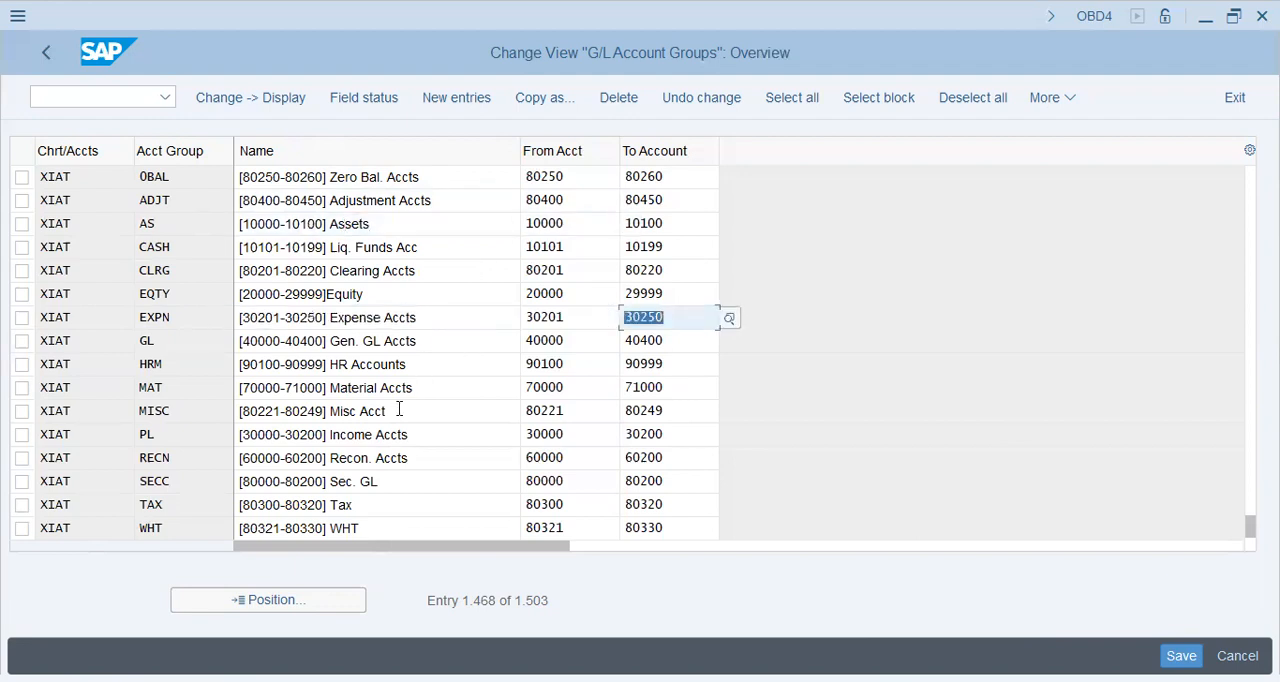
Step: Check the names of the XIAT Income, Recon., Sec. GL and Tax groups and the range prefix of Zero Bal. Accts
left_click(410, 438)
key("shift+Home")
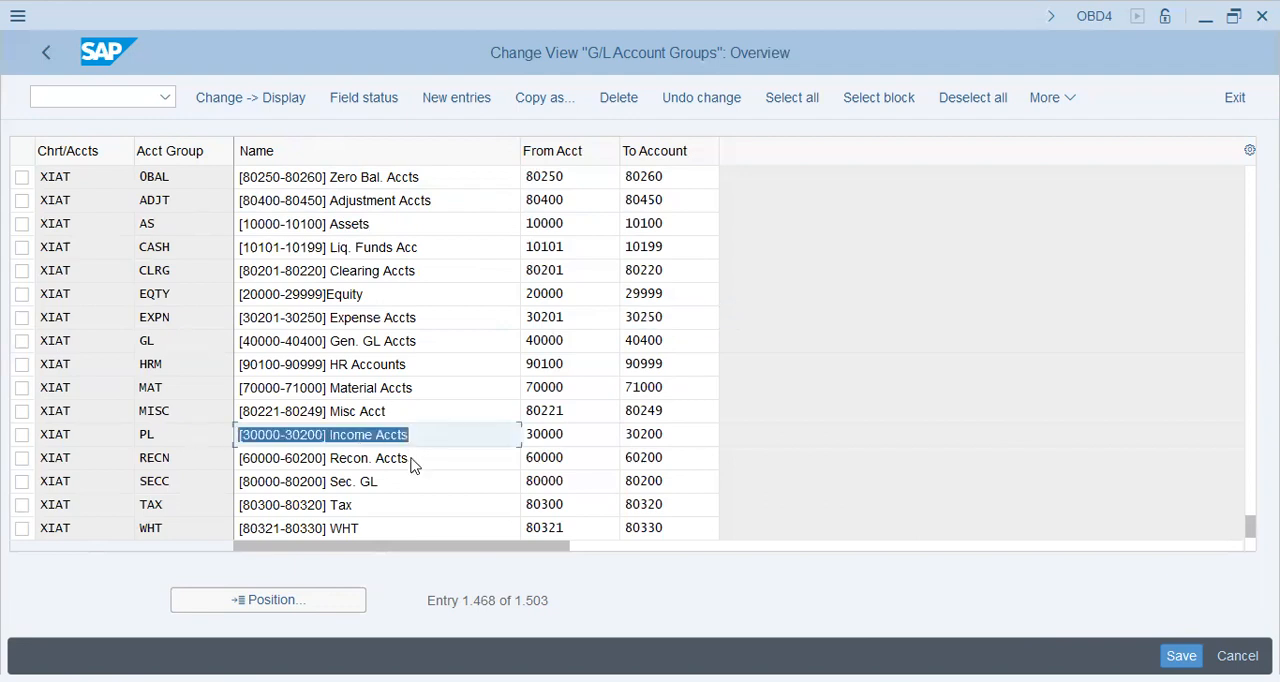
left_click(414, 460)
key("shift+Home")
left_click(405, 485)
key("shift+Home")
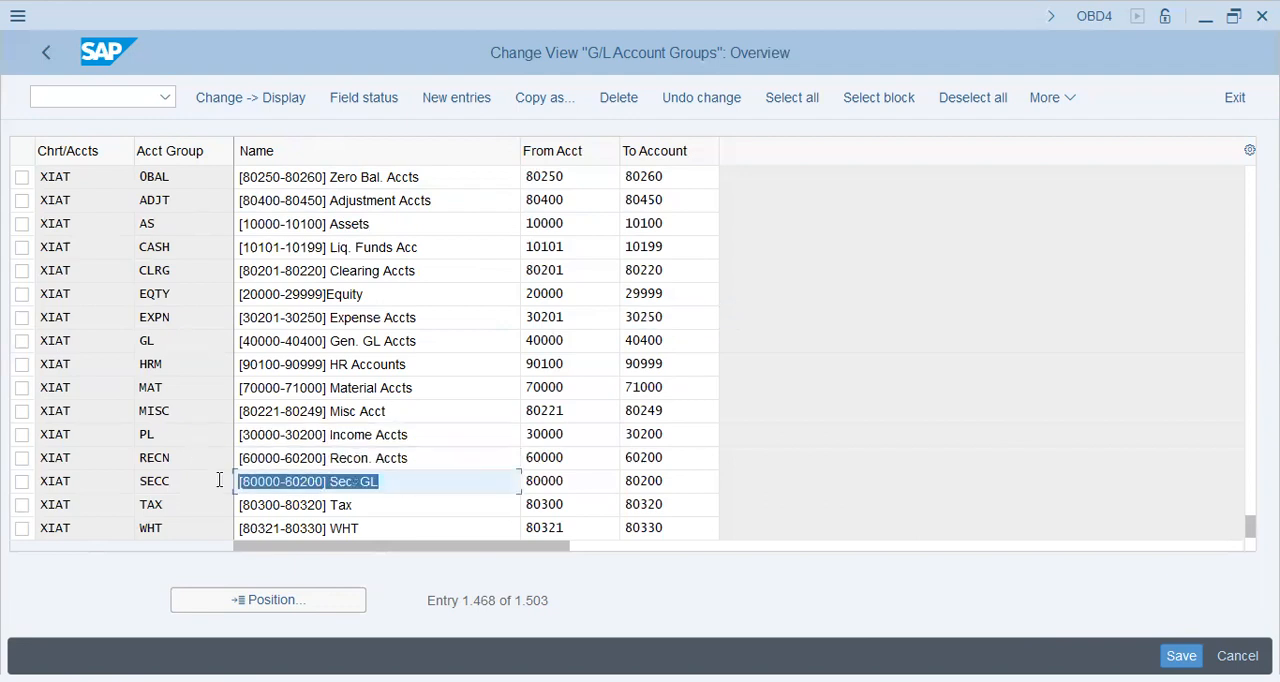
key("Down")
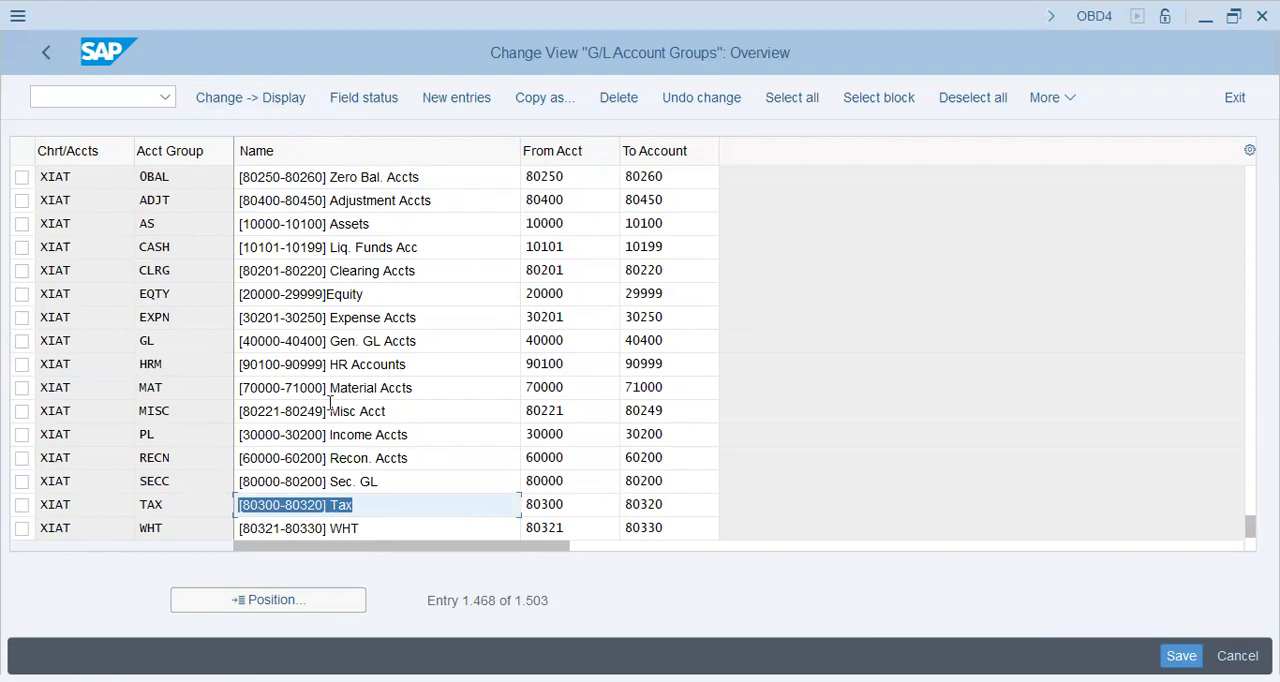
left_click(330, 180)
key("shift+Left")
key("shift+Left")
key("shift+Left")
key("shift+Left")
key("shift+Left")
key("shift+Left")
key("shift+Left")
key("shift+Left")
key("shift+Left")
key("shift+Left")
key("shift+Left")
key("shift+Left")
key("shift+Left")
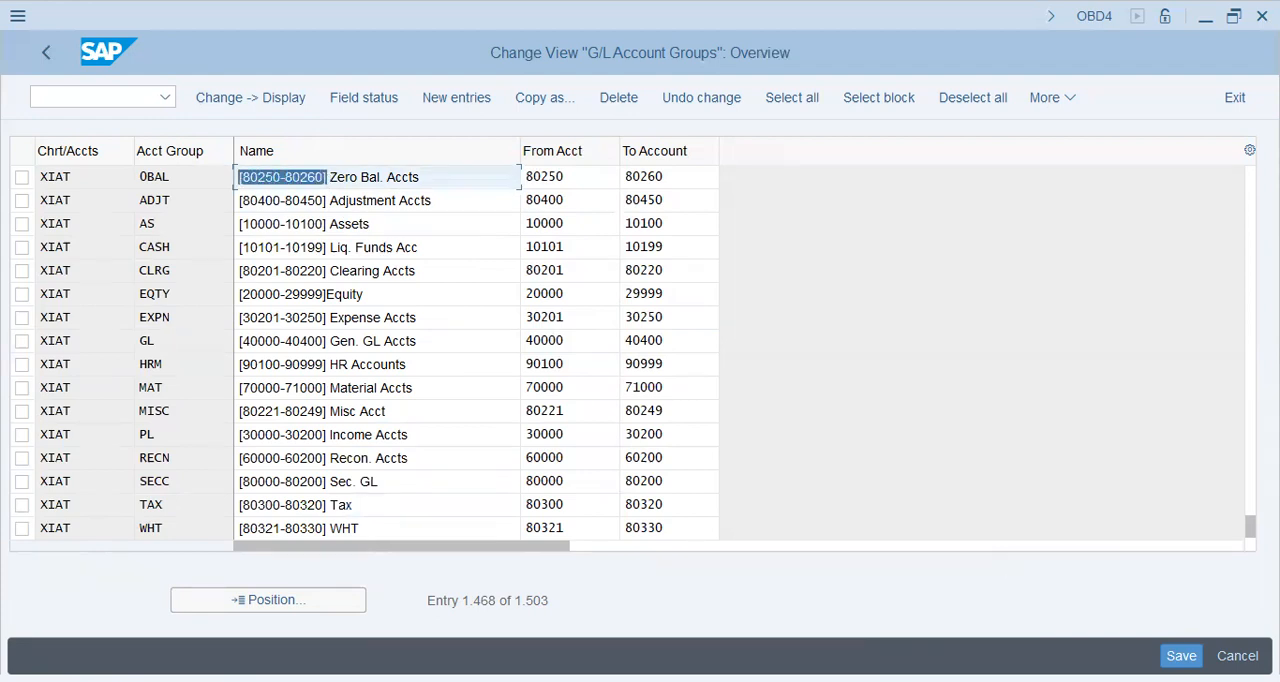
Step: Save the XIAT account groups and open the Define Retained Earnings Account activity for chart of accounts XIAT
key("ctrl+s")
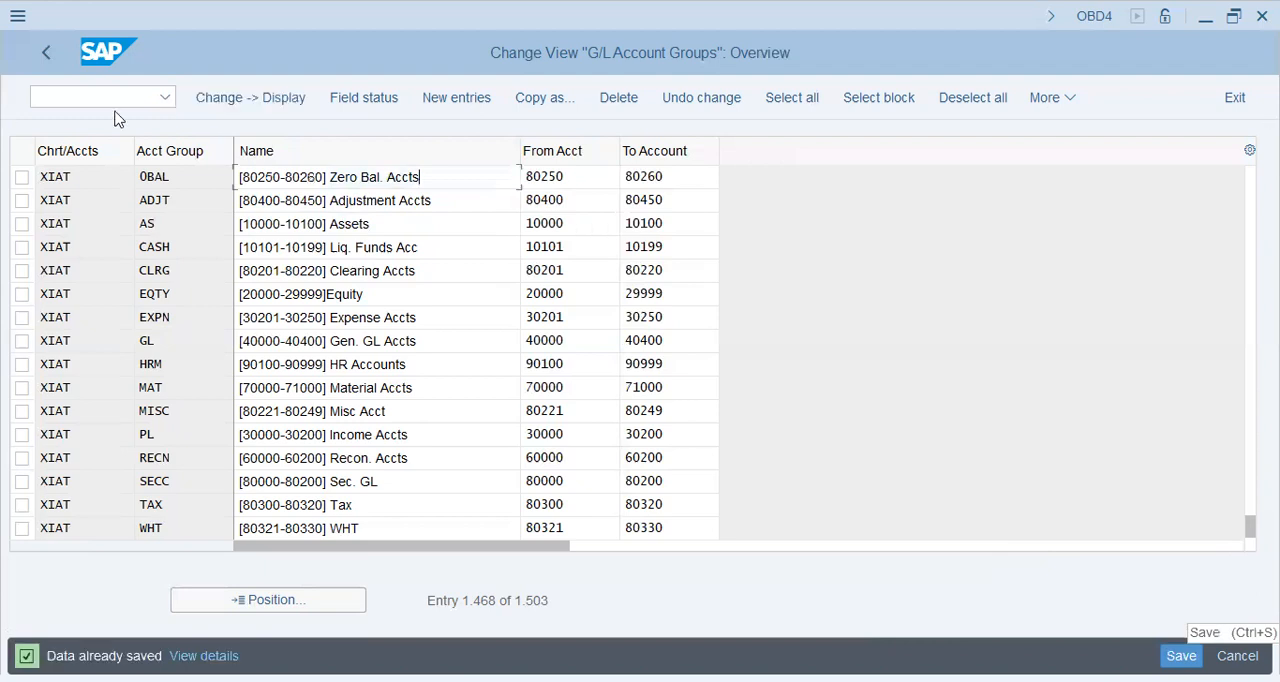
left_click(98, 92)
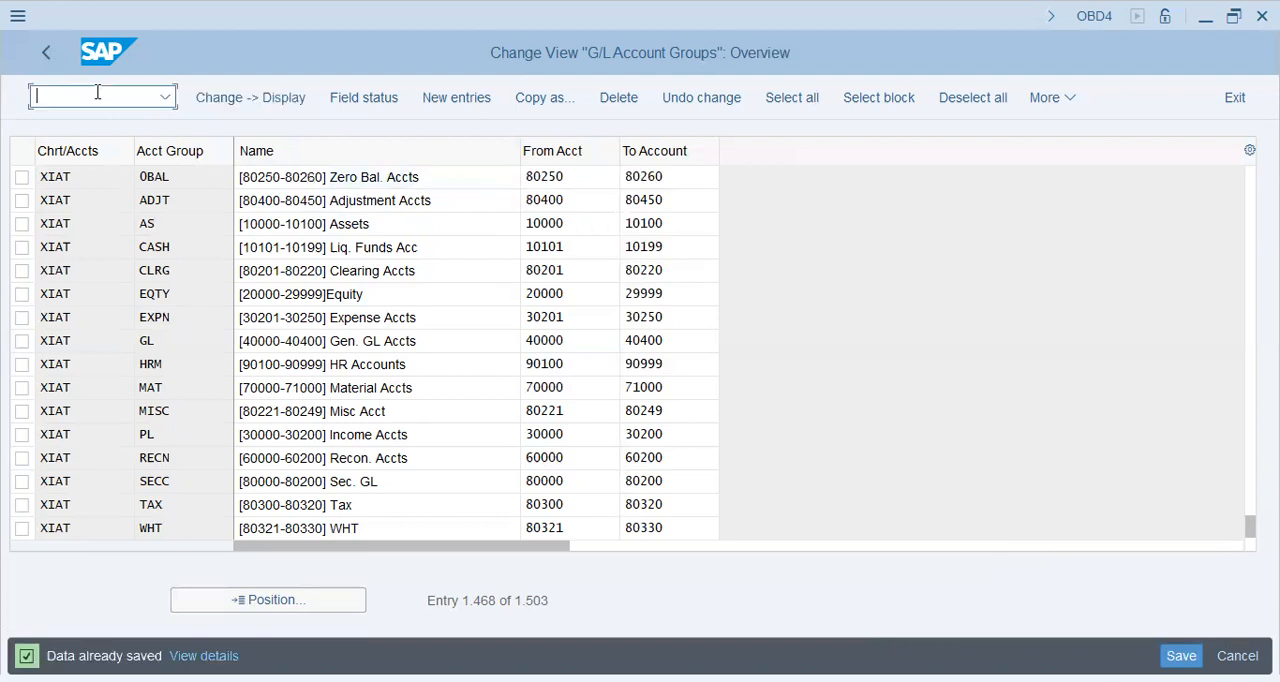
key("F3")
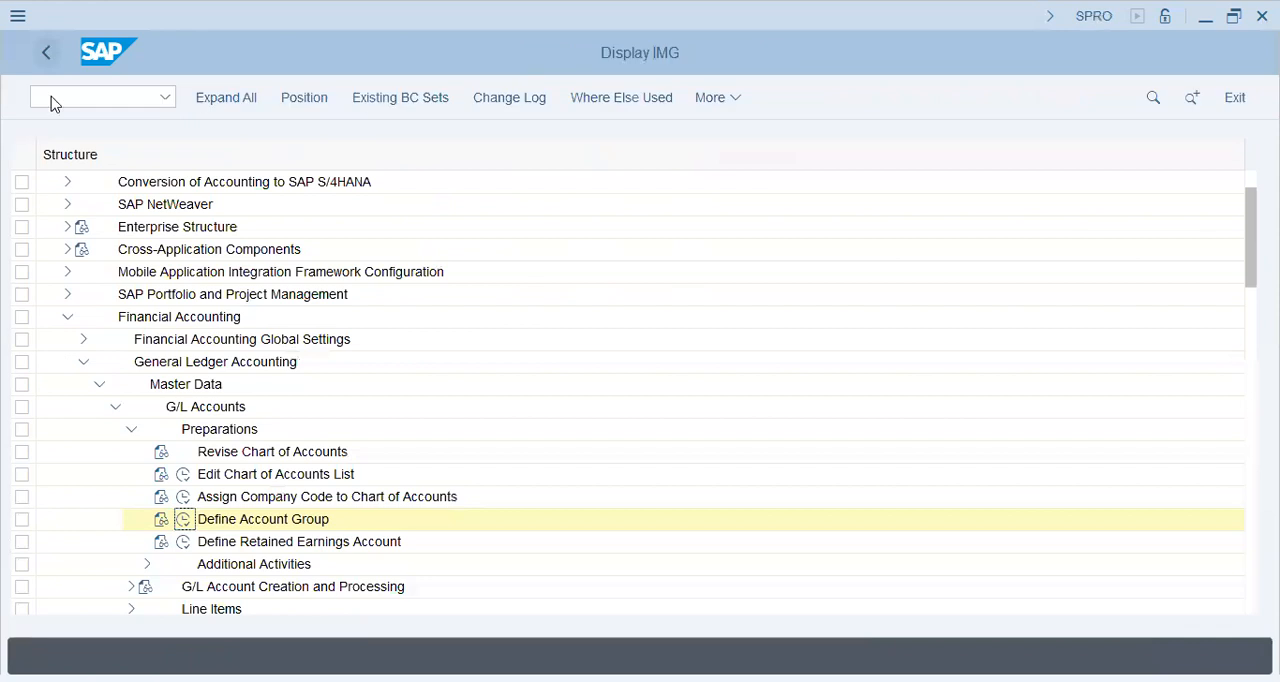
left_click(190, 544)
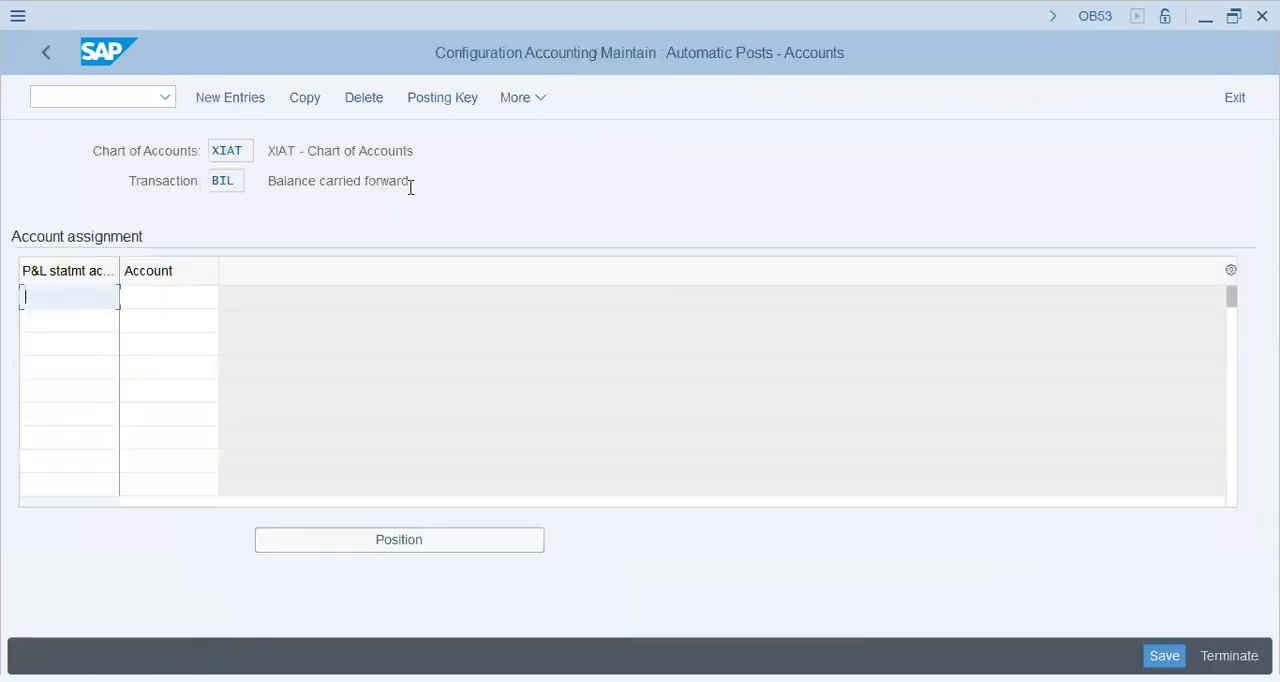
left_click(270, 180)
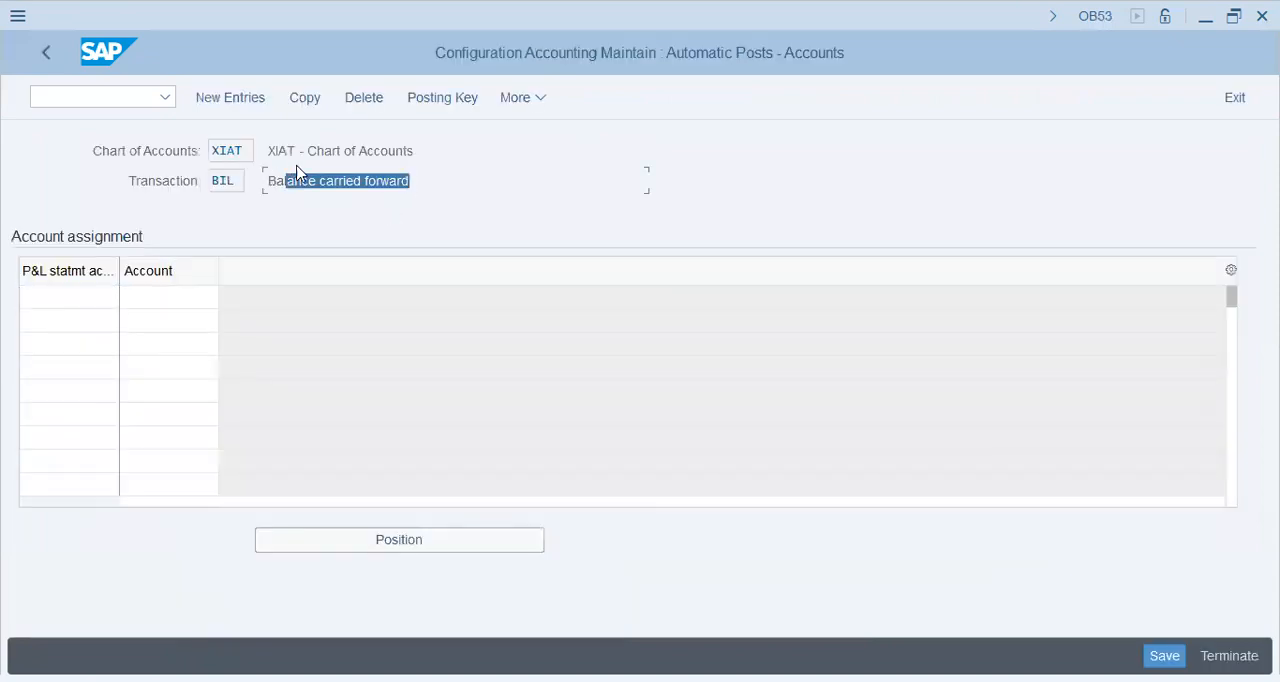
Step: Assign P&L statement account type X to retained earnings account 20000 and accept the entry
left_click(77, 290)
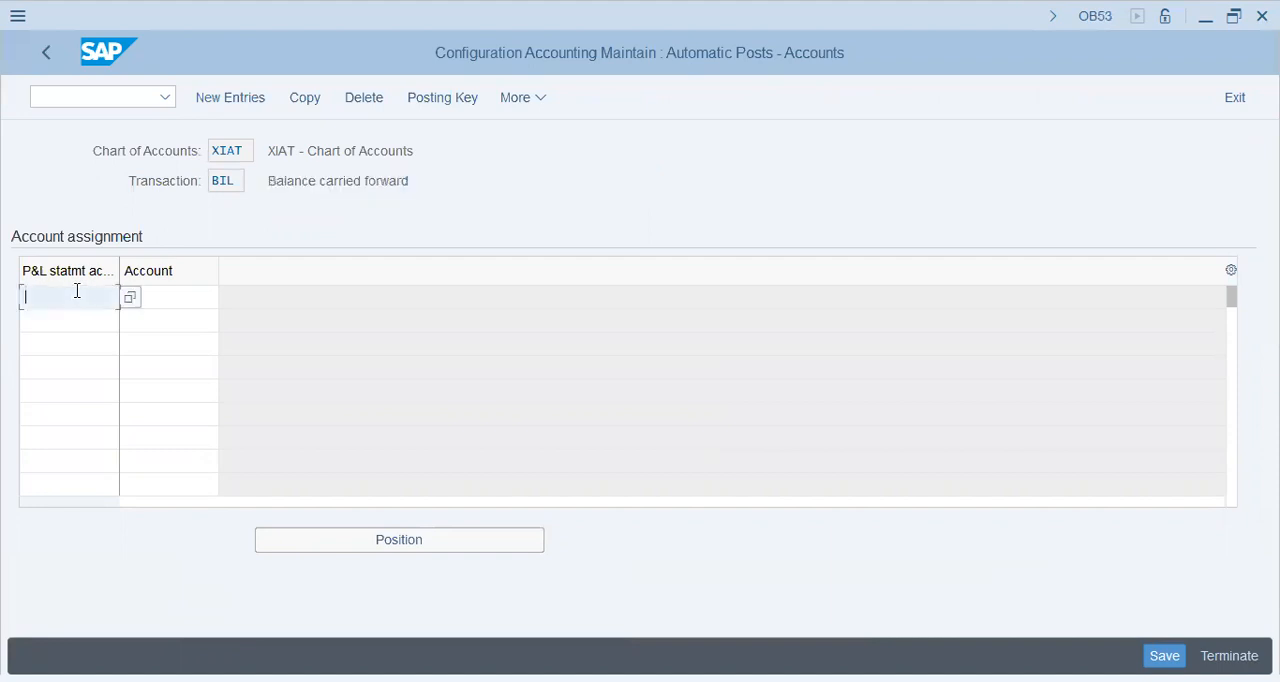
type("X")
key("Tab")
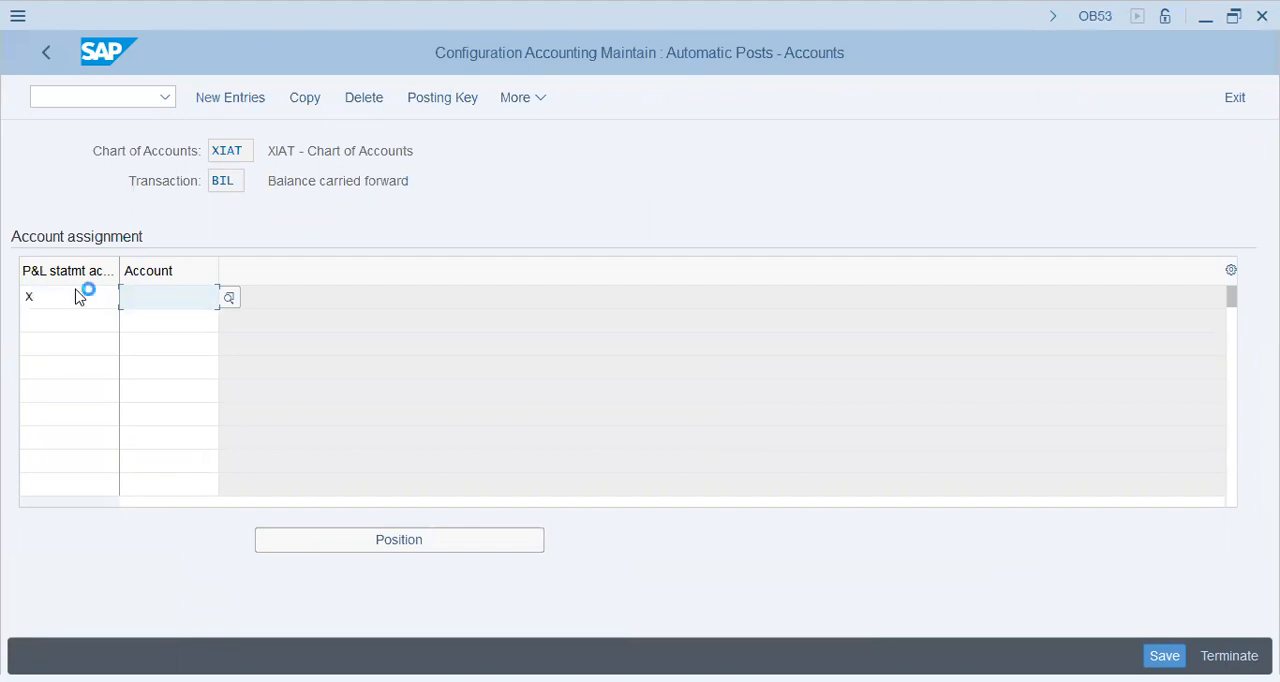
type("20000")
key("Return")
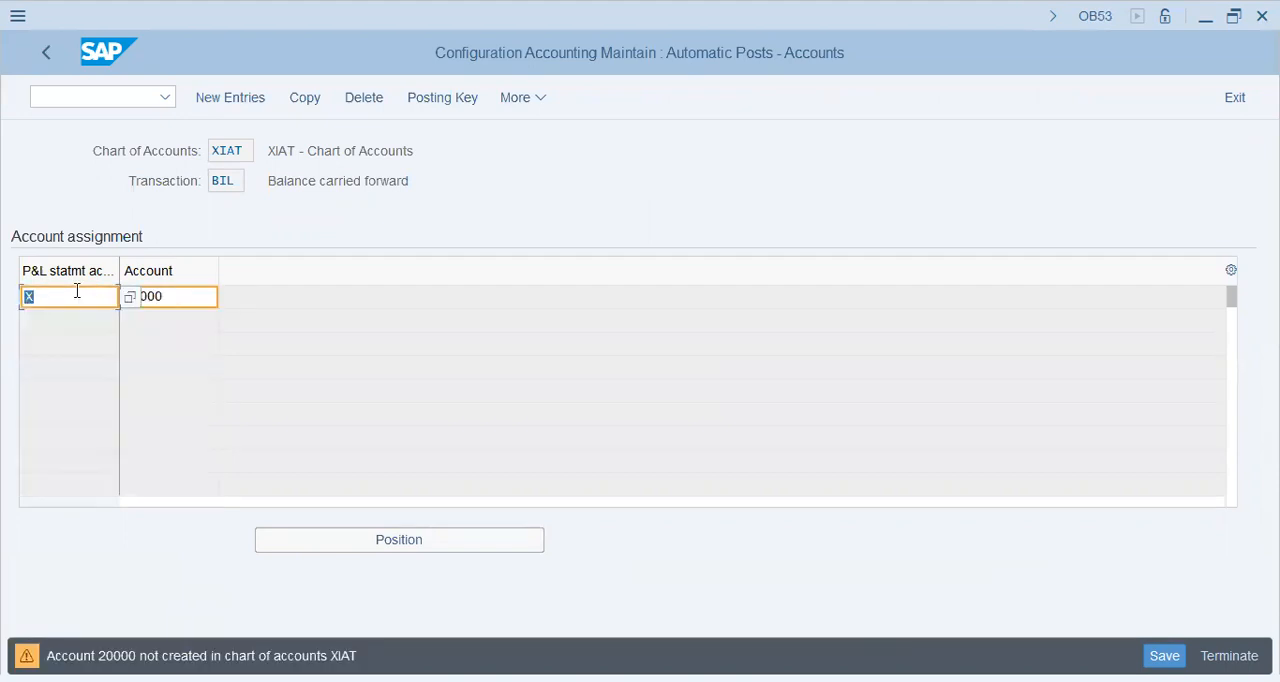
left_click(184, 291)
left_click_drag(184, 293, 58, 295)
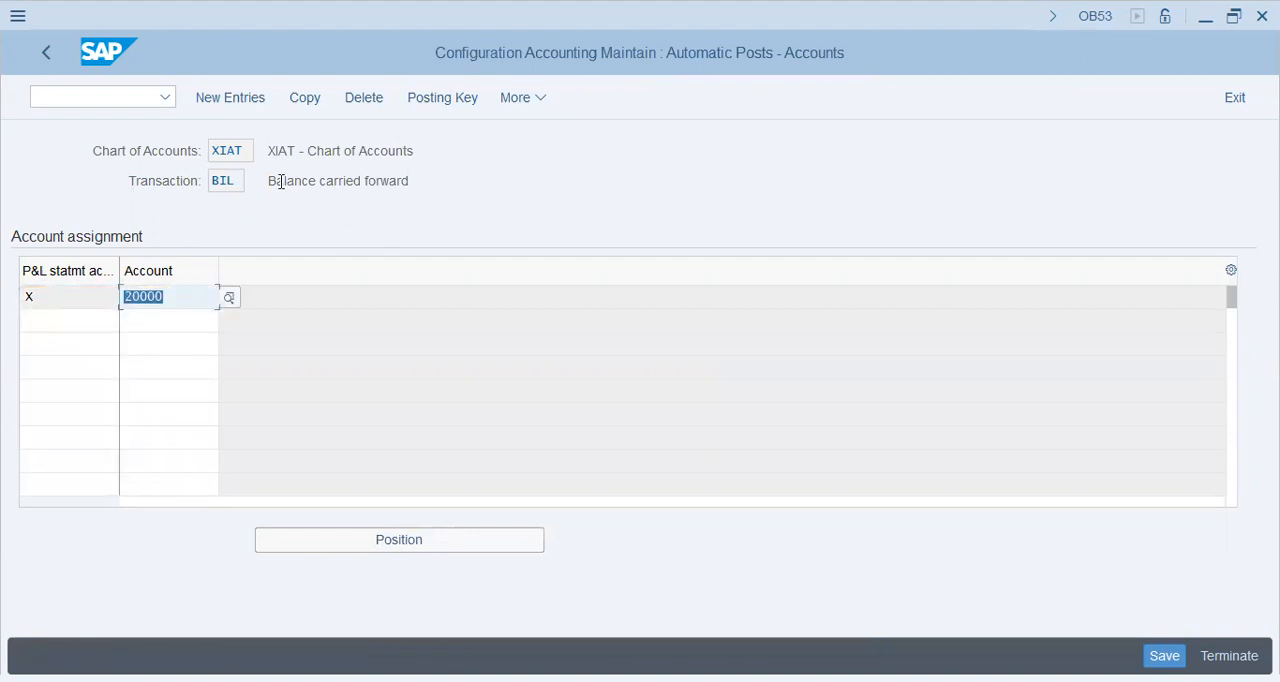
Step: Save the balance carried forward account assignment under the proposed customizing request
mouse_move(271, 181)
left_mouse_down()
mouse_move(442, 181)
mouse_move(253, 181)
left_mouse_up()
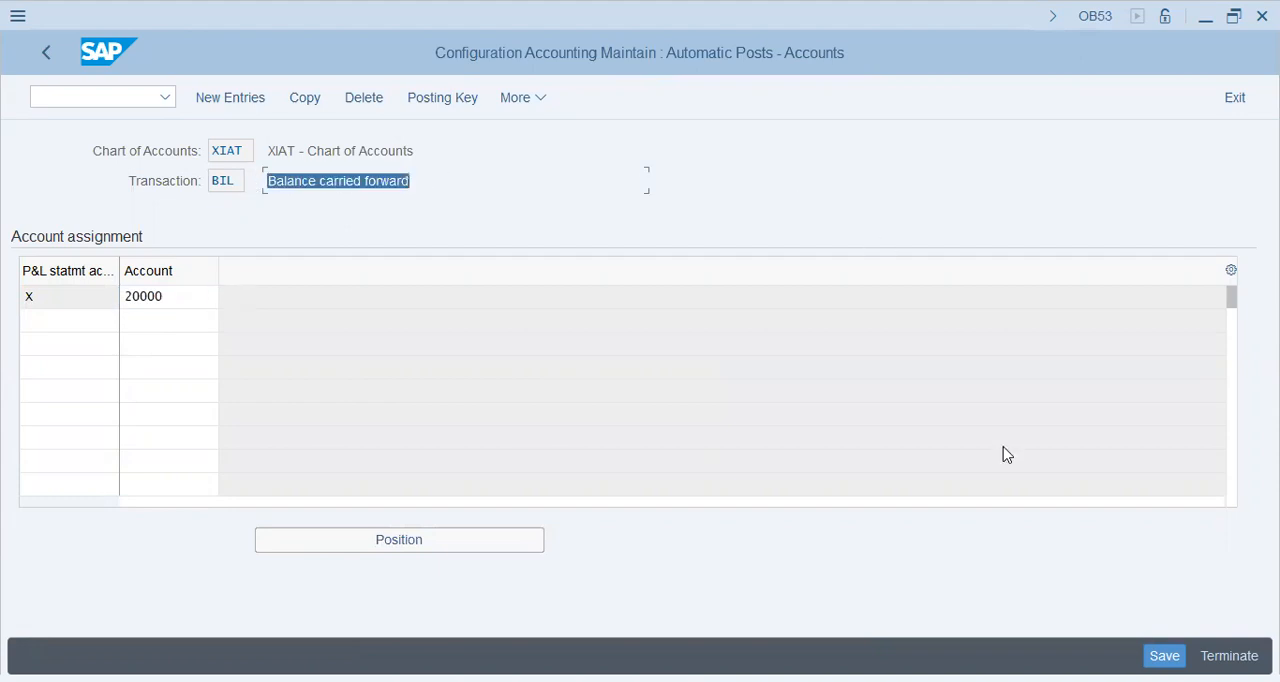
left_click(1167, 656)
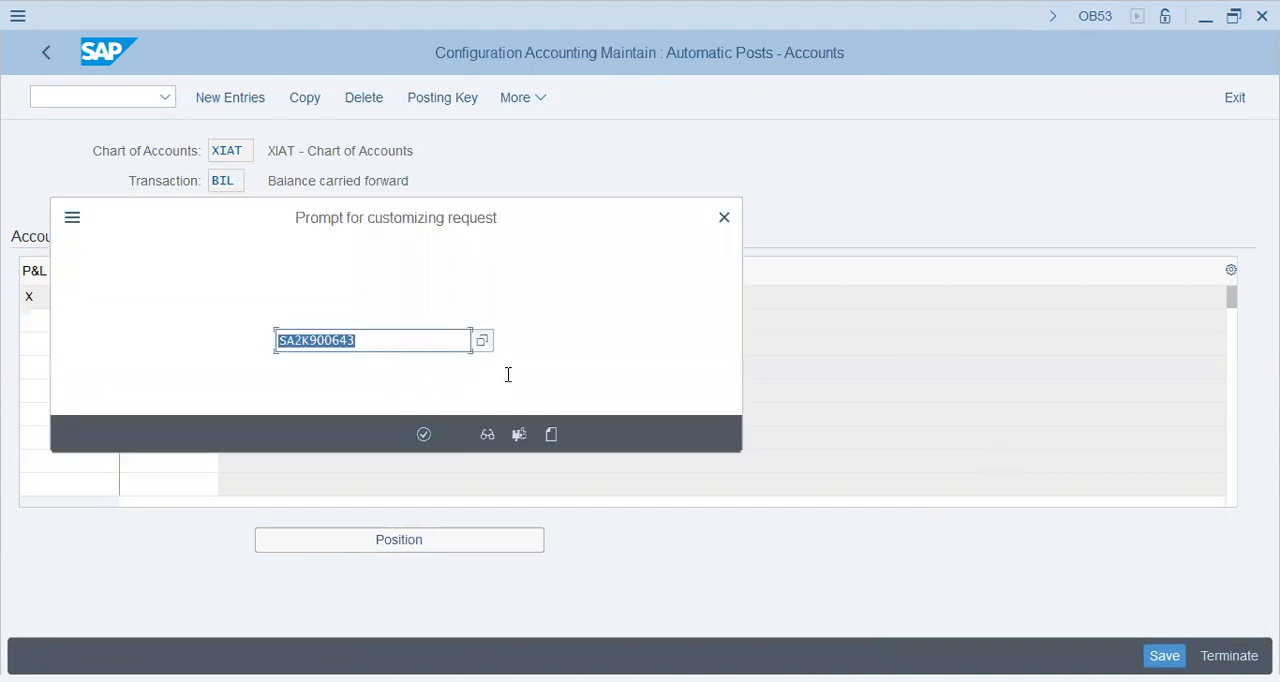
left_click(425, 434)
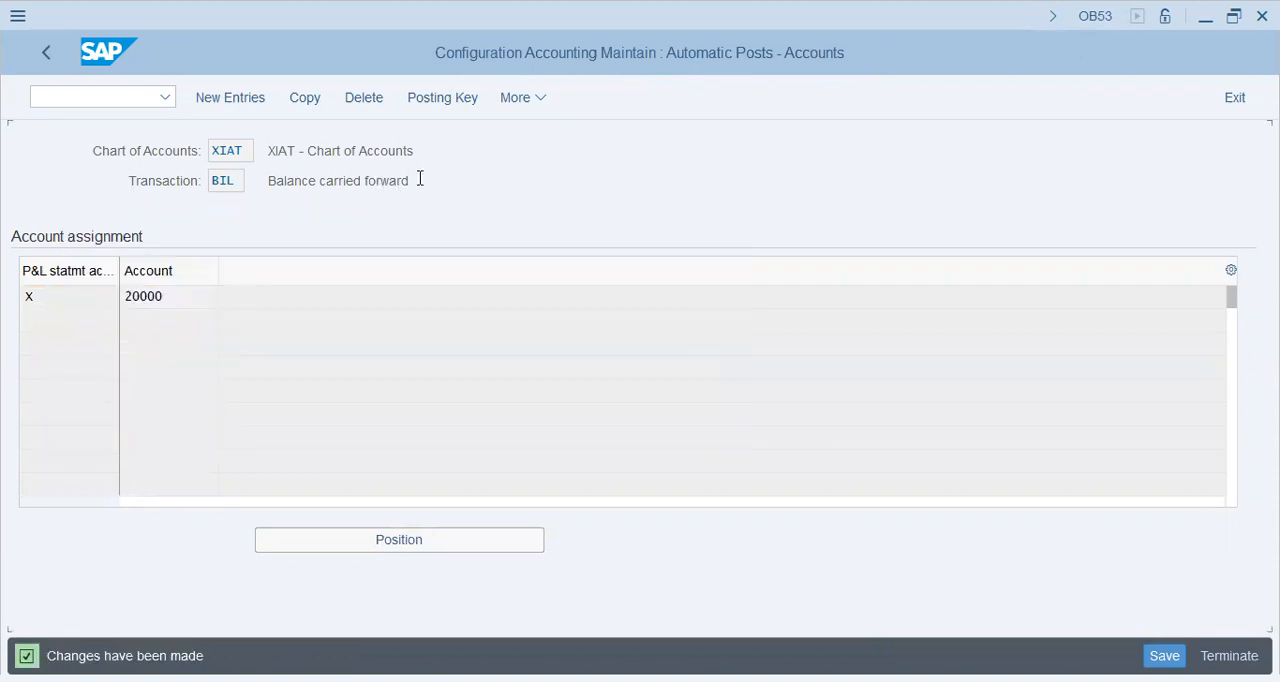
left_click(265, 174)
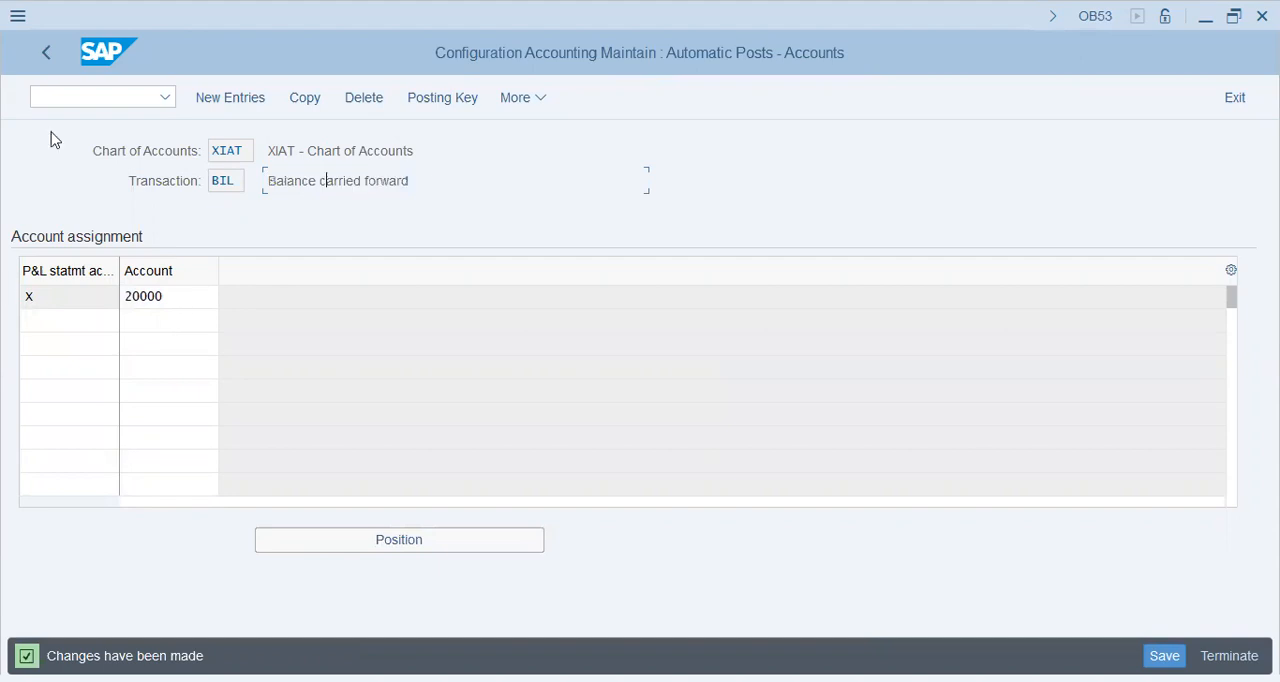
key("Tab")
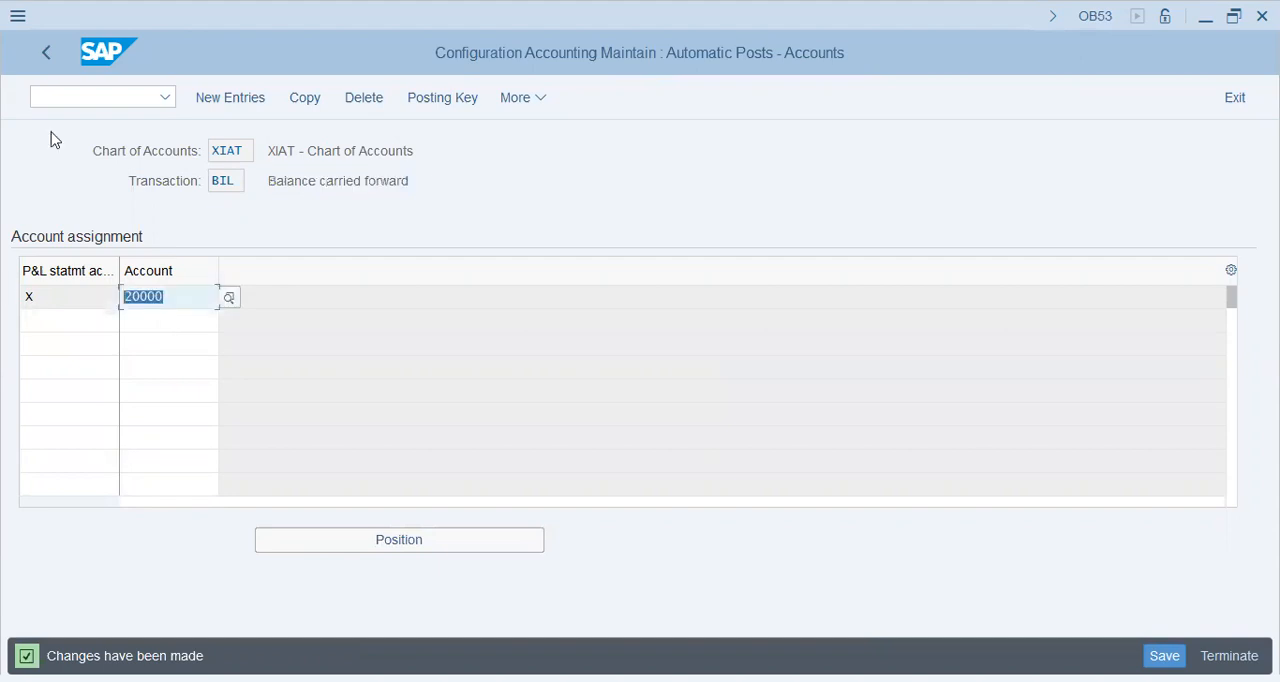
Step: Leave the retained earnings setup for transaction FS00 and look through the account groups offered for G/L accounts
key("F3")
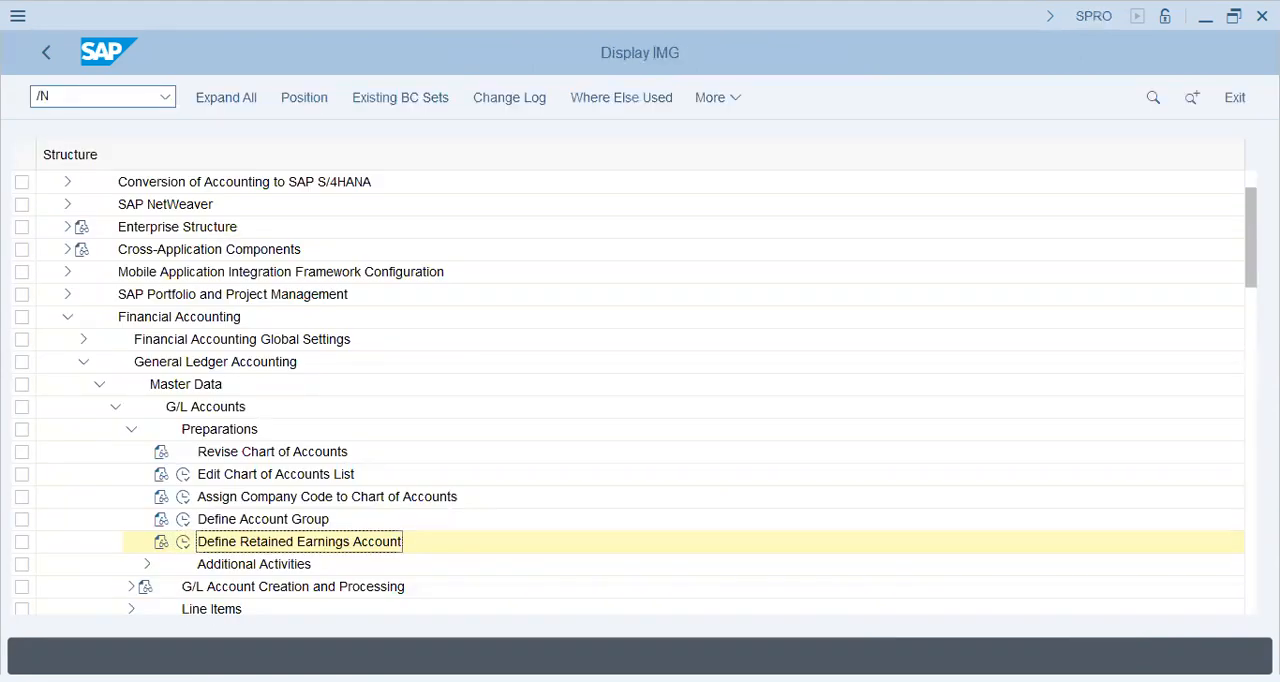
type("FS00")
key("Return")
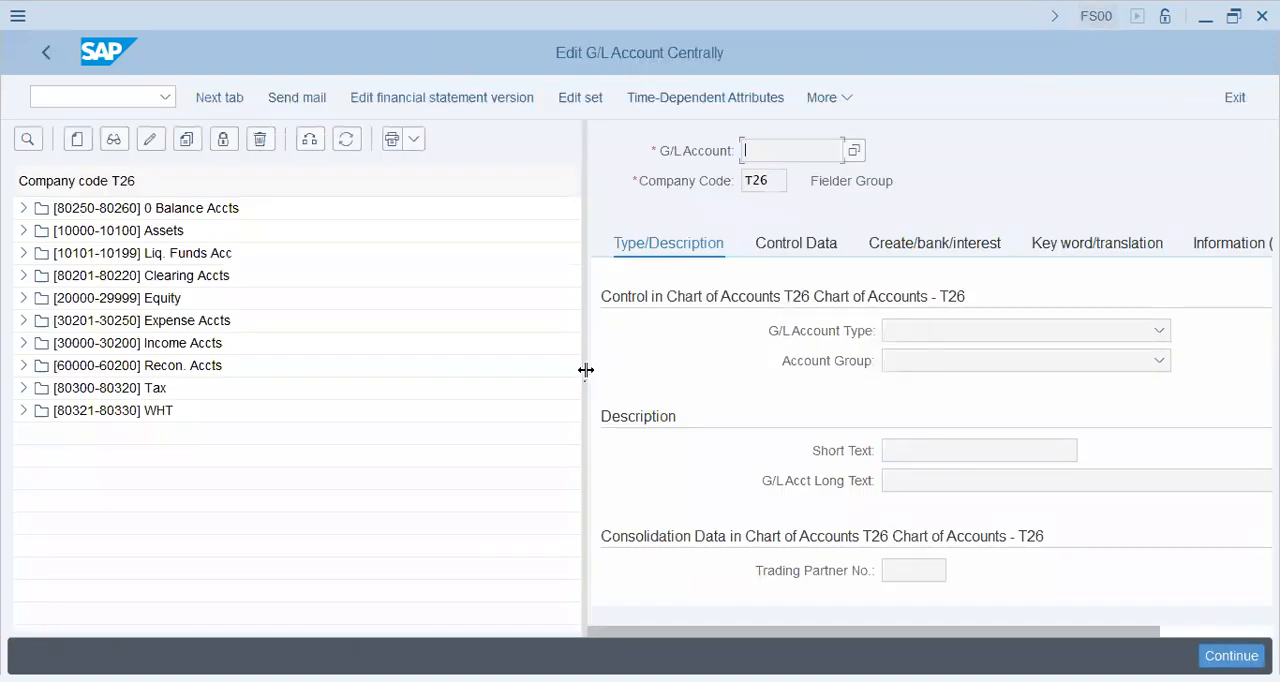
left_click_drag(585, 370, 286, 370)
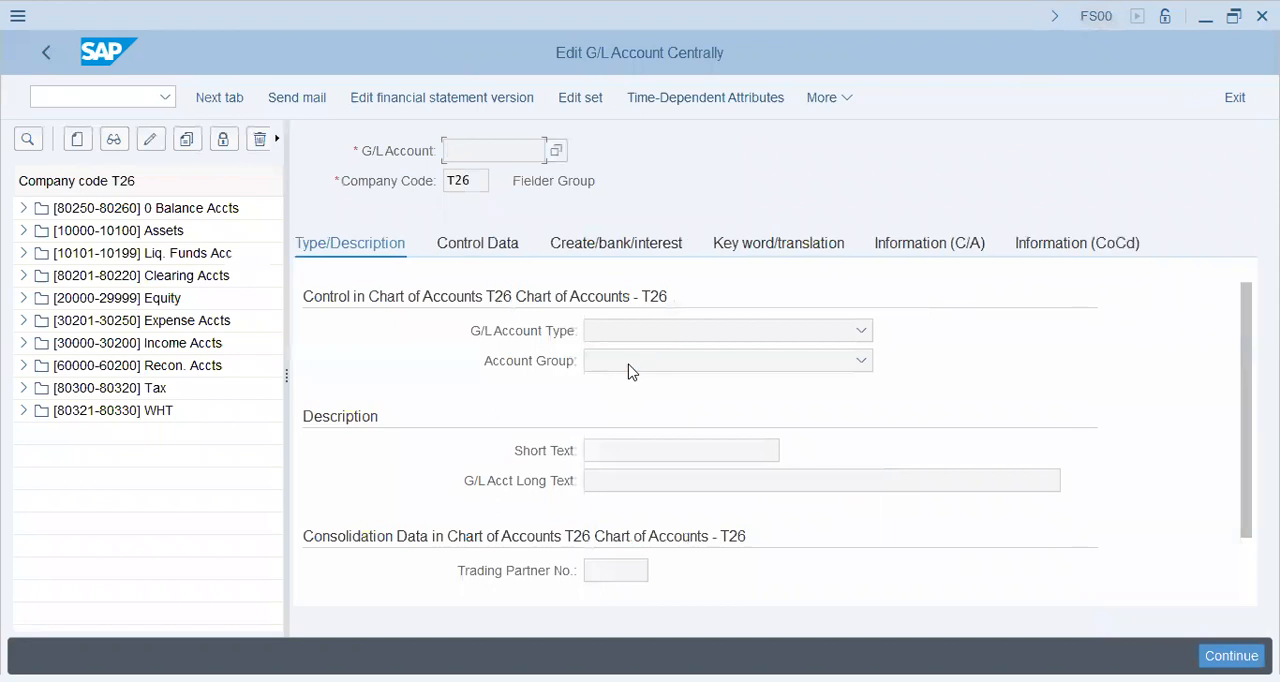
left_click(630, 362)
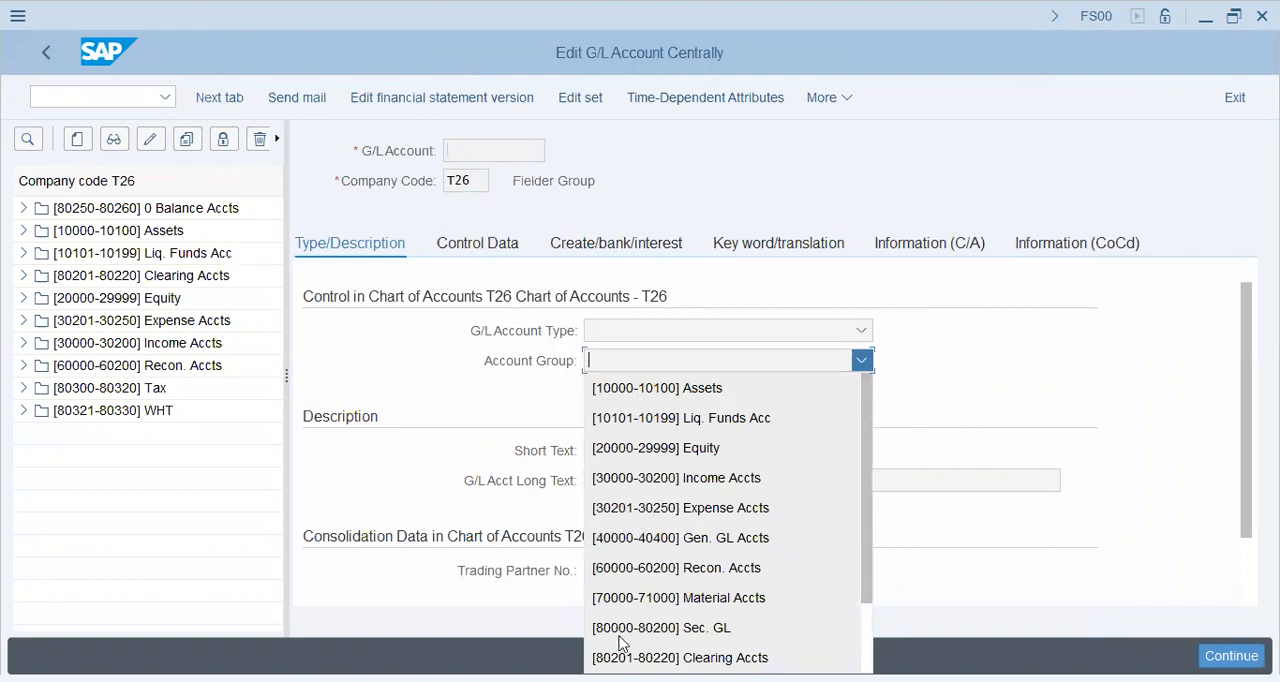
scroll(866, 632, "down", 3)
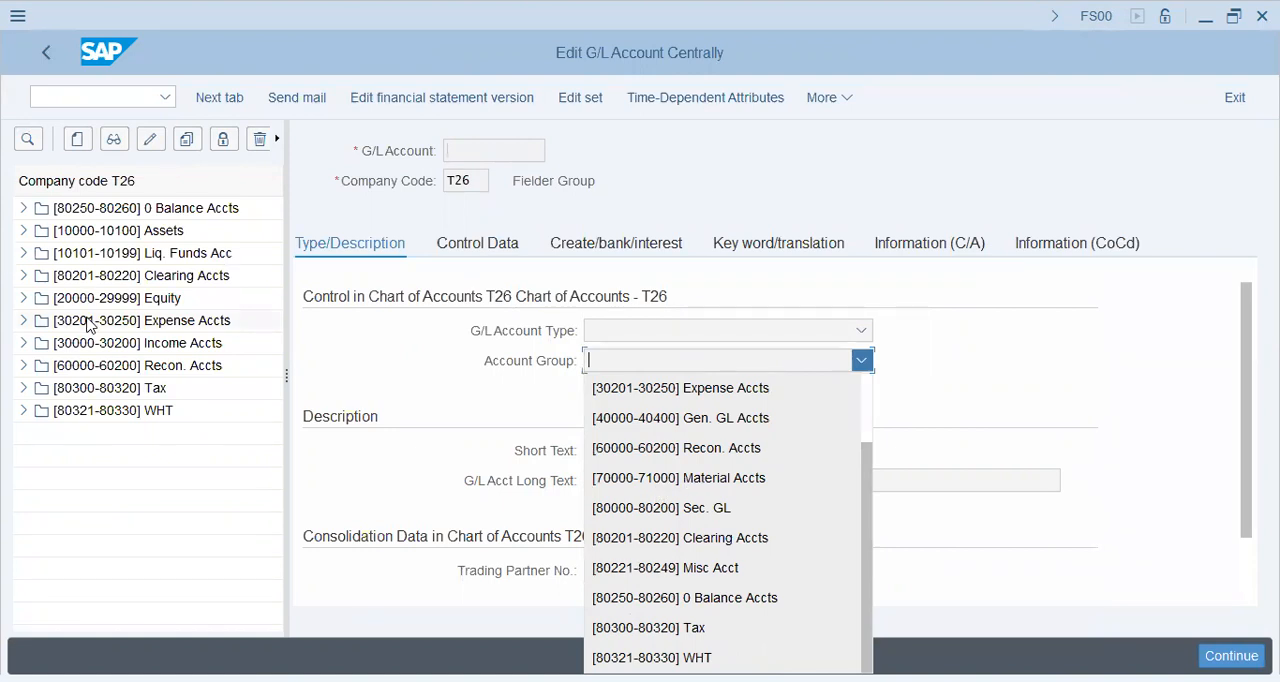
left_click(77, 141)
left_click(77, 141)
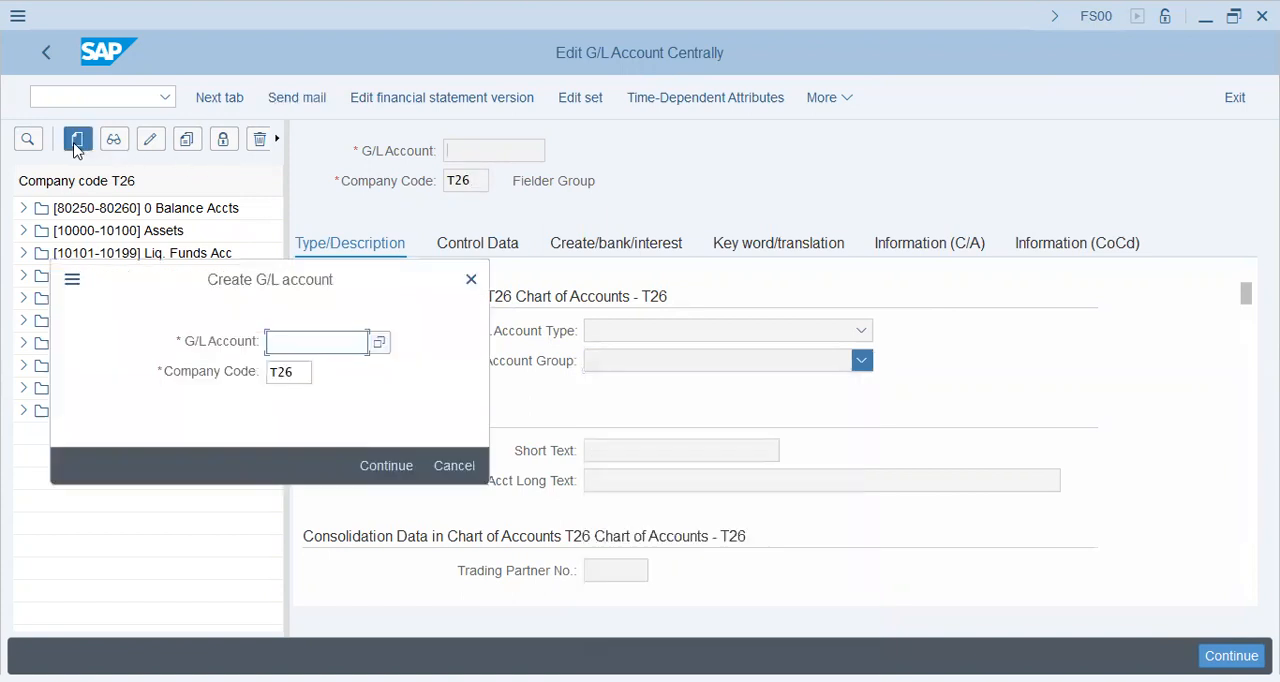
key("Escape")
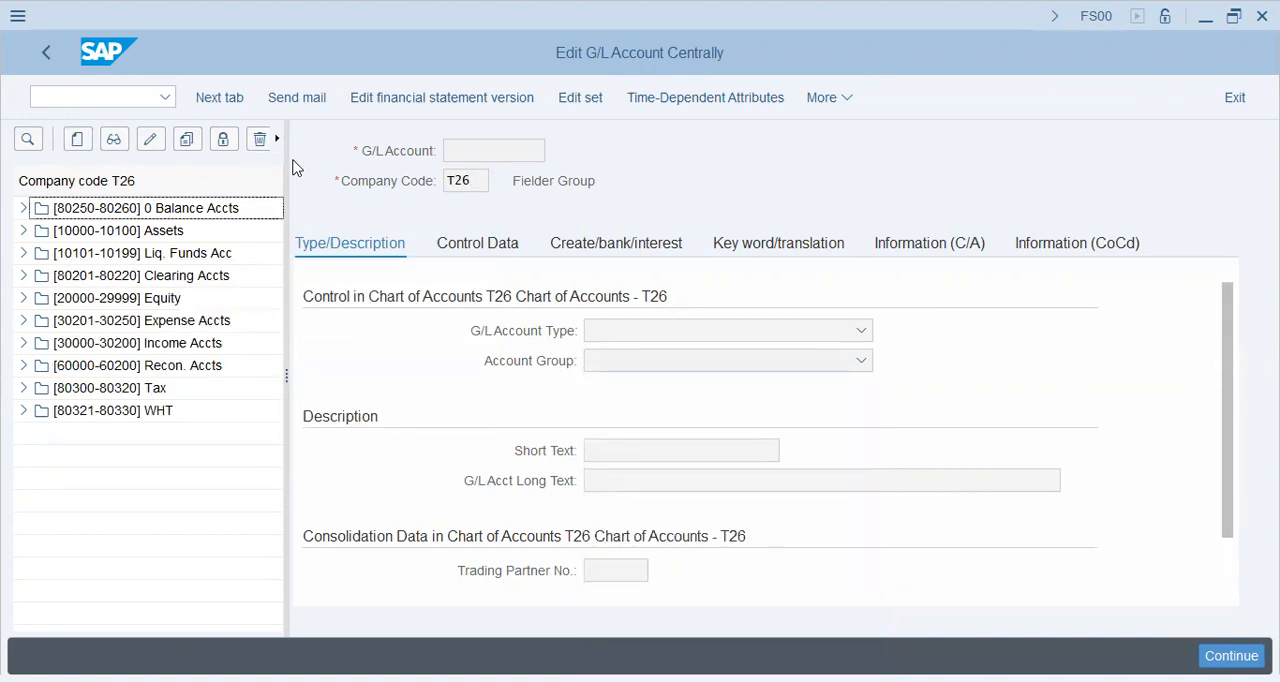
Step: Widen the G/L account list and switch its company code to T31
left_click_drag(286, 160, 317, 162)
left_click(309, 146)
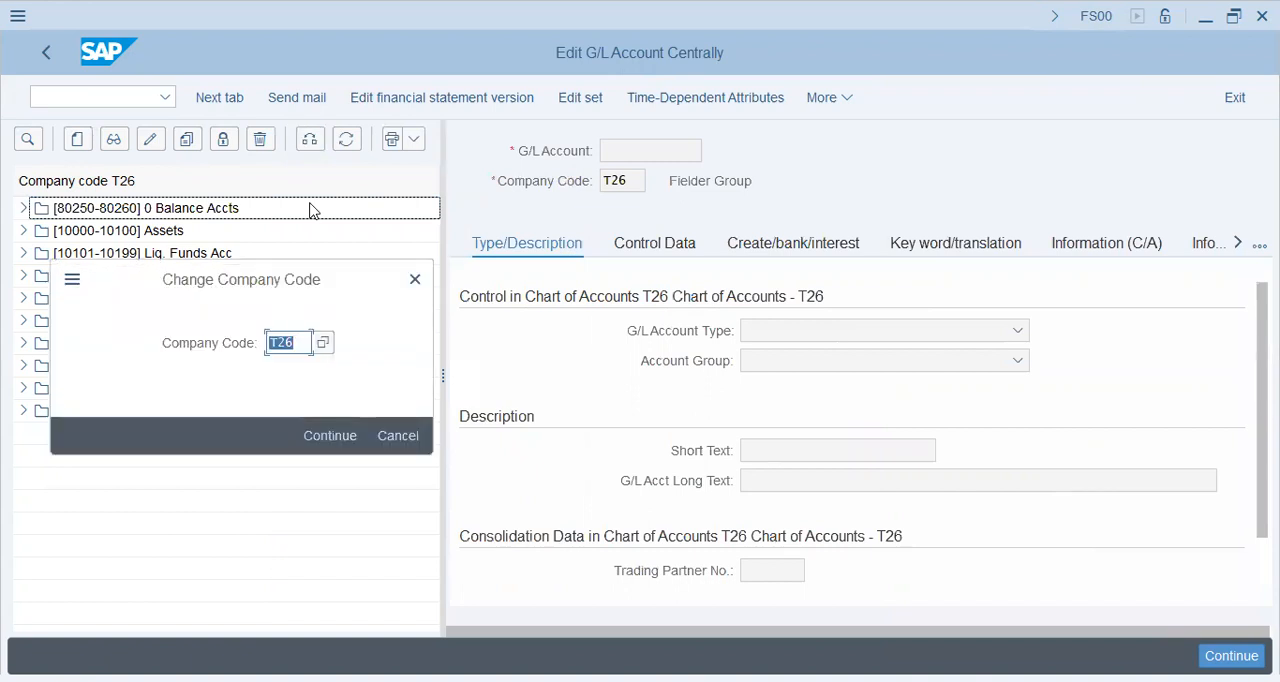
type("t31")
key("Return")
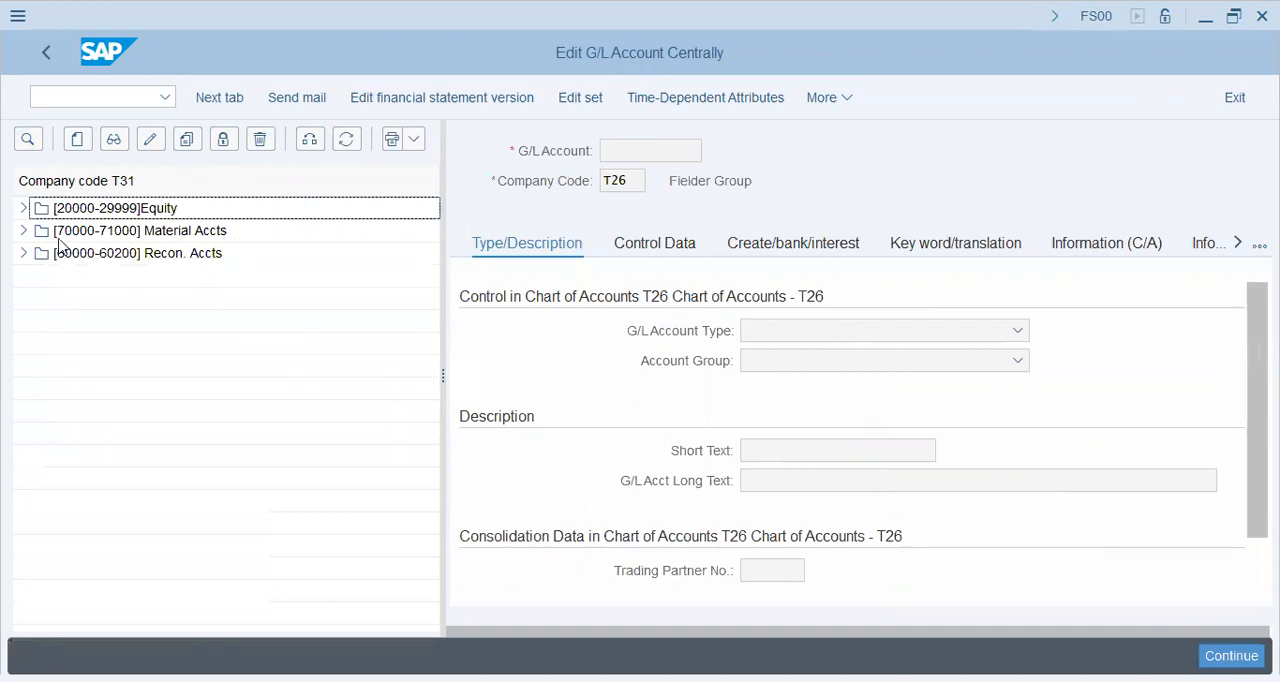
Step: Display material account 70000 Tyre Raw Purchase in company code T31 and list its account group options
left_click(20, 231)
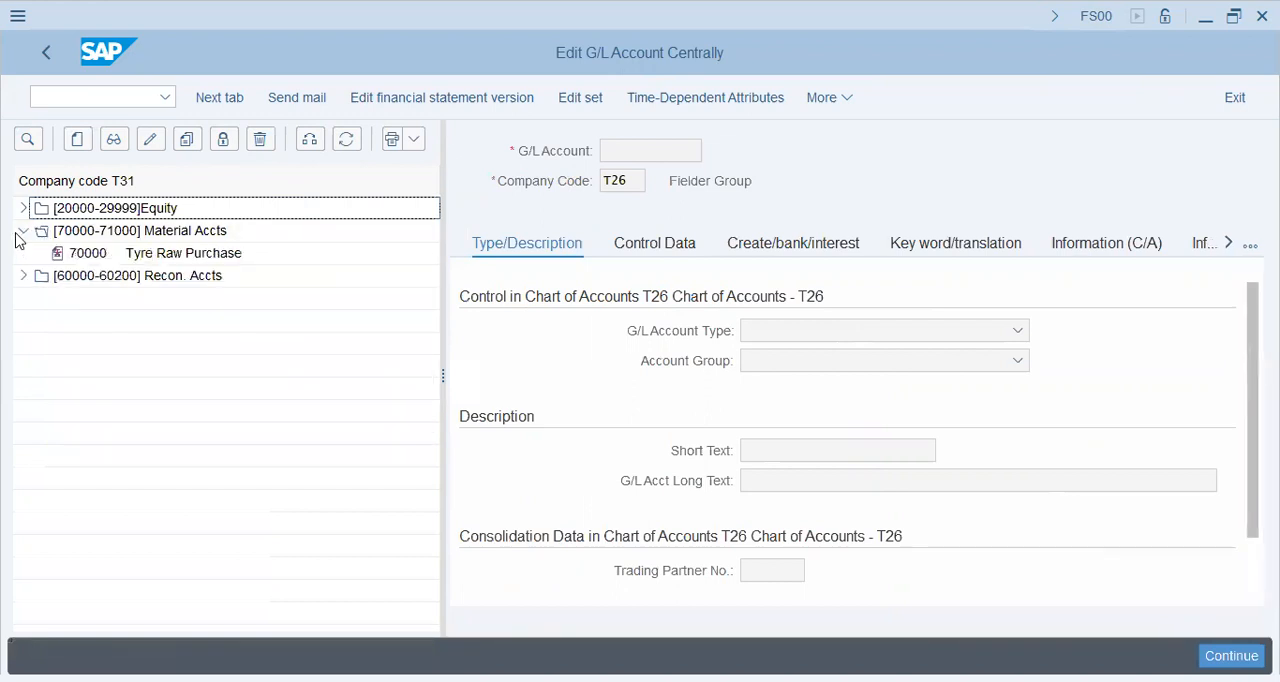
double_click(137, 261)
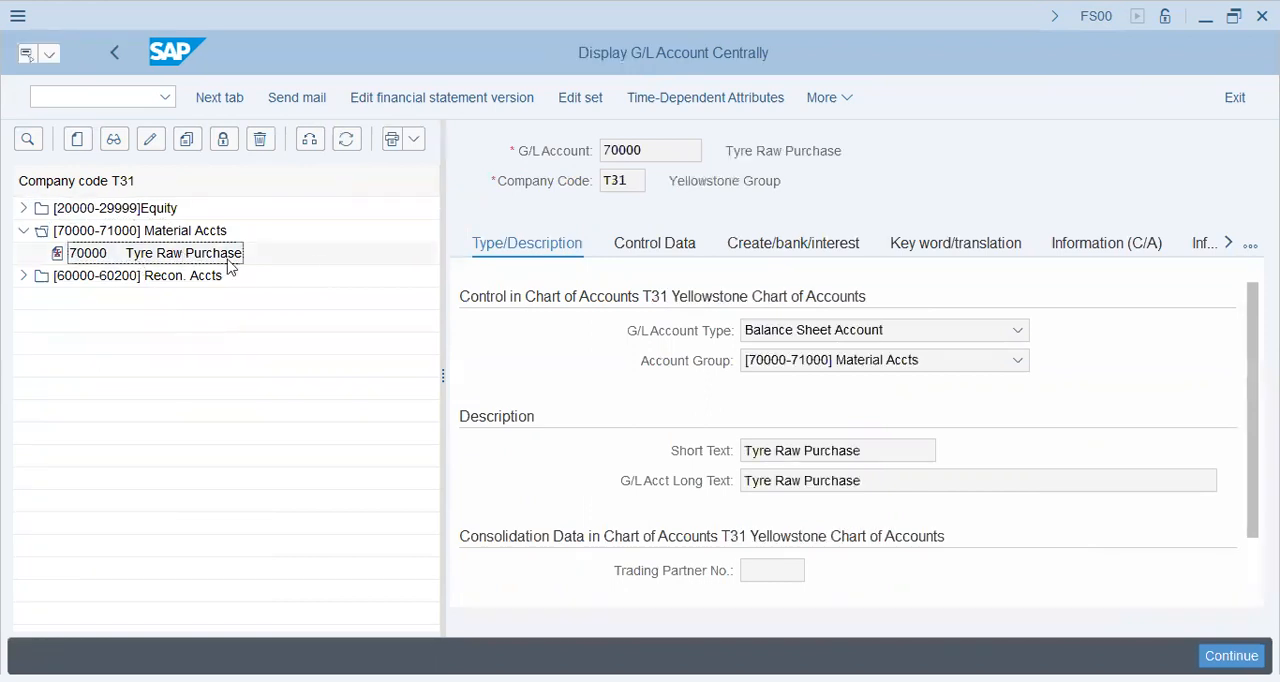
left_click(912, 362)
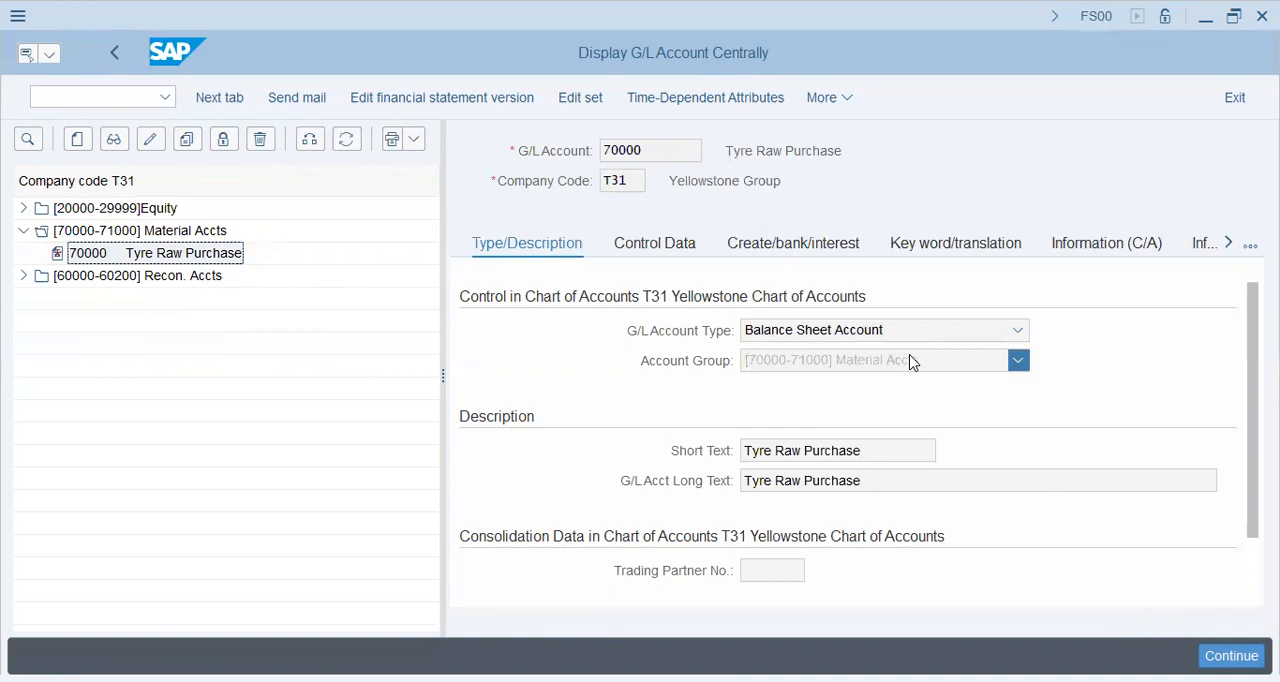
Step: Close the account group options and display equity account 20000 Retained Earning Acc in company code T31
left_click(884, 282)
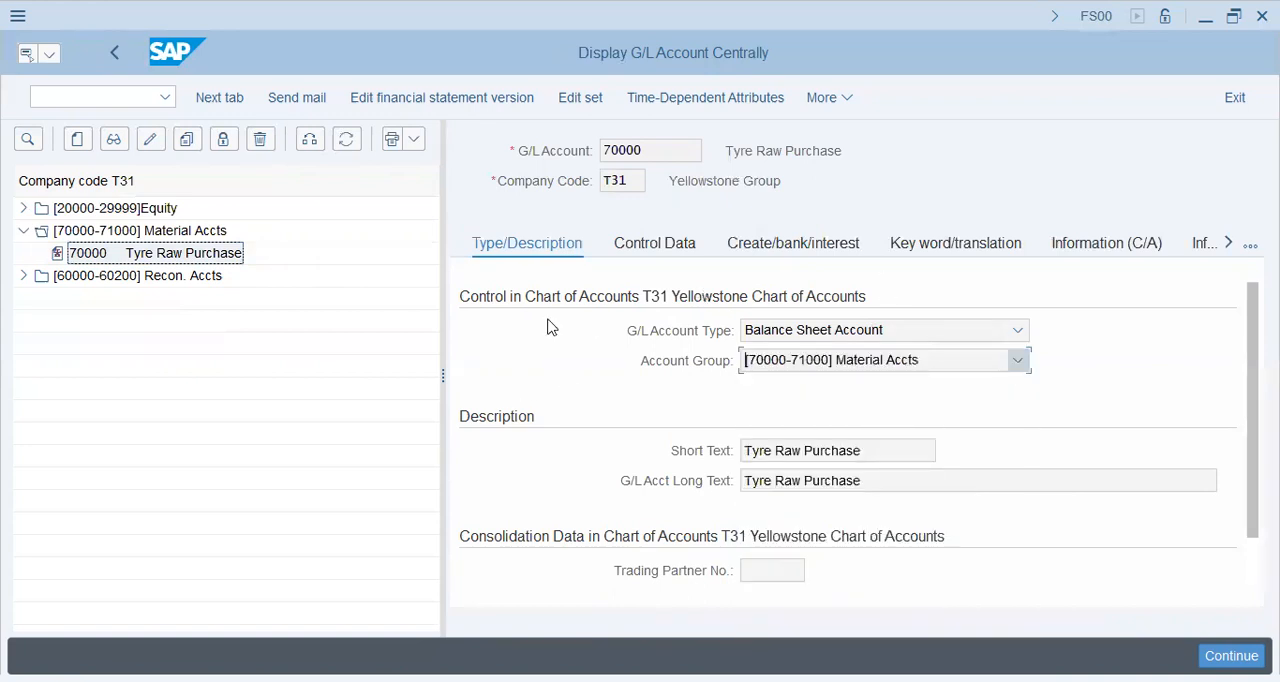
left_click(21, 216)
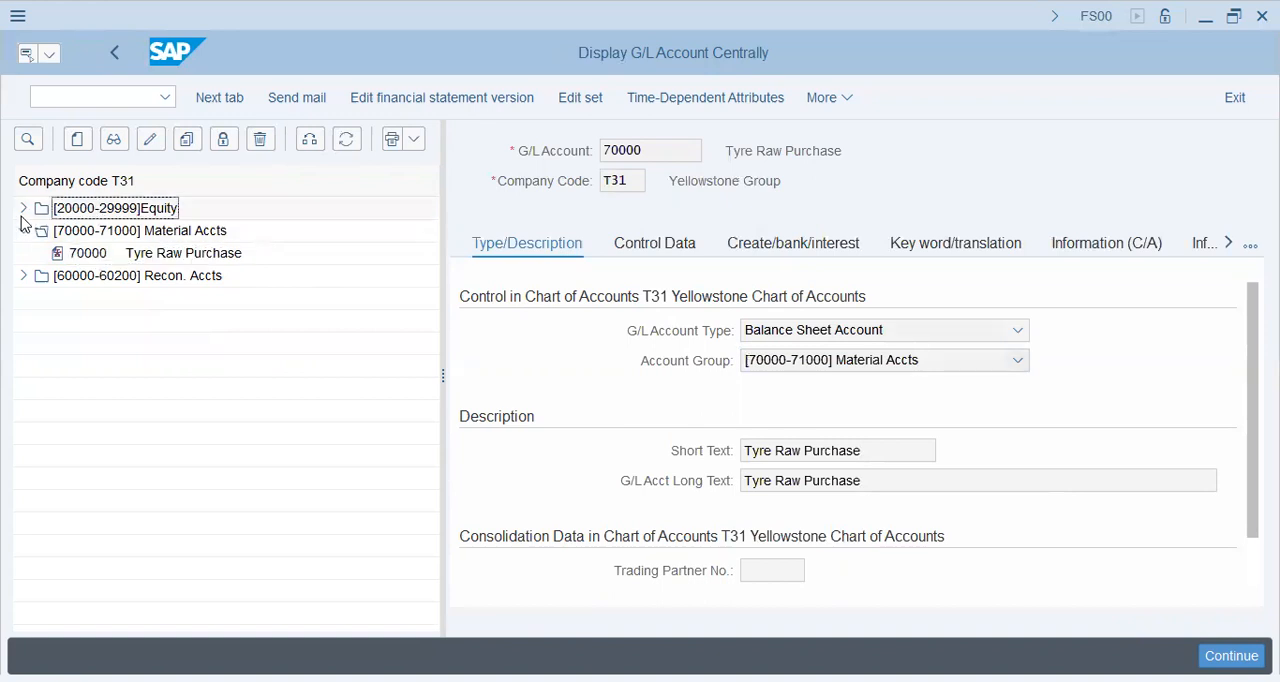
left_click(24, 208)
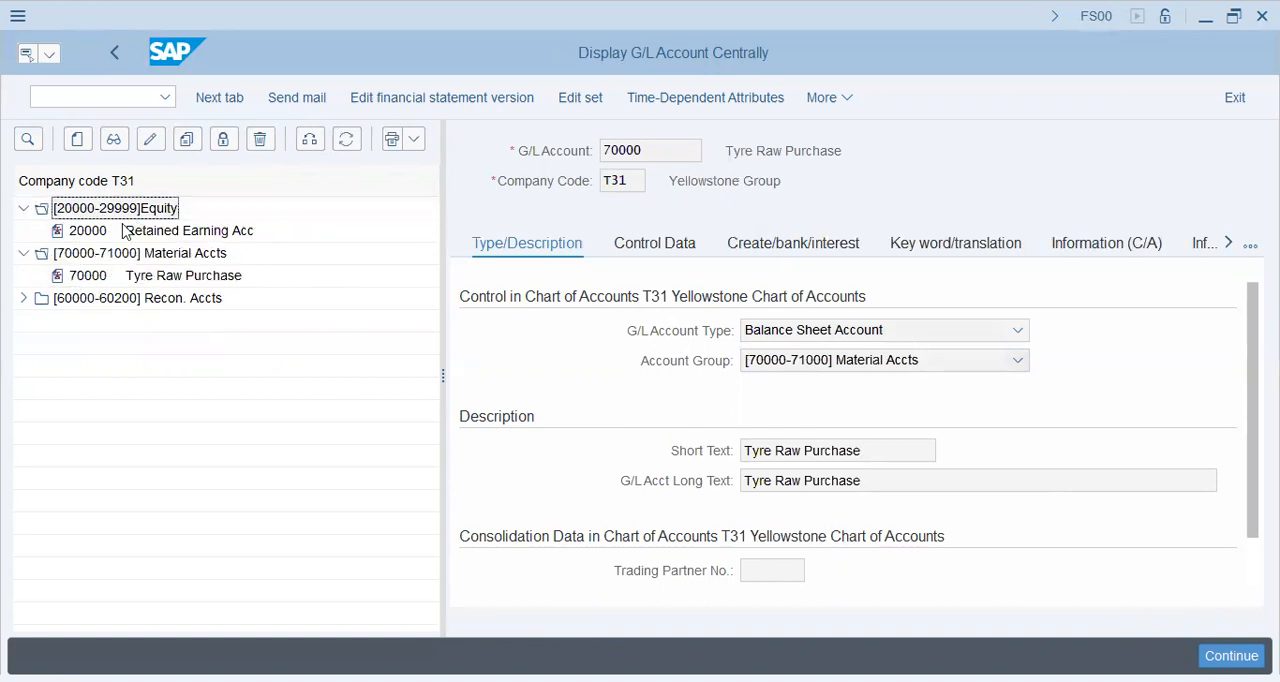
left_click(190, 230)
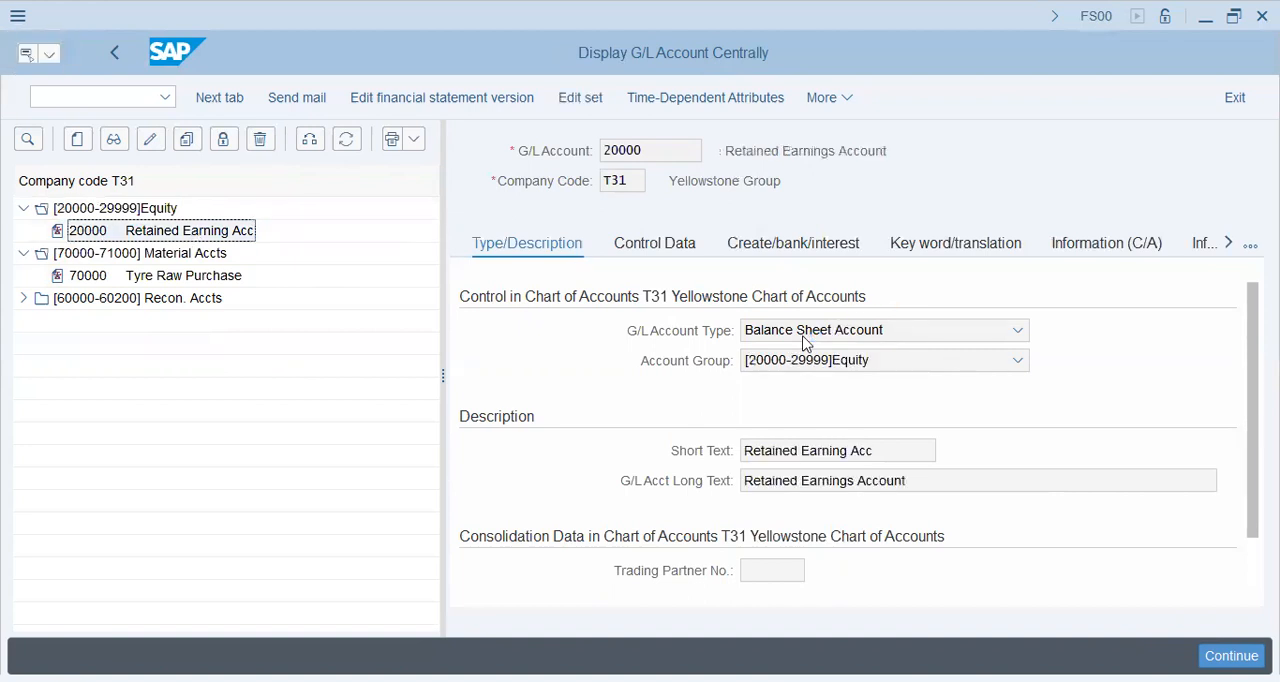
Step: Examine the control data of account 20000, including its reconciliation account type options and account management fields
left_click(673, 246)
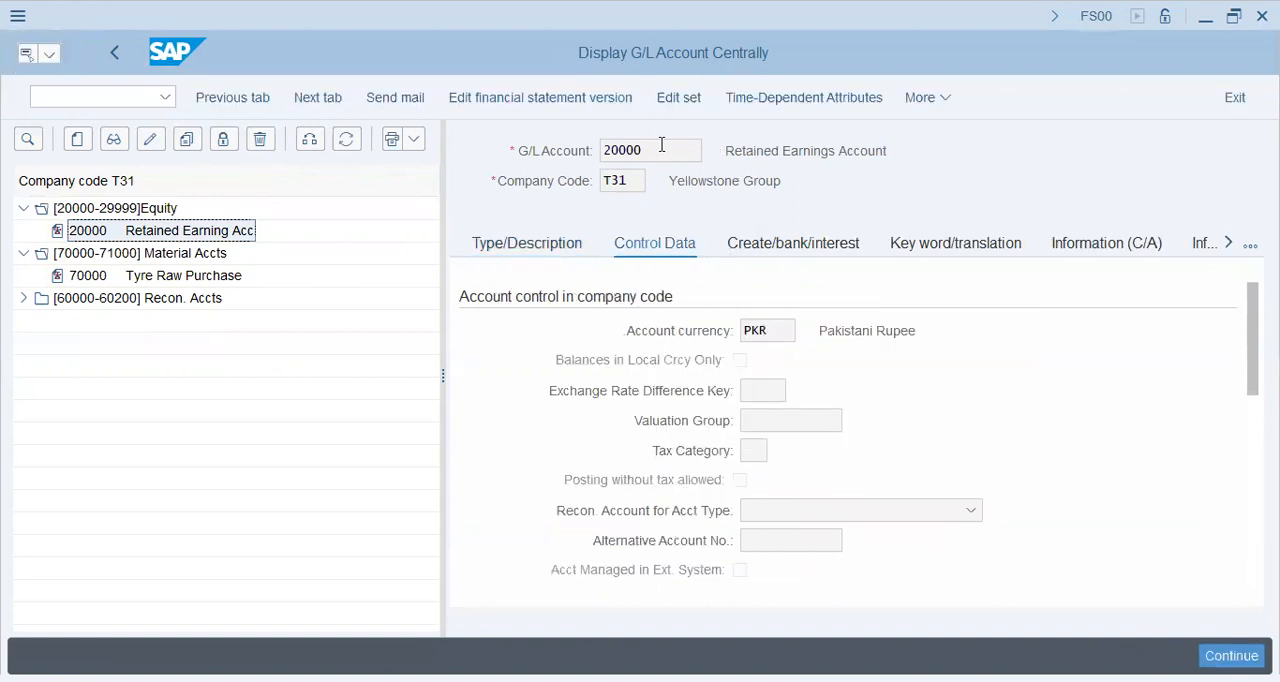
left_click(789, 331)
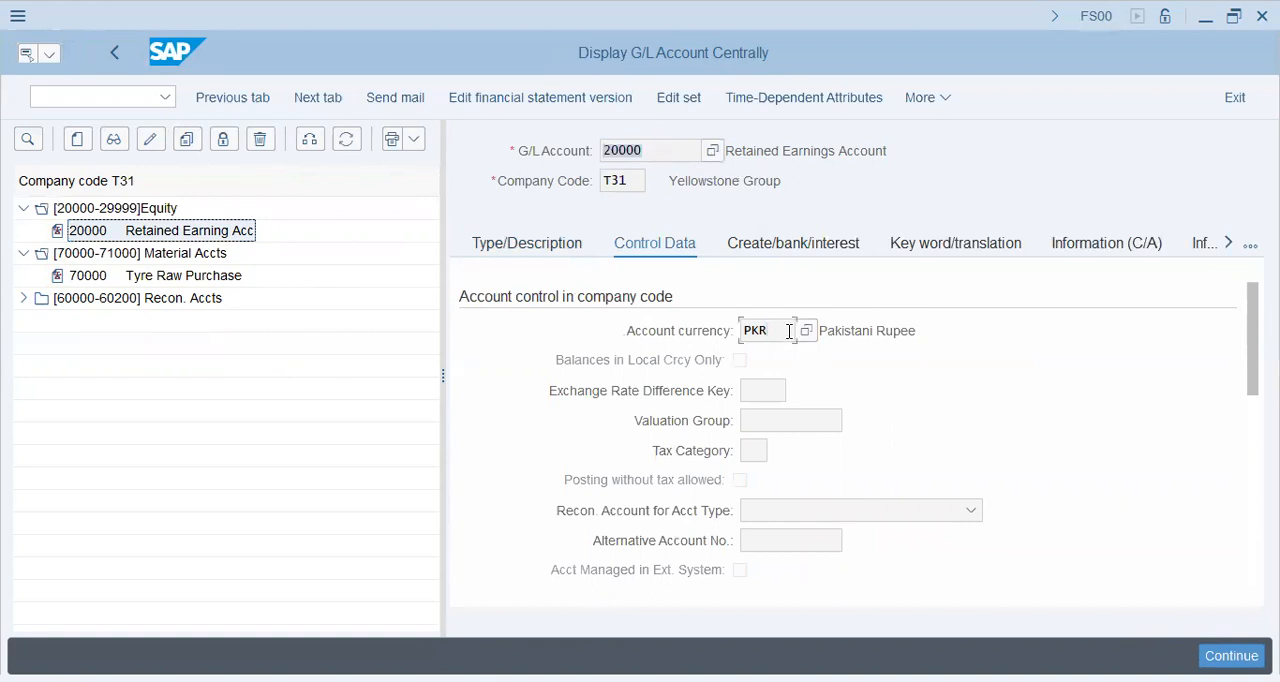
left_click(769, 391)
left_click(762, 446)
left_click(759, 514)
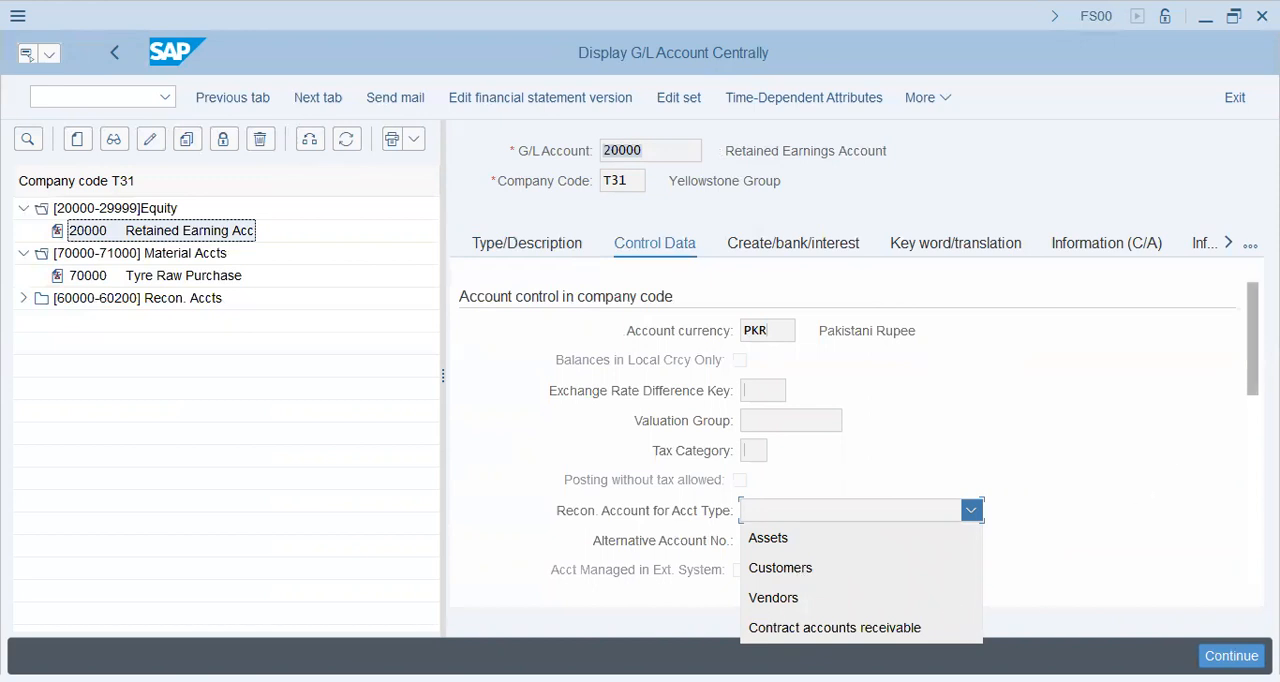
left_click(1041, 457)
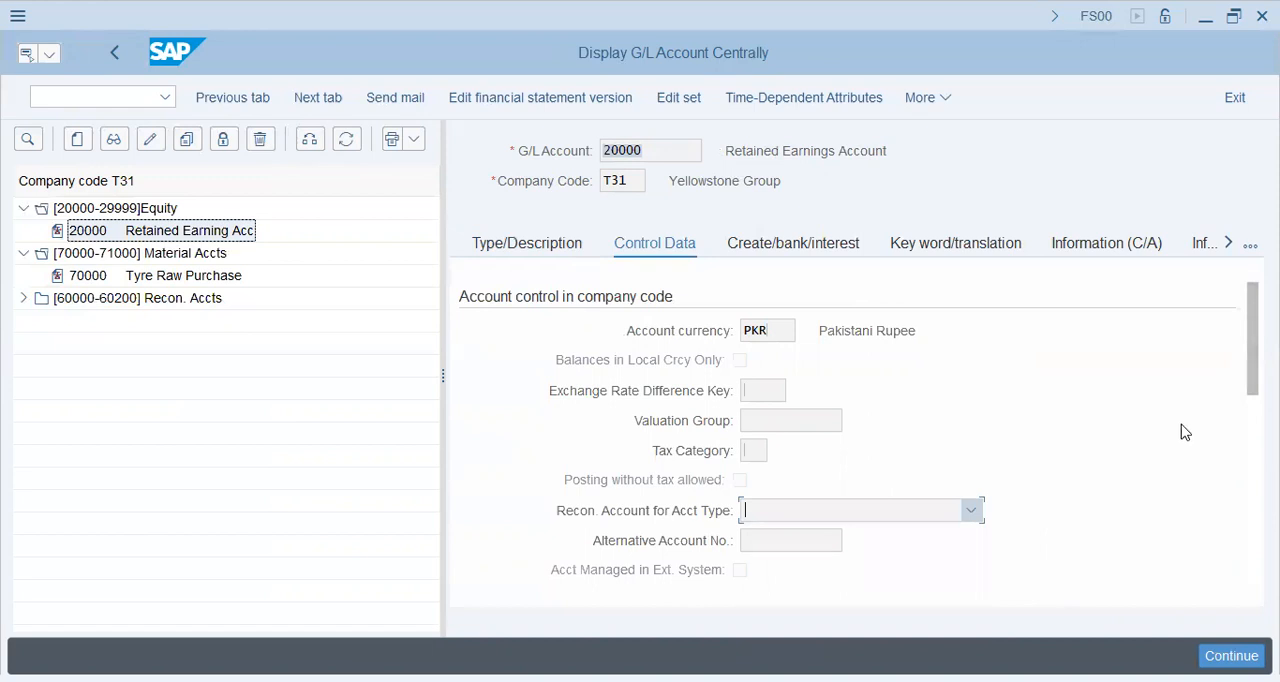
left_click_drag(1252, 317, 1252, 420)
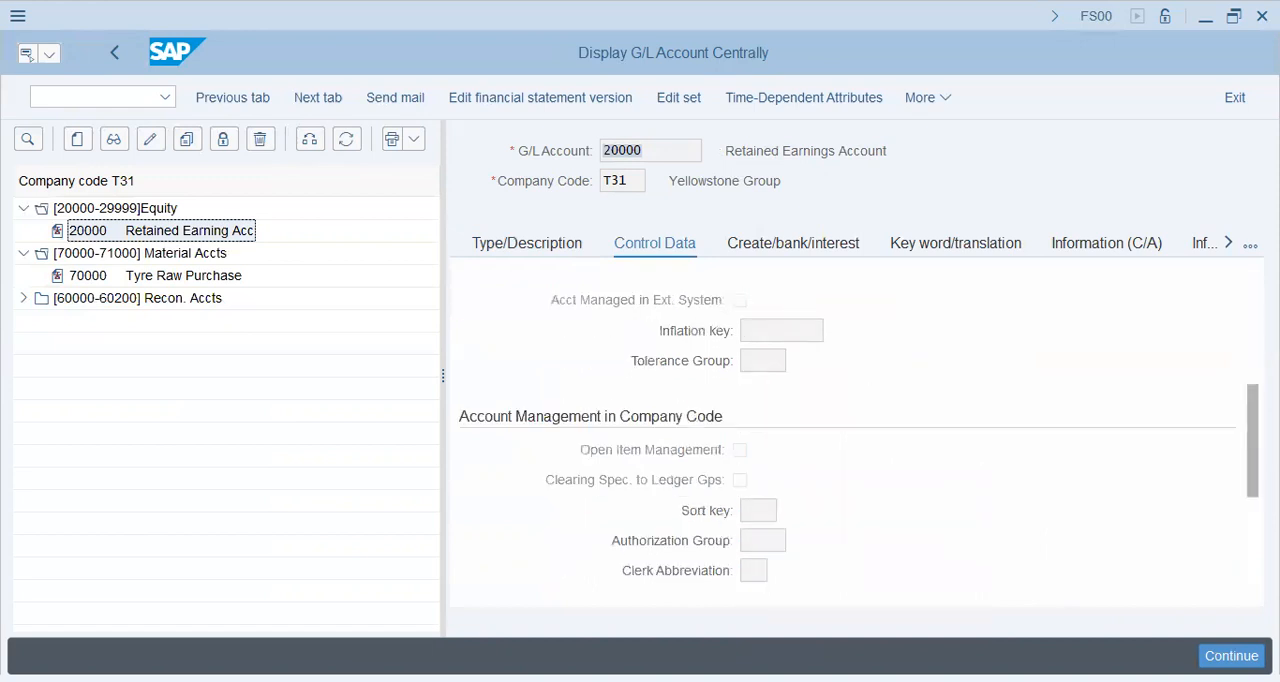
left_click(751, 539)
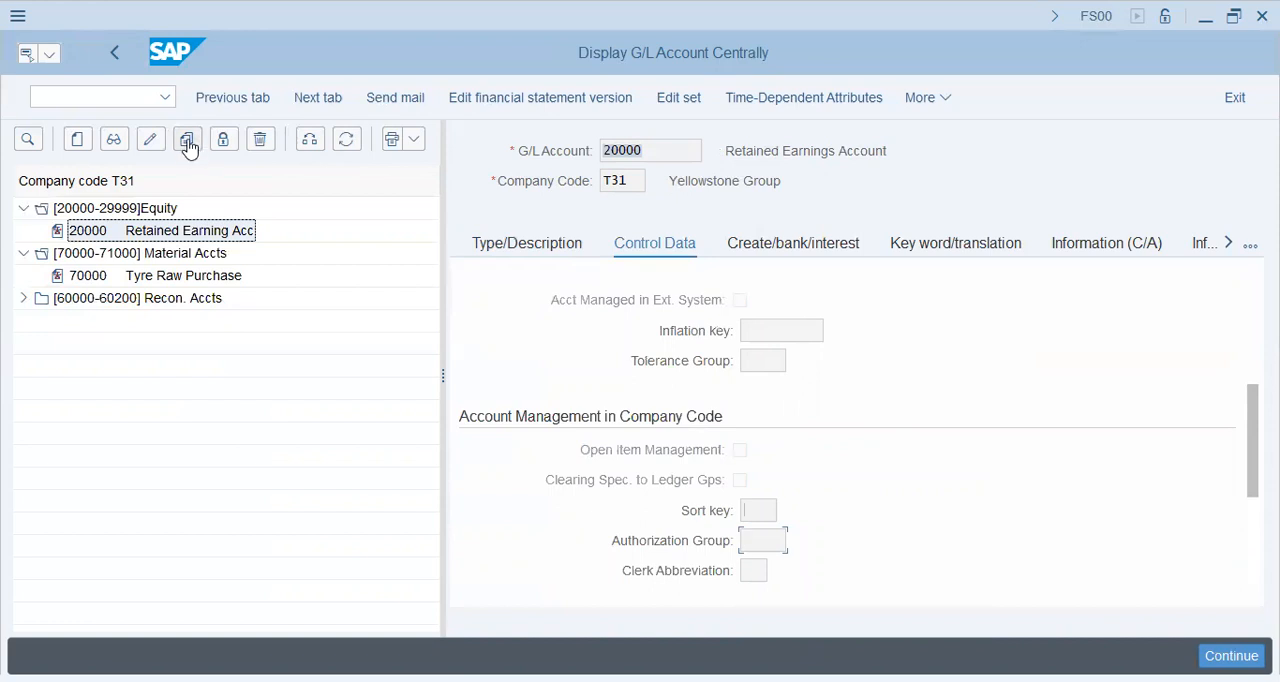
Step: Switch account 20000 to change mode and set its sort key to 001
left_click(151, 145)
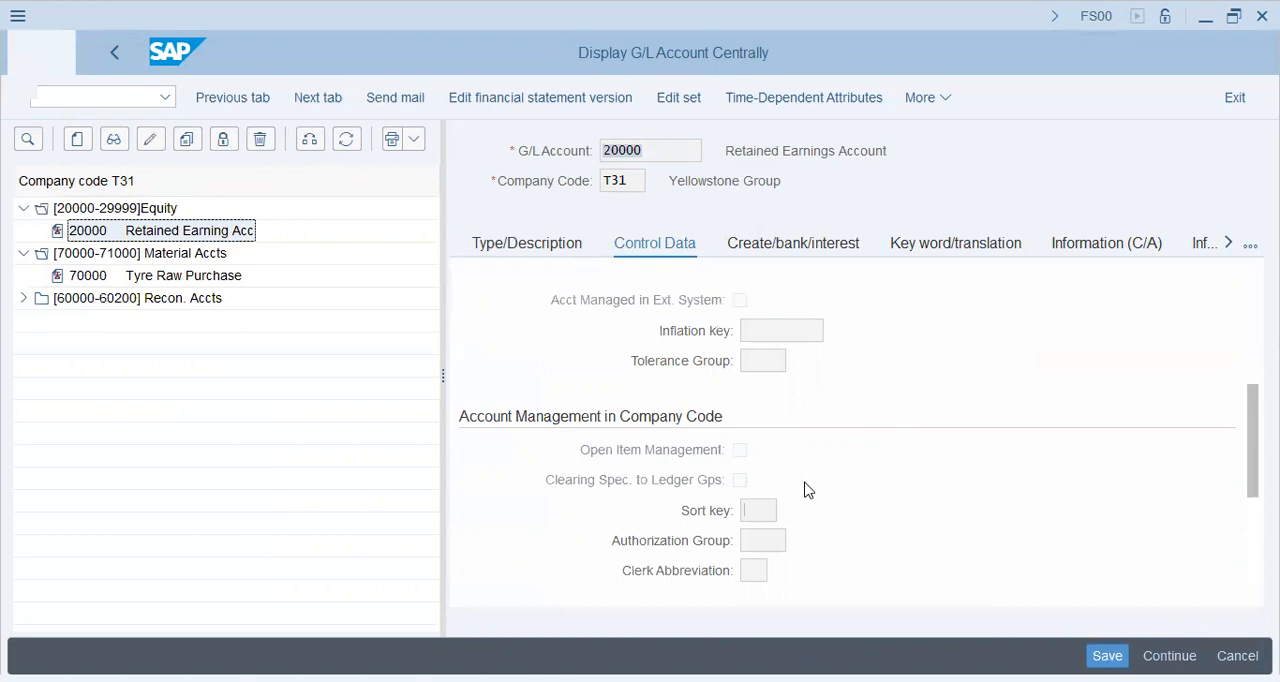
left_click(758, 511)
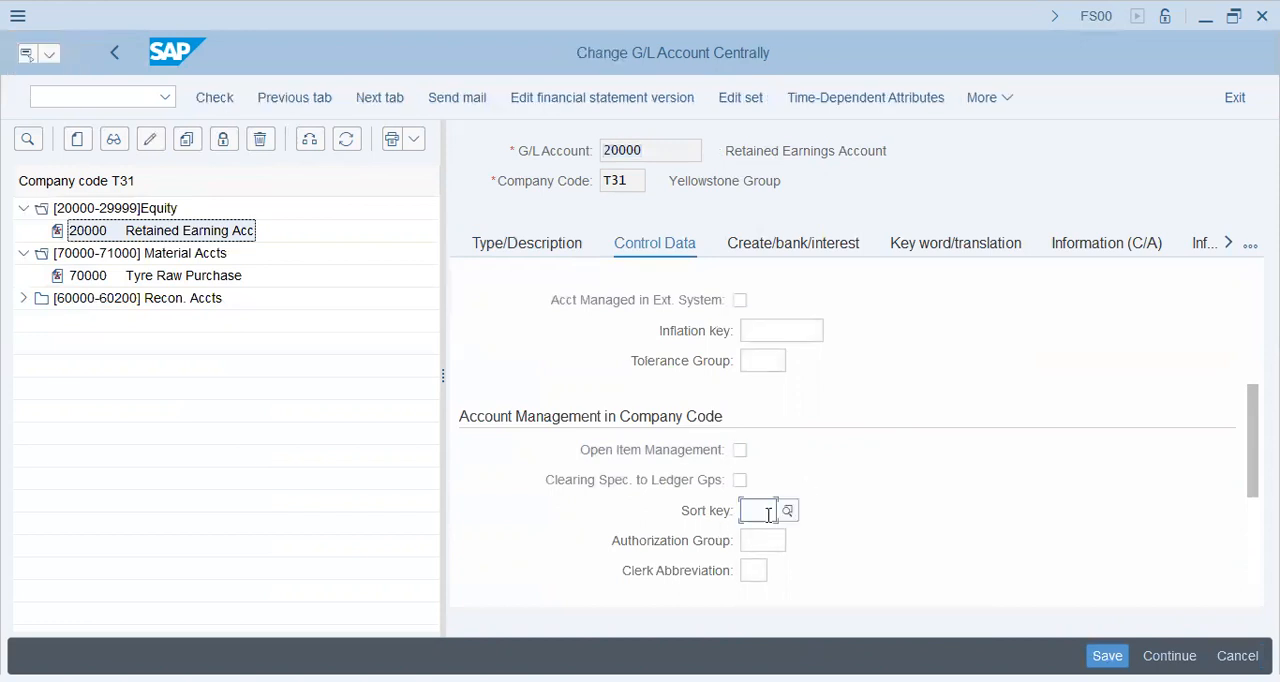
type("001")
key("Return")
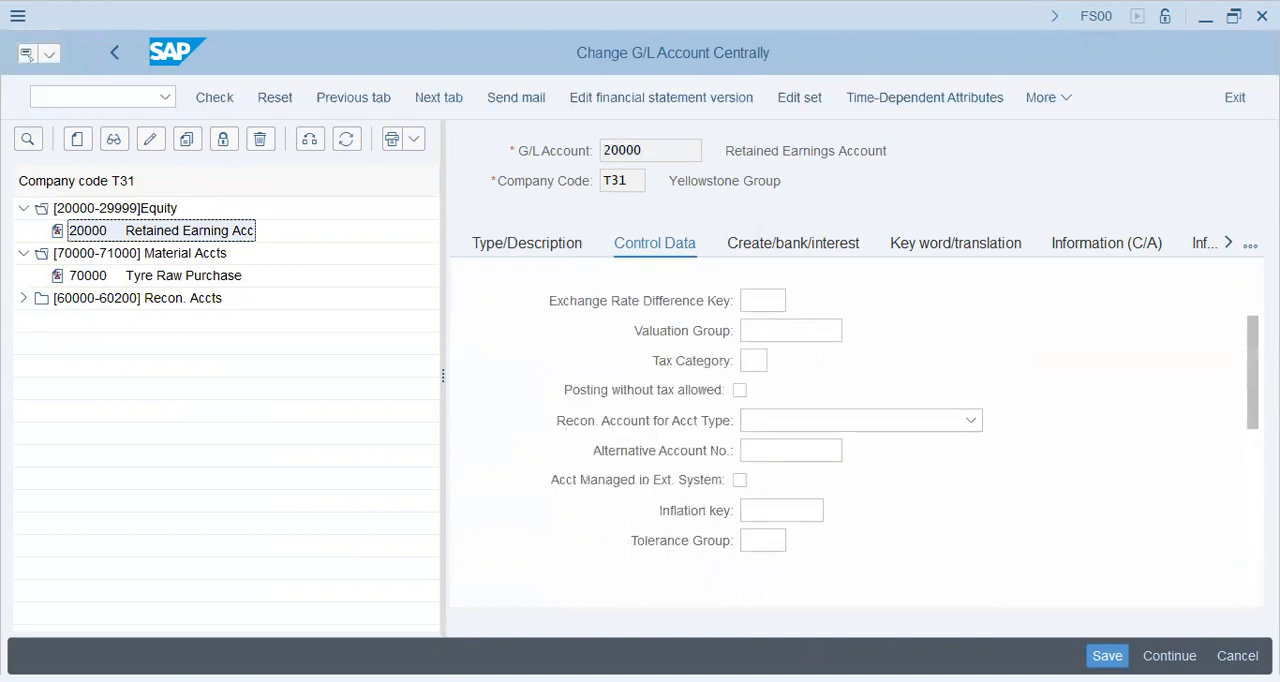
scroll(857, 440, "down", 3)
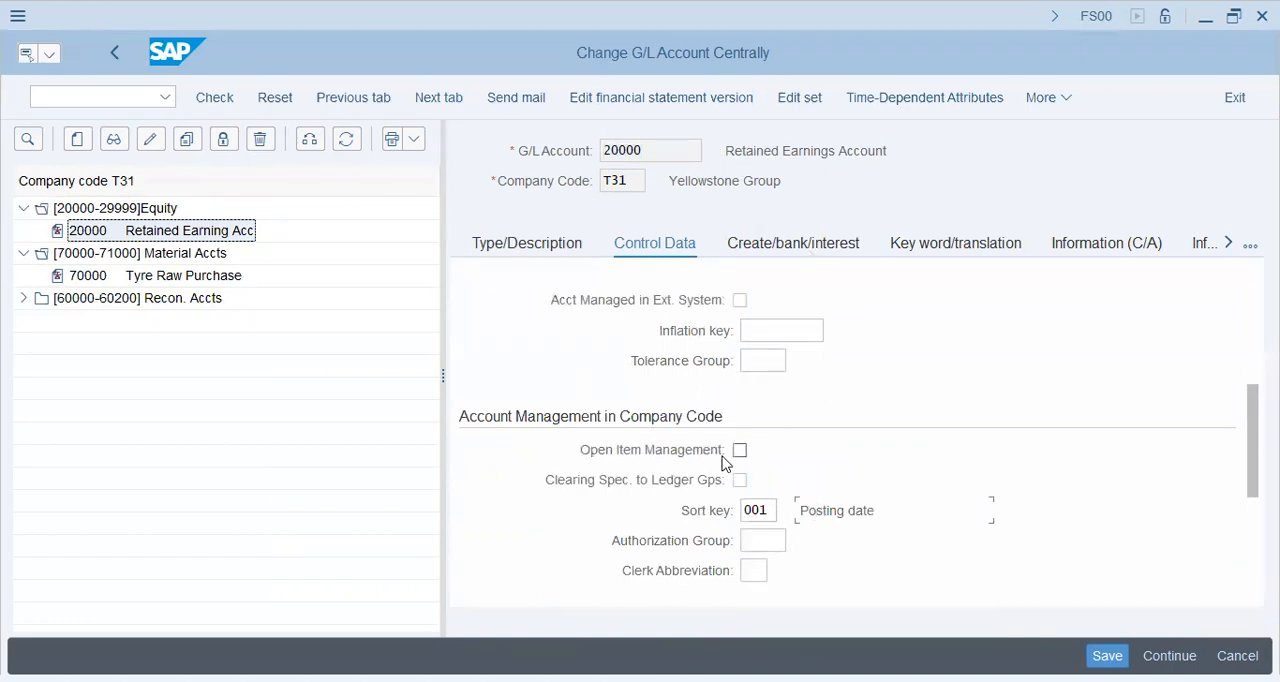
Step: Check the document creation settings and control data of account 20000, and save the account
left_click(785, 250)
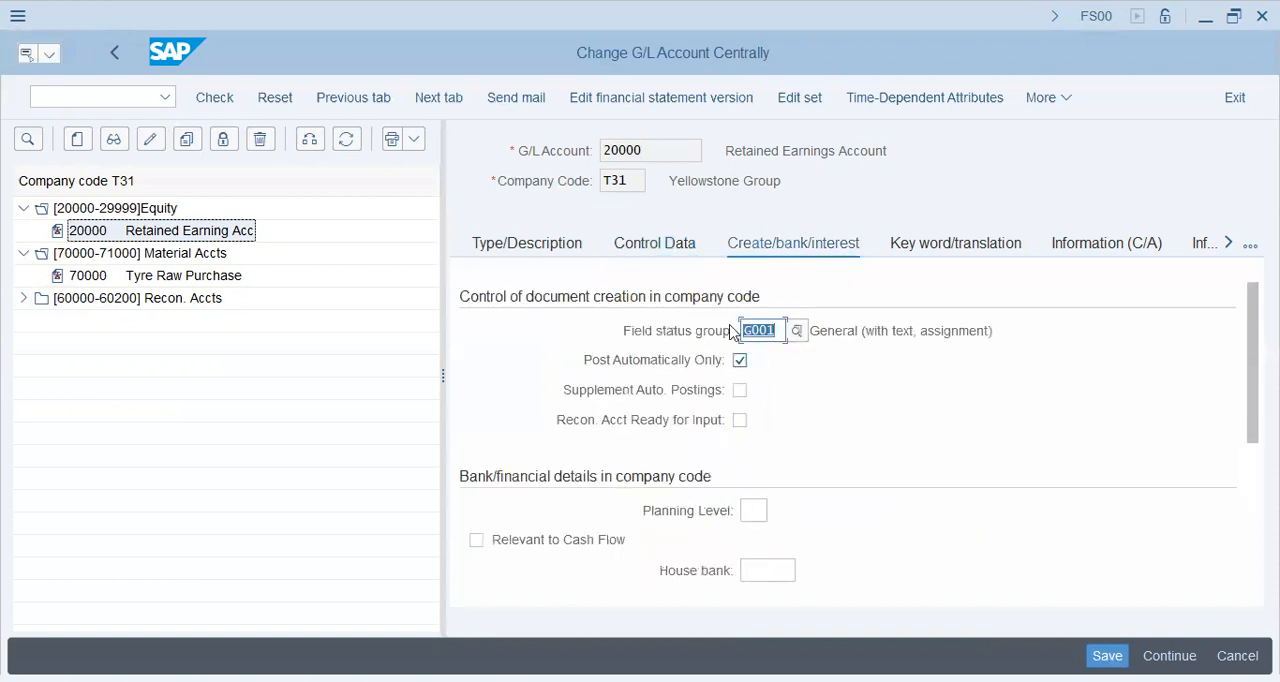
left_click(675, 258)
left_click(788, 245)
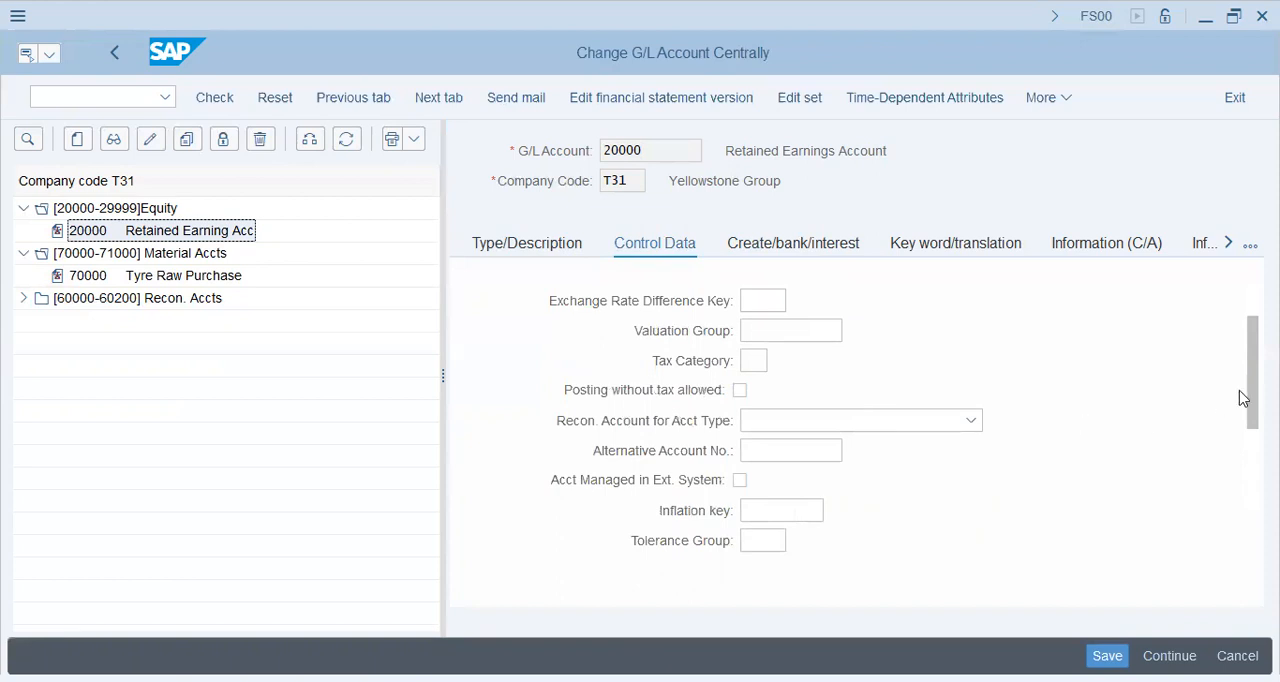
scroll(820, 476, "down", 5)
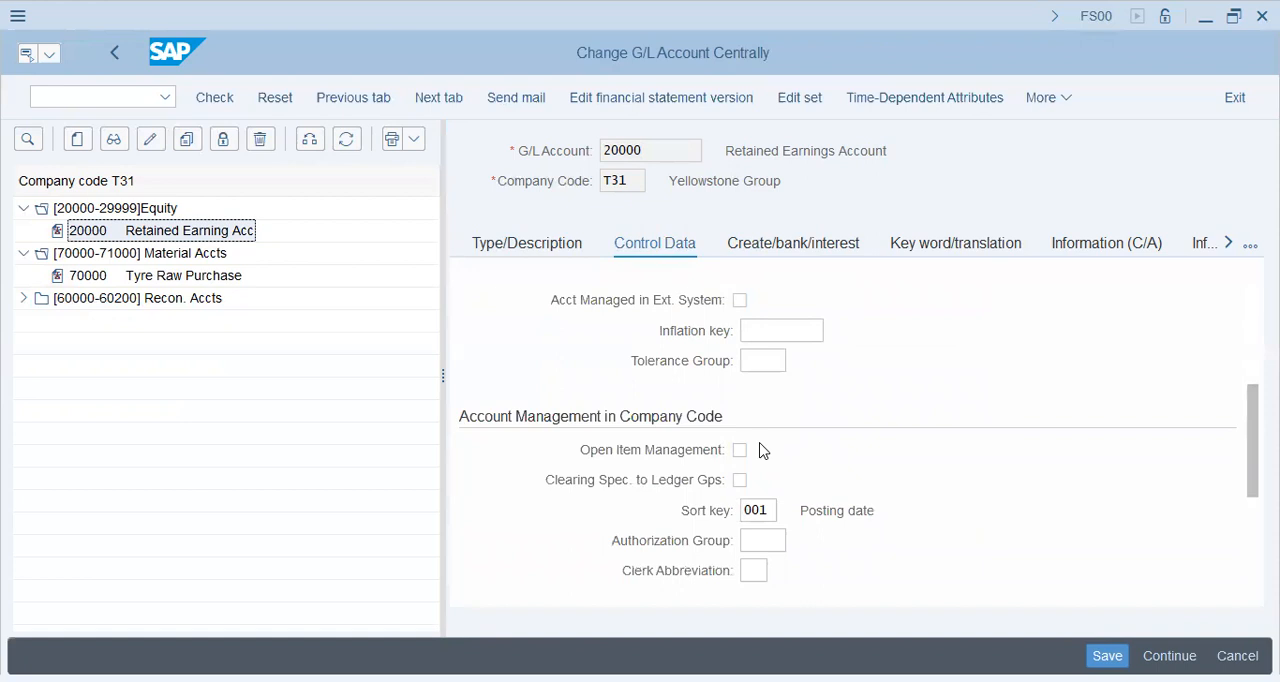
left_click(1107, 656)
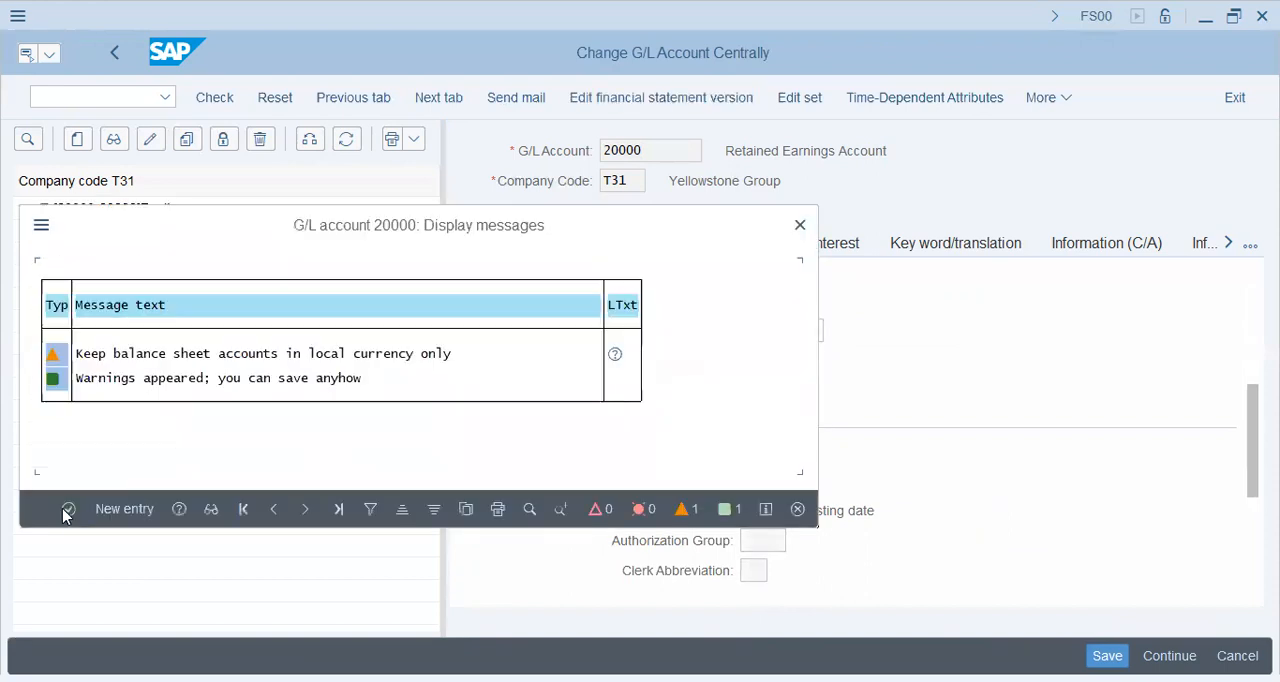
left_click(66, 510)
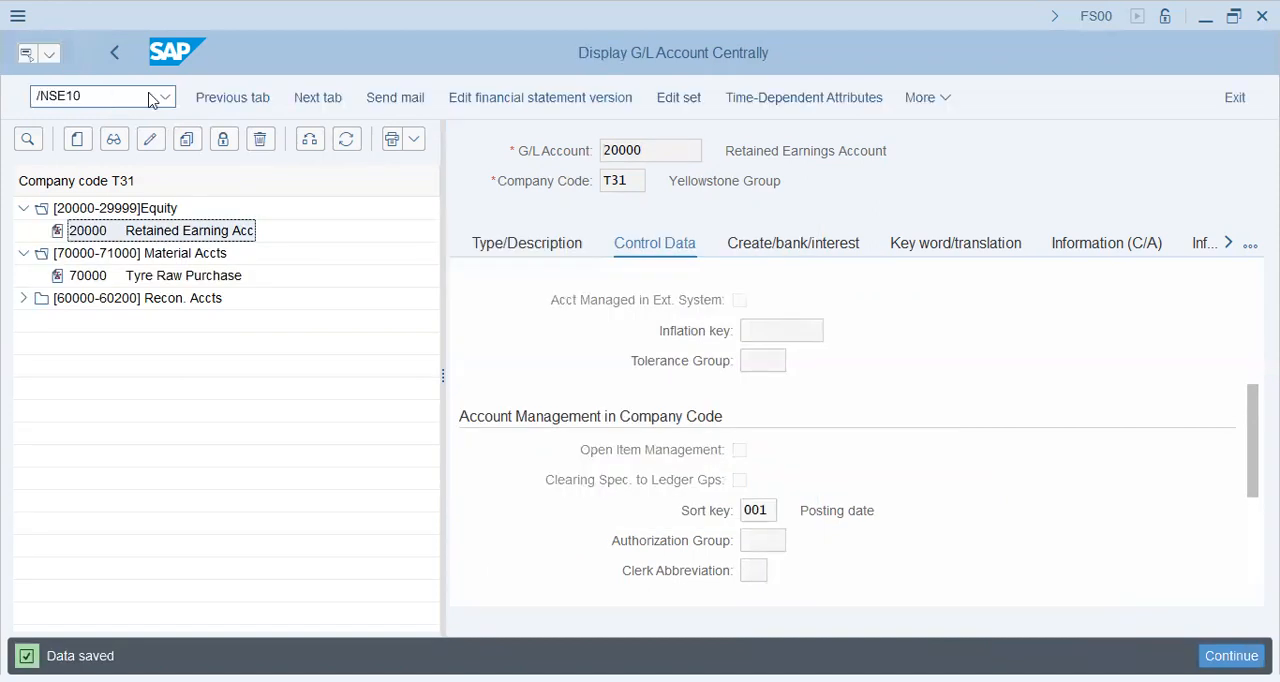
Step: Go to transaction SE10 and expand the T34 - XIAT Group (USA) customizing request down to its task's IMG activities
key("Return")
left_click(103, 538)
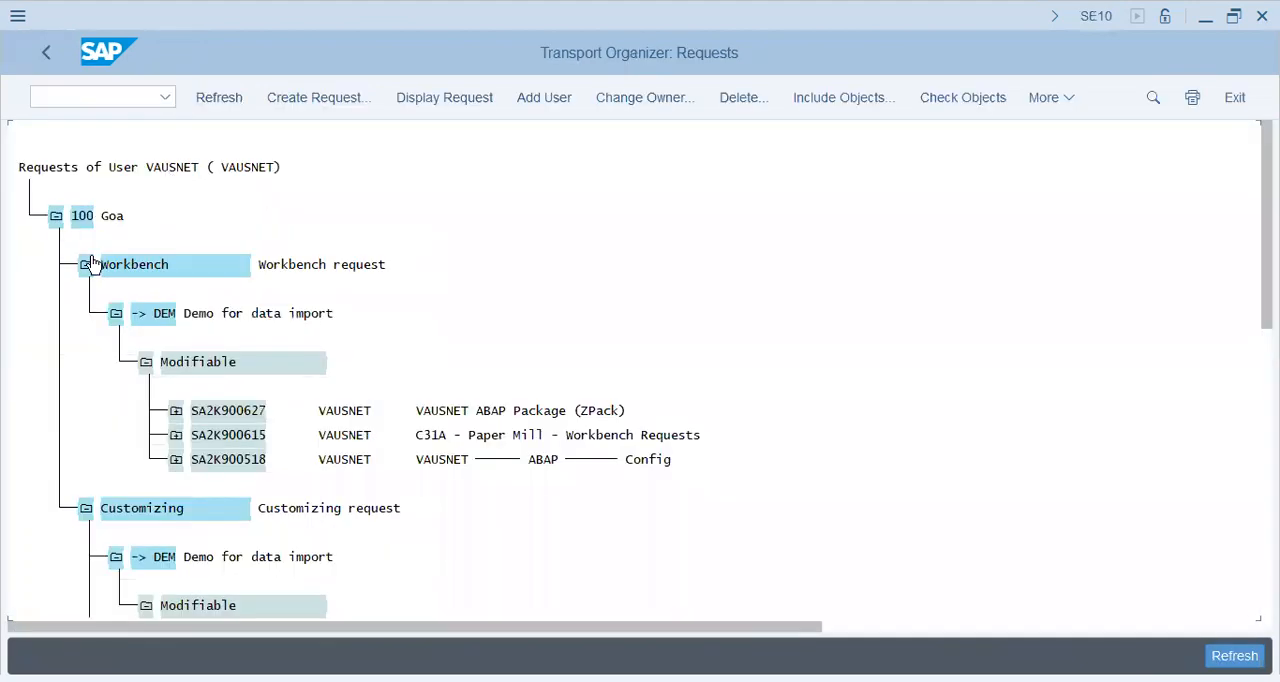
left_click(89, 266)
left_click(465, 438)
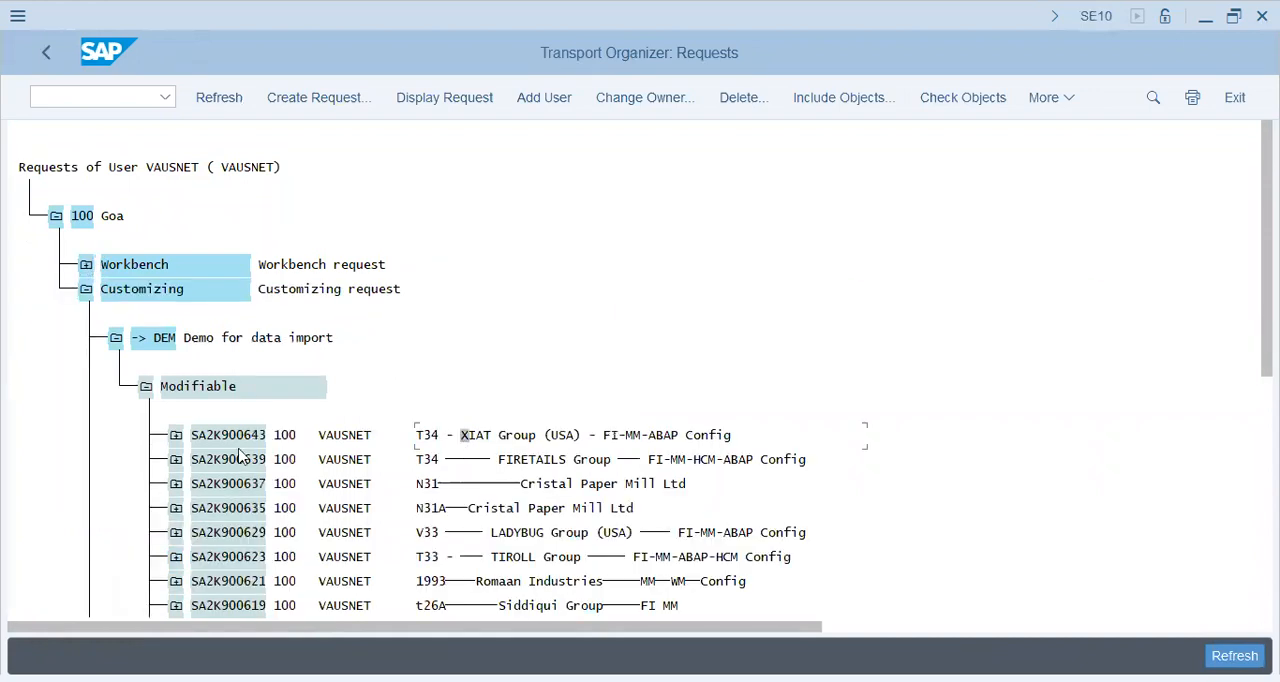
left_click(177, 436)
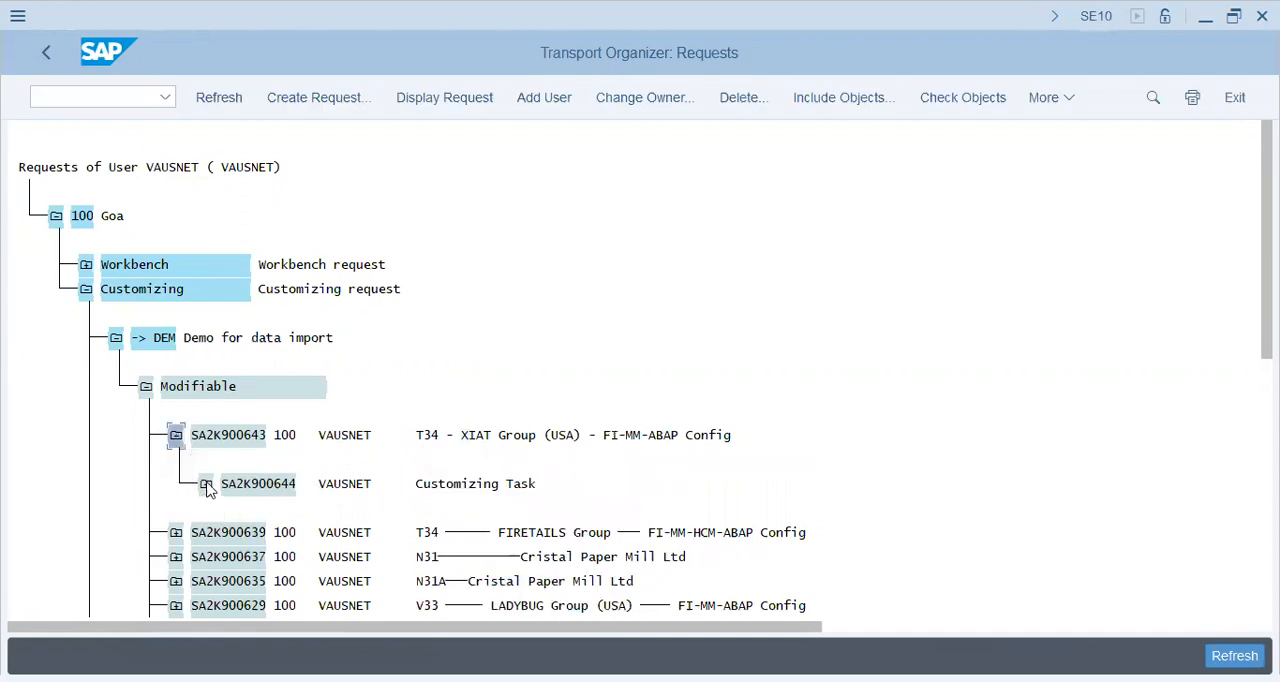
left_click(206, 485)
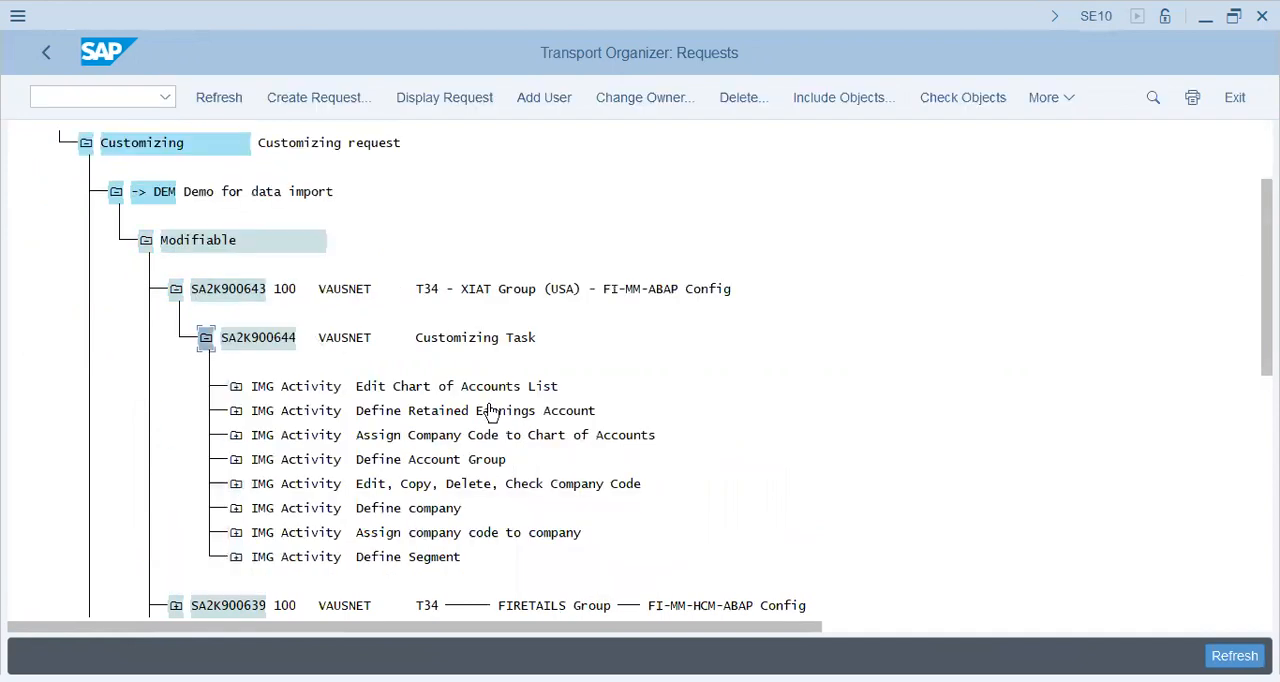